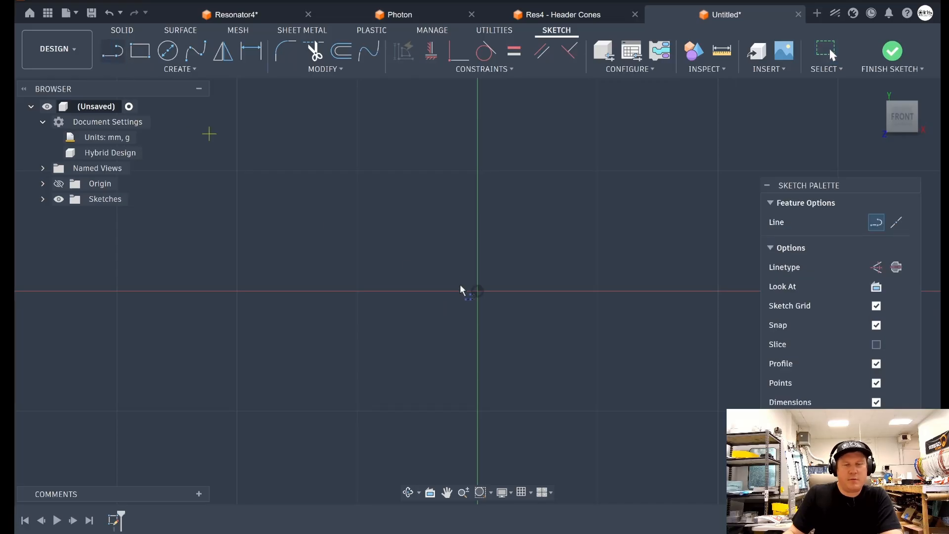
Draw a 40 mm vertical line to the left of the origin, ending down on the horizontal axis.
scroll(506, 337, down, 2)
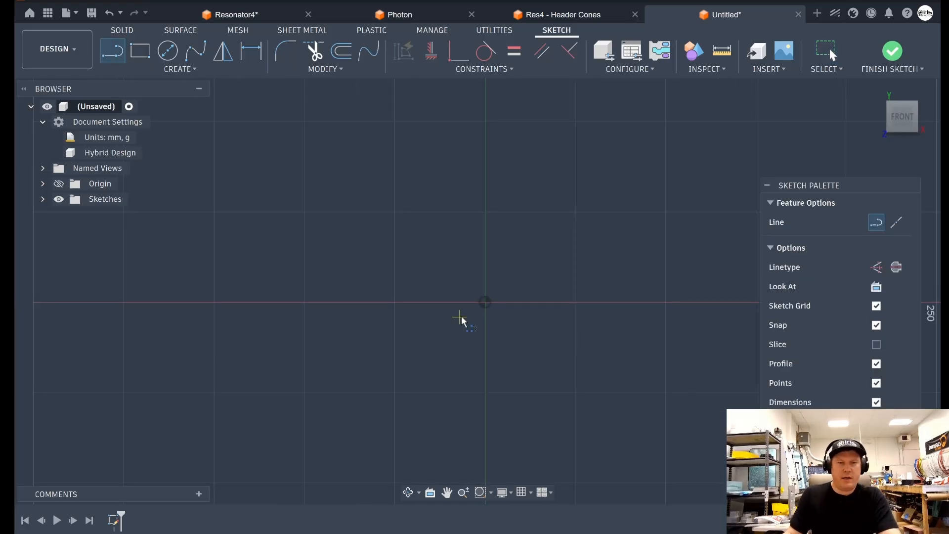
click(304, 230)
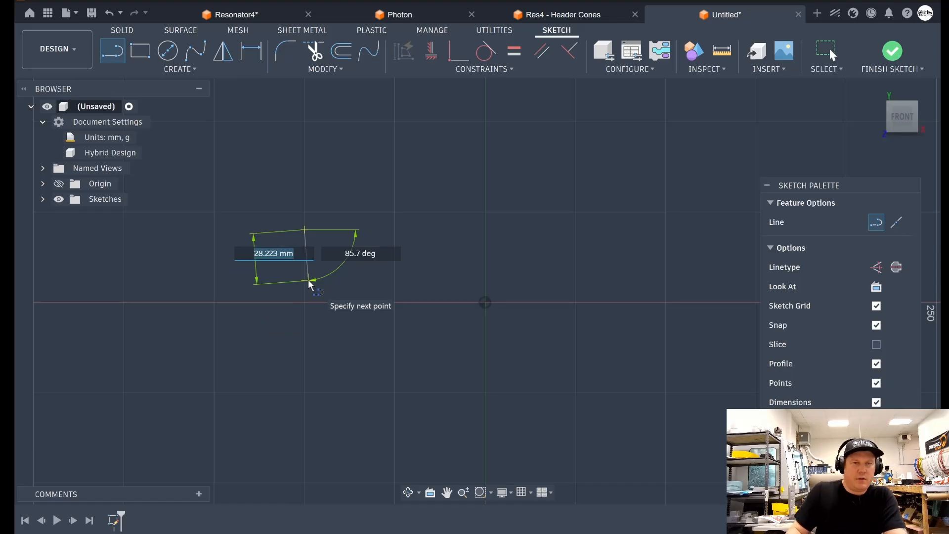
text(30)
key(Tab)
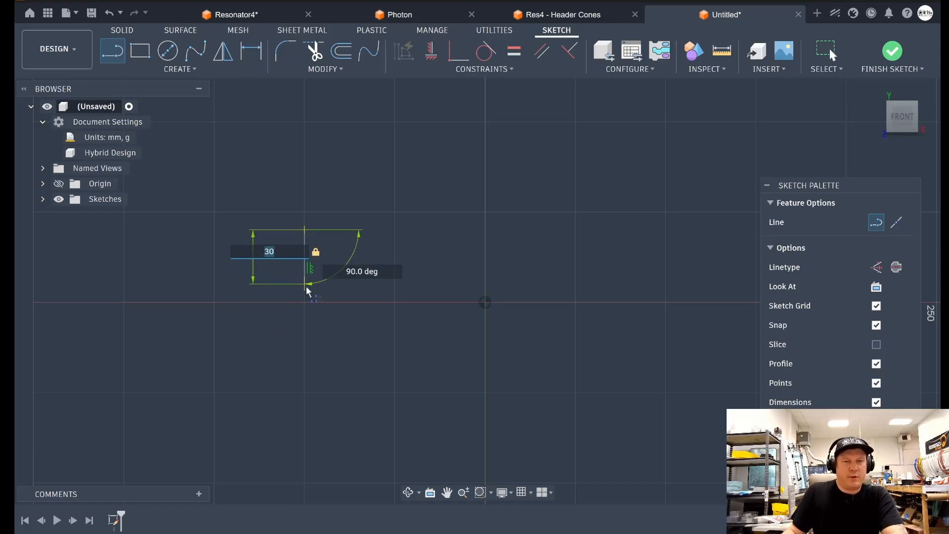
text(40)
key(Tab)
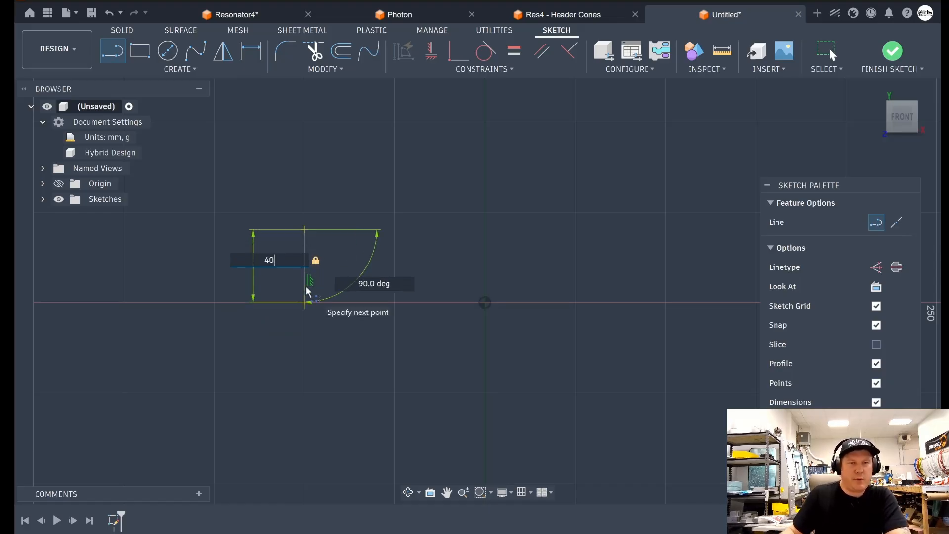
click(310, 333)
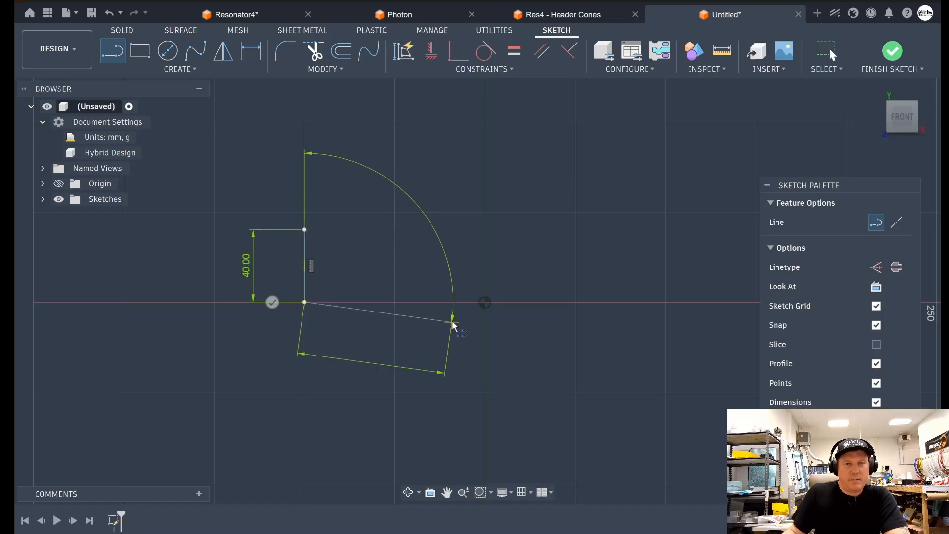
Close the shape with three more lines into a quadrilateral widening towards the origin, its upper edge about 80 mm long.
click(452, 321)
click(446, 199)
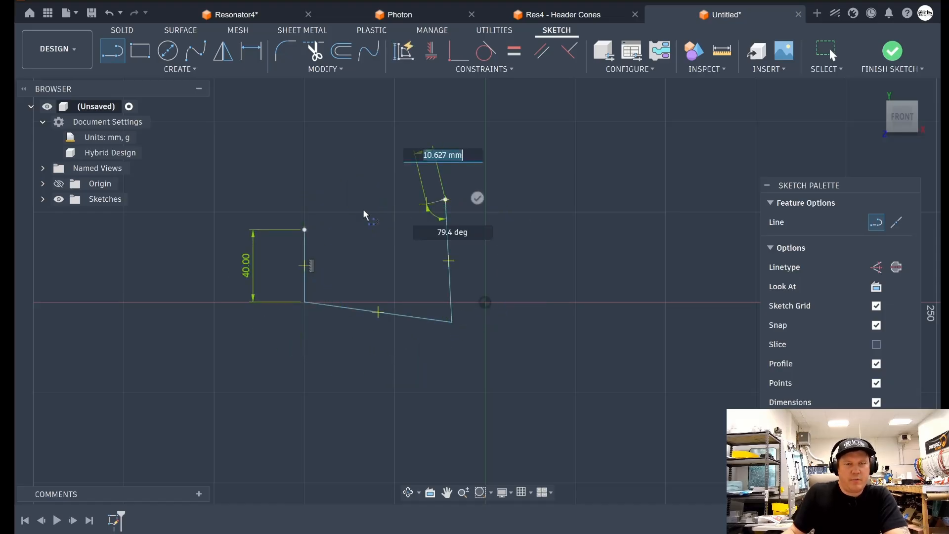
click(305, 229)
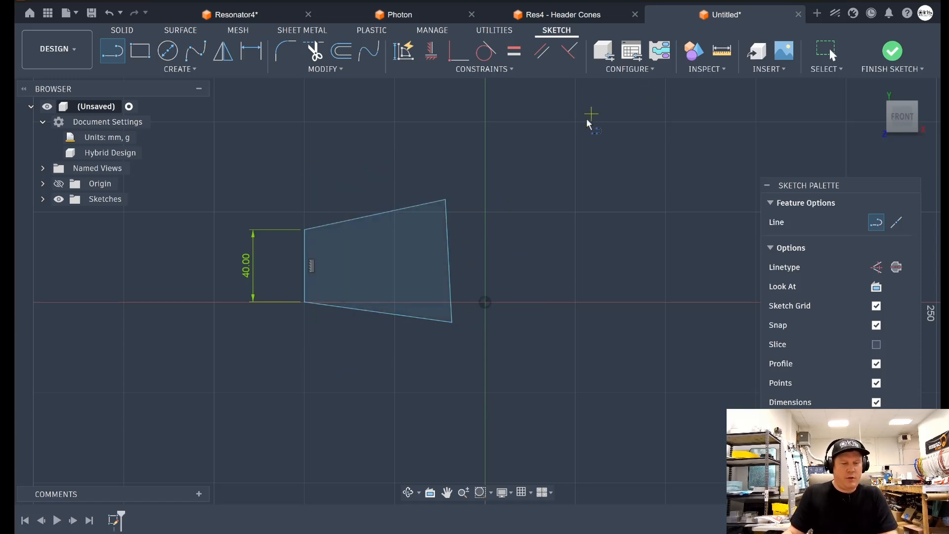
Dimension the quadrilateral's upper sloped edge at 70 mm and its lower sloped edge at 80 mm.
key(d)
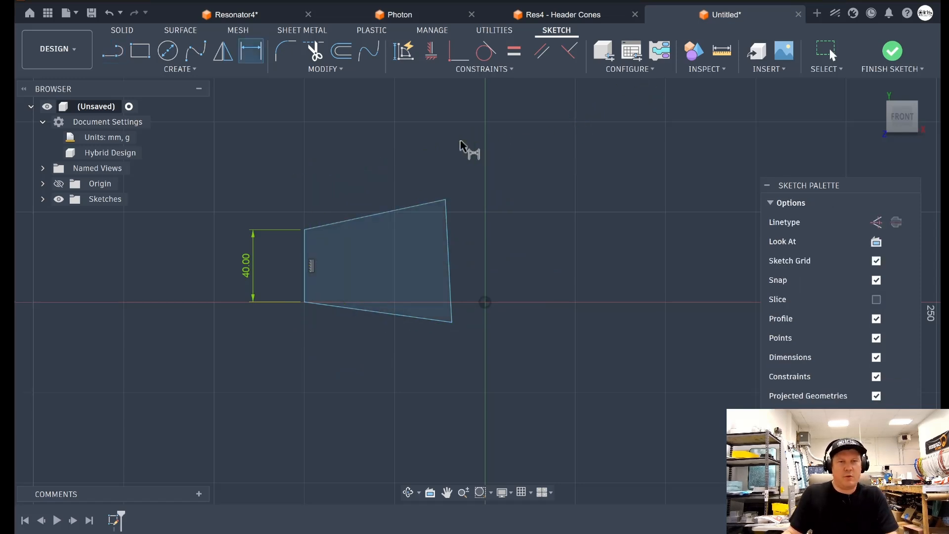
click(372, 214)
click(312, 148)
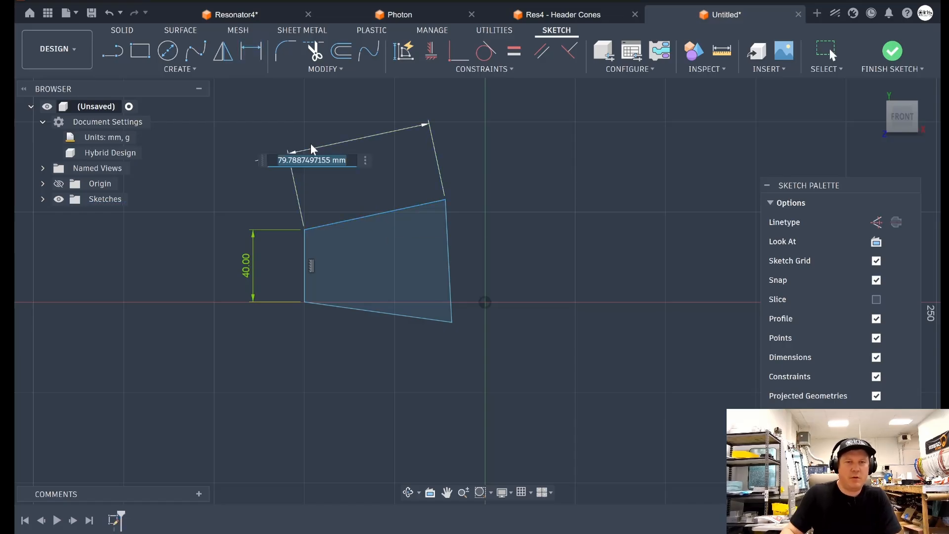
text(70)
key(Return)
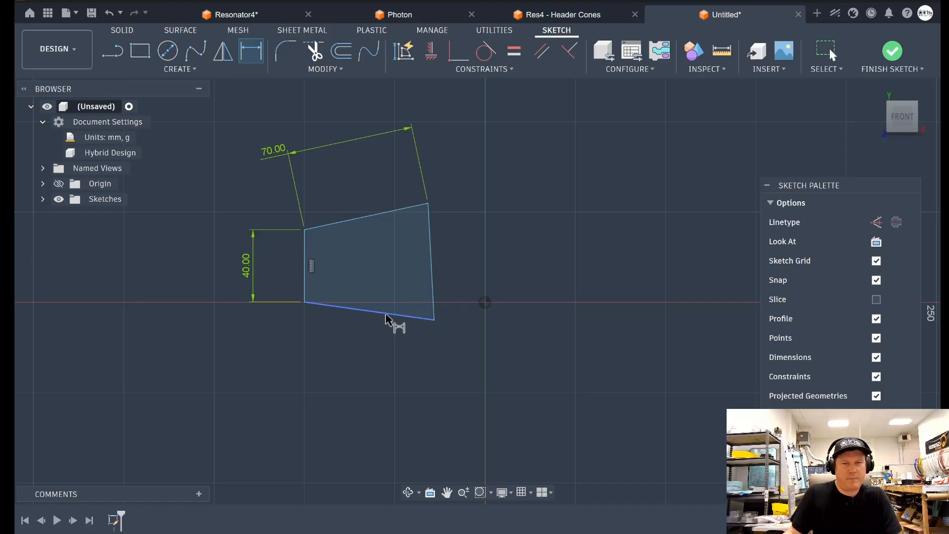
click(386, 319)
click(339, 362)
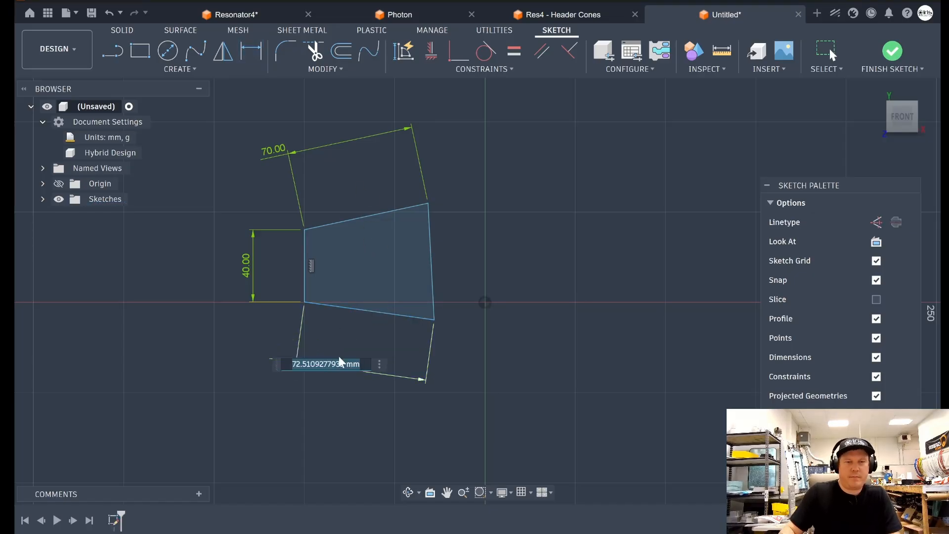
text(80)
key(Return)
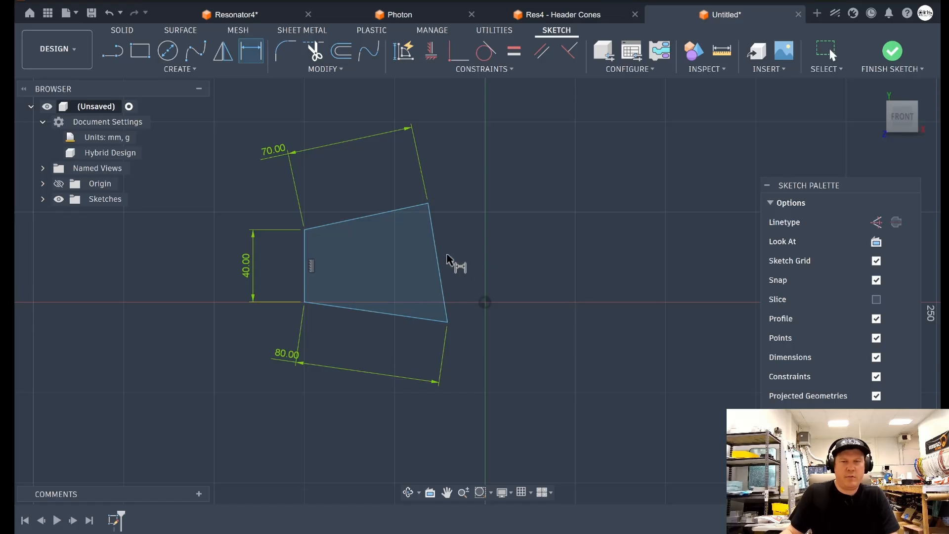
Dimension the quadrilateral's wide end edge, opposite the 40 mm side, at 65 mm.
click(437, 259)
click(561, 163)
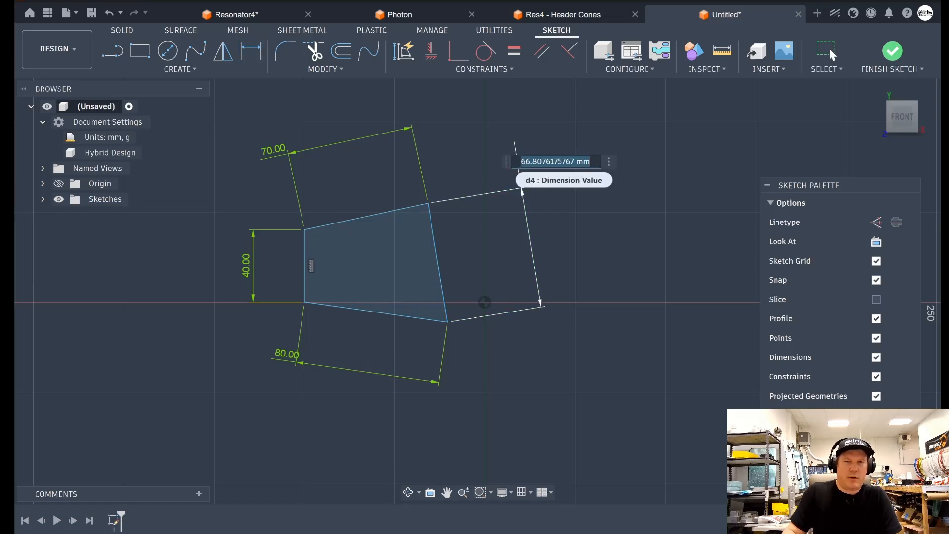
text(65)
key(Return)
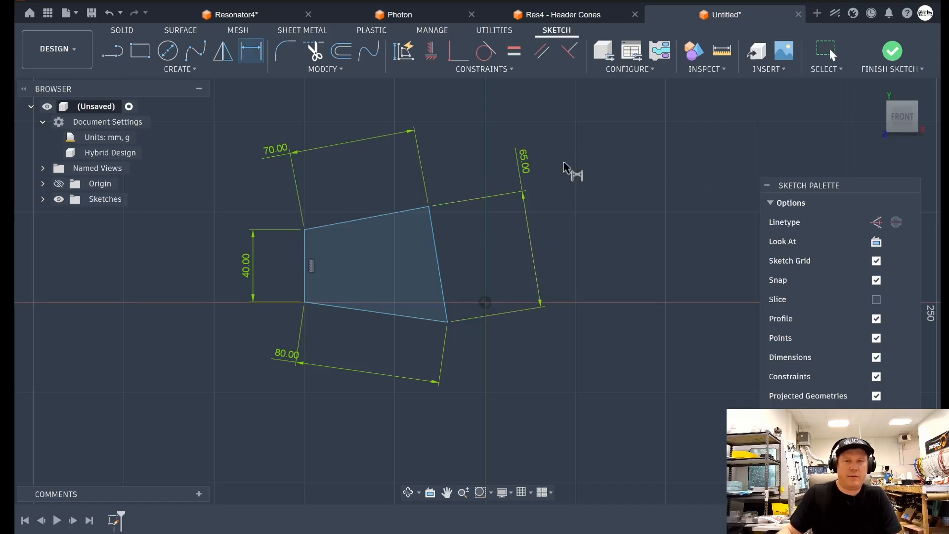
Draw a second, larger quadrilateral sharing the 65 mm edge, with an upper edge about 133 mm and a lower edge about 141 mm long.
click(113, 51)
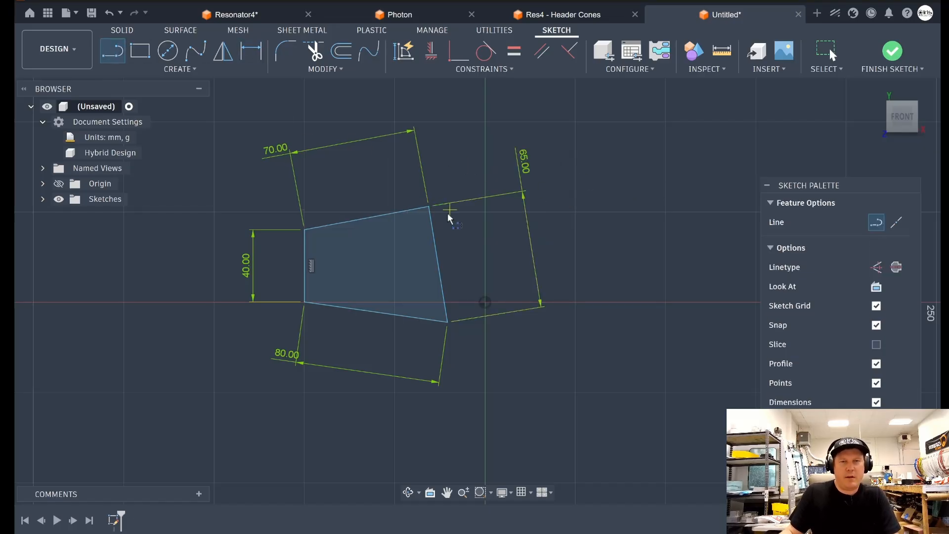
click(427, 208)
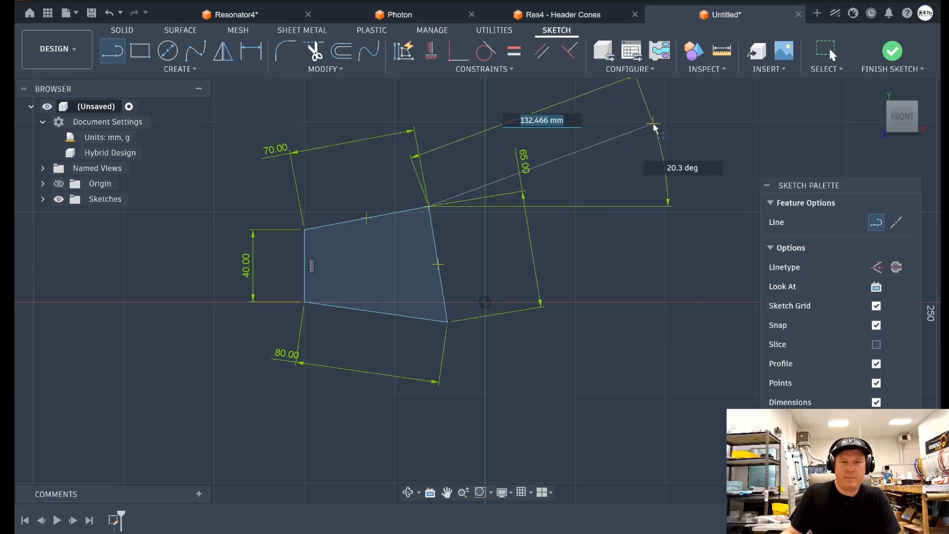
click(653, 124)
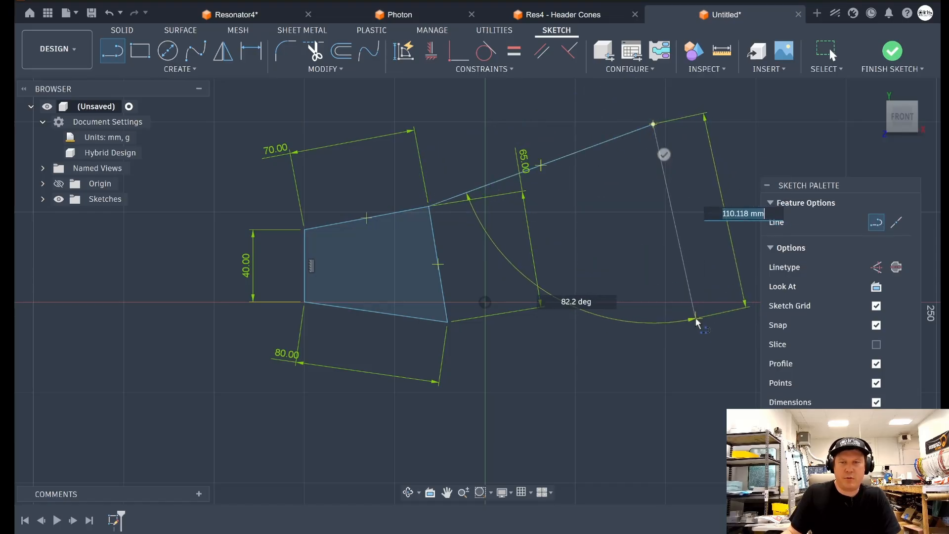
click(702, 322)
click(448, 322)
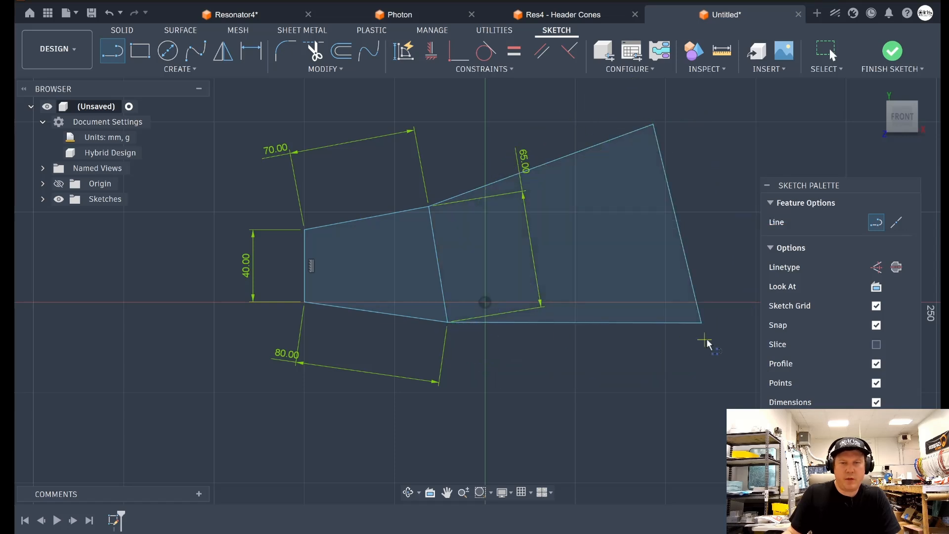
Dimension the second quadrilateral's lower edge at 140 mm and its upper edge at 125 mm.
key(d)
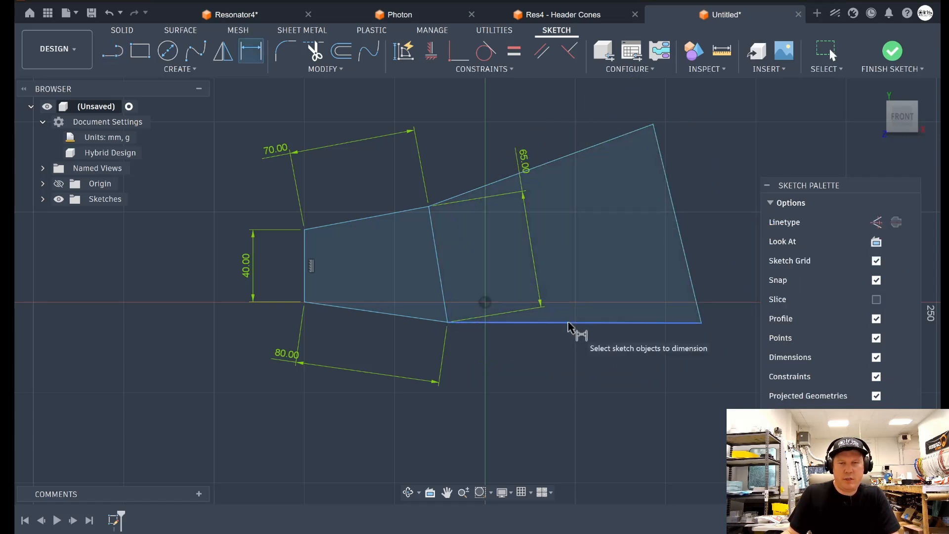
click(575, 324)
click(569, 384)
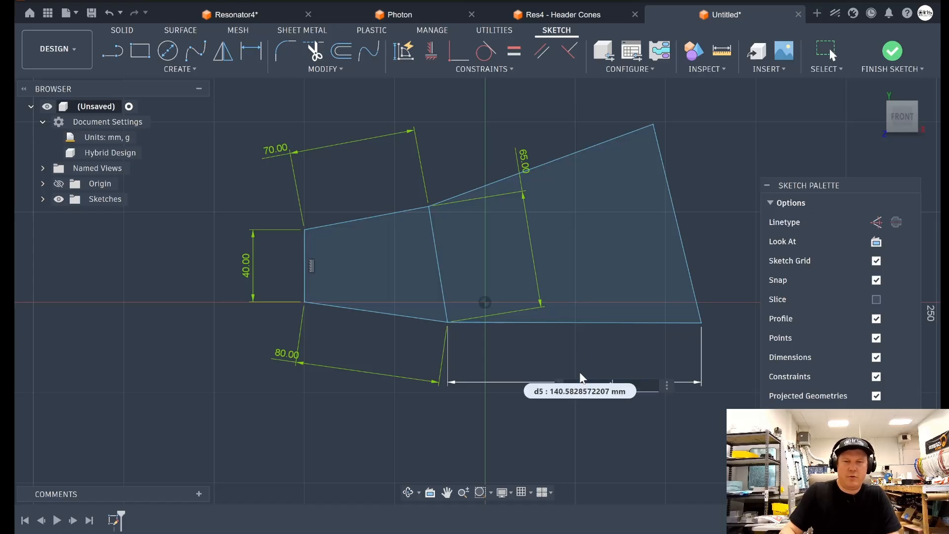
text(140)
key(Return)
click(566, 159)
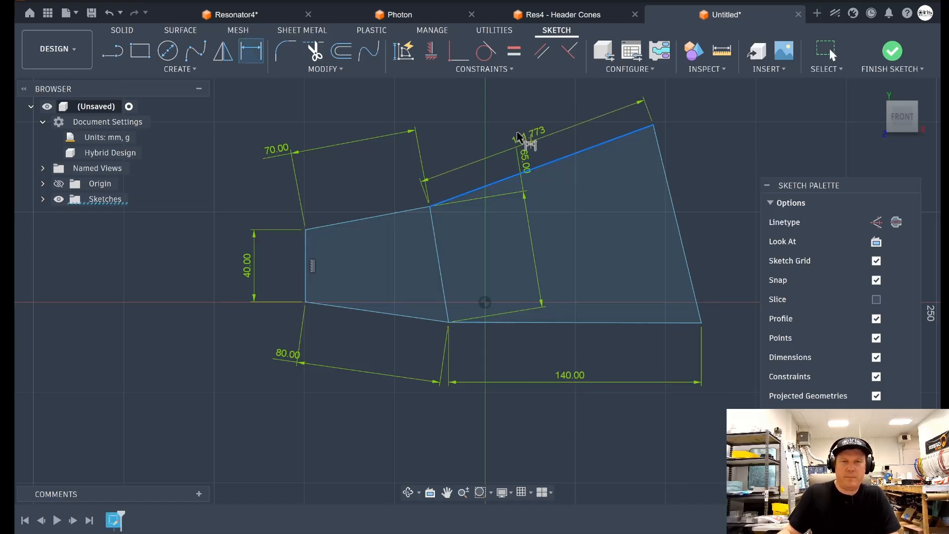
click(496, 131)
text(125)
key(Return)
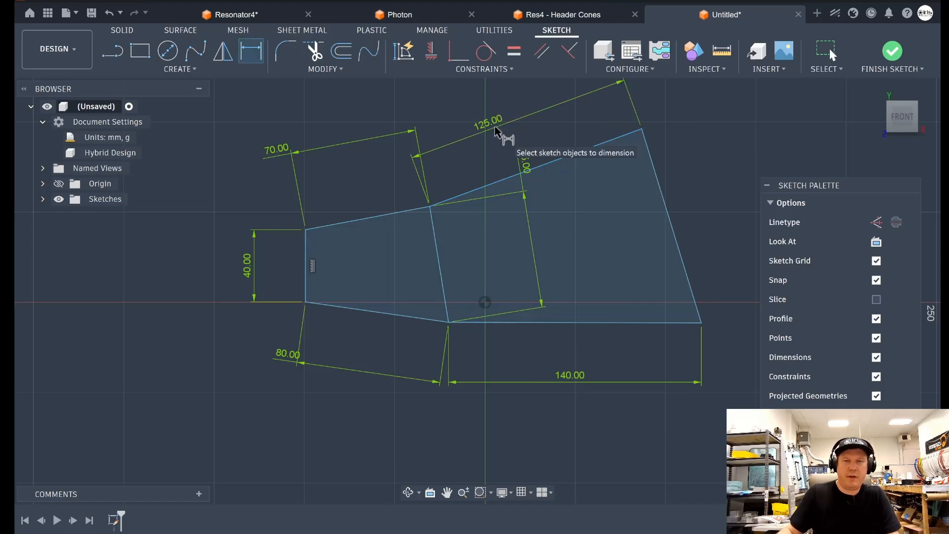
Dimension the second quadrilateral's wide end edge, opposite the 65 mm edge, at 110 mm.
click(664, 201)
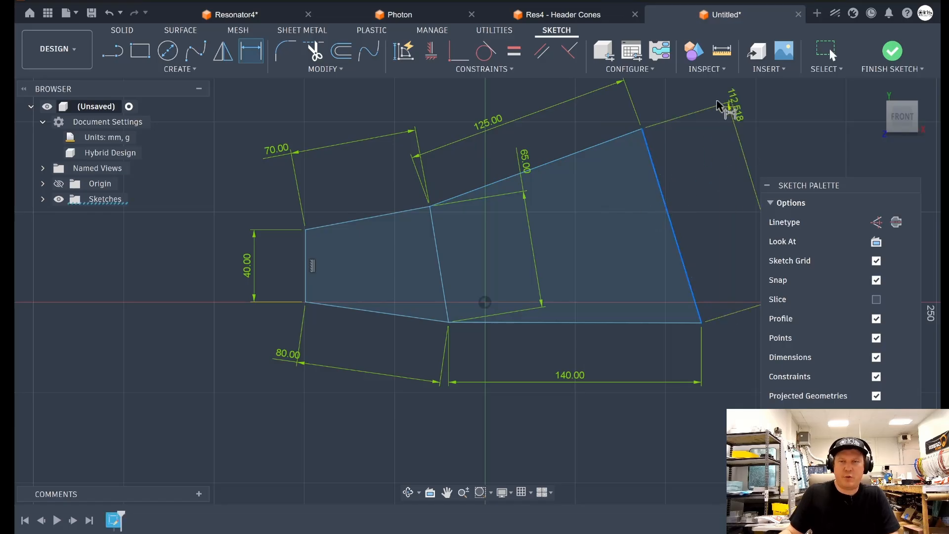
click(791, 148)
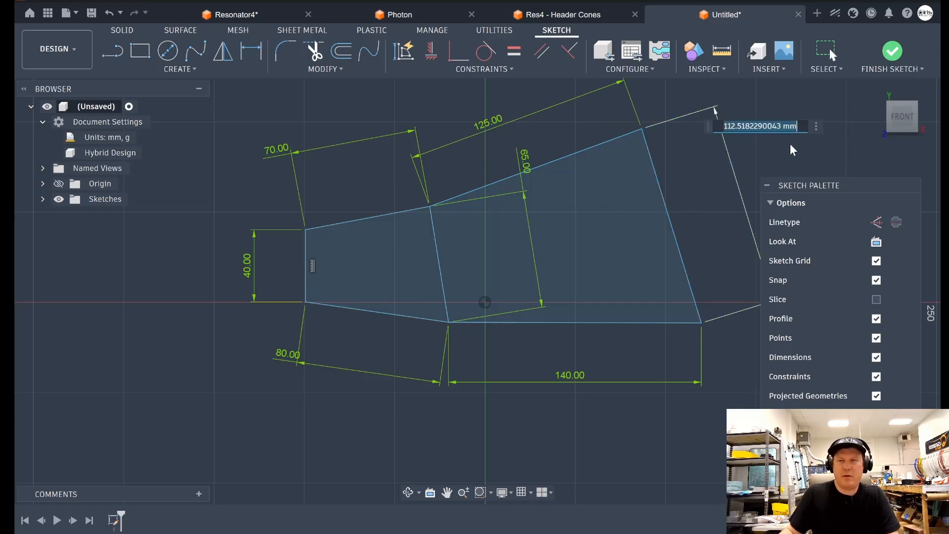
text(110)
key(Return)
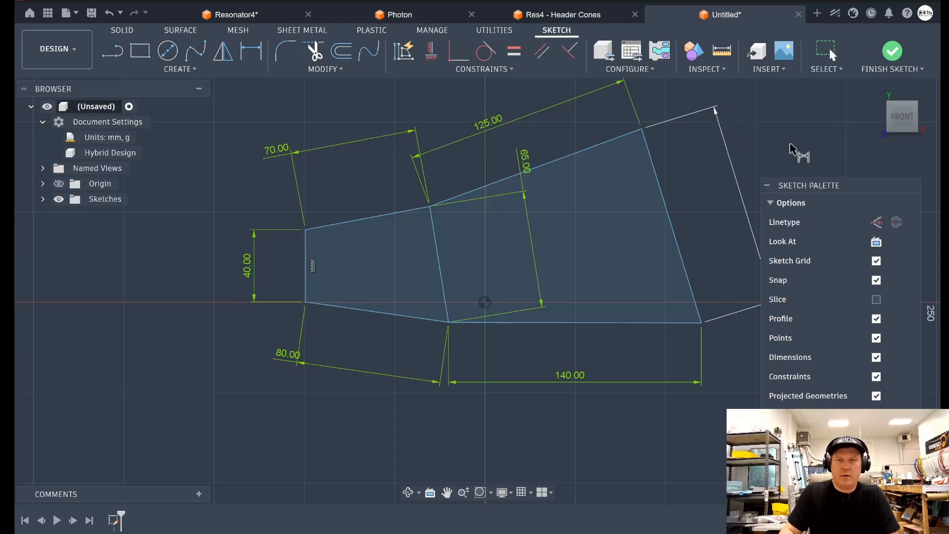
Draw a third quadrilateral sharing the 110 mm edge, flaring upward with an upper edge about 170 mm long.
scroll(247, 417, down, 4)
scroll(445, 276, up, 6)
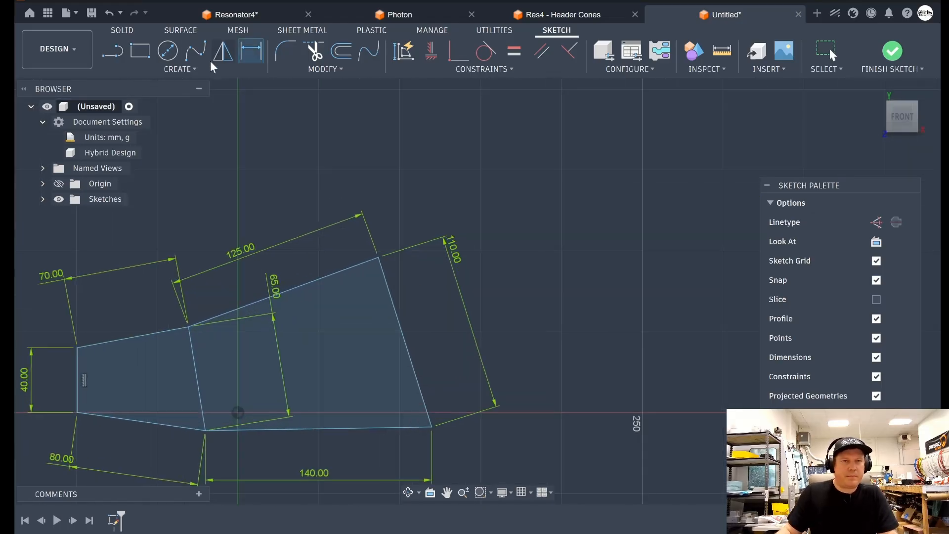
click(114, 53)
click(378, 257)
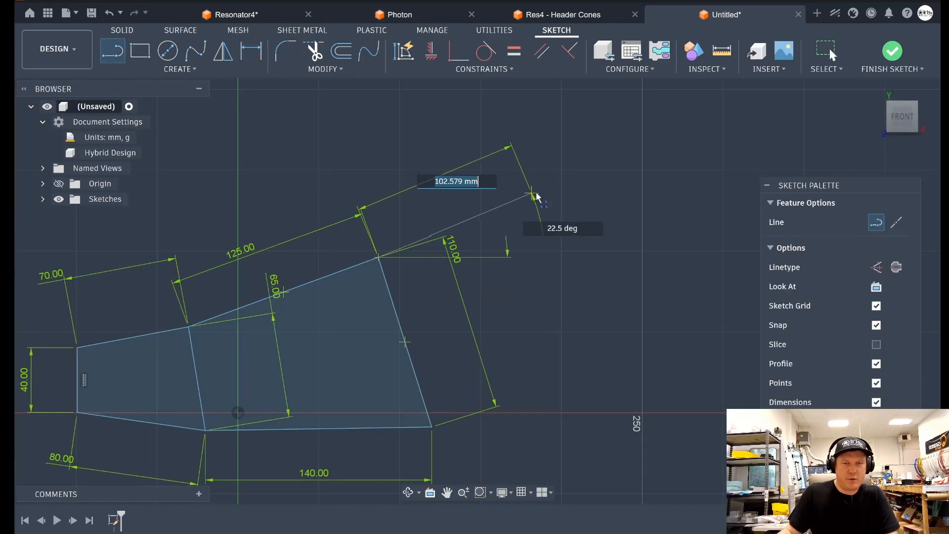
click(613, 117)
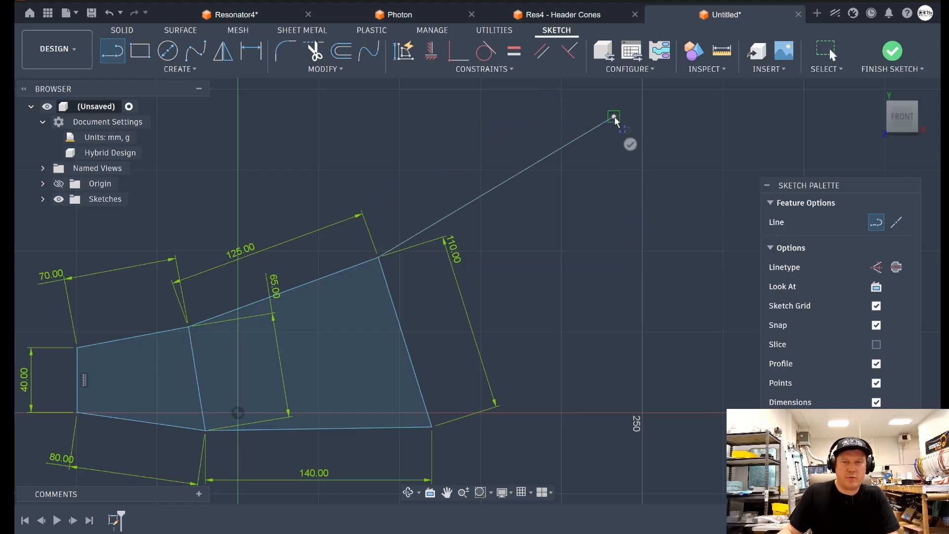
click(725, 345)
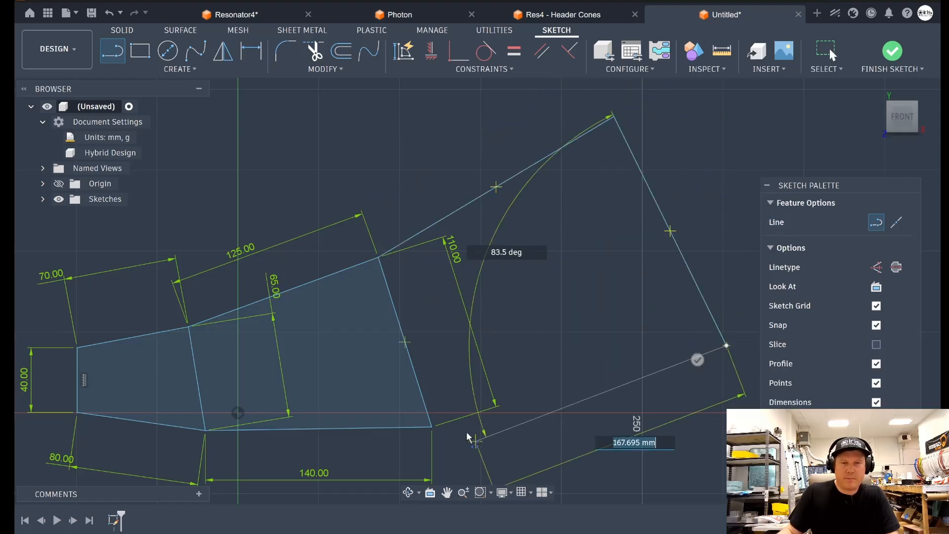
click(431, 426)
Dimension the third quadrilateral's lower edge at 189 mm and its upper edge at 160 mm.
key(d)
click(575, 389)
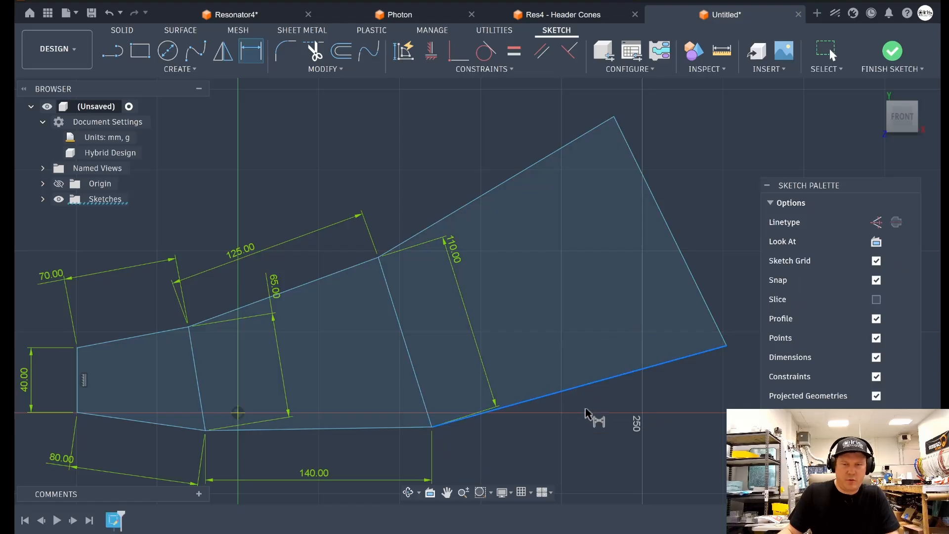
click(617, 424)
text(1)
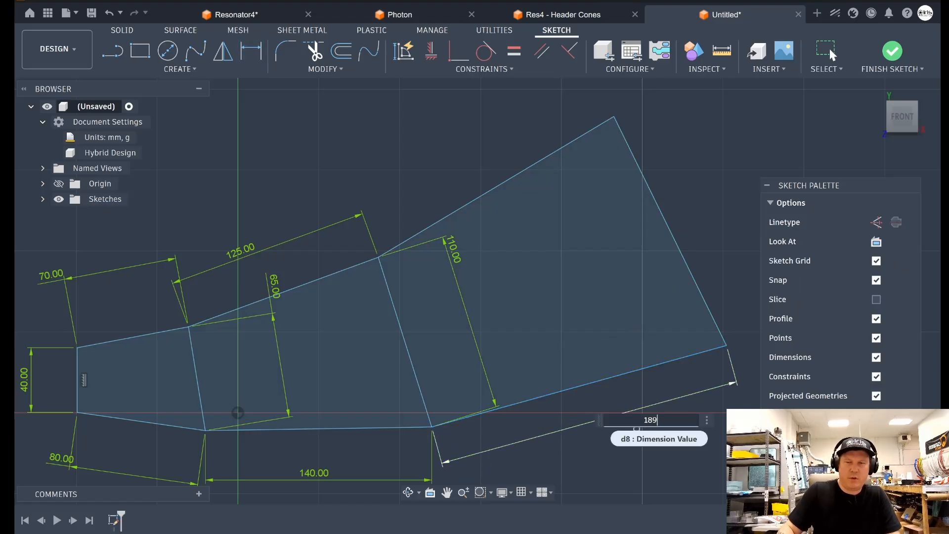
text(89)
key(Return)
click(471, 212)
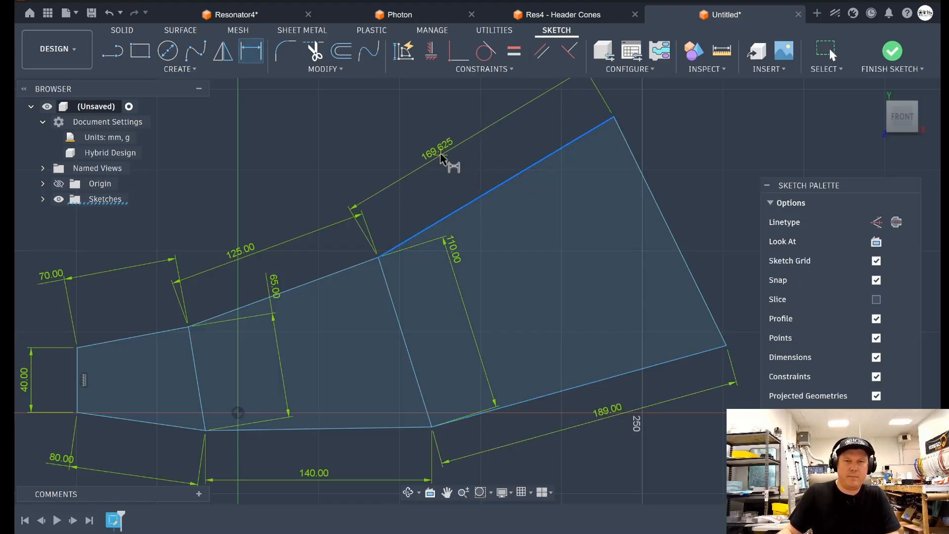
click(424, 157)
text(160)
key(Return)
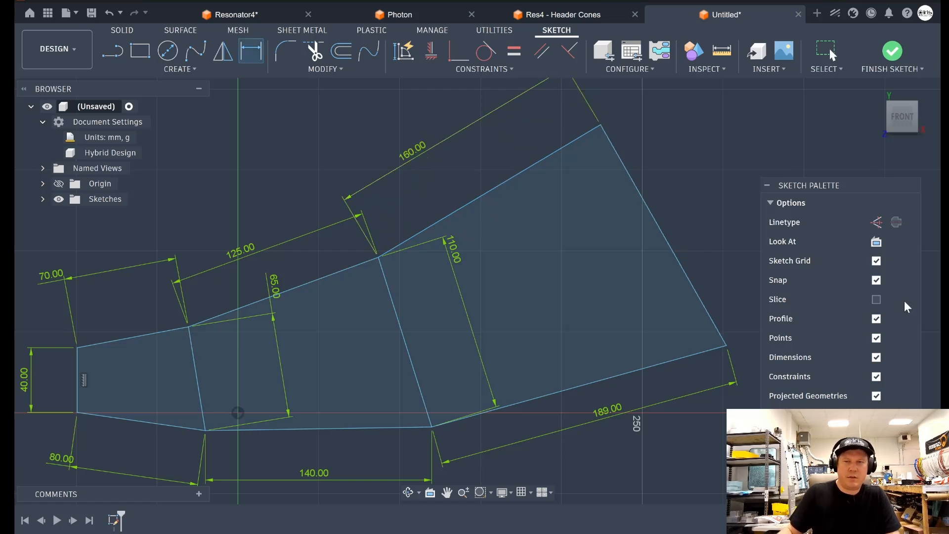
Dimension the third quadrilateral's wide end edge, opposite the 110 mm edge, at 160 mm.
click(661, 231)
click(713, 177)
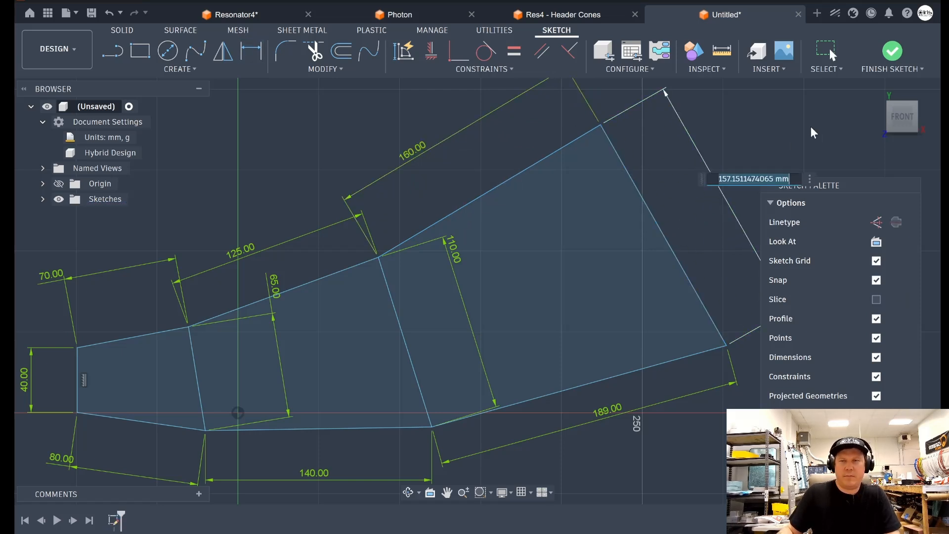
text(160)
key(Return)
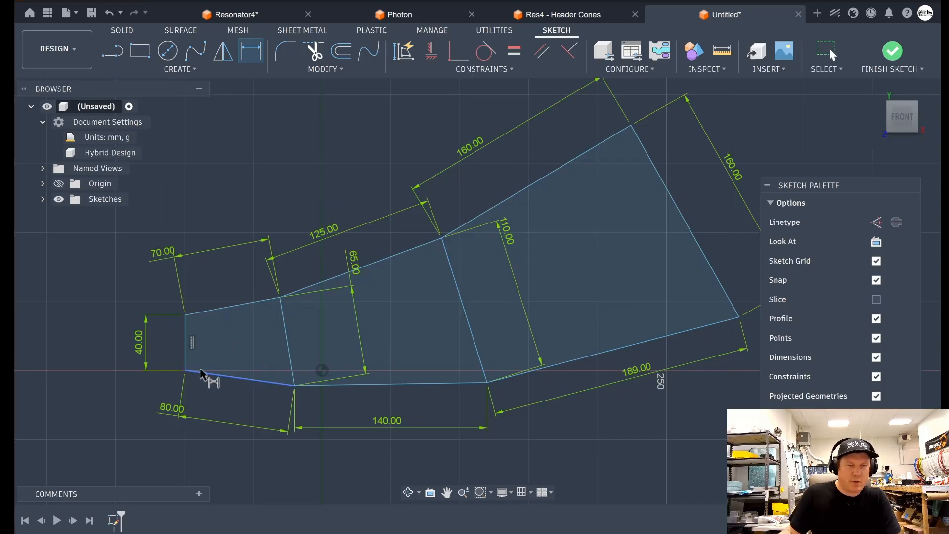
Dimension the first quadrilateral's interior angle between its 40 mm edge and 80 mm lower edge at 98 degrees.
click(187, 354)
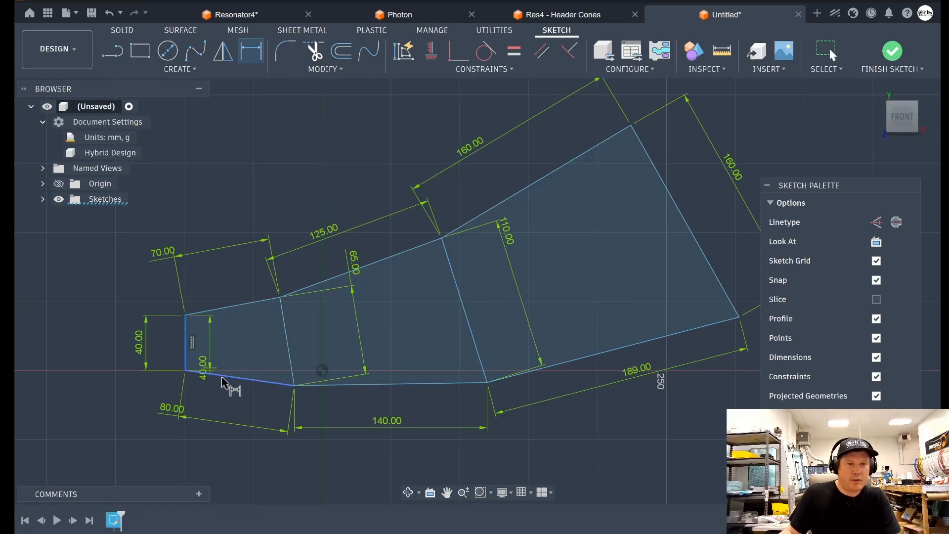
click(220, 374)
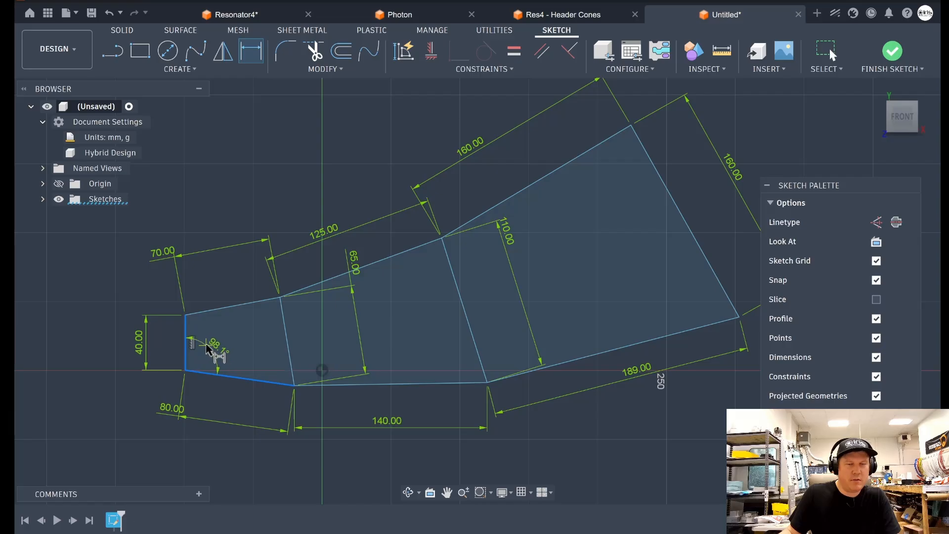
click(213, 345)
text(98)
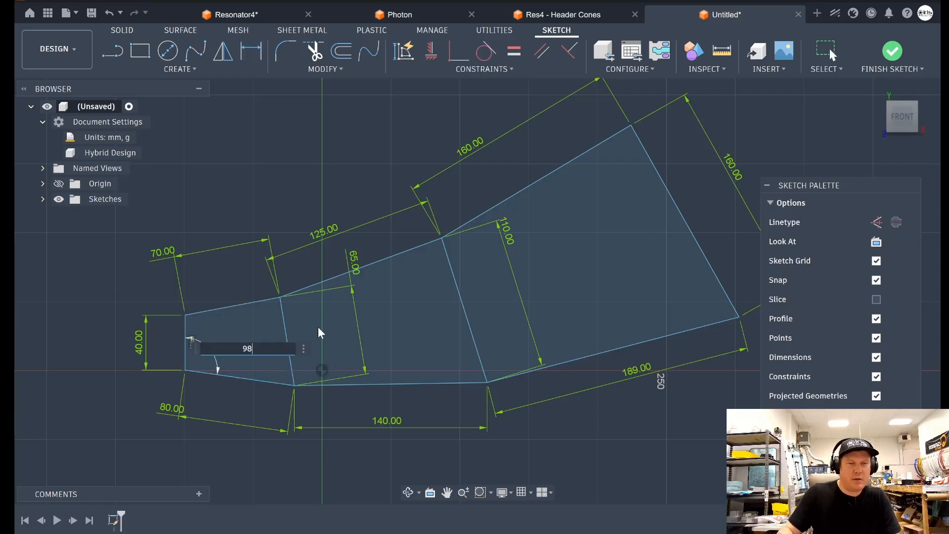
key(Return)
Dimension the second quadrilateral's interior angle between the 65 mm edge and its 140 mm lower edge at 98 degrees.
click(288, 356)
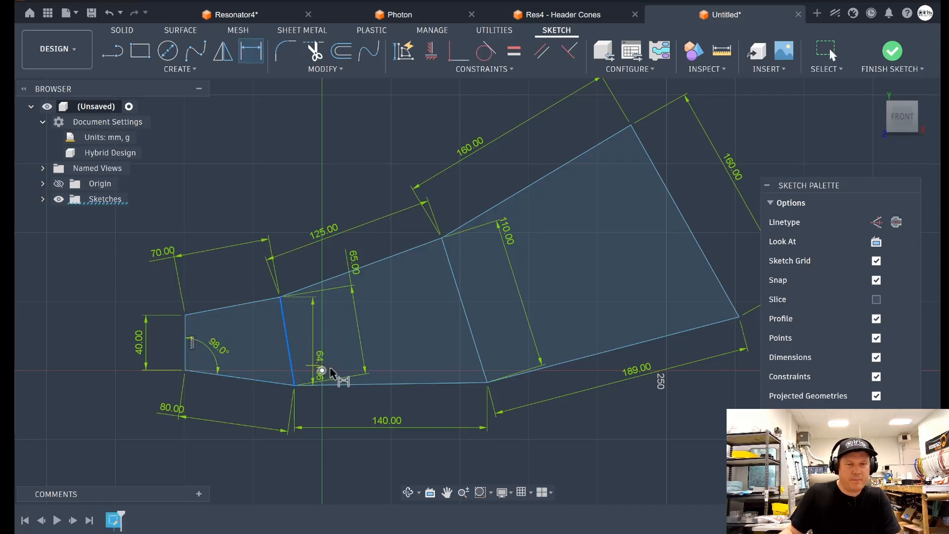
click(356, 384)
click(341, 344)
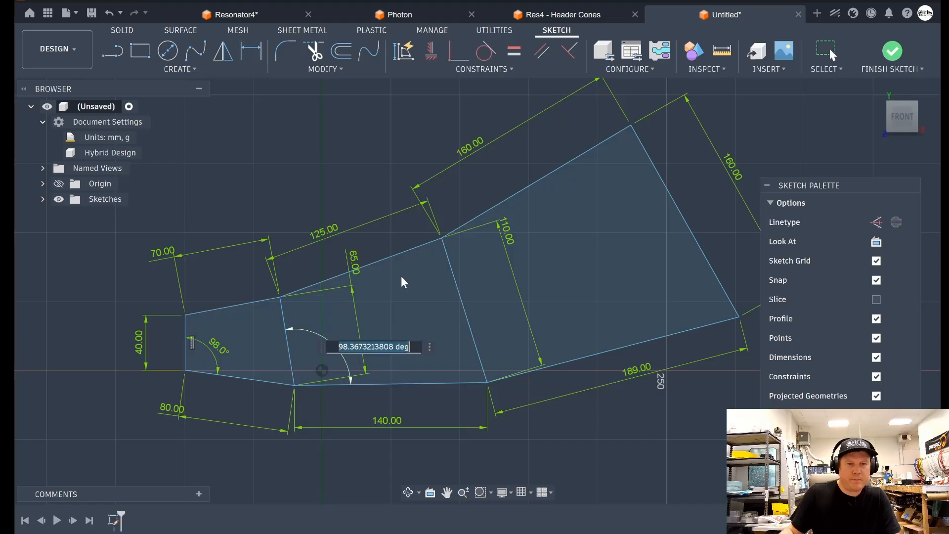
text(98)
key(Return)
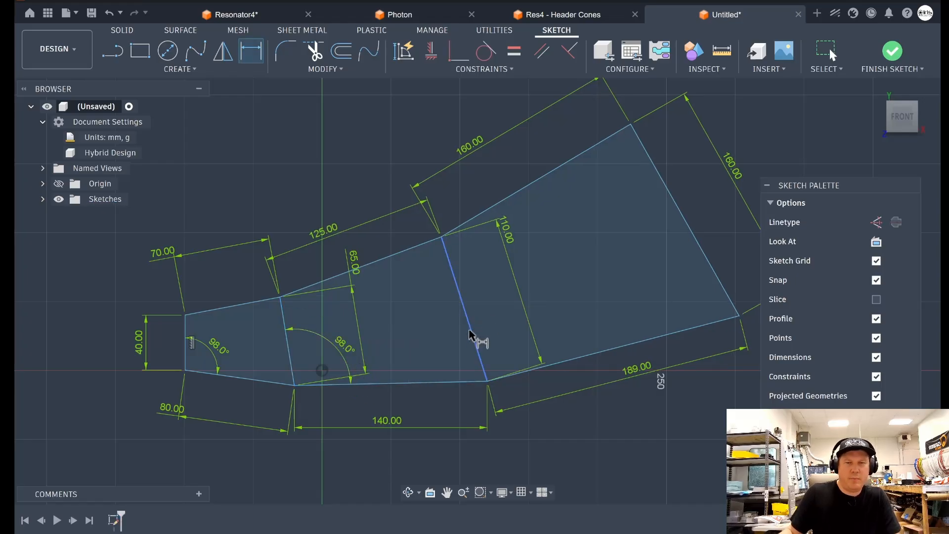
Dimension the third quadrilateral's interior angle between the 110 mm edge and its 189 mm lower edge at 98 degrees.
click(474, 339)
click(561, 362)
click(544, 301)
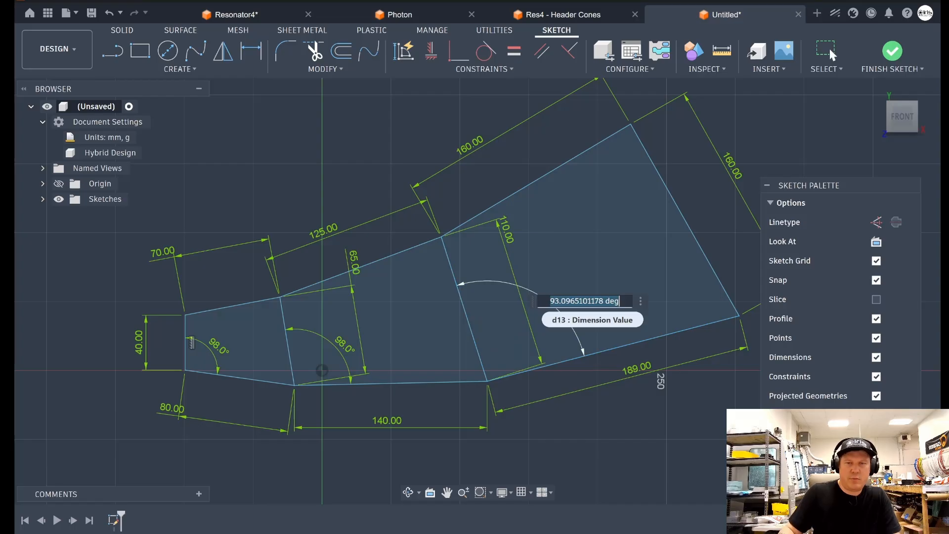
text(98)
key(Return)
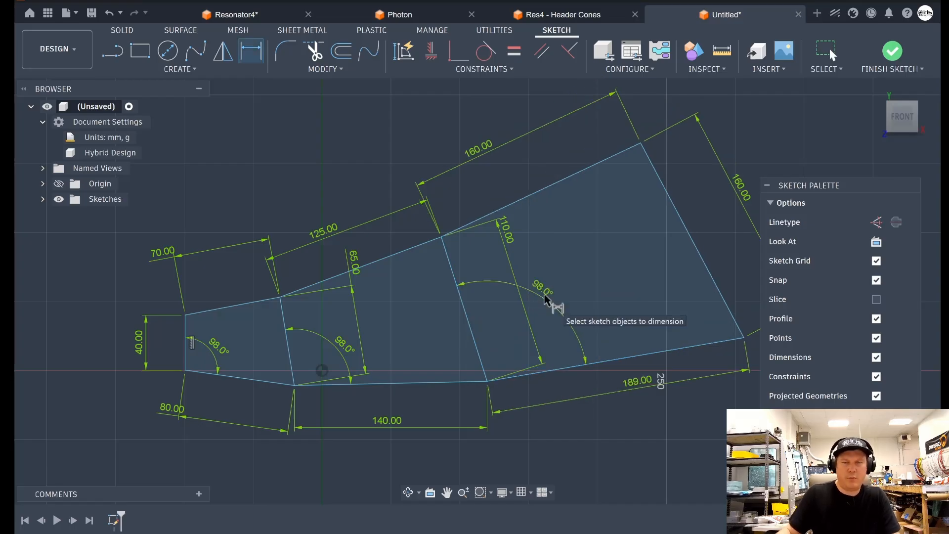
Set the third quadrilateral's angle dimension to 94 degrees.
double_click(546, 299)
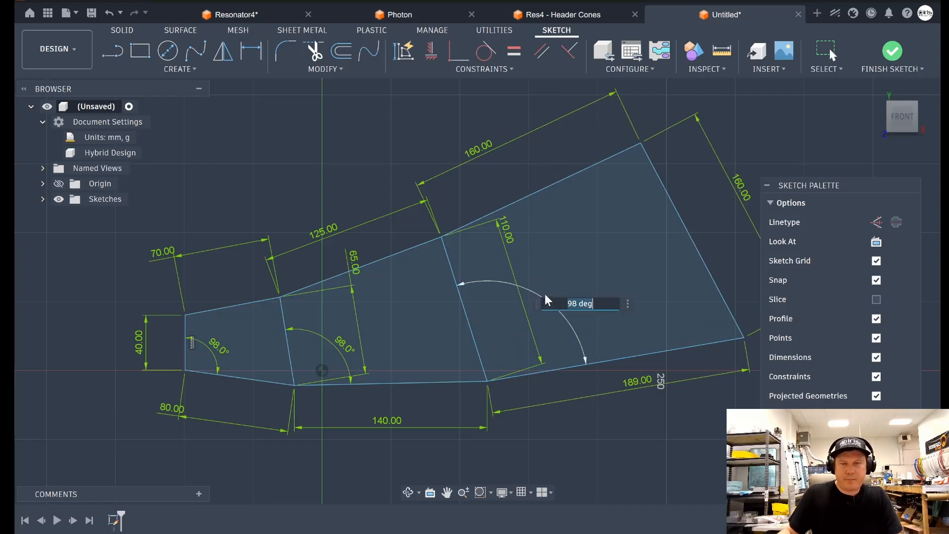
text(944)
key(BackSpace)
key(Return)
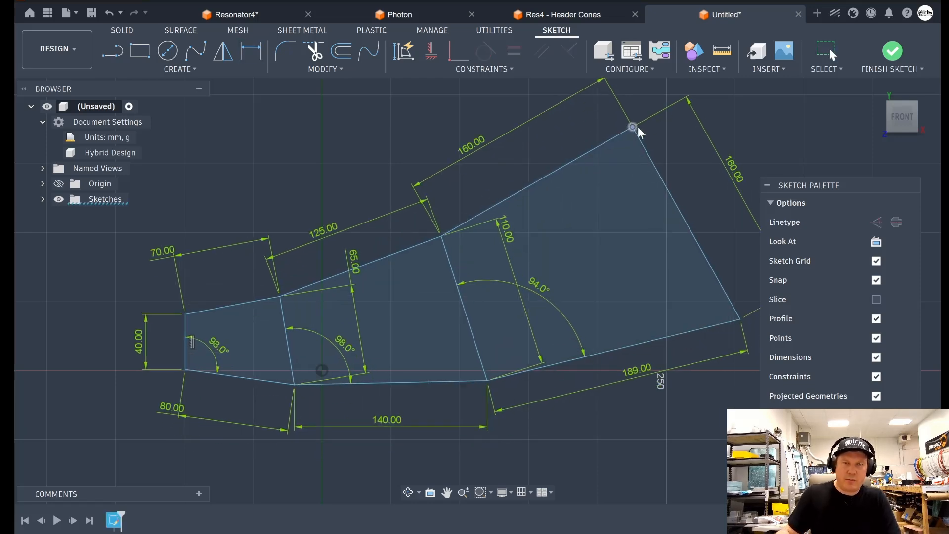
Delete the third quadrilateral's 94-degree angle dimension and test the sketch's movement by its upper outer corner.
key(Delete)
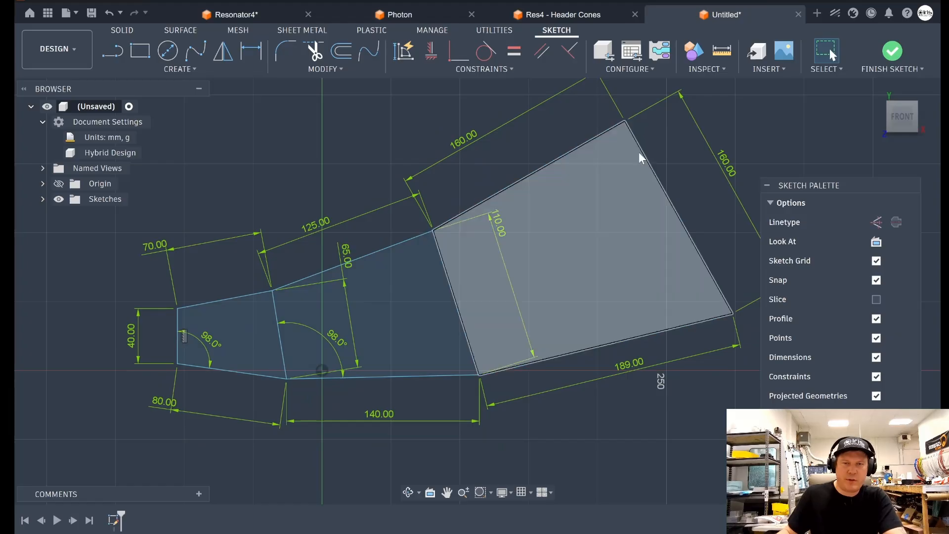
mouse_move(624, 121)
mouse_down()
mouse_move(650, 138)
mouse_move(631, 124)
mouse_up()
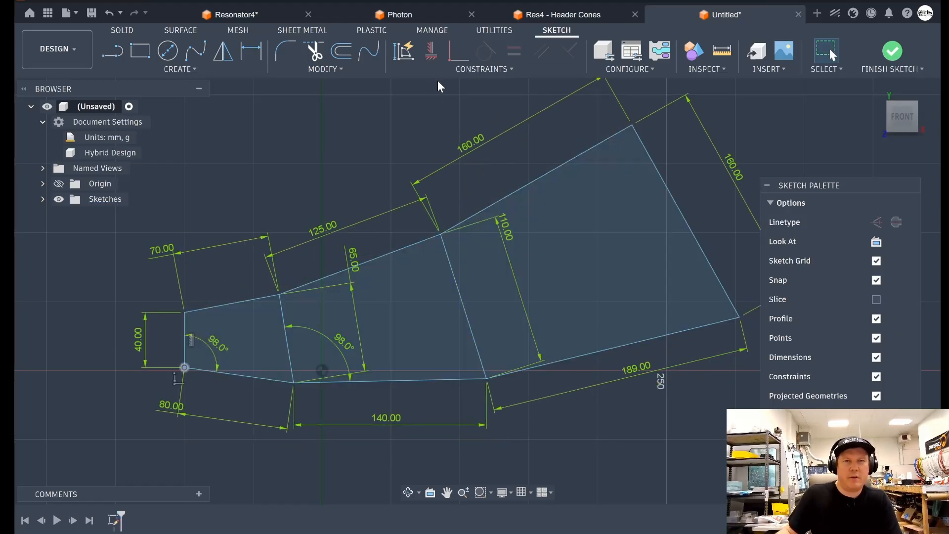
Fix the lower corner of the 40 mm edge in place with a Fix/UnFix constraint.
click(483, 69)
click(418, 195)
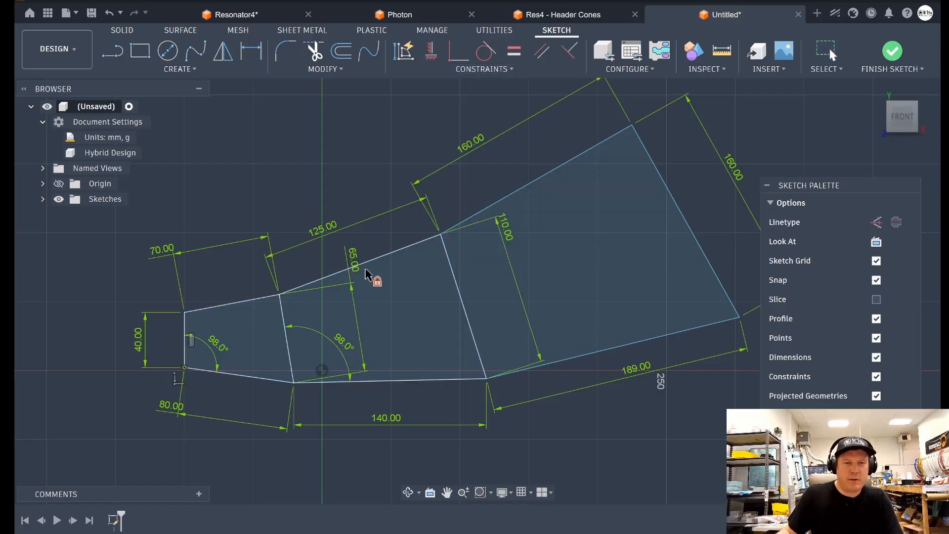
key(Escape)
Swing the unconstrained third quadrilateral by its outer corners, undo the large move, and tilt it slightly upward.
mouse_move(635, 128)
mouse_down()
mouse_move(657, 150)
mouse_move(684, 155)
mouse_move(671, 254)
mouse_up()
key(ctrl+z)
mouse_move(735, 318)
mouse_down()
mouse_move(741, 314)
mouse_move(743, 328)
mouse_move(739, 303)
mouse_move(723, 289)
mouse_move(738, 319)
mouse_move(731, 292)
mouse_move(736, 307)
mouse_up()
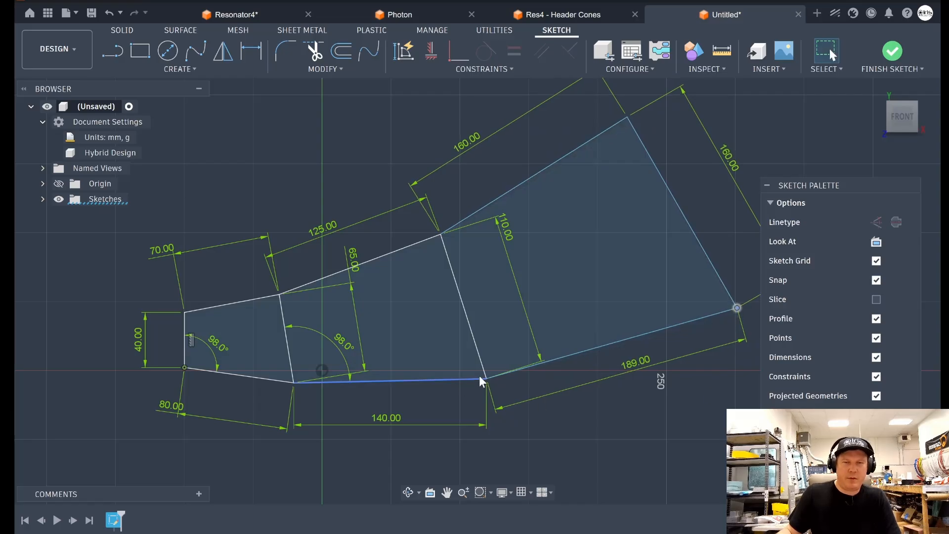
click(339, 351)
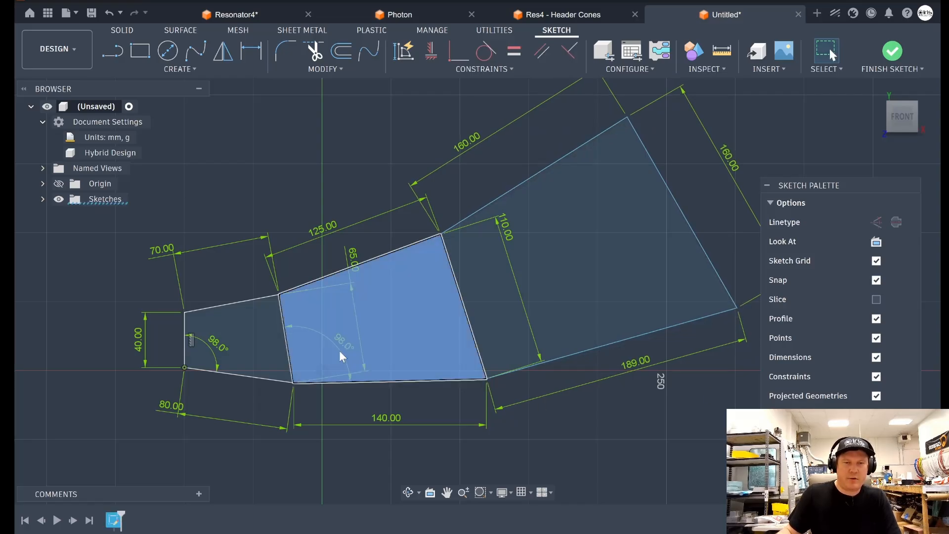
click(355, 196)
mouse_move(737, 311)
mouse_down()
mouse_move(731, 299)
mouse_move(737, 308)
mouse_up()
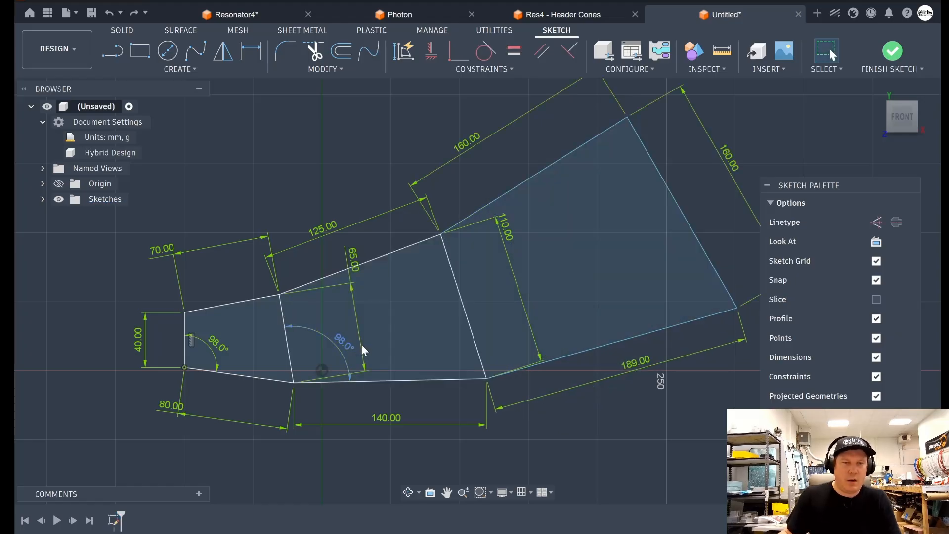
Try removing both 98-degree angle dimensions and moving the lower joint between the second and third quadrilaterals, and undo the deletions.
key(Delete)
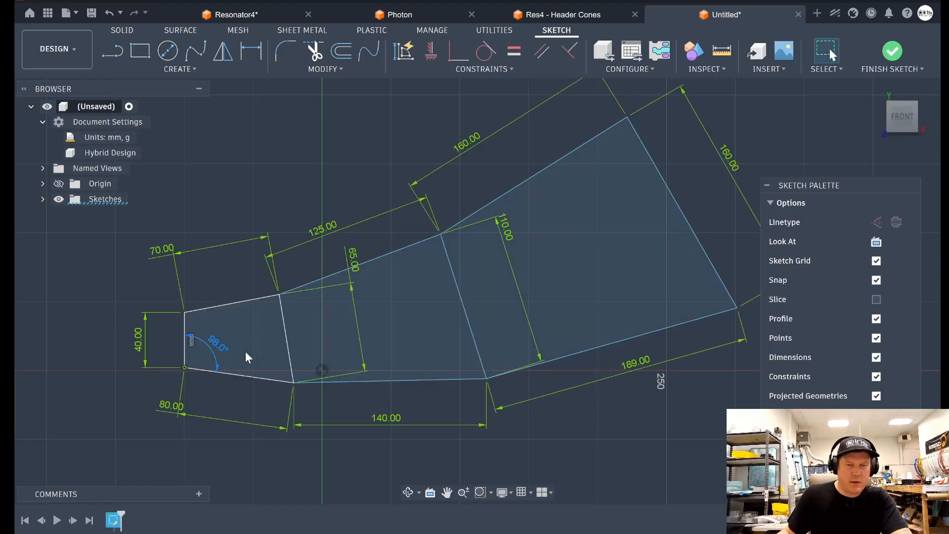
click(247, 357)
key(Delete)
mouse_move(486, 376)
mouse_down()
mouse_move(487, 355)
mouse_move(509, 400)
mouse_move(530, 402)
mouse_up()
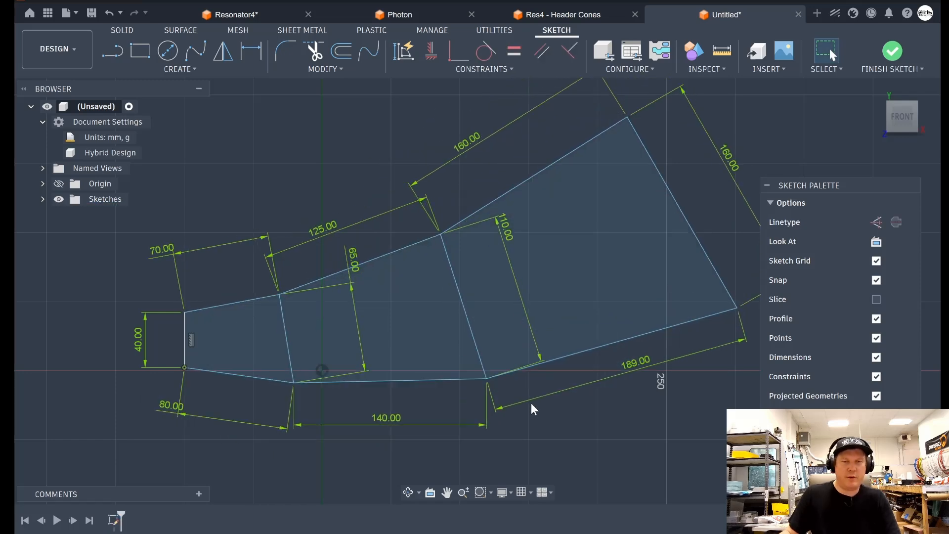
key(ctrl+z)
key(ctrl+z)
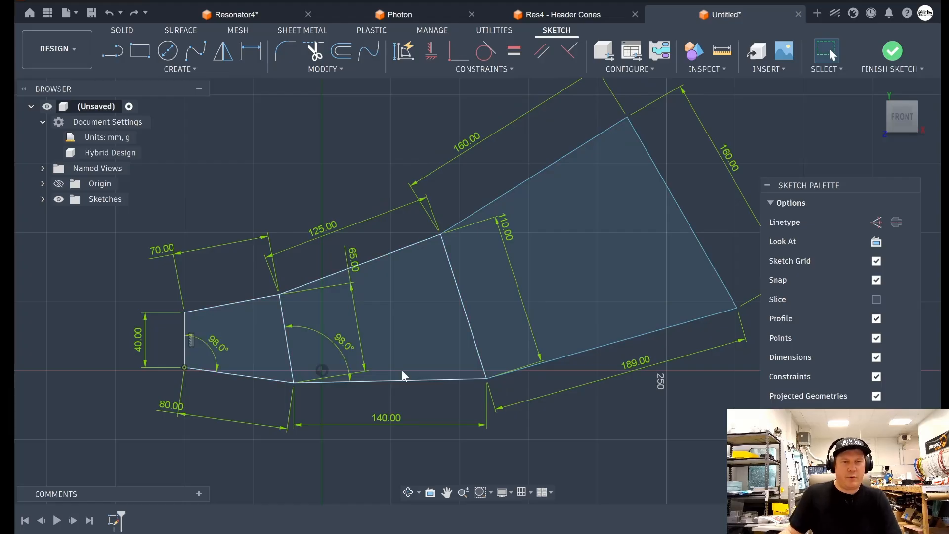
Finish the sketch of the three-segment profile.
scroll(319, 198, down, 2)
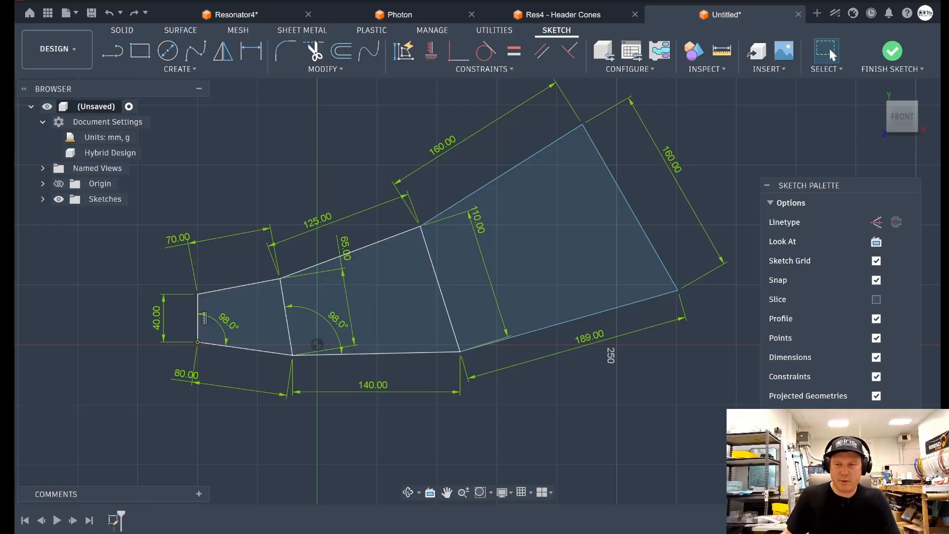
click(886, 457)
scroll(805, 314, down, 3)
scroll(627, 256, up, 2)
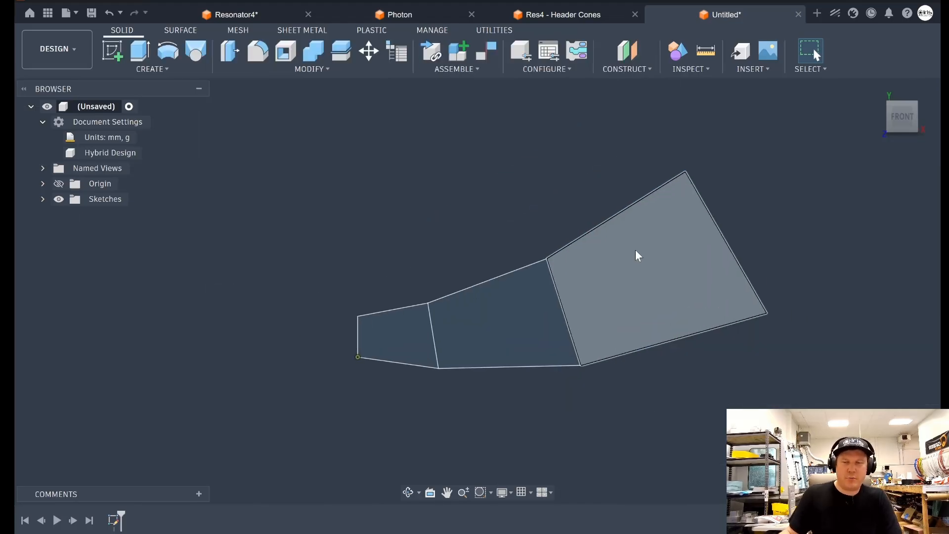
mouse_move(903, 121)
mouse_down()
mouse_move(882, 131)
mouse_move(893, 135)
mouse_move(900, 190)
mouse_move(898, 141)
mouse_move(933, 144)
mouse_move(897, 128)
mouse_up()
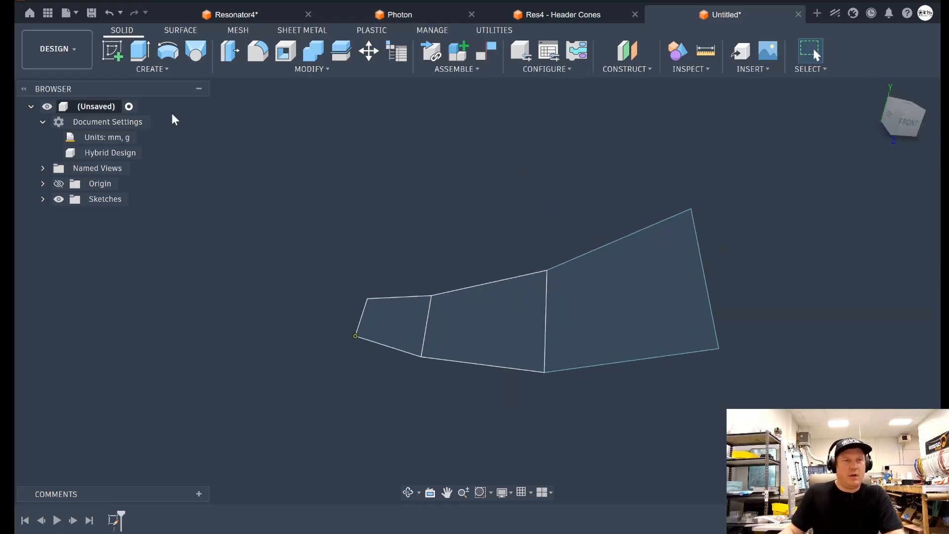
Create and activate a new internal component named 1 under the root of the unsaved design.
right_click(94, 112)
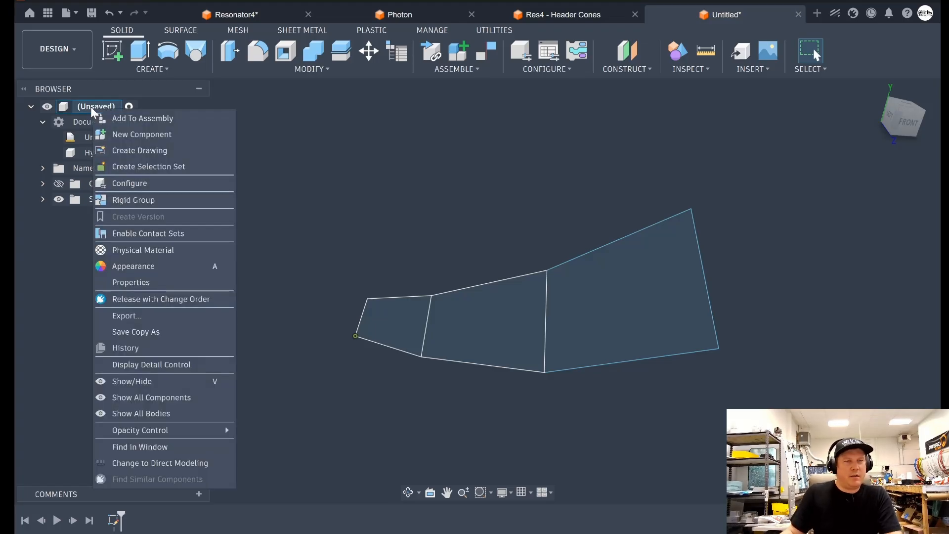
click(177, 135)
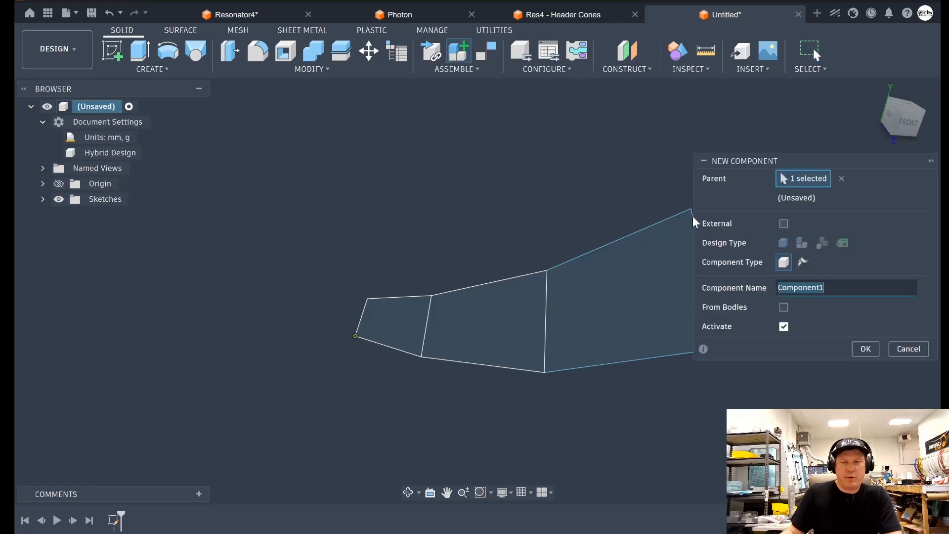
text(1)
click(865, 348)
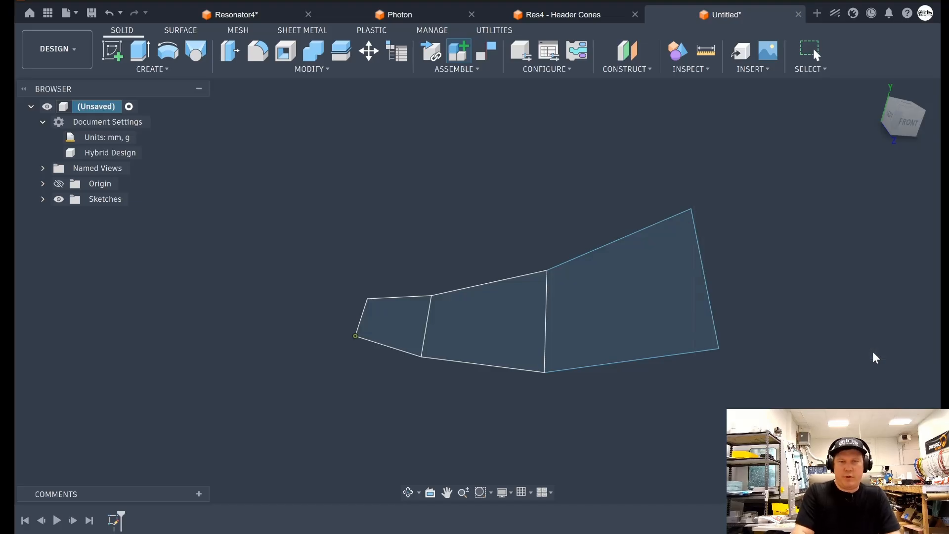
Construct a plane at an angle of 90 degrees through the profile's 40 mm end edge.
shift+middle_drag(477, 290, 476, 290)
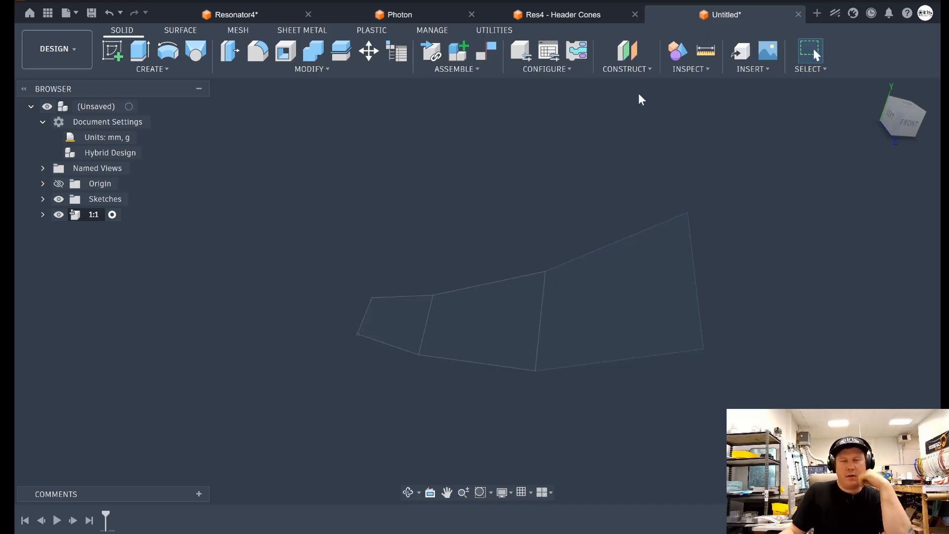
click(647, 69)
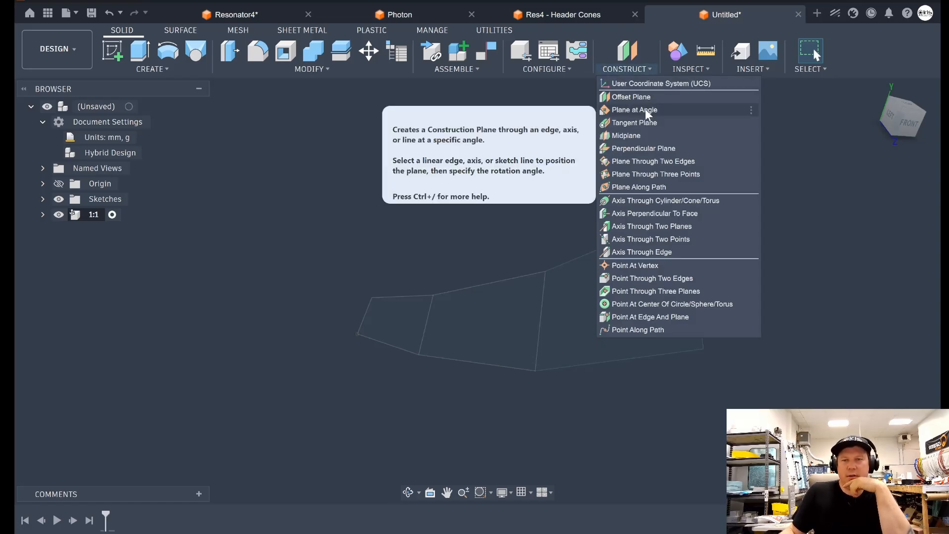
click(641, 109)
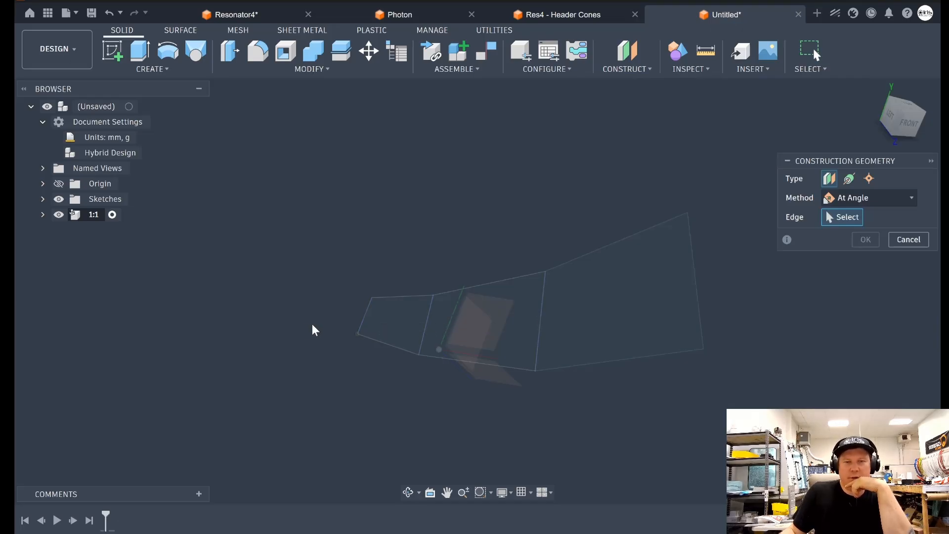
click(365, 317)
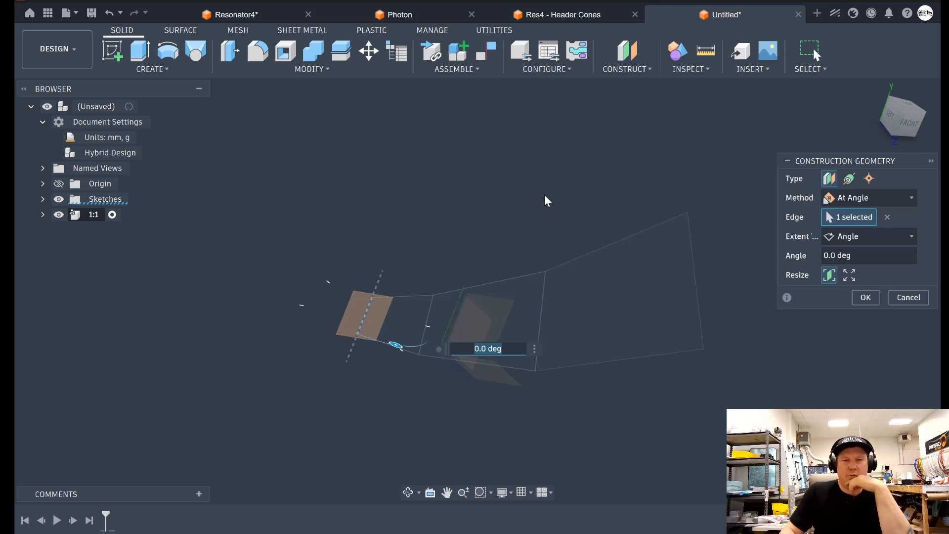
text(90)
key(Return)
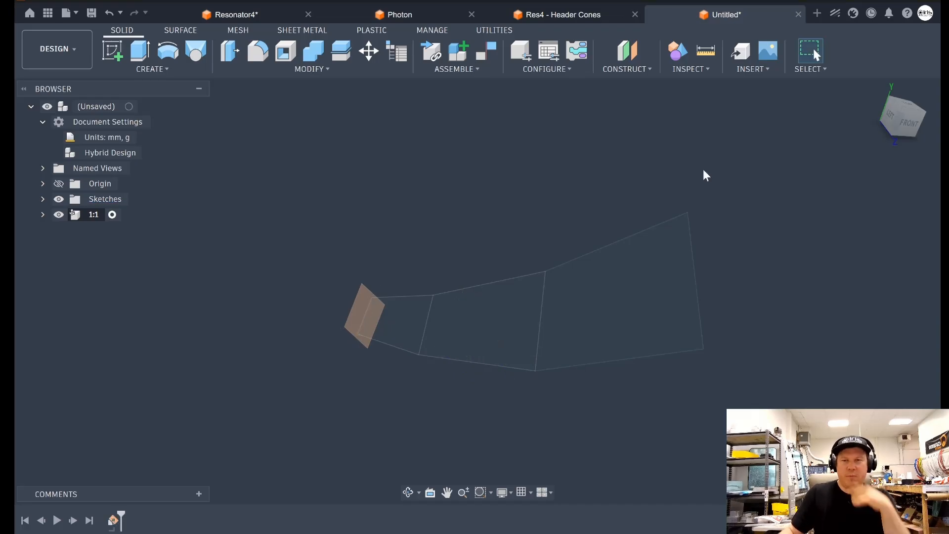
Construct a plane at an angle through the 65 mm edge between the first two segments, perpendicular to the profile.
mouse_move(918, 122)
mouse_down()
mouse_move(919, 178)
mouse_move(897, 119)
mouse_move(911, 113)
mouse_move(896, 111)
mouse_move(917, 157)
mouse_move(914, 133)
mouse_move(898, 120)
mouse_move(907, 121)
mouse_up()
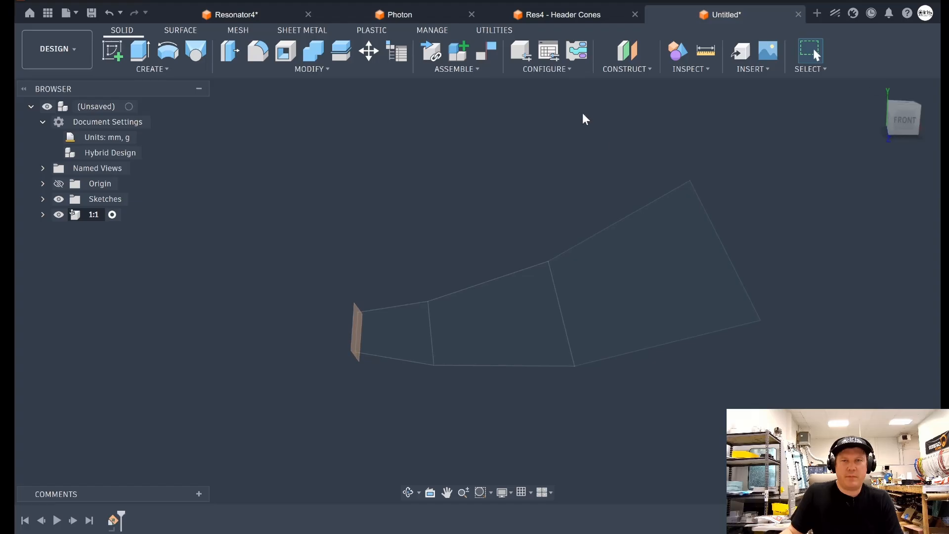
click(623, 70)
click(659, 112)
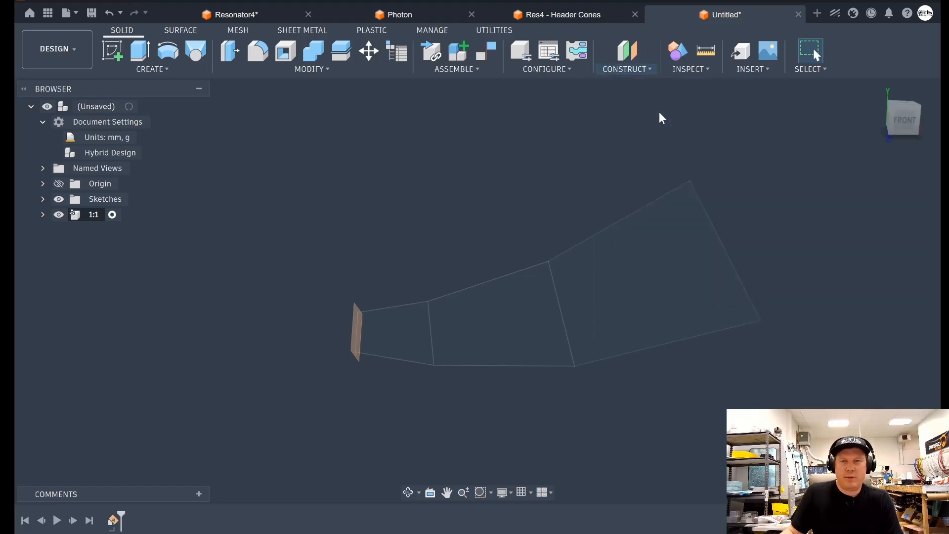
click(432, 322)
key(Return)
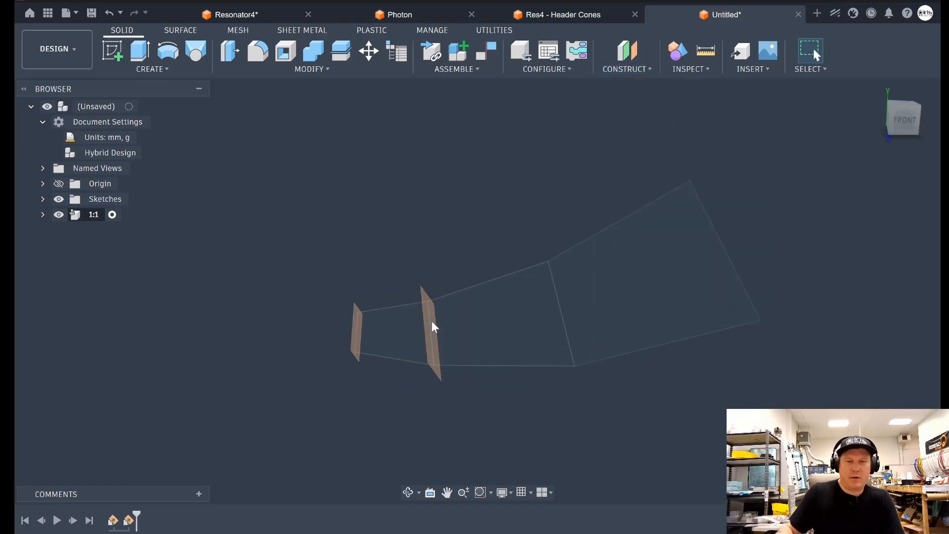
mouse_move(898, 130)
mouse_down()
mouse_move(920, 157)
mouse_move(914, 173)
mouse_move(905, 130)
mouse_up()
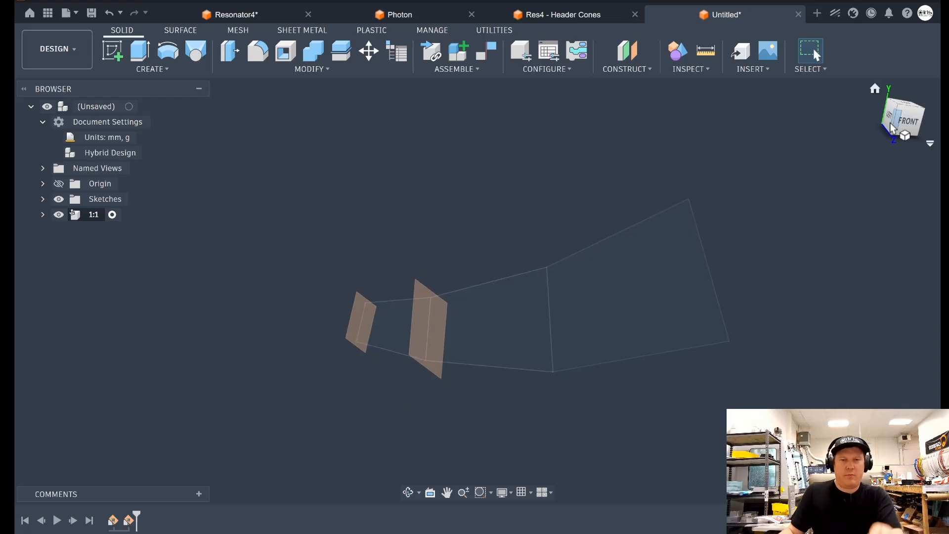
scroll(336, 383, up, 3)
scroll(340, 380, down, 3)
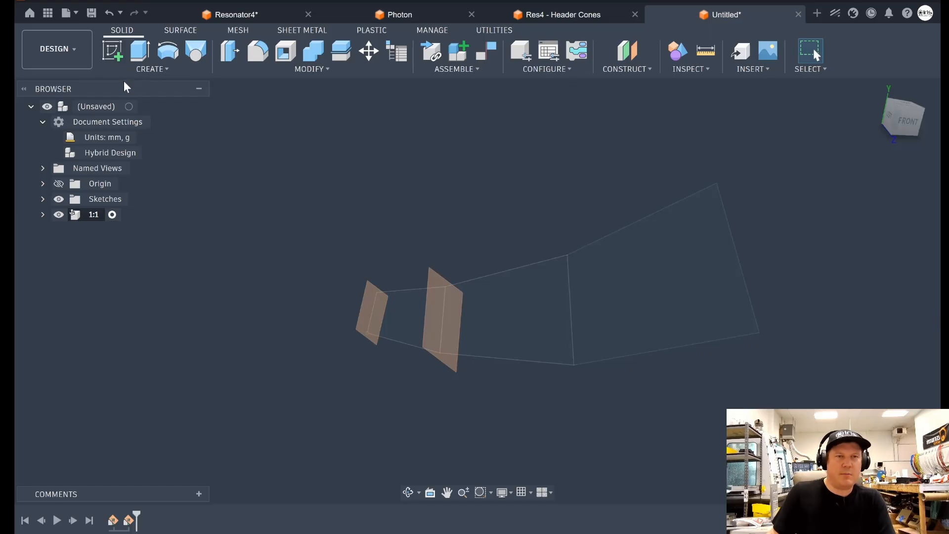
Start a sketch on the construction plane at the profile's 40 mm end edge and project that edge into it with Construction linetype.
click(42, 214)
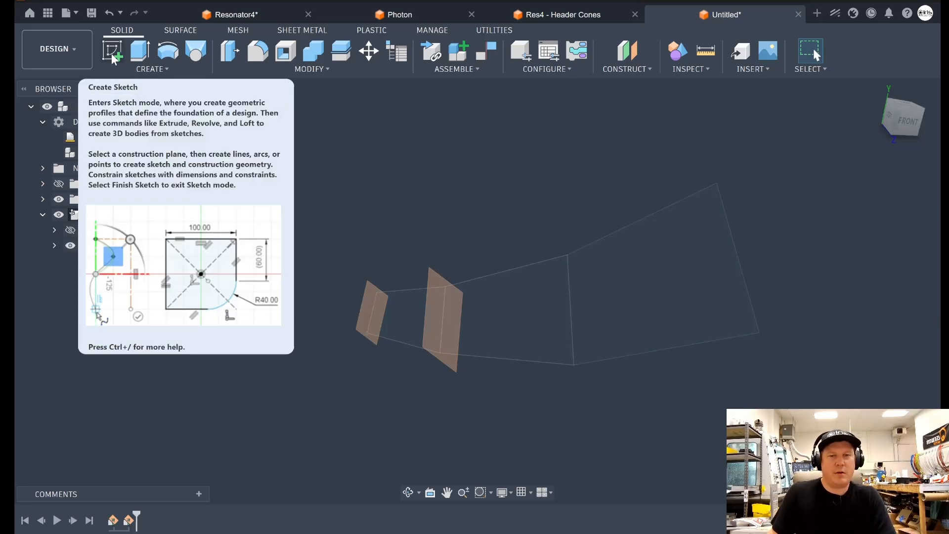
click(111, 53)
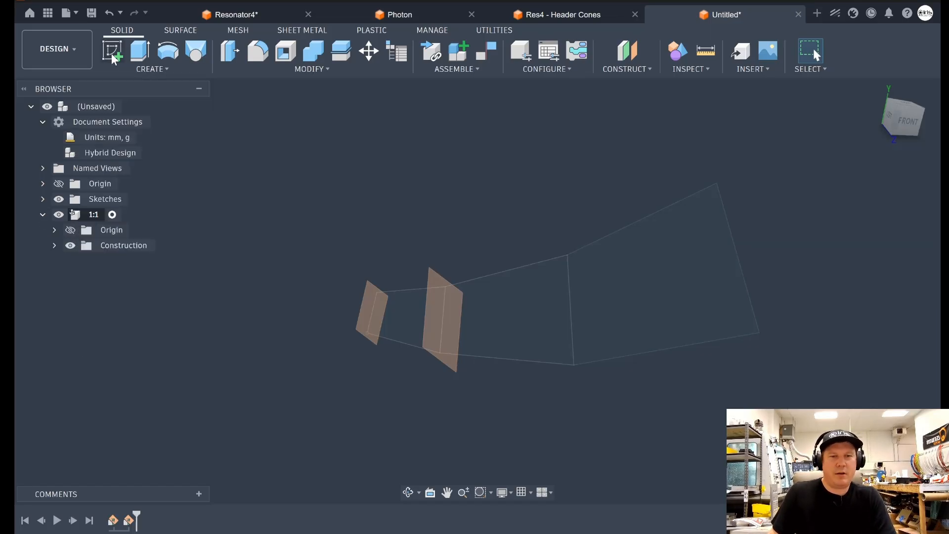
click(370, 299)
shift+middle_drag(903, 139, 677, 311)
scroll(573, 284, up, 5)
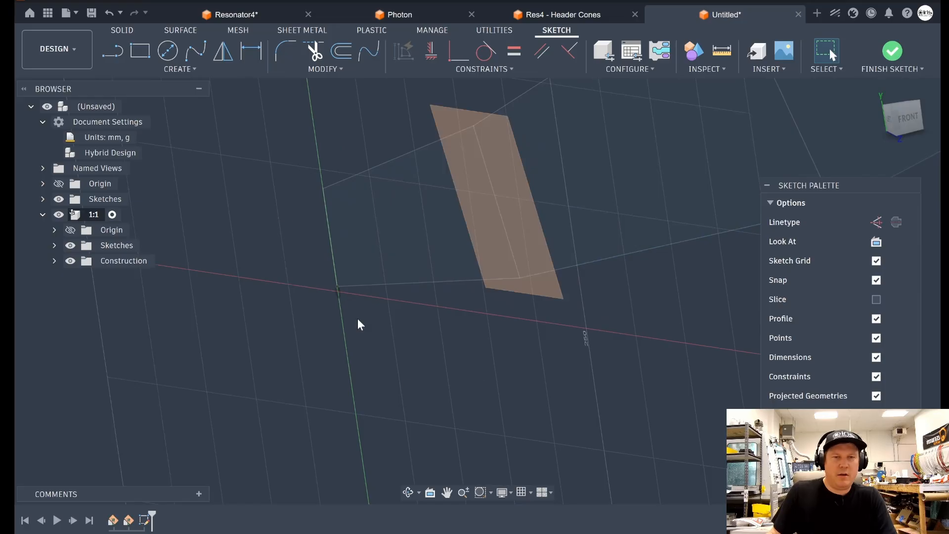
click(176, 71)
mouse_move(198, 280)
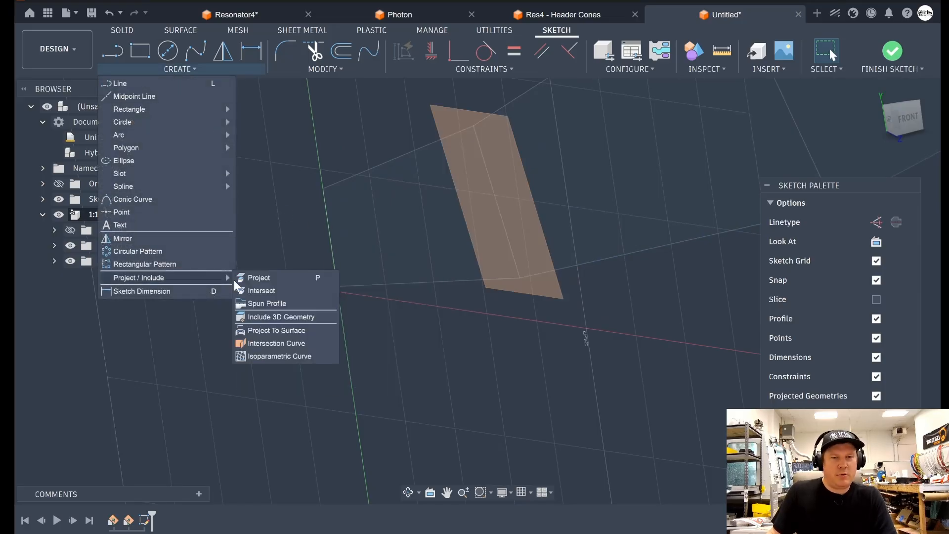
click(265, 278)
click(333, 257)
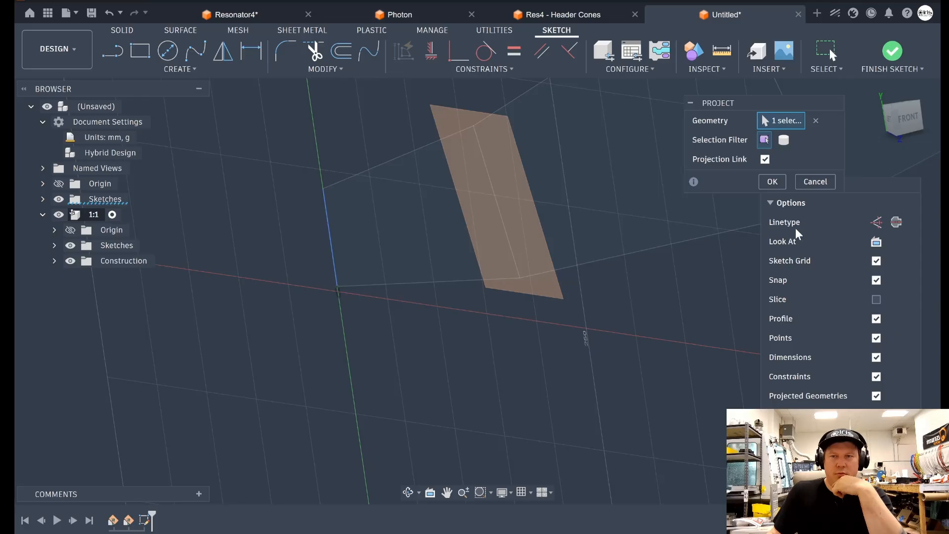
click(876, 222)
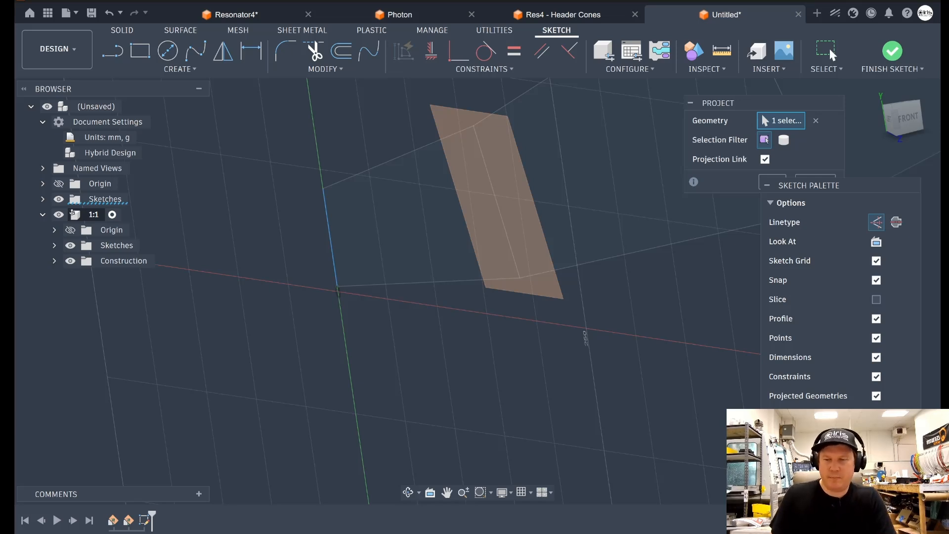
key(Return)
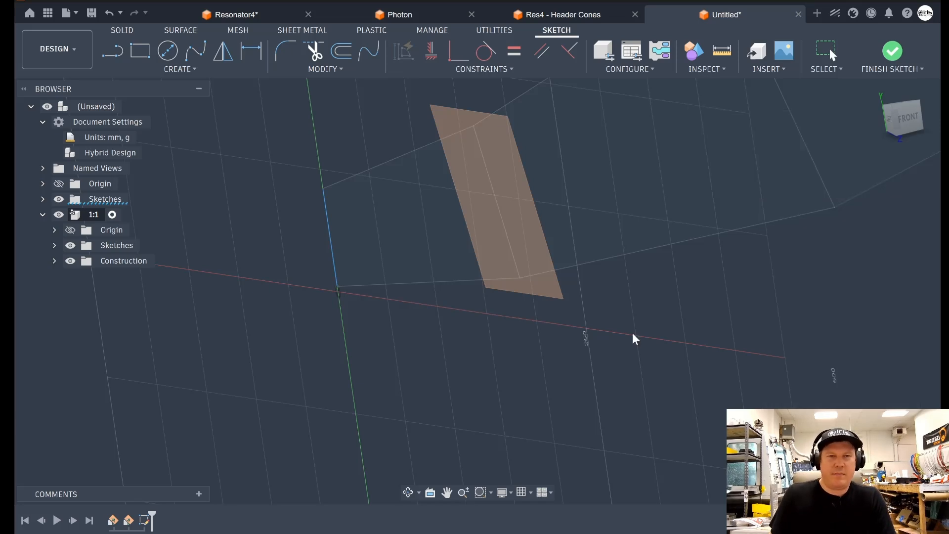
Reopen the end-edge sketch and draw a 40 mm diameter circle centred on the projected edge's midpoint, passing through its upper endpoint.
click(55, 246)
right_click(123, 260)
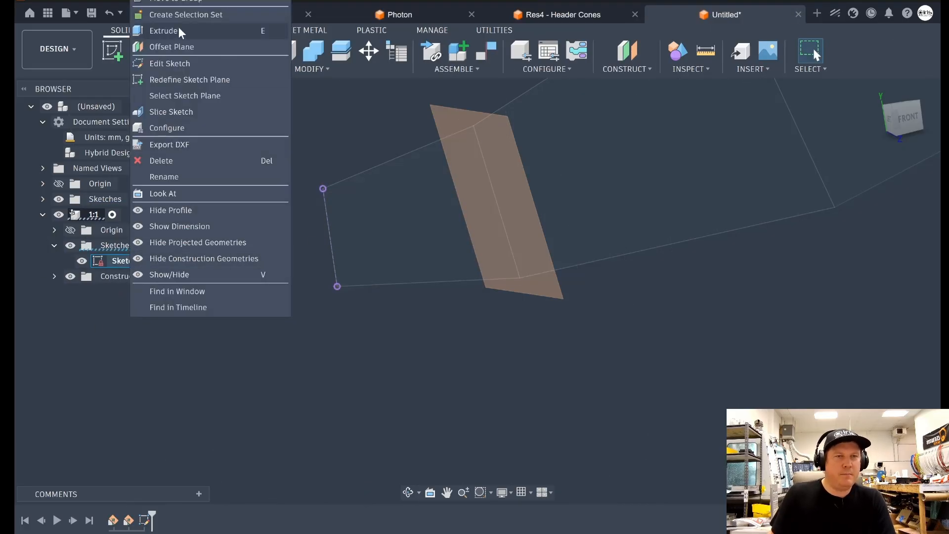
click(183, 64)
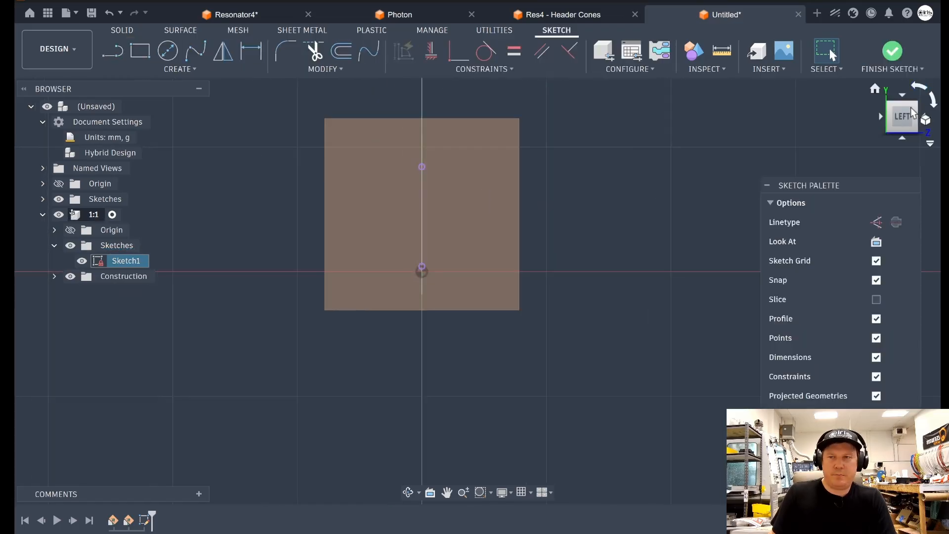
shift+middle_drag(477, 288, 514, 291)
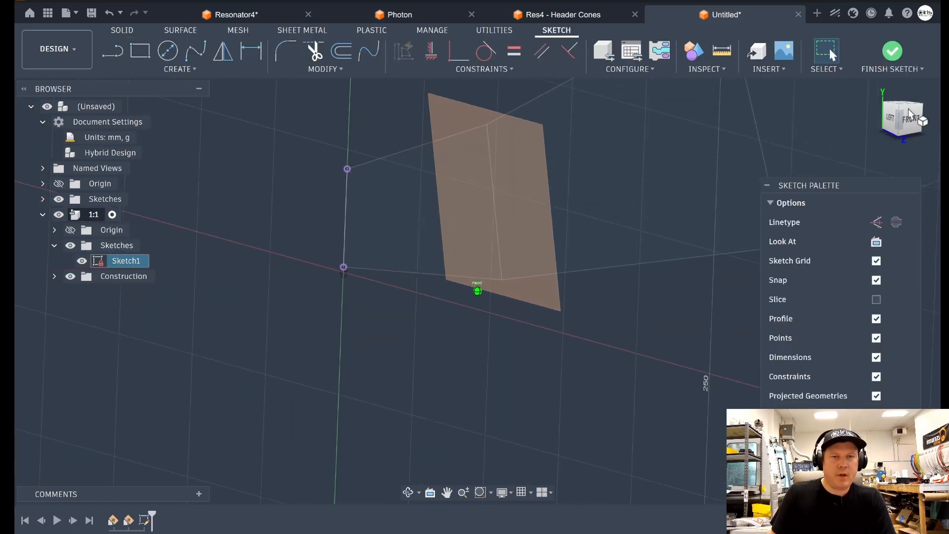
click(167, 51)
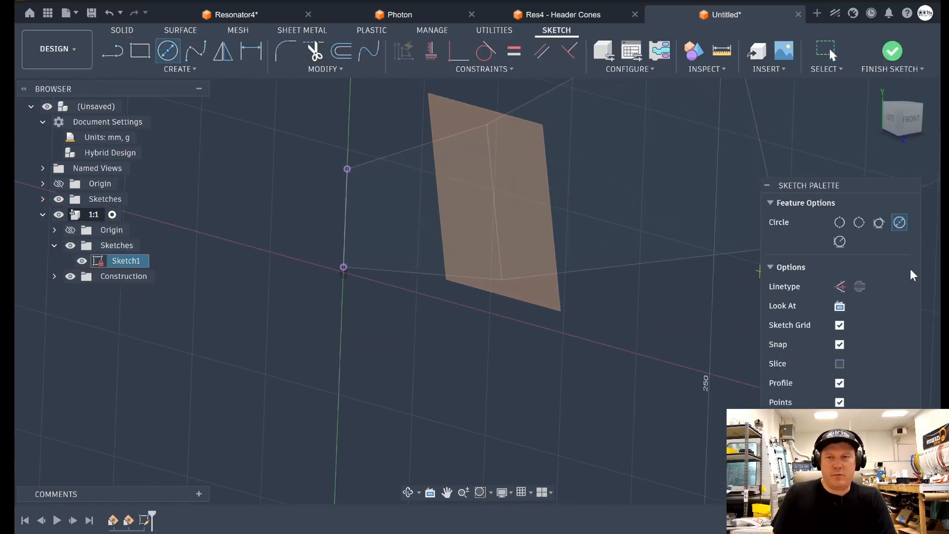
click(345, 217)
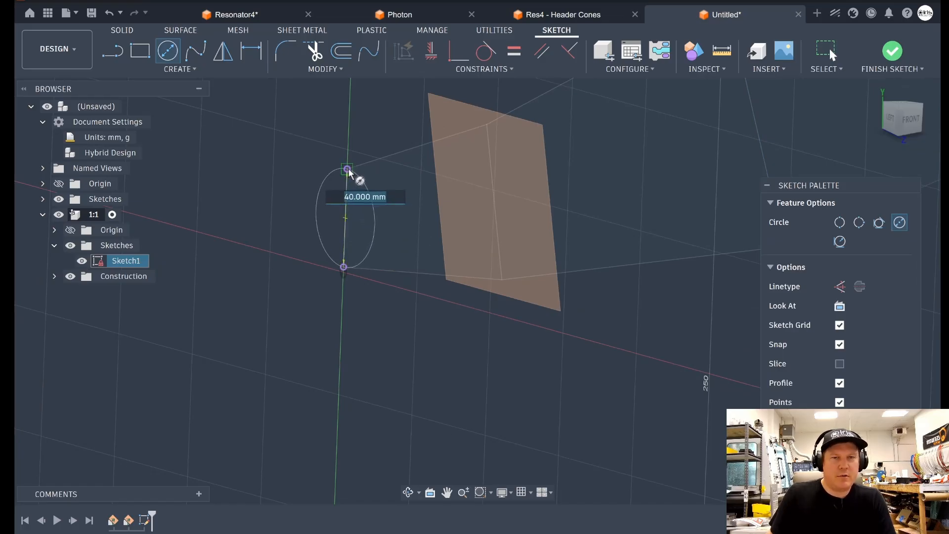
click(347, 170)
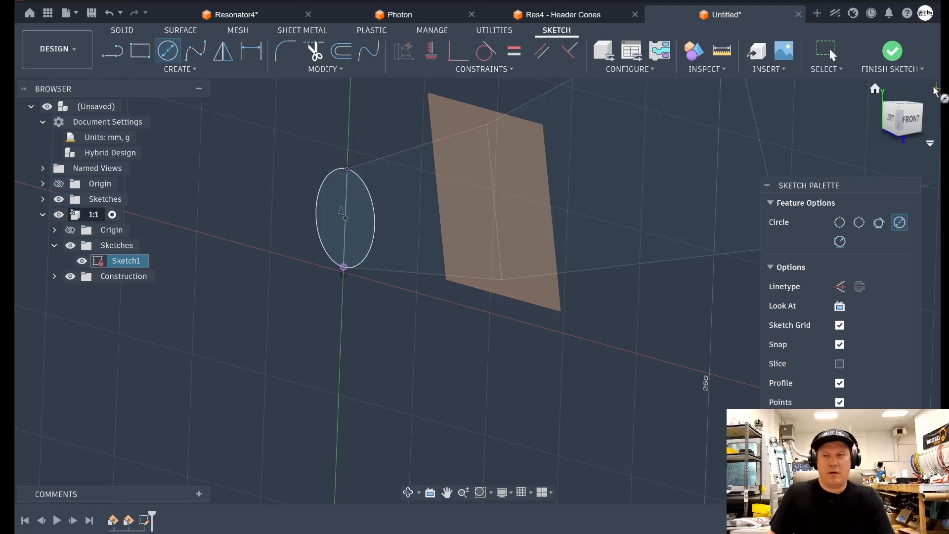
Offset the 40 mm circle outward by 1 mm and finish the sketch.
drag(902, 109, 836, 154)
click(340, 49)
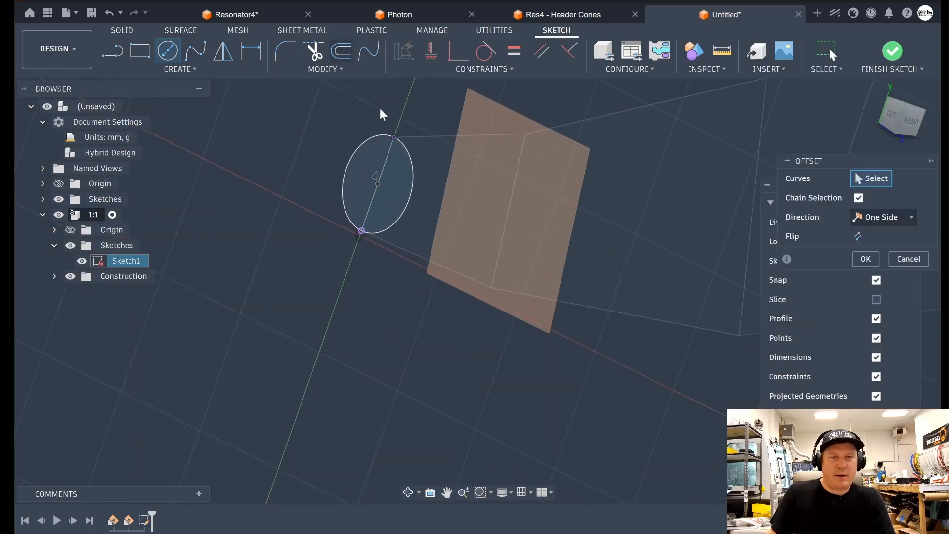
click(381, 138)
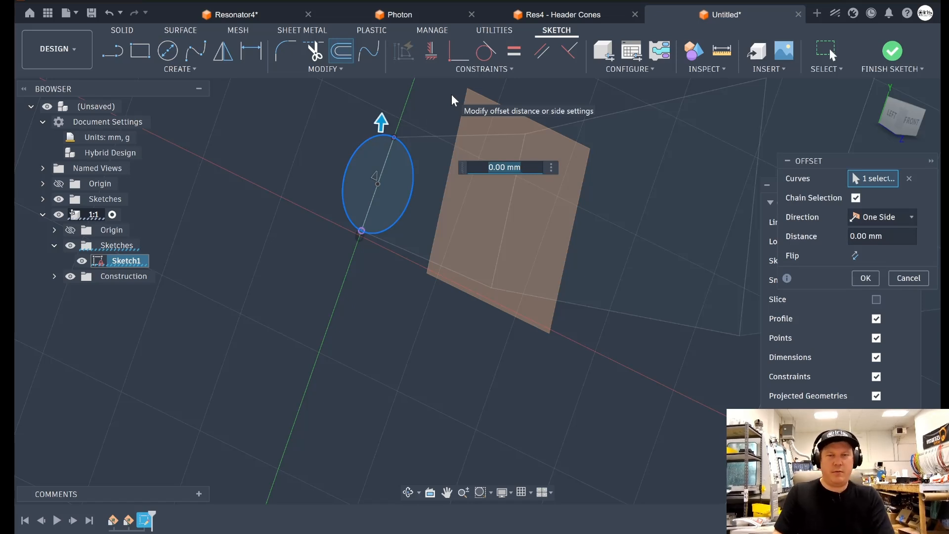
text(1)
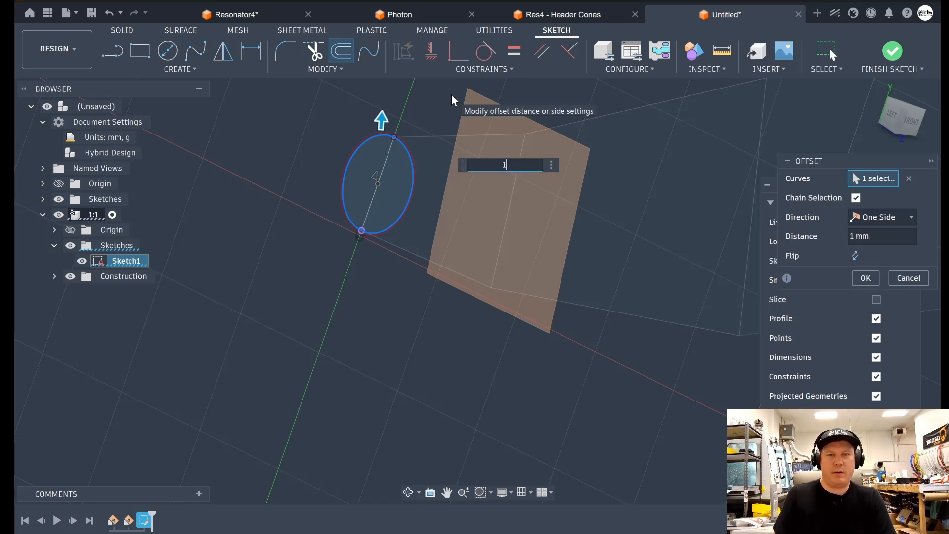
key(Return)
scroll(485, 202, down, 2)
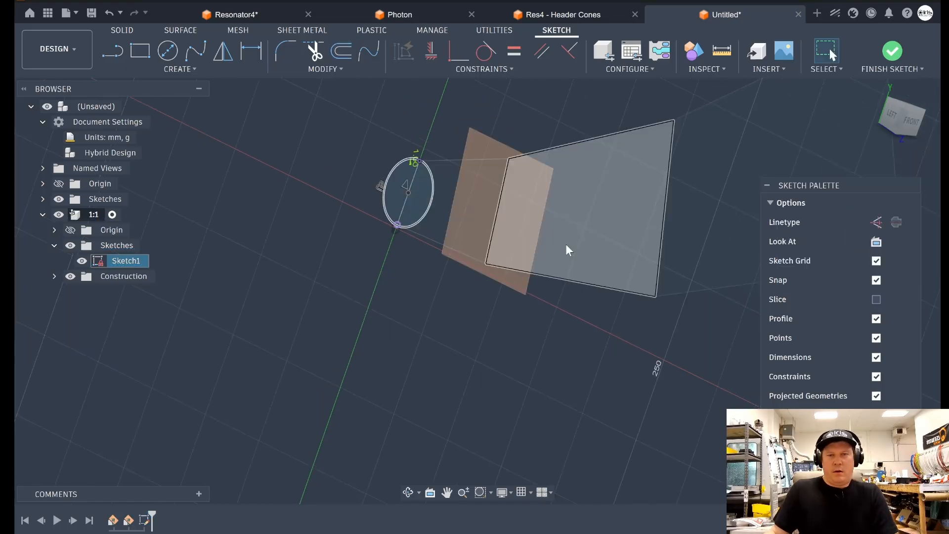
key(Return)
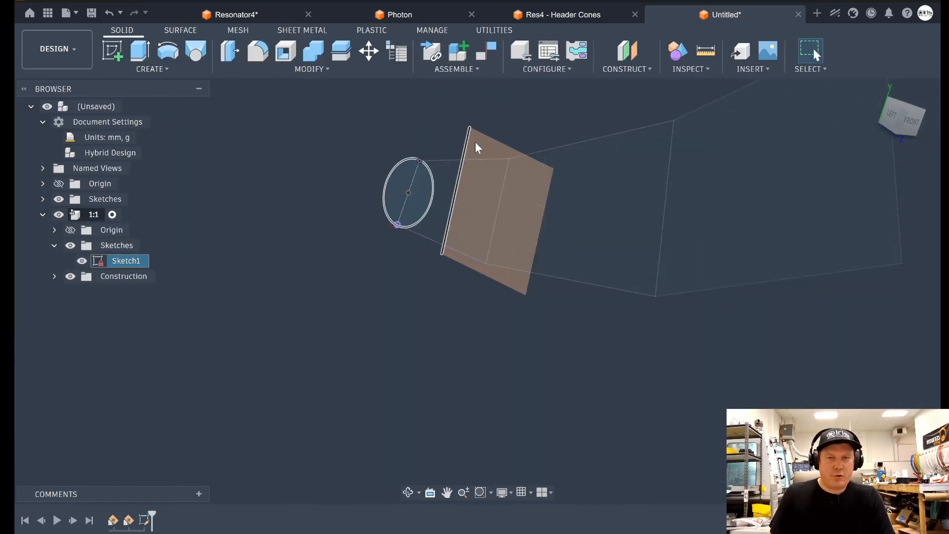
Start a sketch on the plane through the 65 mm edge between the first two segments and project that edge into it.
click(110, 51)
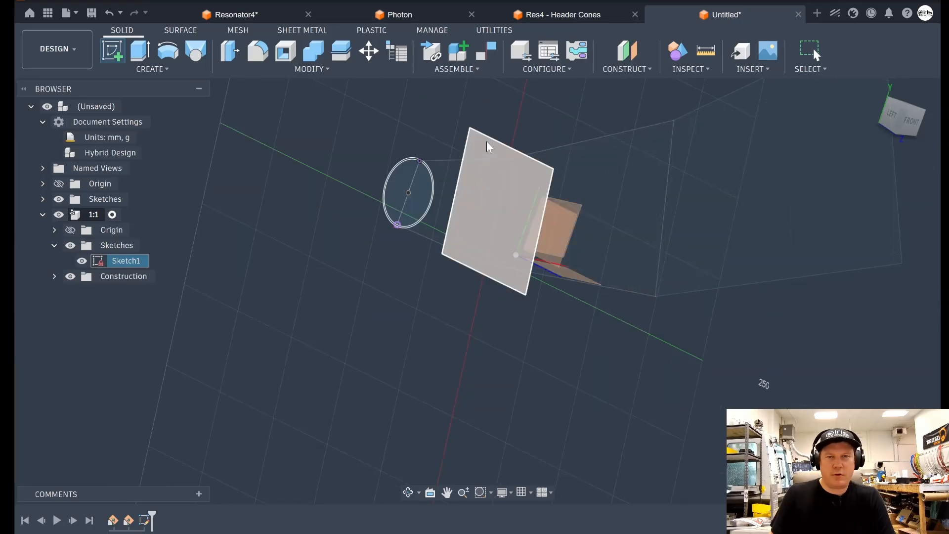
click(499, 149)
mouse_move(916, 128)
mouse_down()
mouse_move(906, 146)
mouse_move(884, 144)
mouse_move(896, 99)
mouse_up()
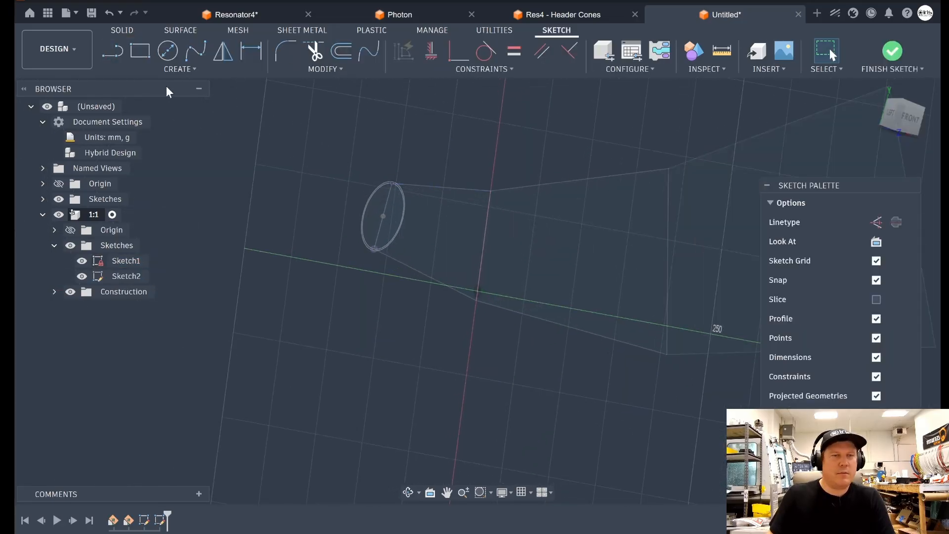
click(186, 70)
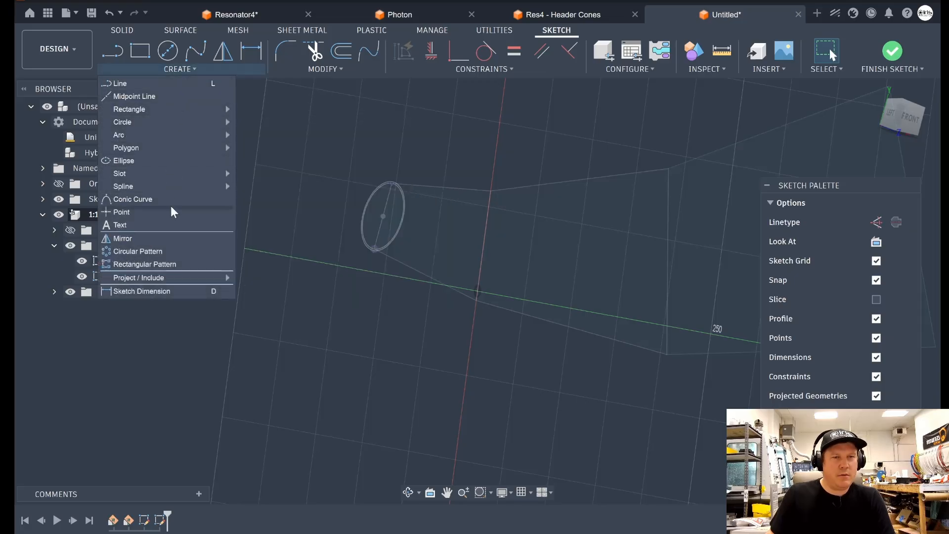
mouse_move(165, 278)
click(257, 277)
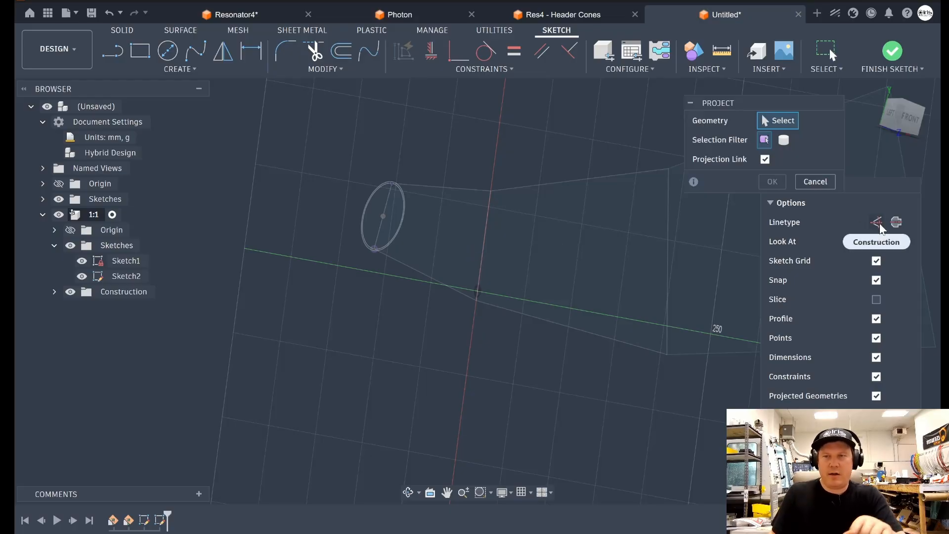
click(877, 223)
click(485, 233)
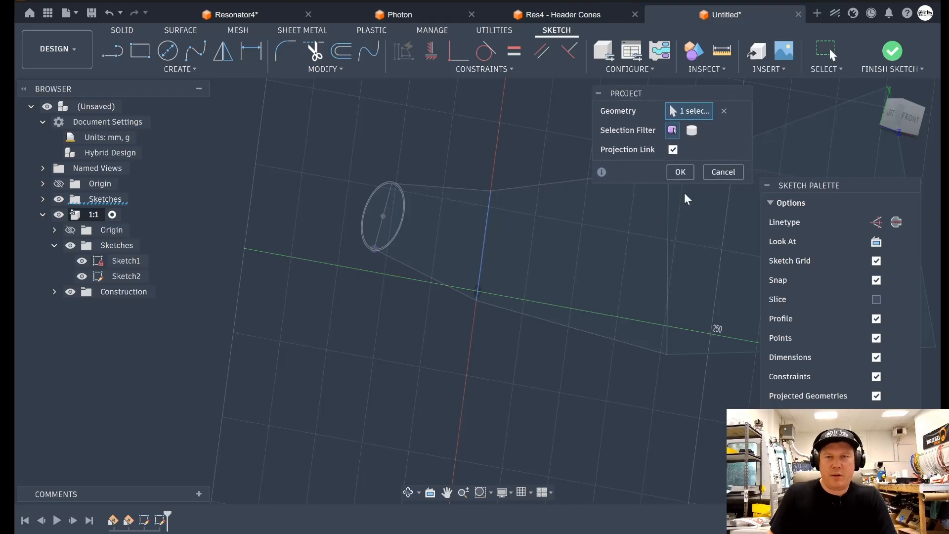
click(681, 173)
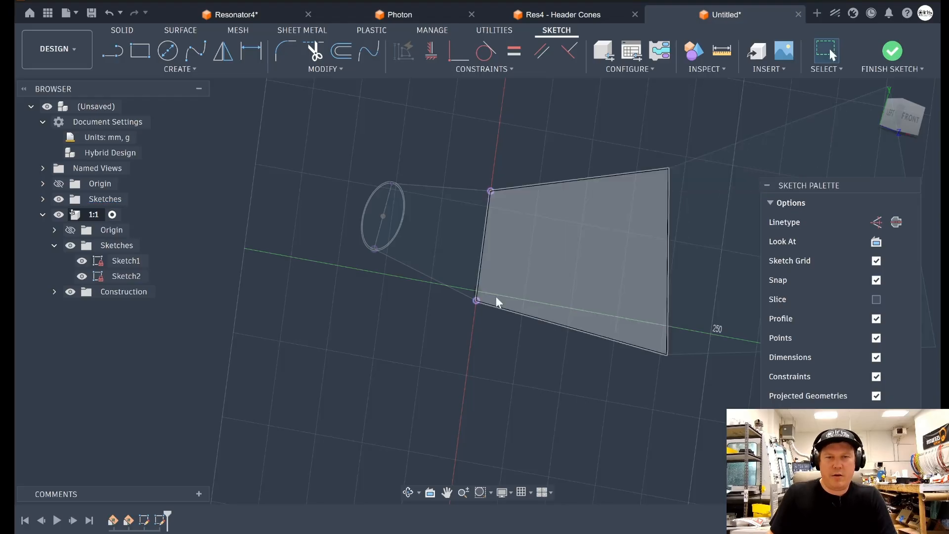
Switch off the Construction linetype for drawing a circle in the second sketch.
click(168, 51)
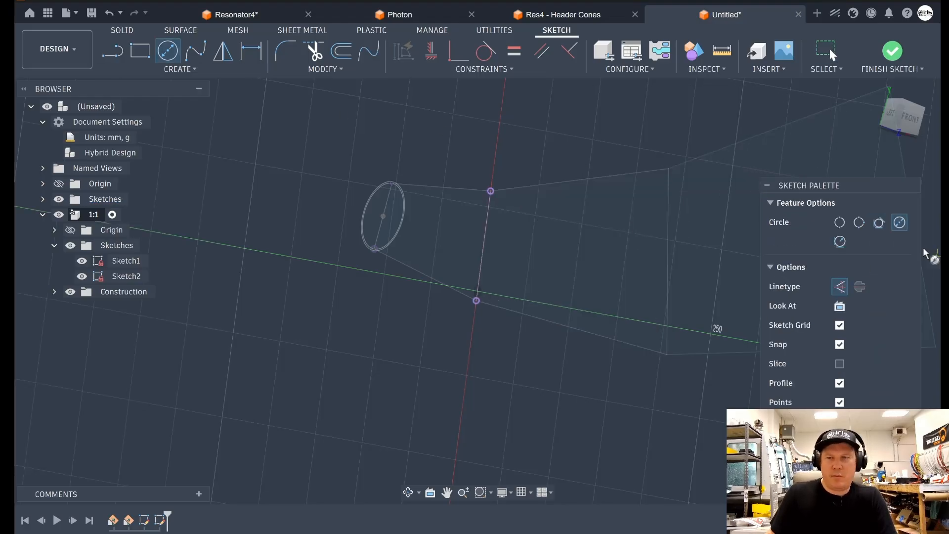
click(839, 286)
Try to draw a circle centred on the projected 65 mm edge and reaching its upper endpoint, and undo both attempts.
click(476, 300)
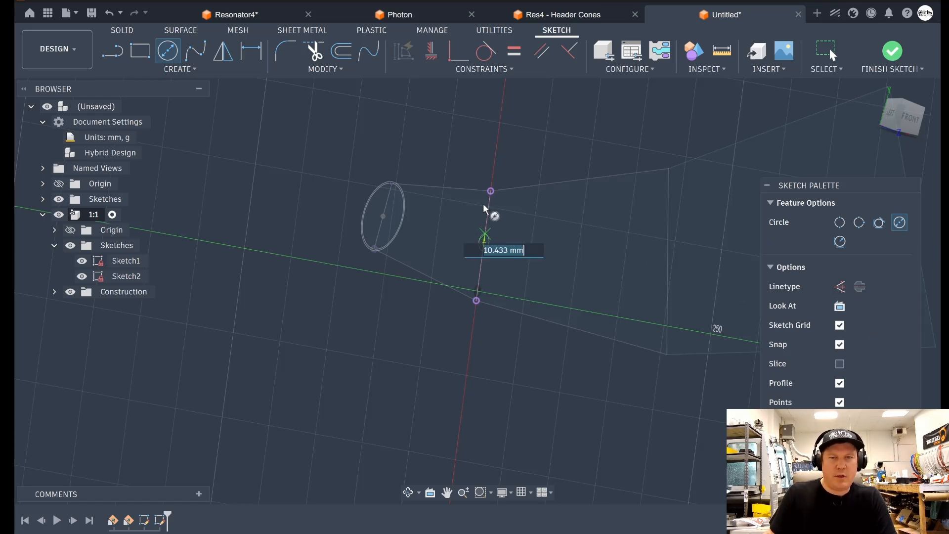
click(490, 191)
key(Escape)
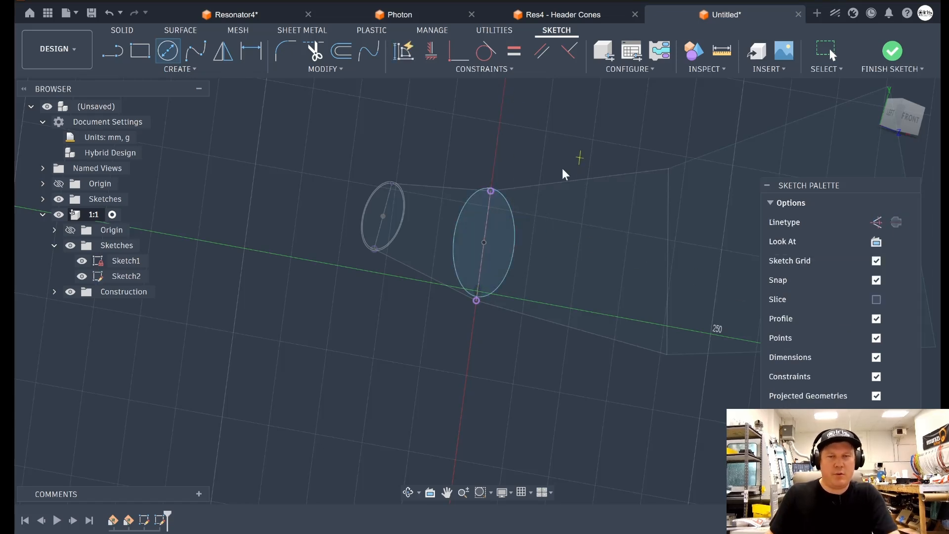
scroll(511, 194, up, 3)
key(ctrl+z)
key(c)
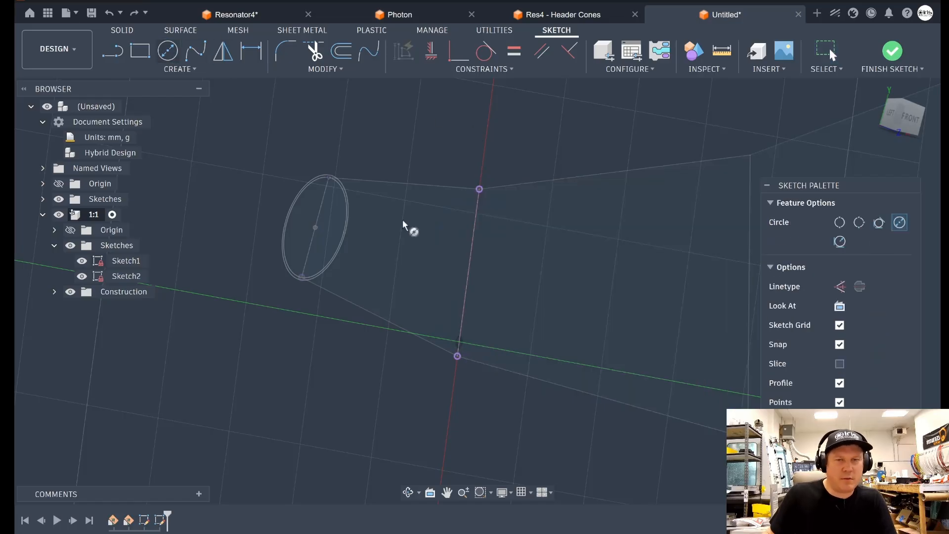
click(468, 274)
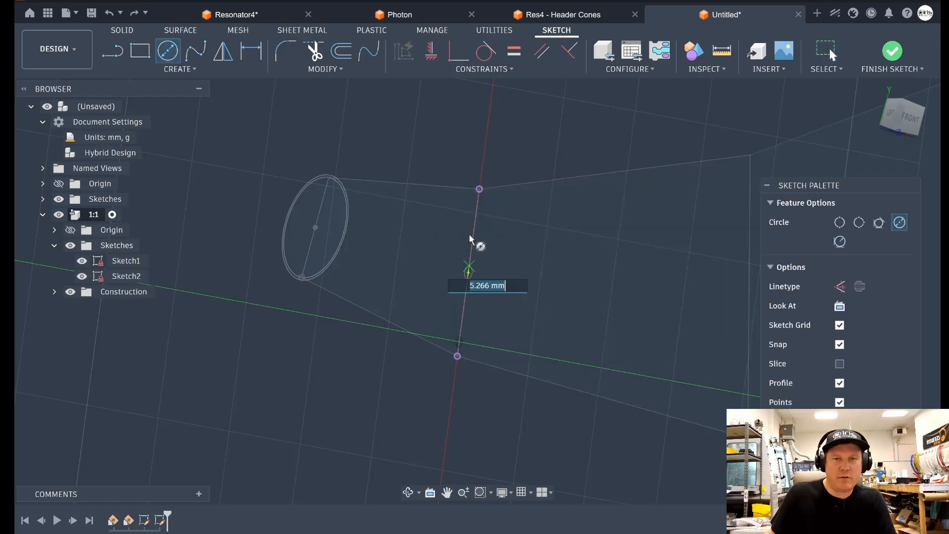
click(478, 190)
key(Escape)
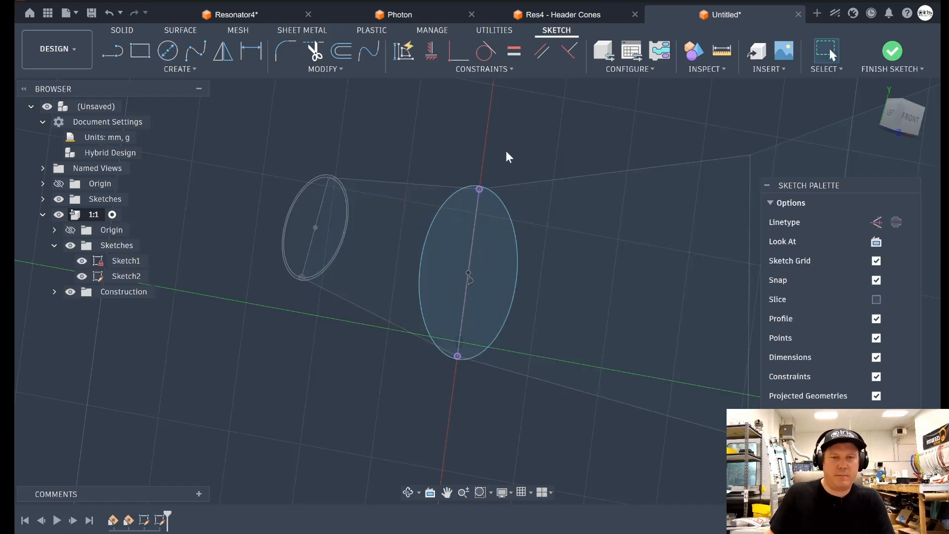
key(ctrl+z)
Draw a circle centred on the projected 65 mm edge's midpoint and snapped to its upper endpoint.
click(167, 52)
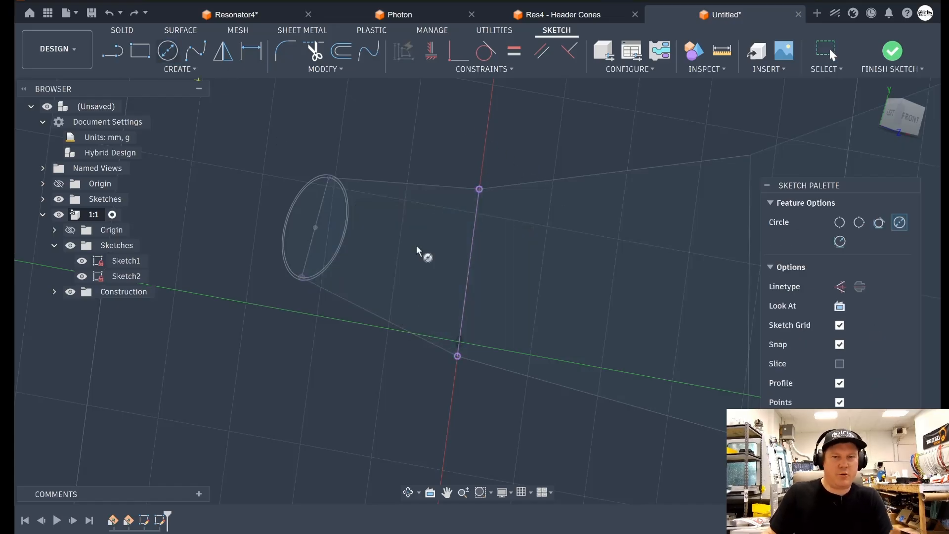
click(468, 273)
click(479, 189)
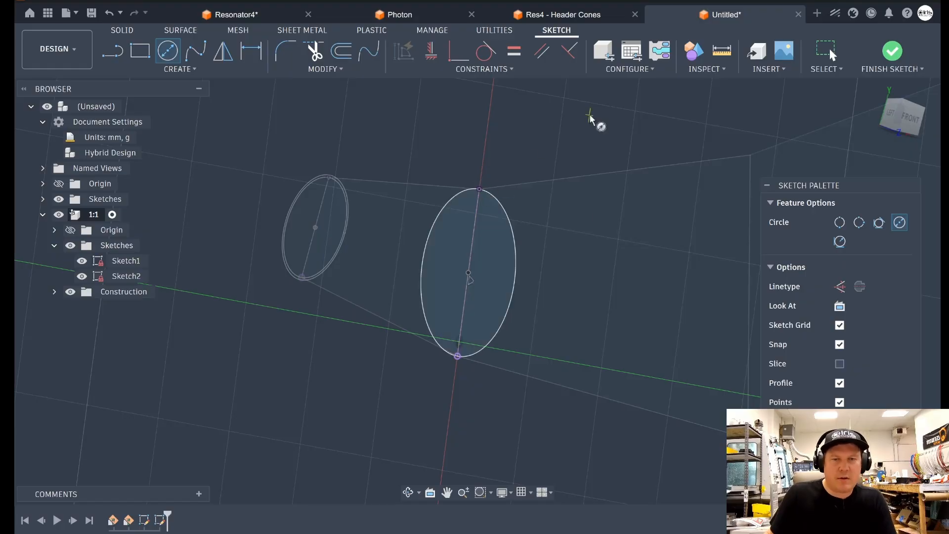
Offset the circle on the 65 mm edge outward by 1 mm.
key(o)
click(503, 205)
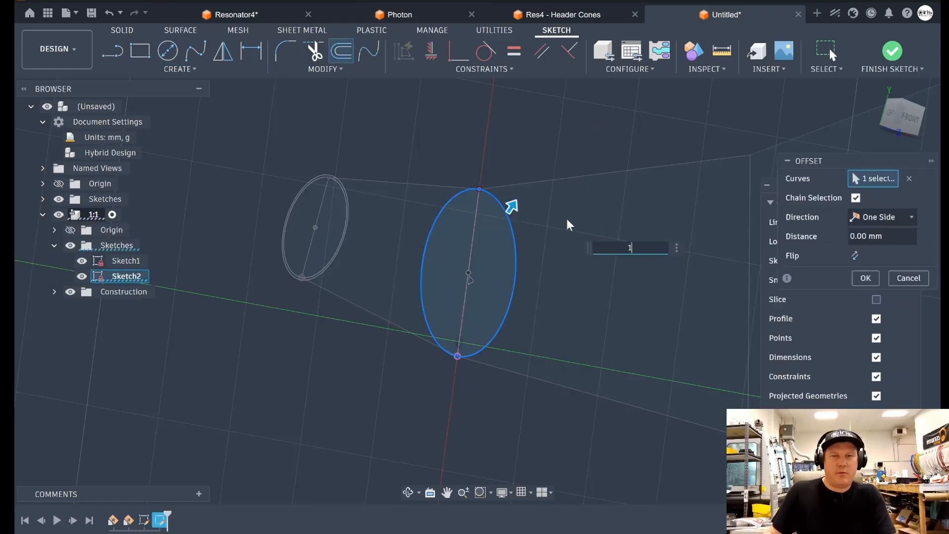
key(Return)
scroll(391, 212, down, 3)
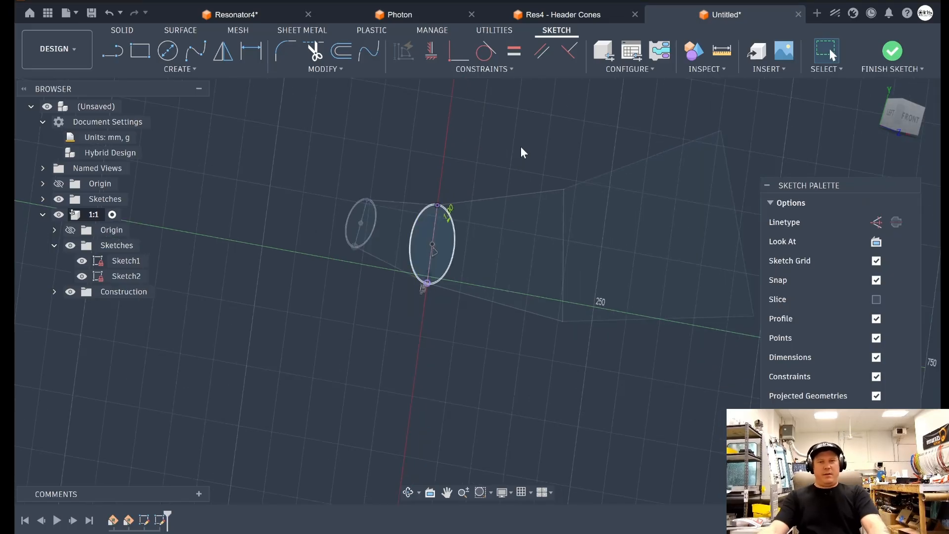
scroll(525, 164, down, 1)
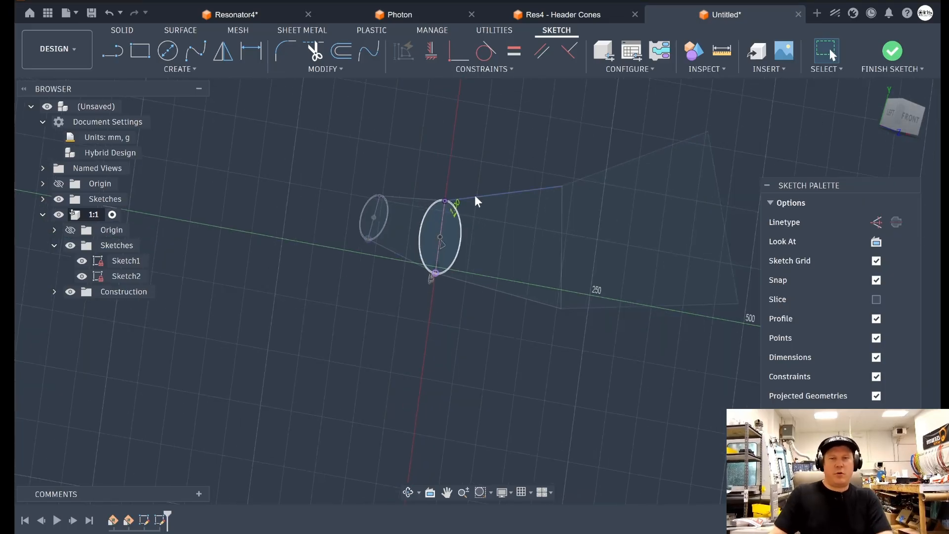
Loft a new body between the 1 mm ring profiles of Sketch1 and Sketch2 in component 1.
click(128, 35)
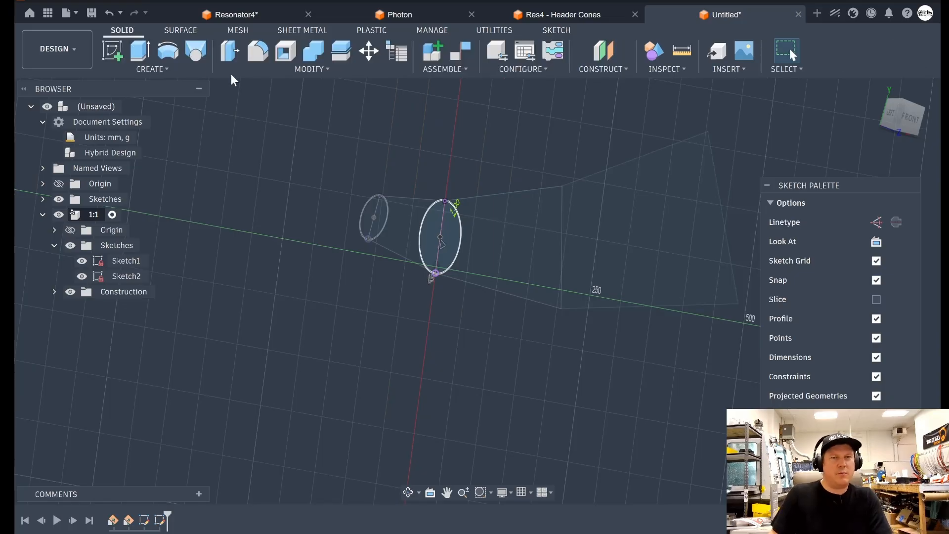
click(197, 54)
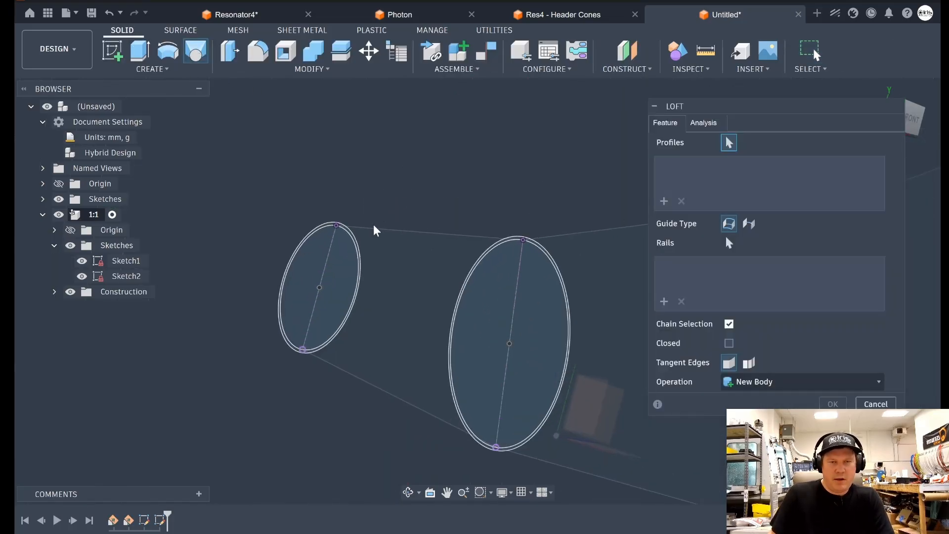
scroll(373, 229, up, 4)
click(341, 263)
scroll(412, 296, down, 5)
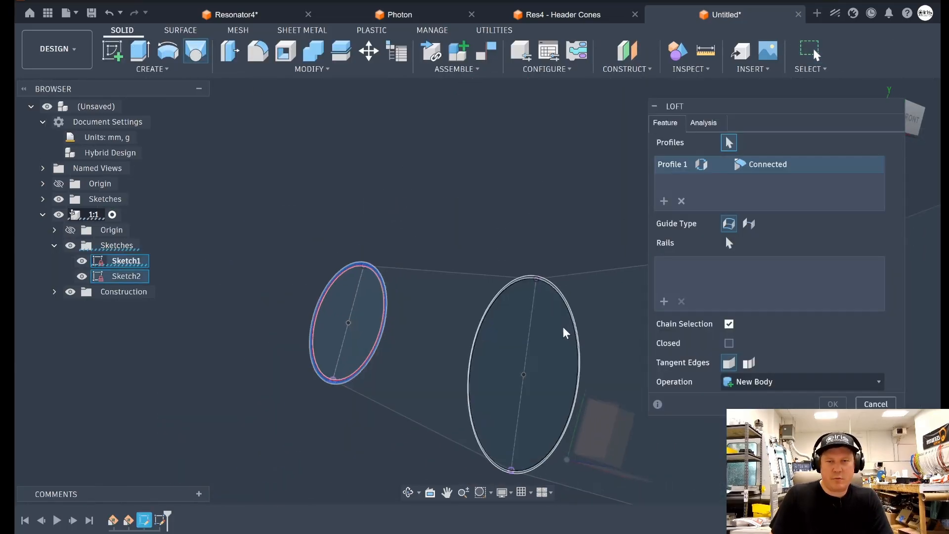
scroll(568, 306, up, 2)
click(568, 297)
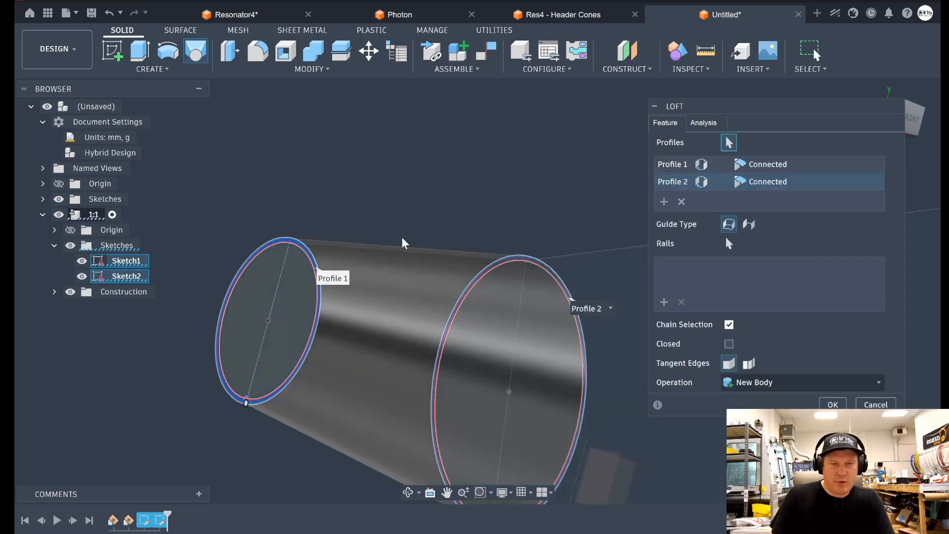
scroll(402, 242, down, 3)
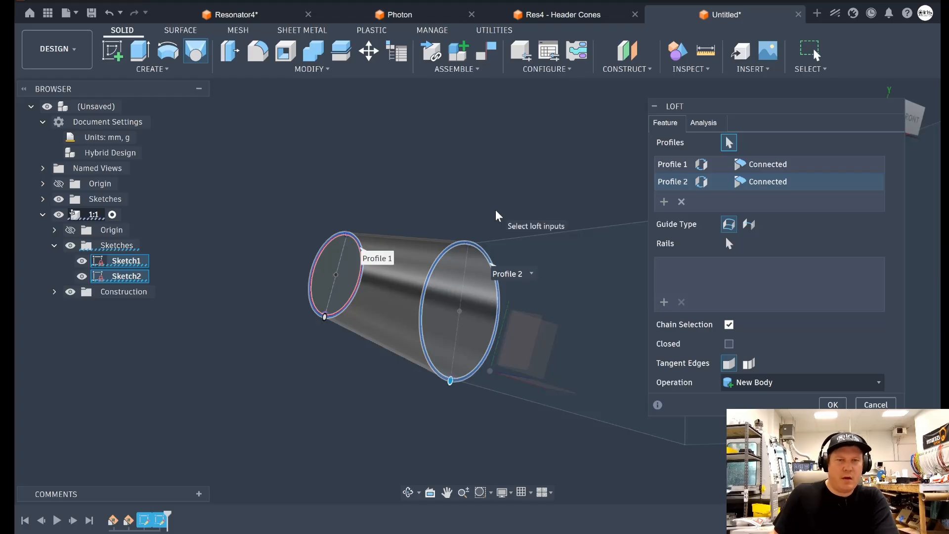
scroll(347, 227, up, 5)
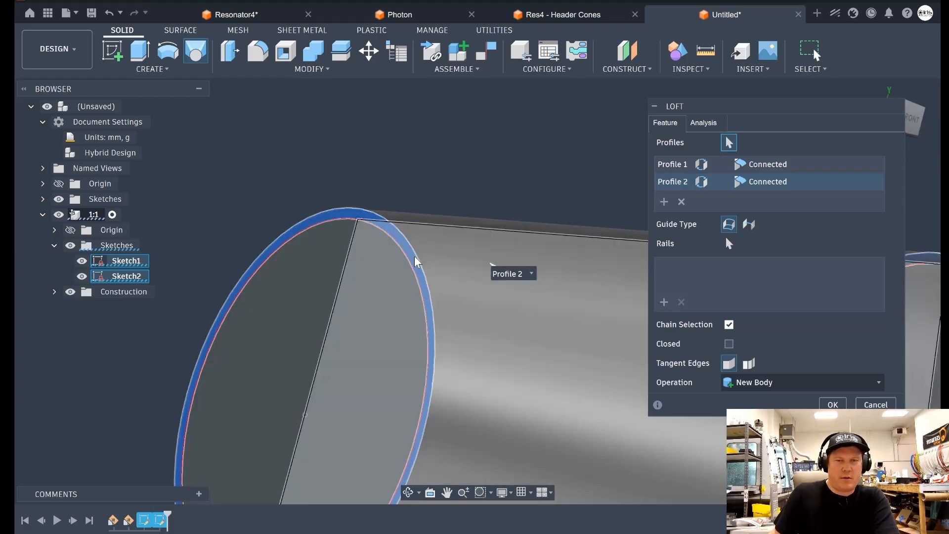
scroll(389, 203, down, 5)
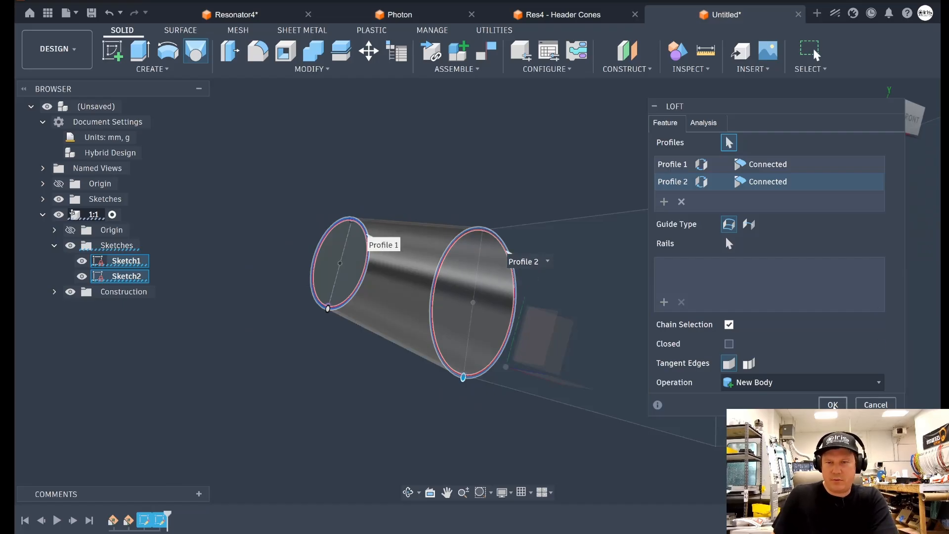
key(Return)
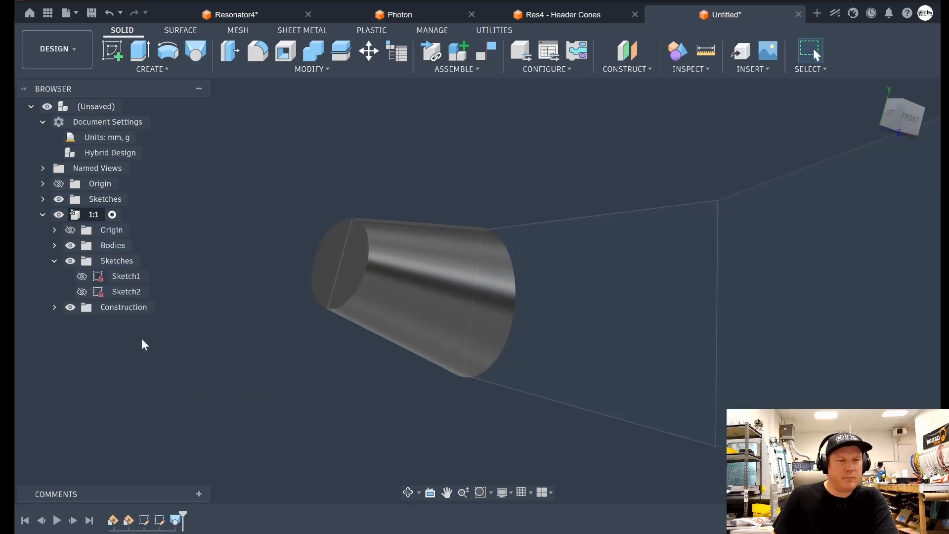
Hide Body1 and show Sketch1 and Sketch2 in component 1.
click(55, 246)
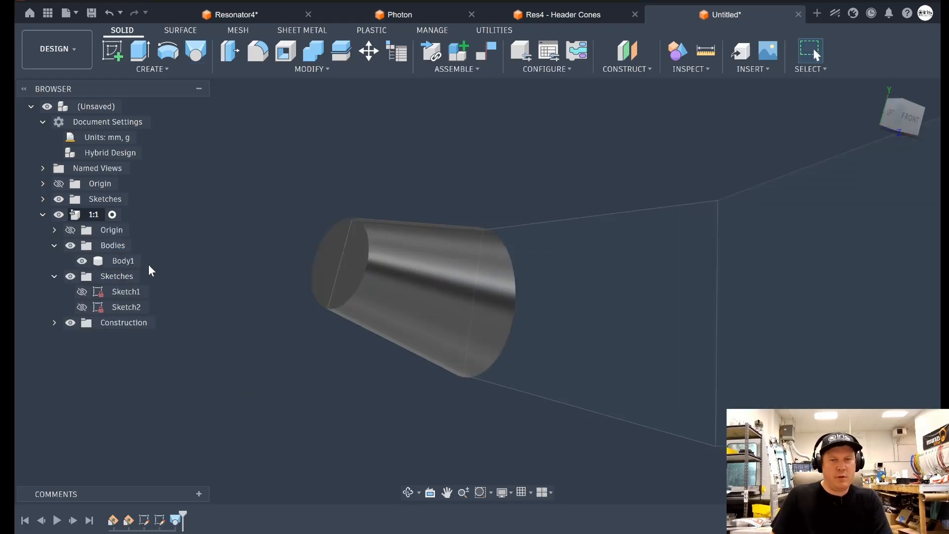
click(82, 260)
click(82, 292)
click(82, 307)
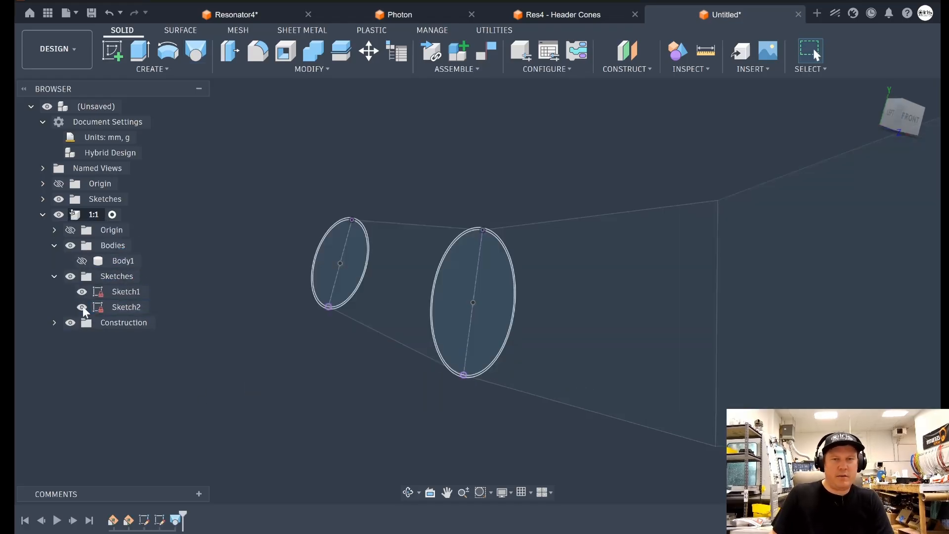
Loft between the inner circles of Sketch1 and Sketch2 with Body1 visible, using the Cut operation to hollow the body.
click(197, 51)
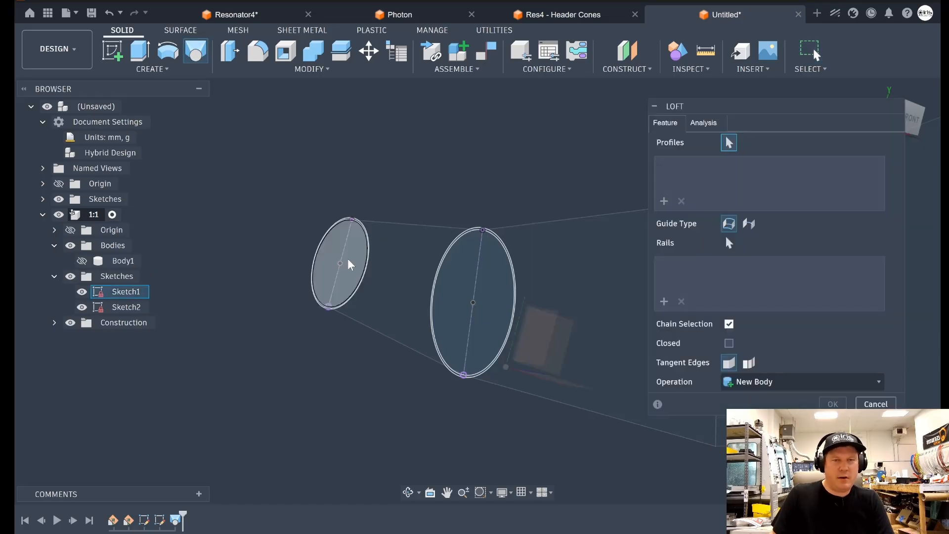
click(340, 238)
click(496, 269)
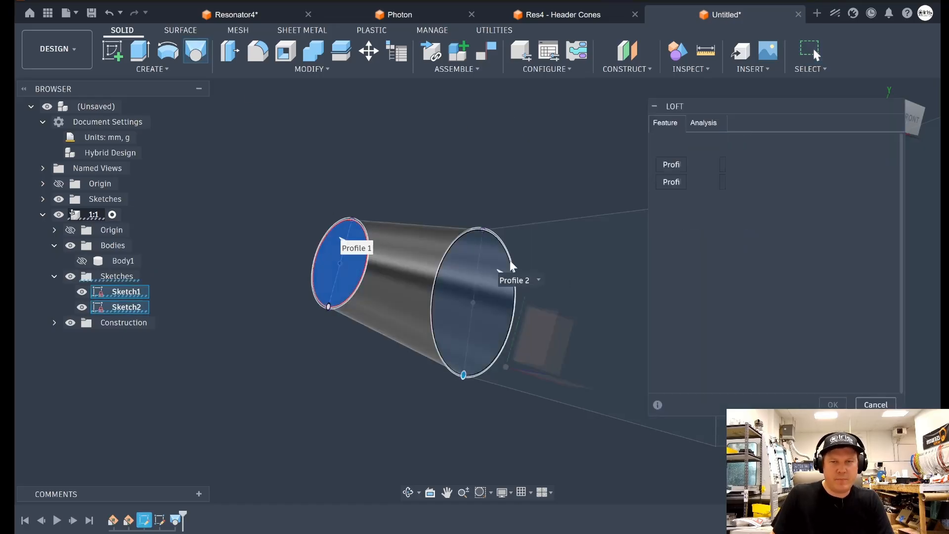
scroll(483, 195, up, 6)
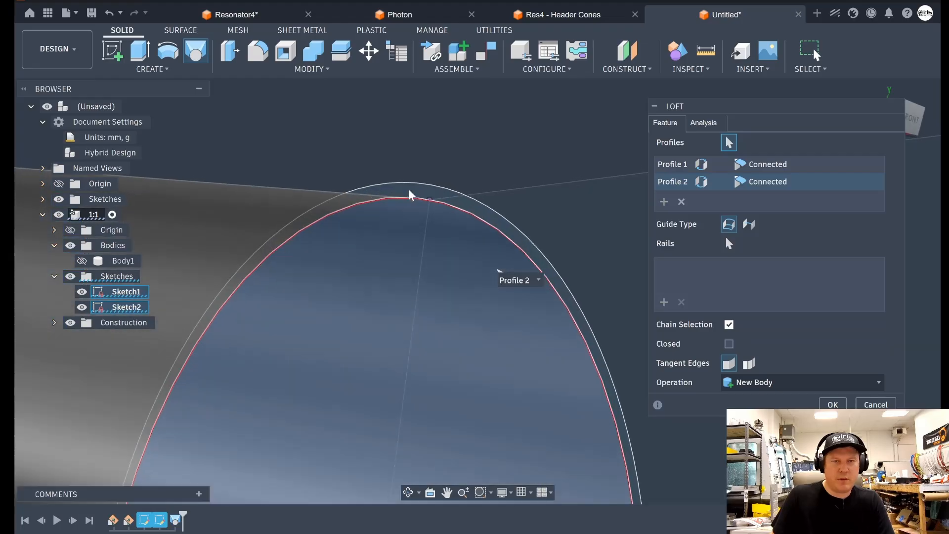
scroll(429, 161, down, 6)
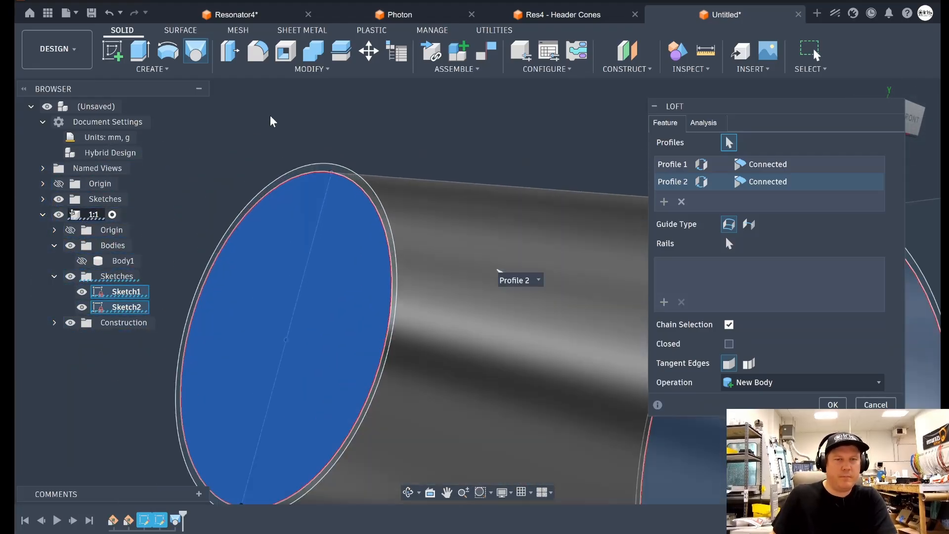
click(82, 261)
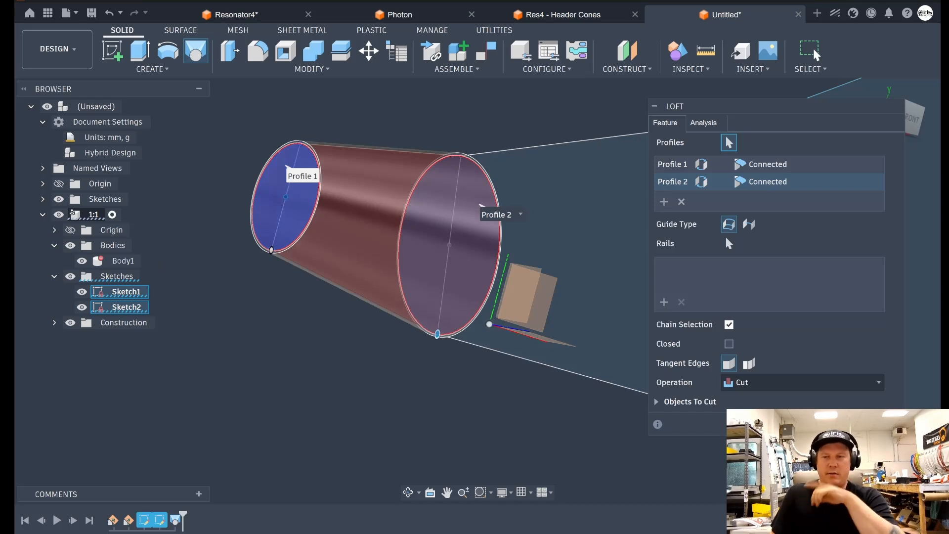
key(Return)
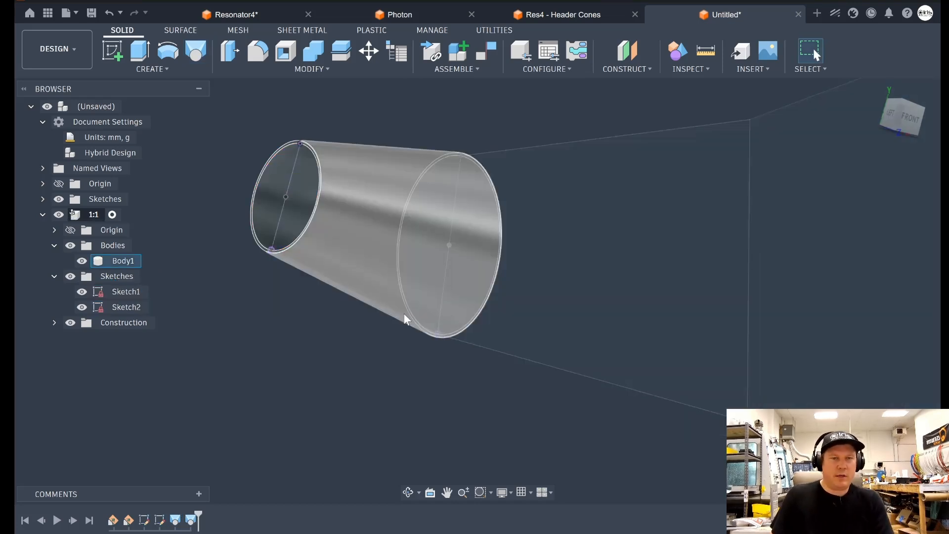
Hide Sketch1 and Sketch2 of component 1 and view the hollow cone beside the remaining profile segments.
click(82, 291)
click(82, 307)
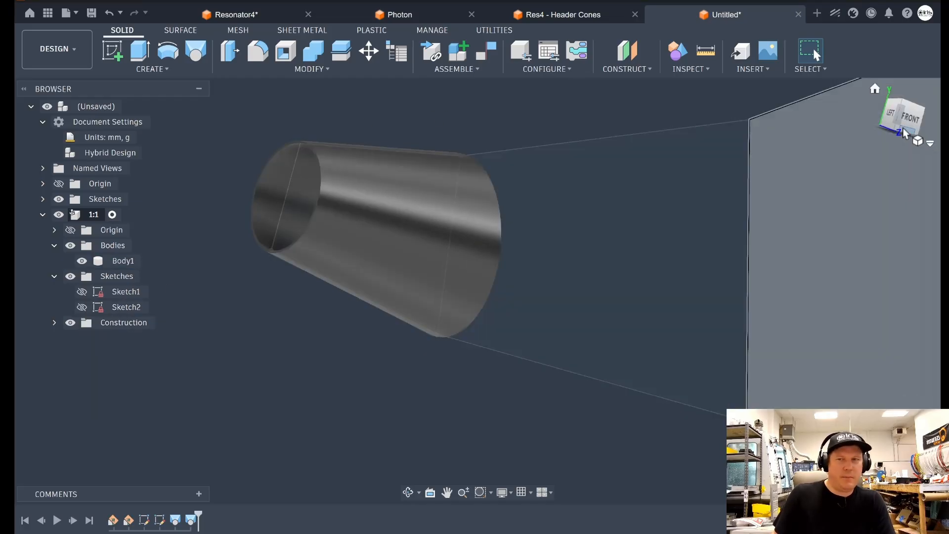
mouse_move(931, 113)
shift+middle_down()
mouse_move(870, 148)
mouse_move(791, 163)
mouse_move(850, 173)
mouse_move(870, 208)
mouse_move(889, 168)
mouse_move(849, 183)
shift+middle_up()
scroll(438, 322, down, 7)
scroll(680, 228, up, 2)
scroll(681, 228, down, 1)
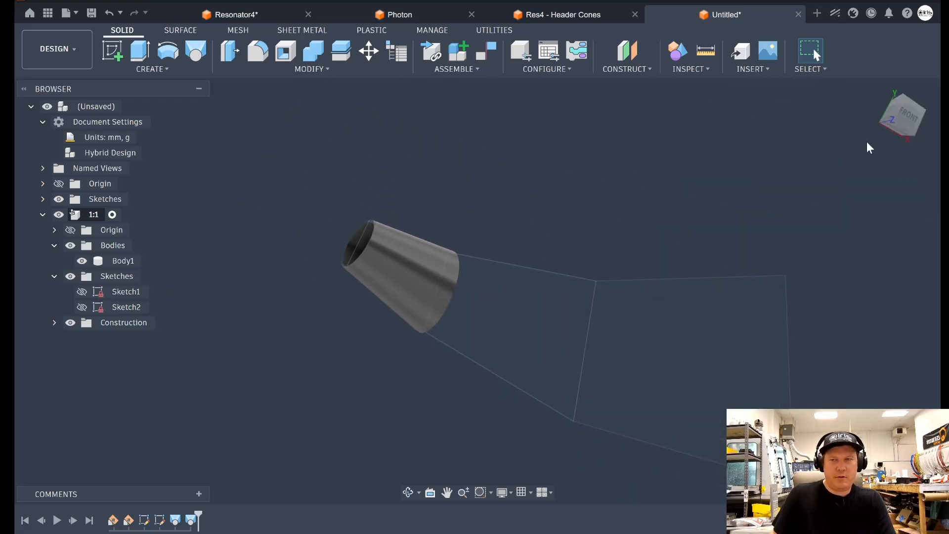
drag(907, 129, 892, 158)
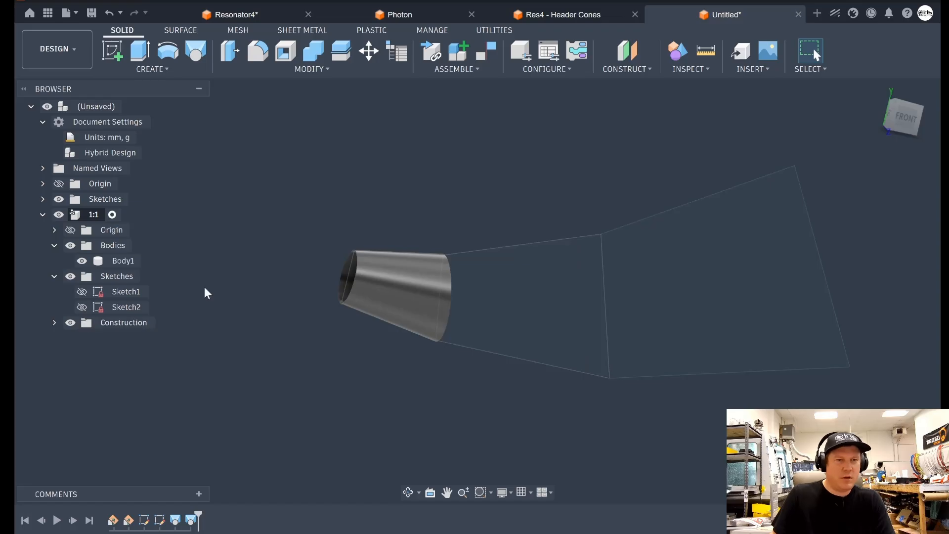
Show Sketch2 of component 1 and create an active new component named 2 under the root assembly.
click(82, 308)
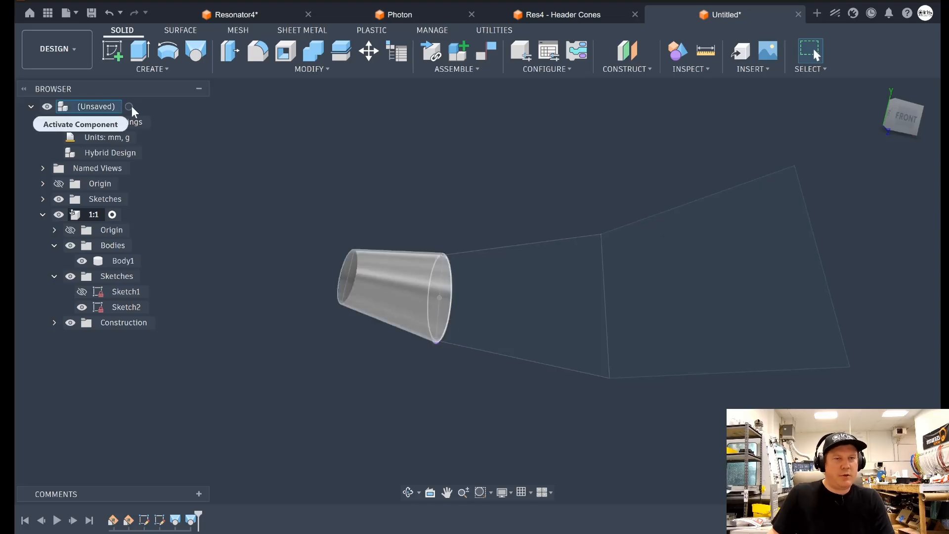
right_click(111, 111)
click(188, 136)
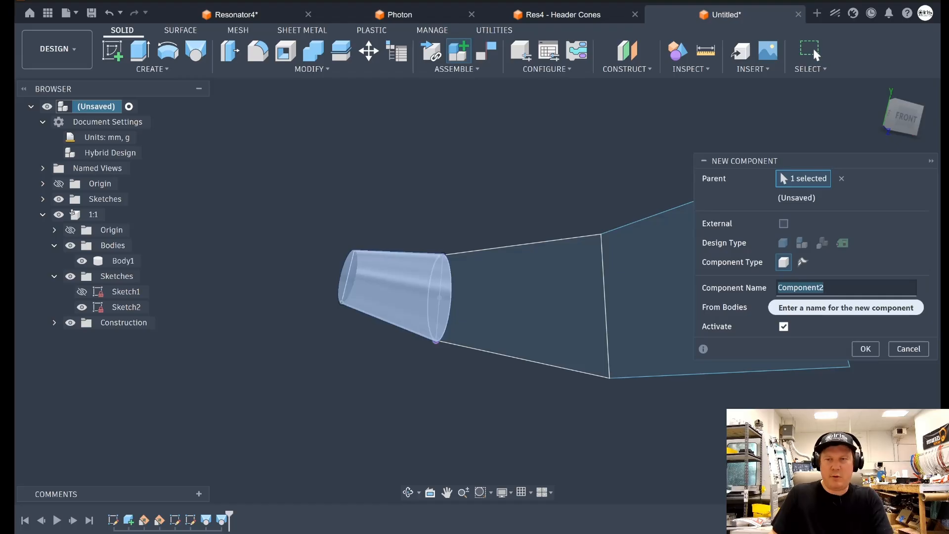
text(3)
key(BackSpace)
text(2)
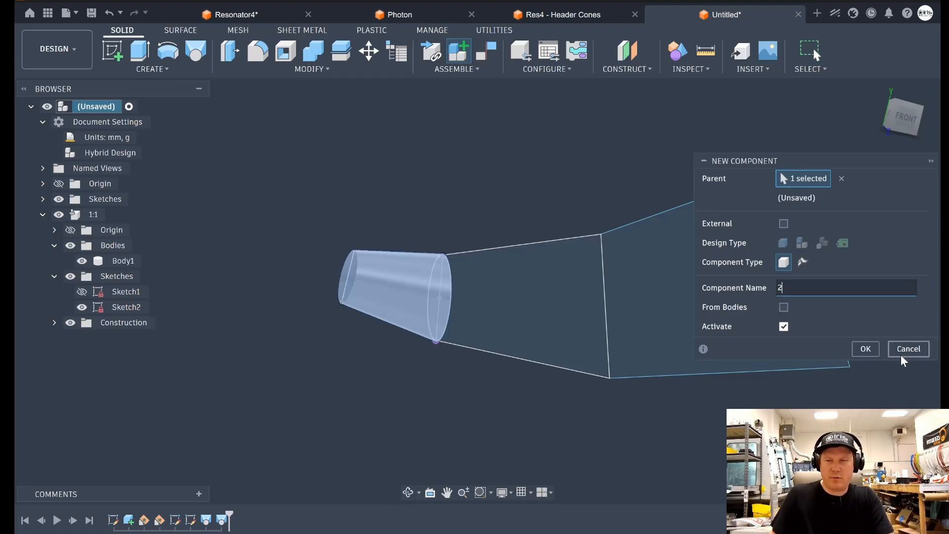
click(865, 349)
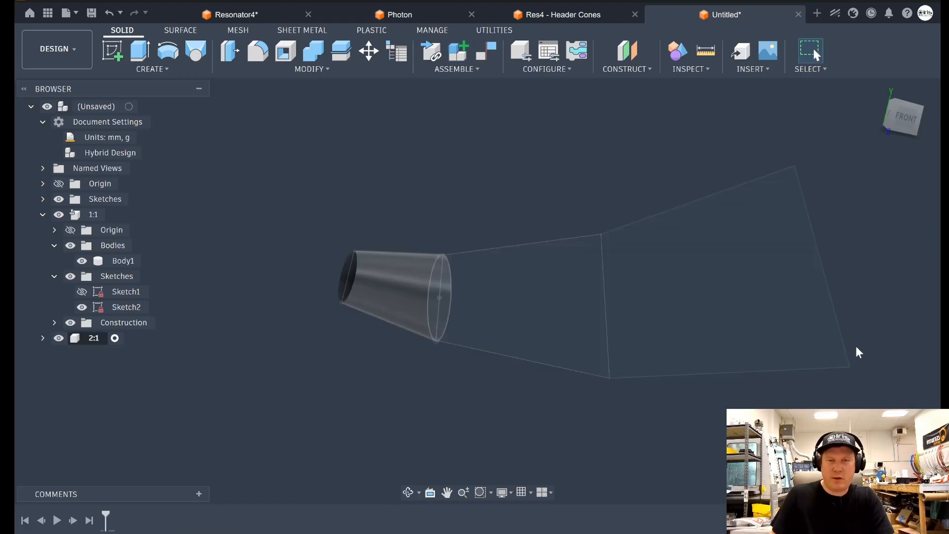
Create a construction plane at 90° through the profile edge shared by the second and third segments.
click(640, 73)
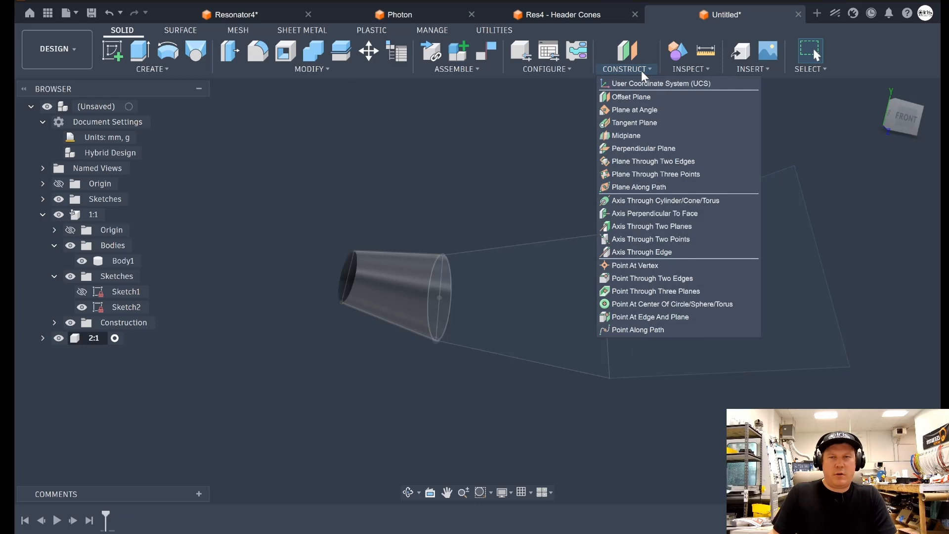
click(647, 110)
click(604, 275)
text(90)
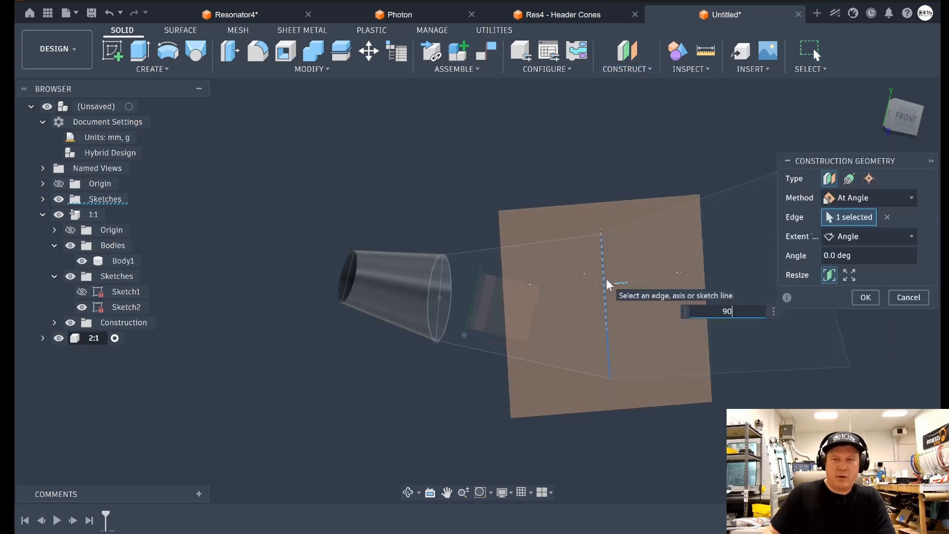
key(Return)
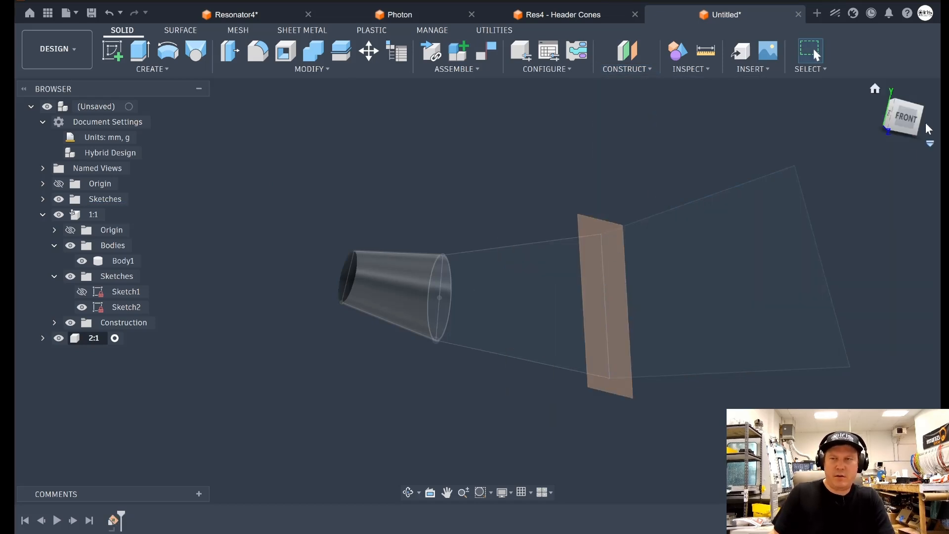
drag(924, 126, 938, 117)
click(112, 51)
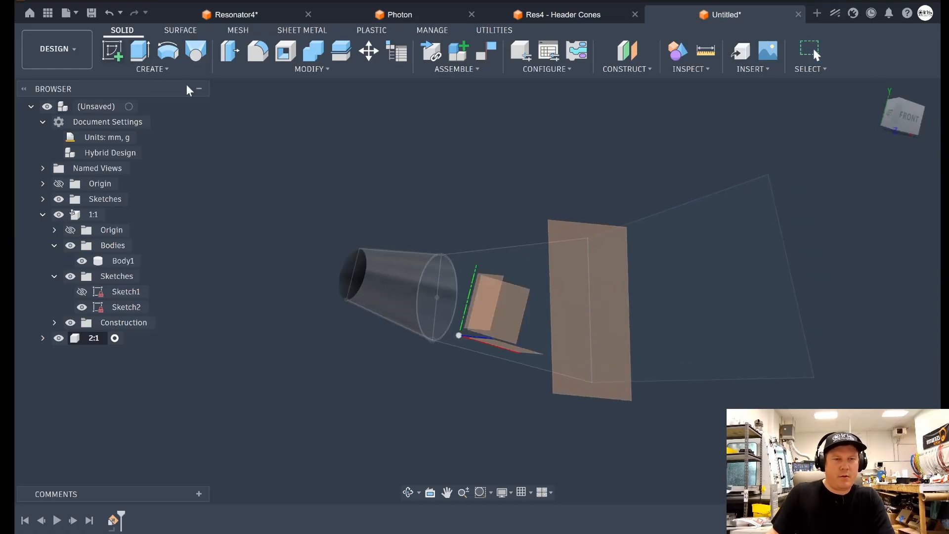
click(607, 256)
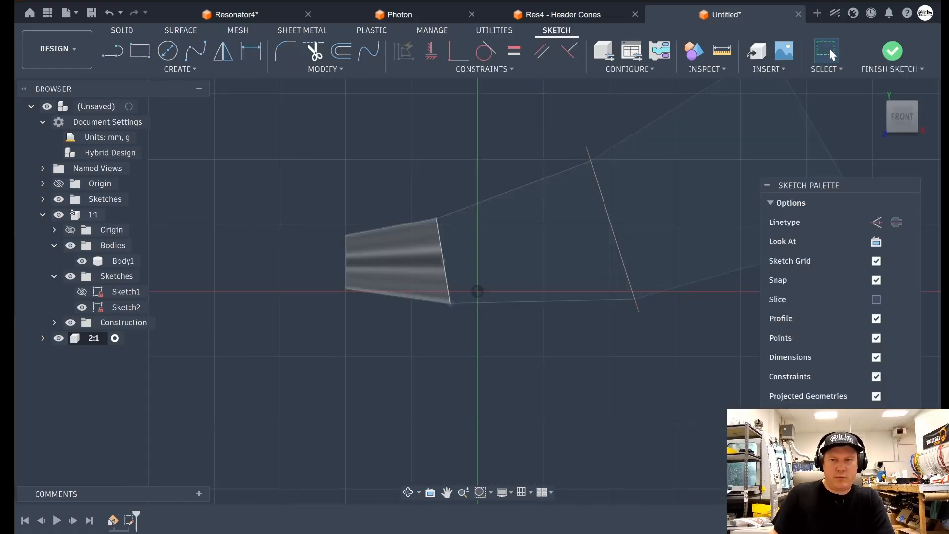
click(43, 338)
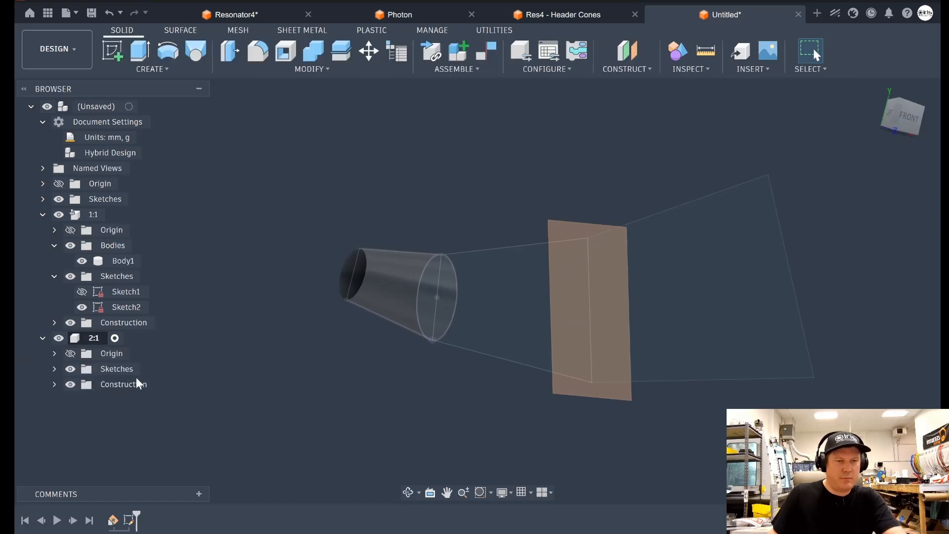
click(54, 369)
right_click(118, 383)
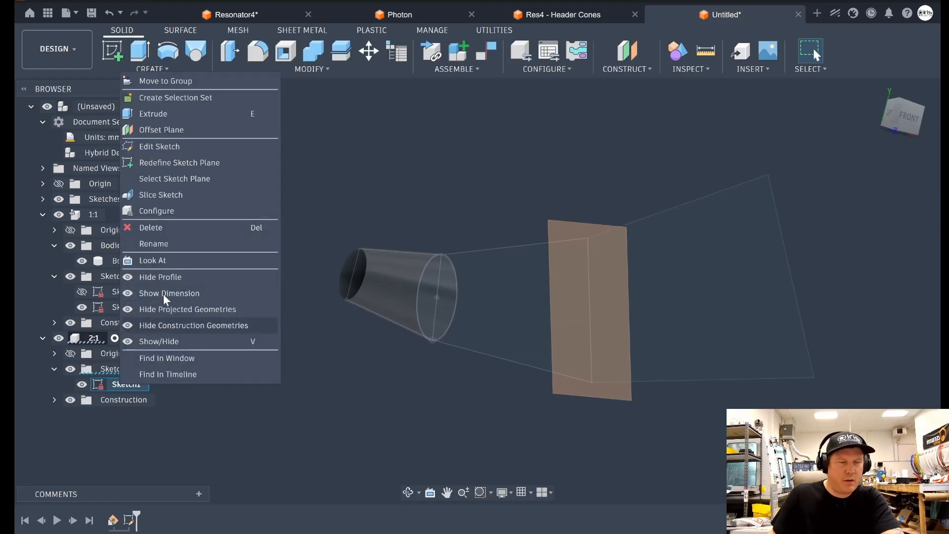
click(153, 228)
Start a sketch in component 2 on the angled plane between the second and third segments.
click(113, 54)
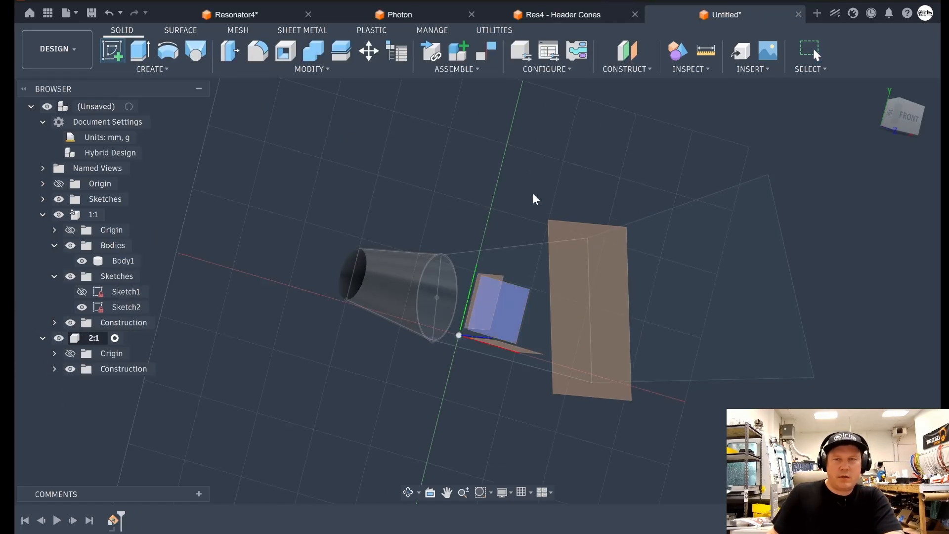
click(567, 226)
mouse_move(870, 103)
shift+middle_down()
mouse_move(781, 84)
mouse_move(732, 124)
shift+middle_up()
shift+middle_drag(341, 124, 366, 218)
Project the profile edge shared by the second and third segments into the sketch as a construction line.
click(144, 73)
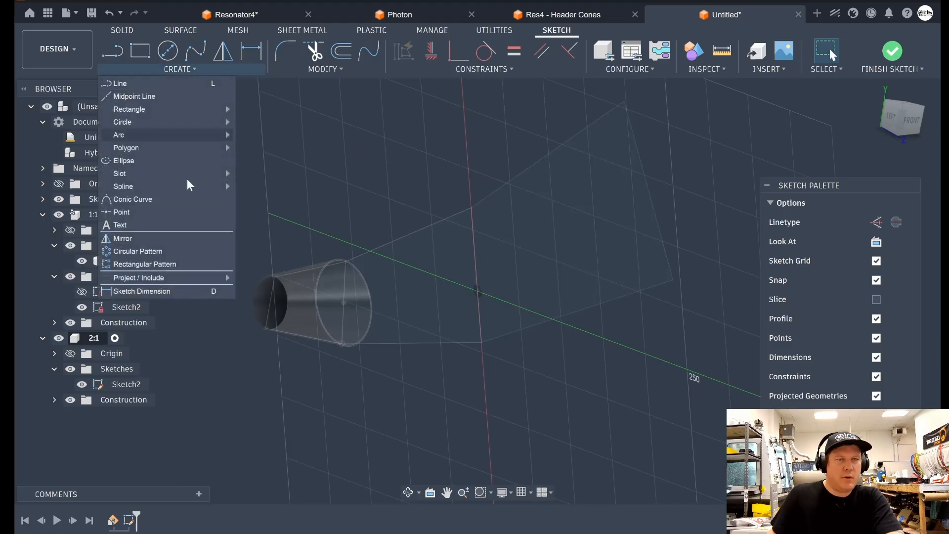
mouse_move(183, 281)
click(259, 277)
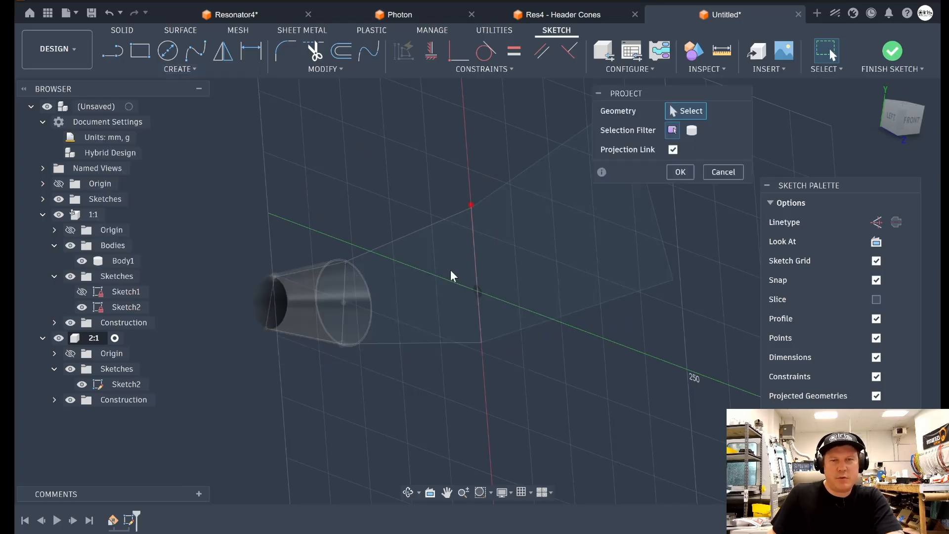
click(473, 240)
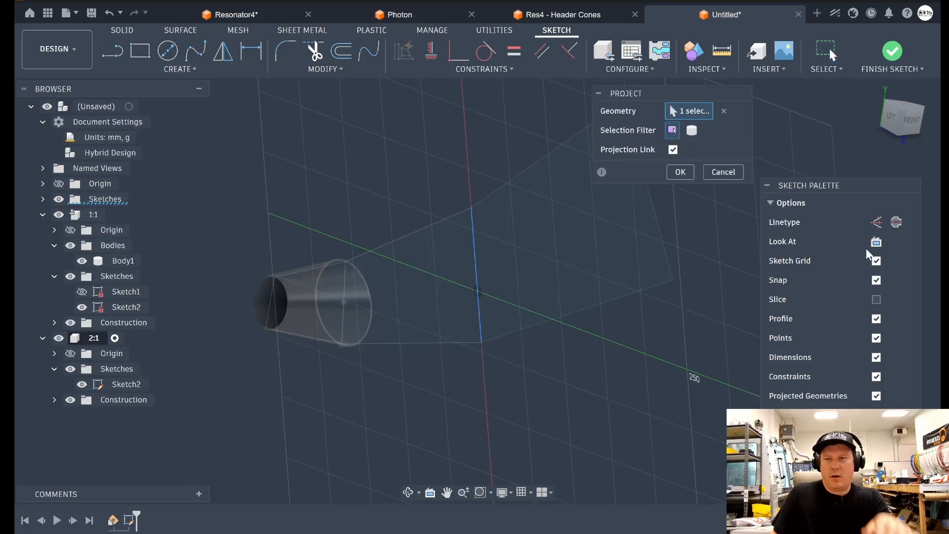
click(880, 223)
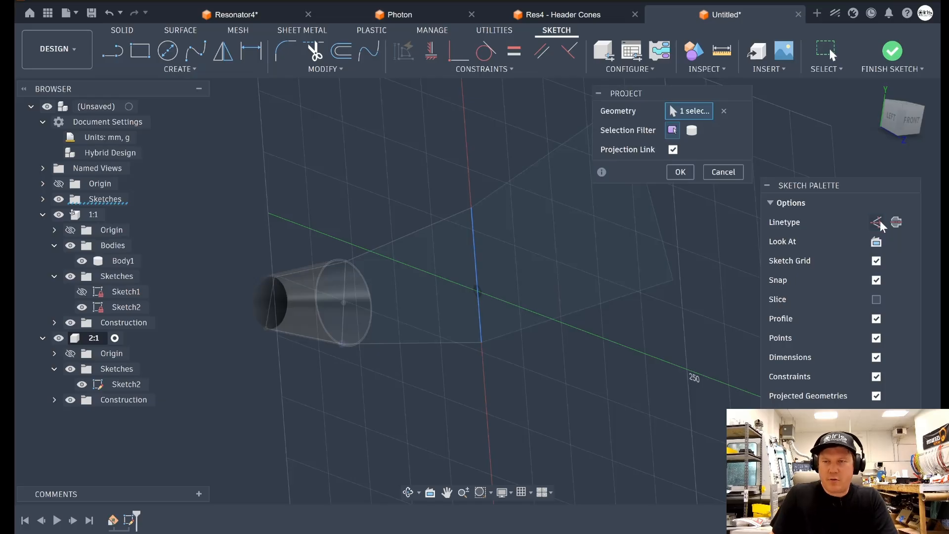
click(681, 173)
Draw a center-diameter circle from the projected line's midpoint out to its upper endpoint.
key(c)
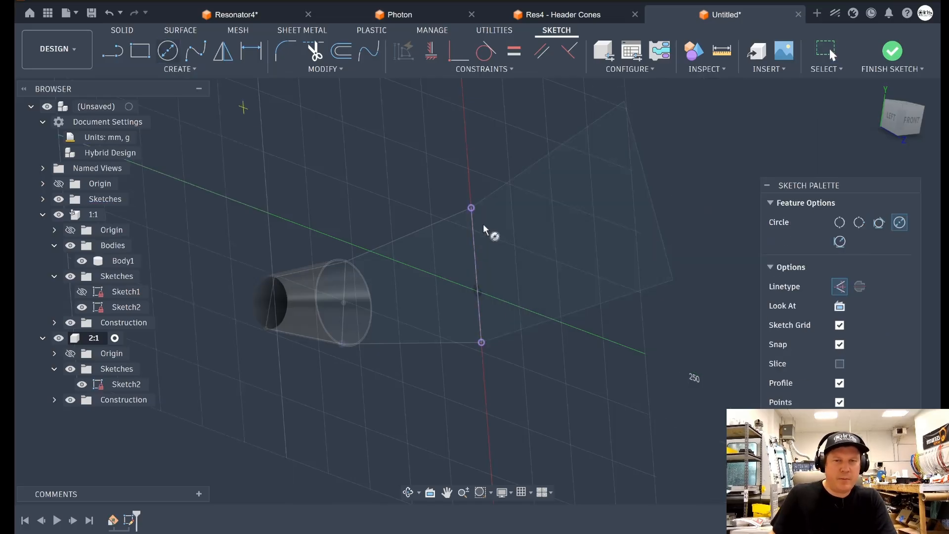
click(476, 274)
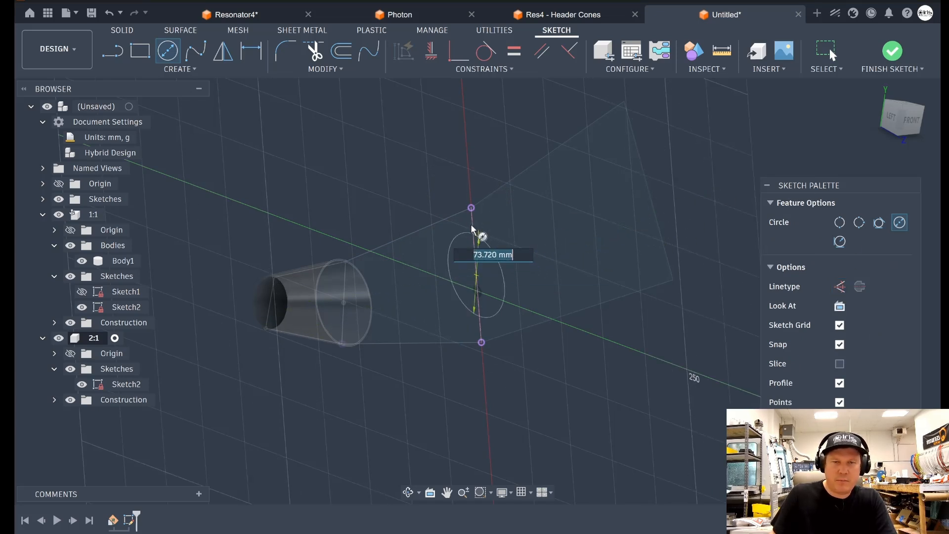
click(471, 208)
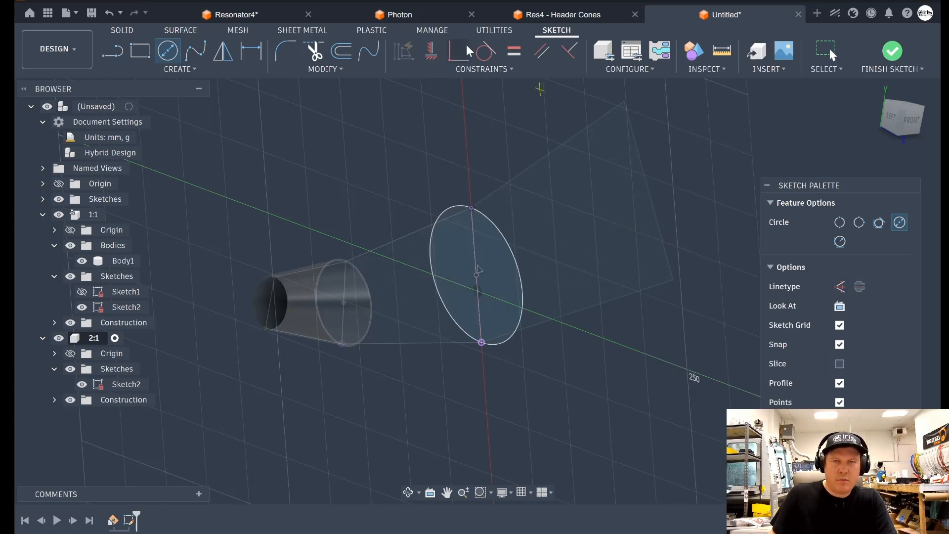
Offset the circle by 1 mm and finish the sketch.
click(341, 50)
click(506, 237)
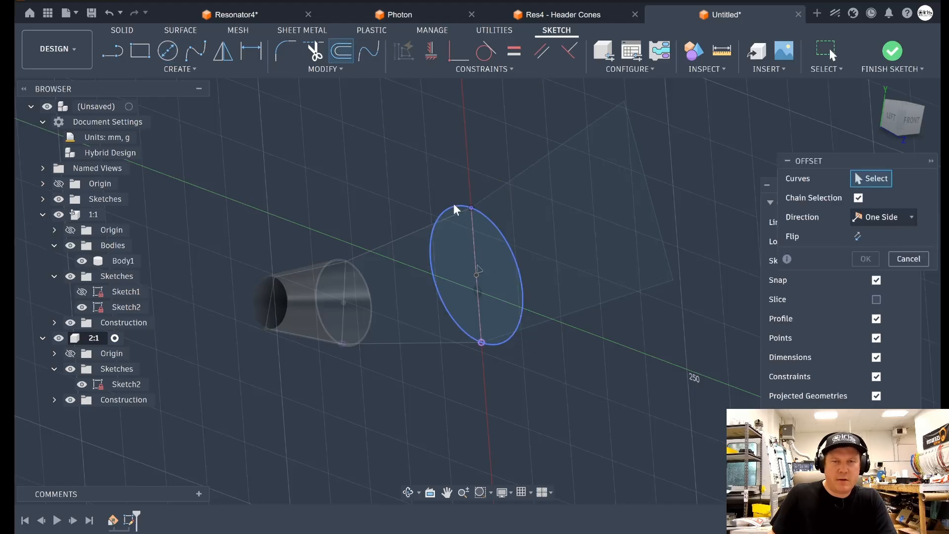
text(1)
key(Escape)
mouse_move(519, 159)
shift+middle_down()
mouse_move(429, 278)
mouse_move(453, 217)
shift+middle_up()
right_drag(453, 217, 362, 260)
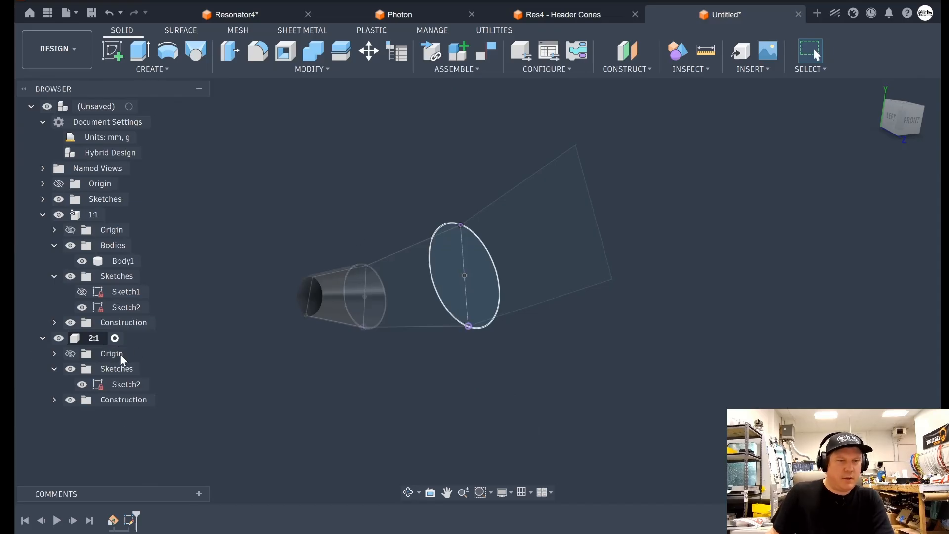
Hide component 1's body and loft a new body in component 2 between the ring profiles of the small and large circles.
click(196, 52)
scroll(390, 228, up, 3)
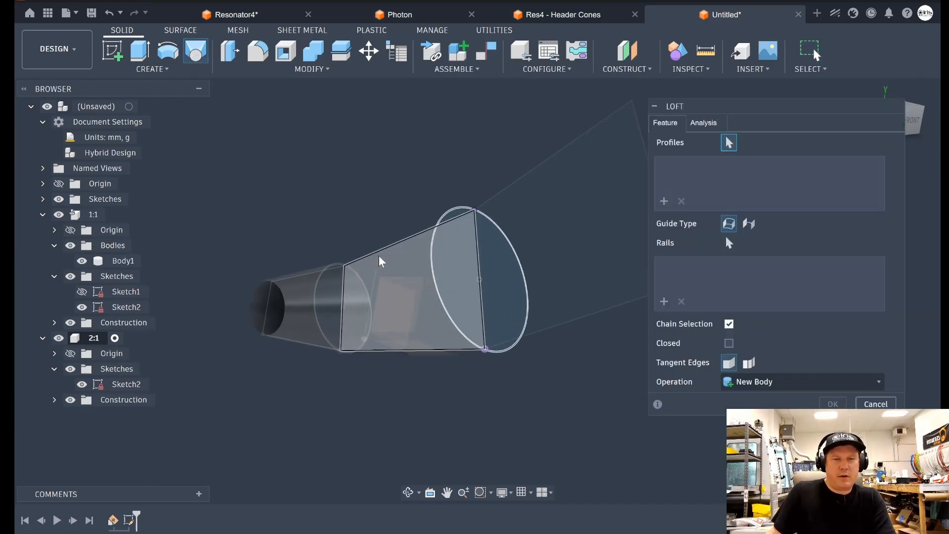
click(82, 262)
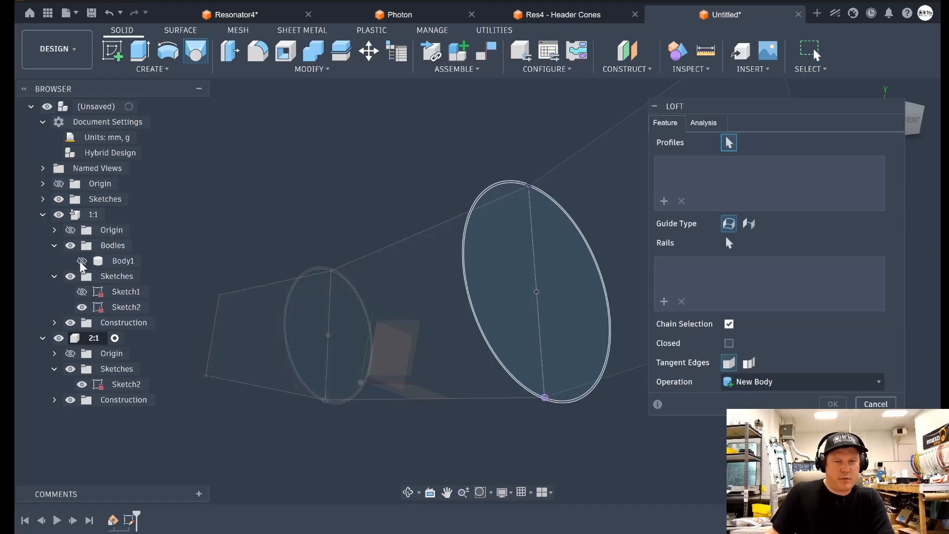
scroll(267, 296, up, 5)
scroll(295, 286, down, 4)
click(290, 277)
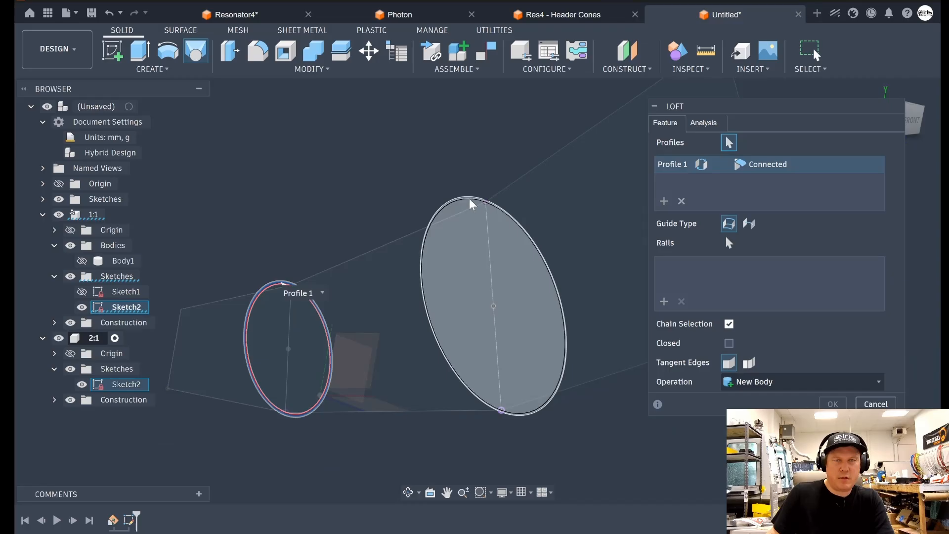
scroll(470, 197, up, 5)
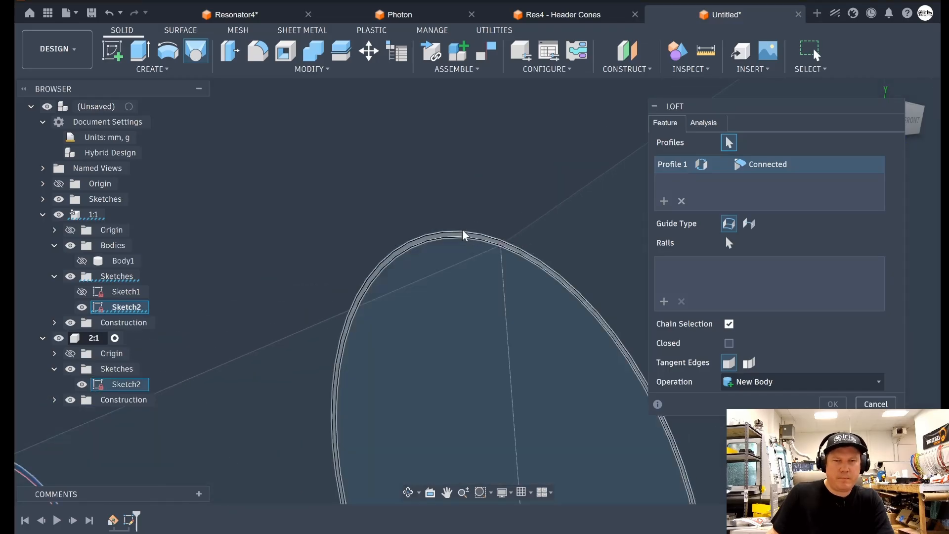
click(463, 233)
scroll(255, 282, up, 5)
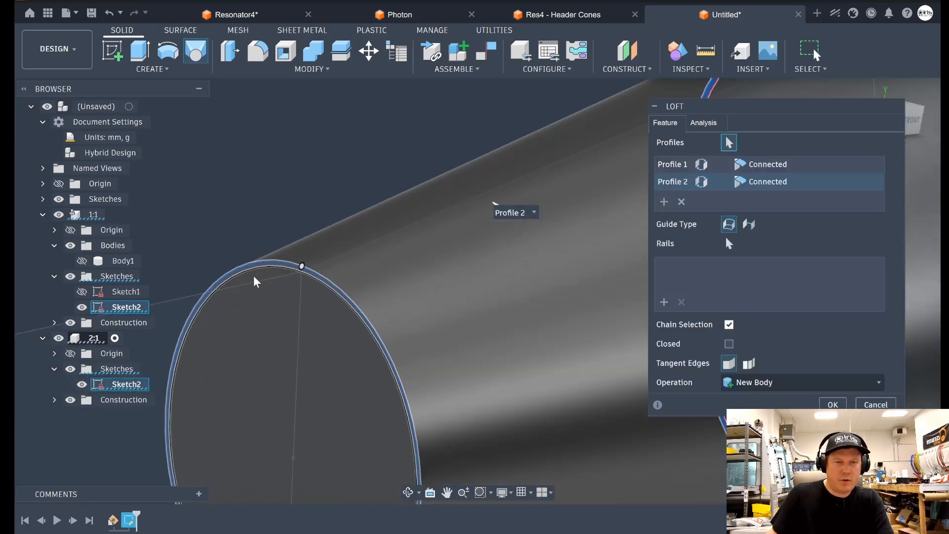
scroll(255, 281, down, 5)
key(Return)
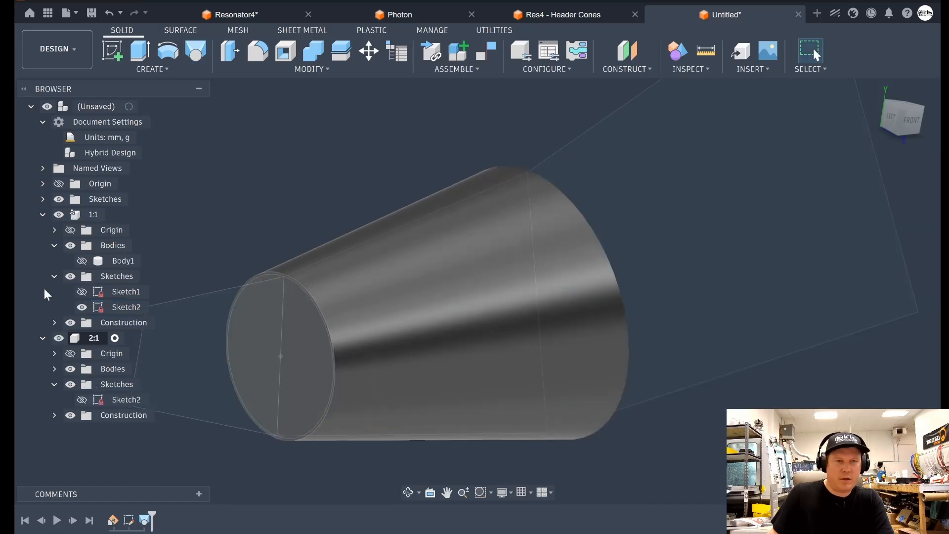
Hide component 2's lofted body and show its Sketch2.
click(54, 369)
click(81, 385)
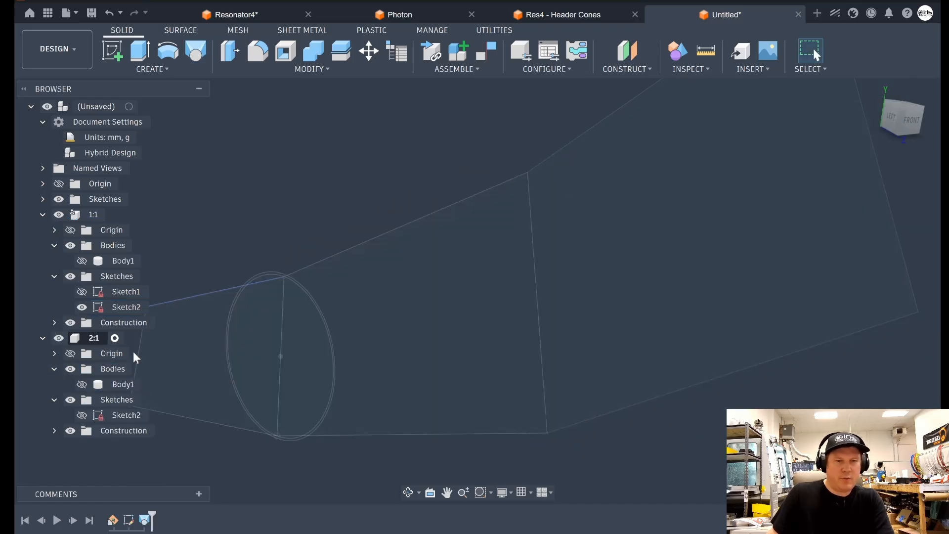
click(81, 414)
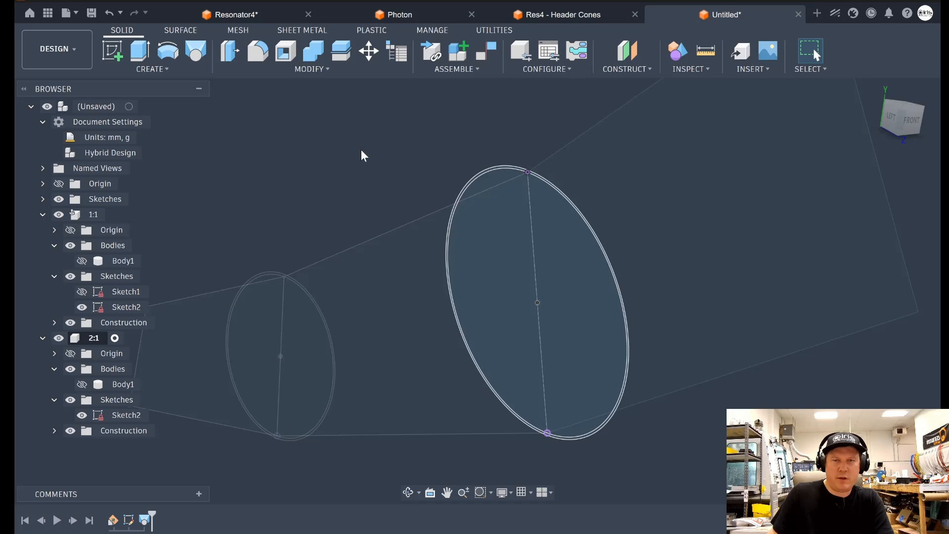
Hollow out component 2's body with a Cut loft between the inner circle profiles at both ends.
click(195, 51)
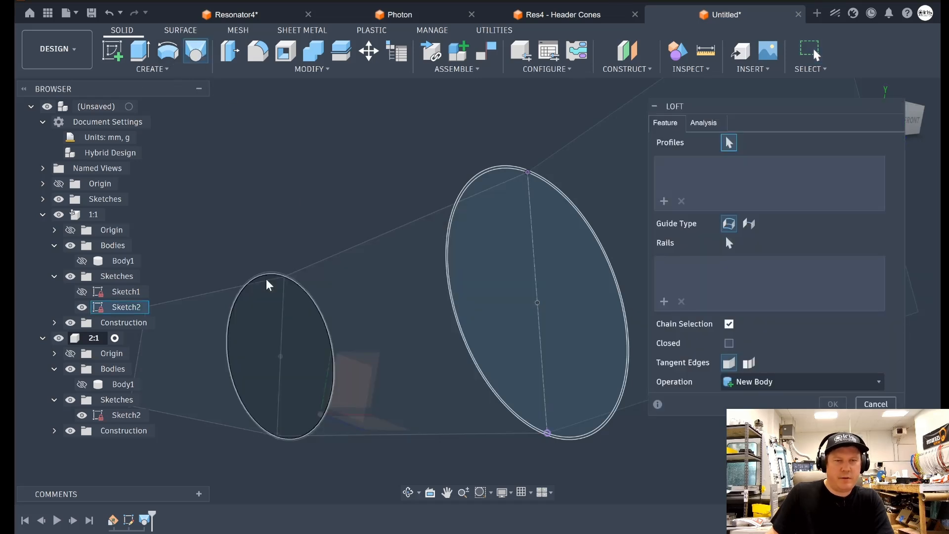
click(300, 313)
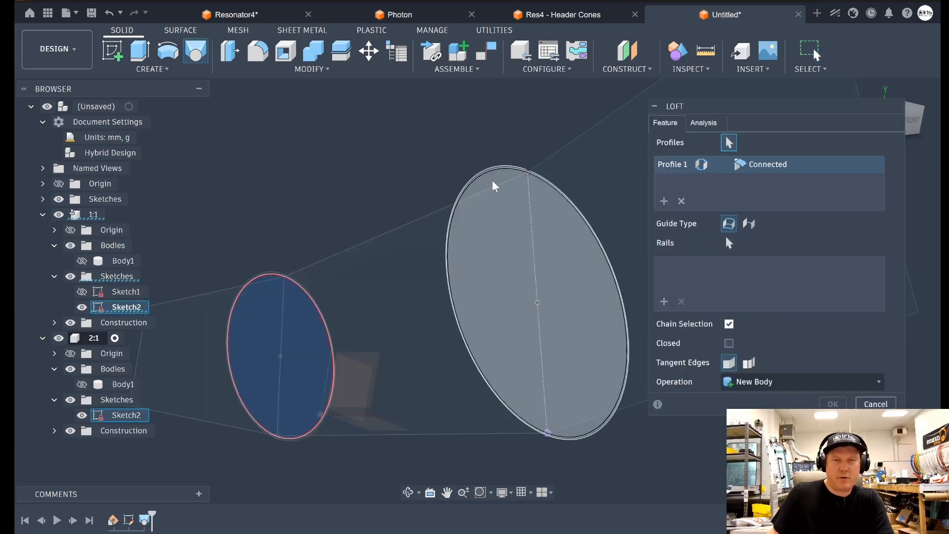
click(495, 182)
scroll(520, 170, up, 3)
scroll(494, 193, down, 3)
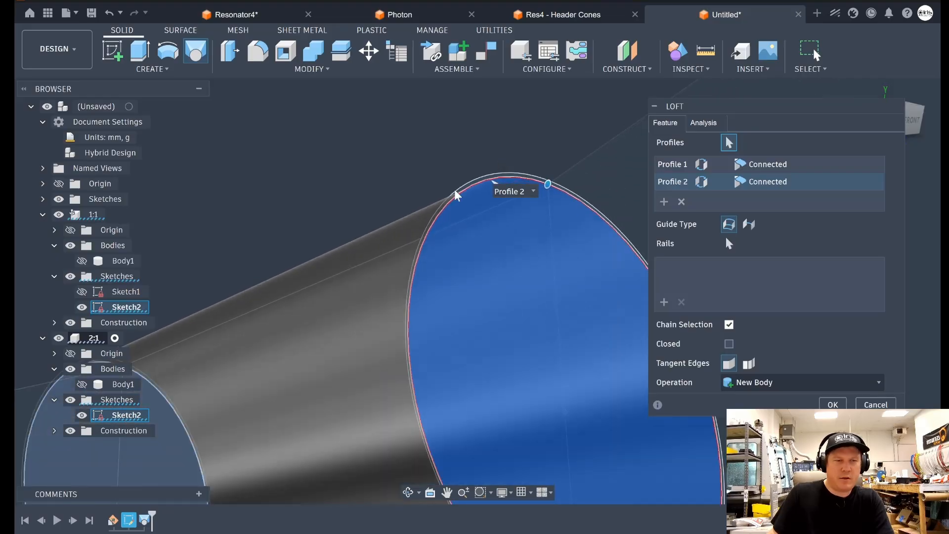
shift+middle_drag(494, 193, 354, 255)
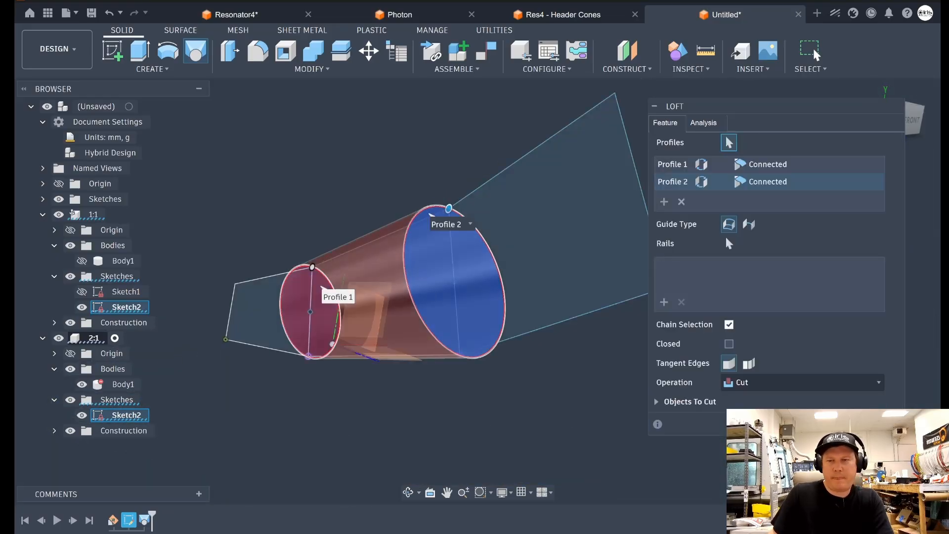
key(Return)
scroll(356, 304, down, 2)
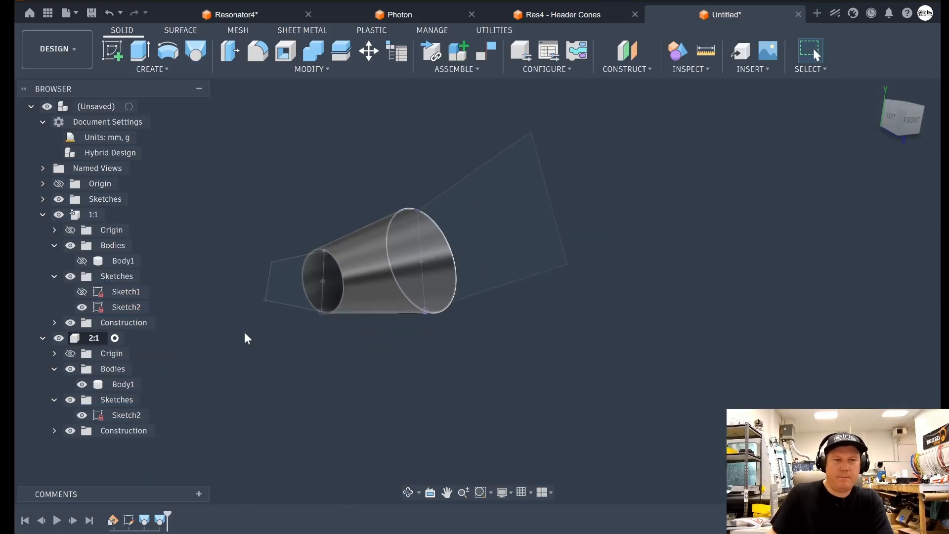
Show component 1's body and create an active third component under the root assembly.
click(81, 261)
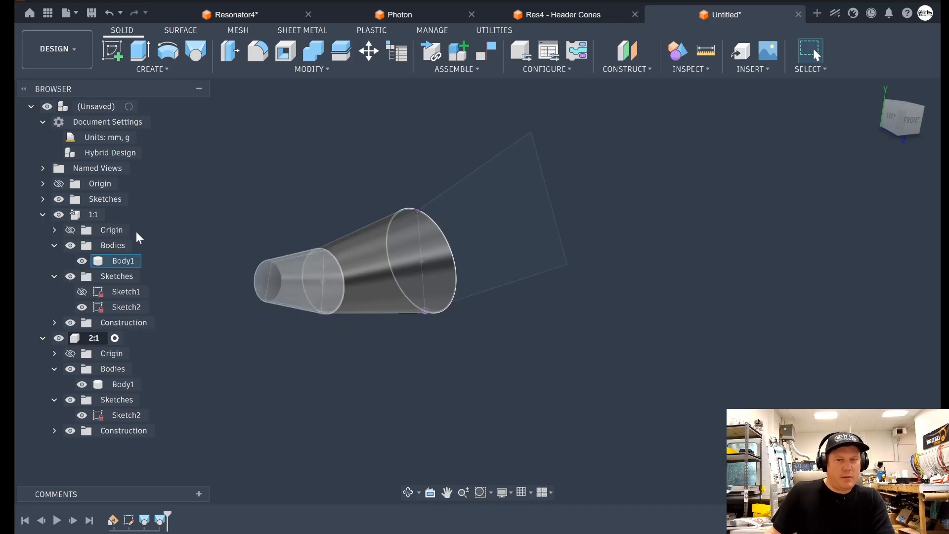
right_click(107, 109)
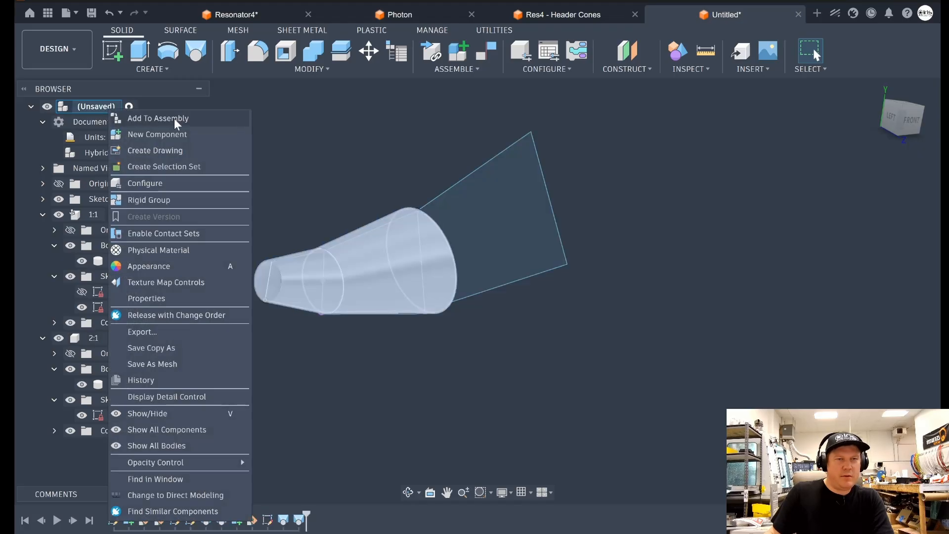
click(180, 134)
click(863, 350)
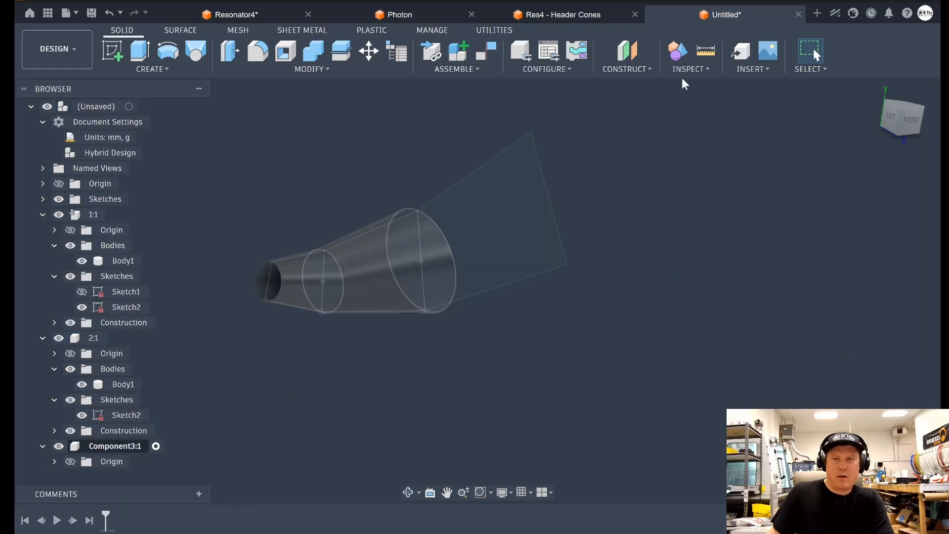
Create an angled construction plane through the outer end edge of the third profile segment.
click(647, 72)
click(651, 106)
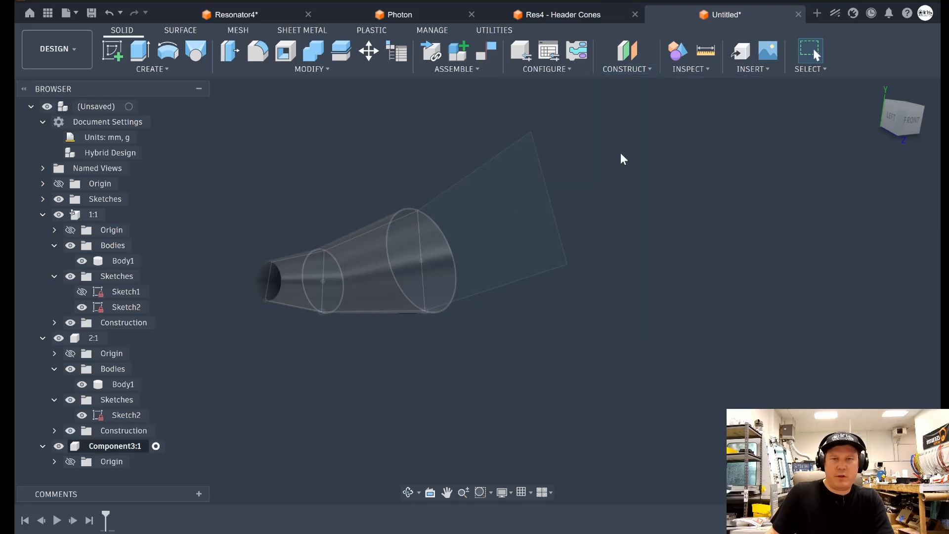
click(552, 200)
key(Return)
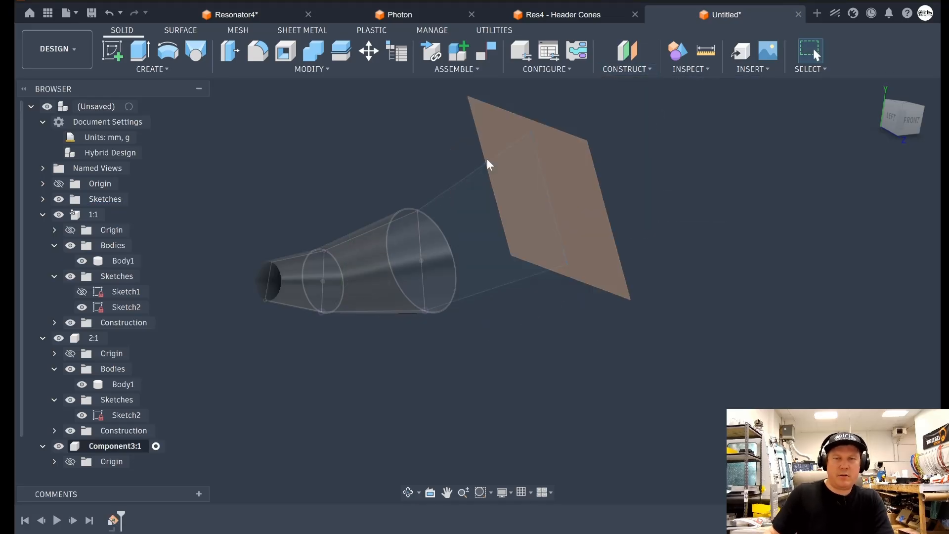
Start a sketch on the new end plane and project the third segment's end edge as a construction line.
click(109, 57)
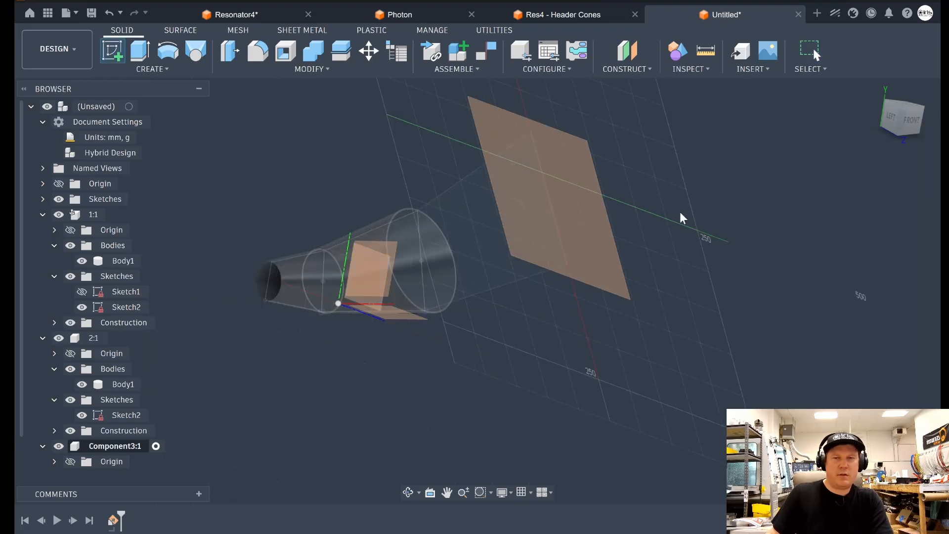
click(592, 184)
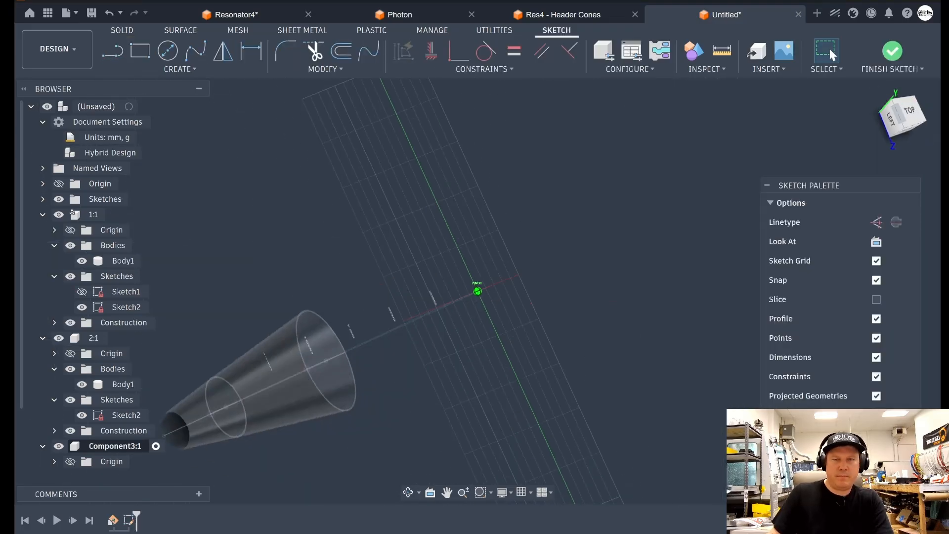
mouse_move(405, 198)
shift+middle_down()
mouse_move(420, 168)
mouse_move(366, 150)
shift+middle_up()
click(183, 71)
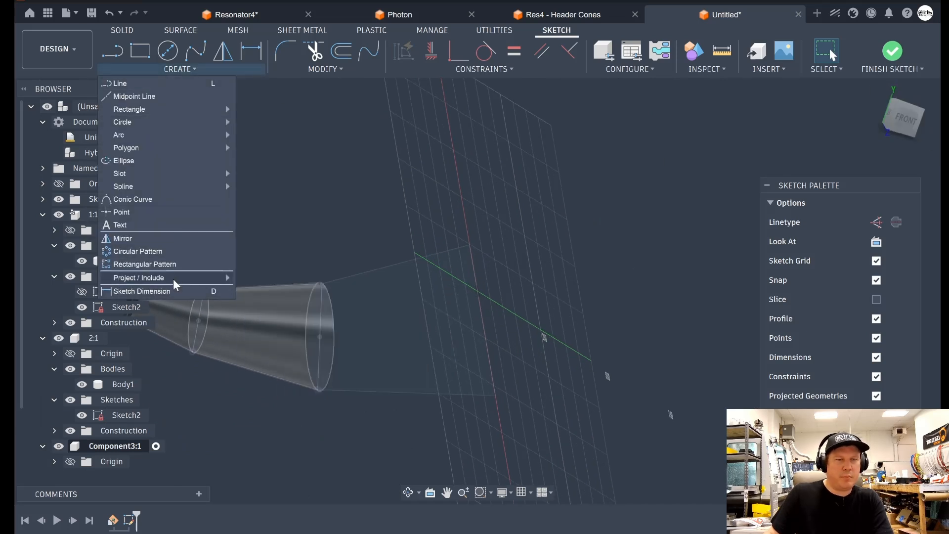
mouse_move(177, 275)
click(275, 281)
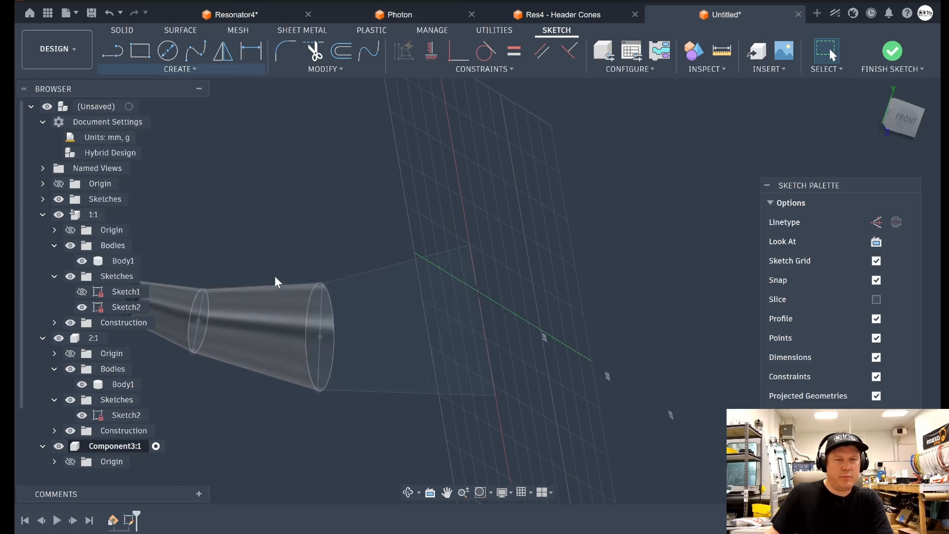
click(476, 280)
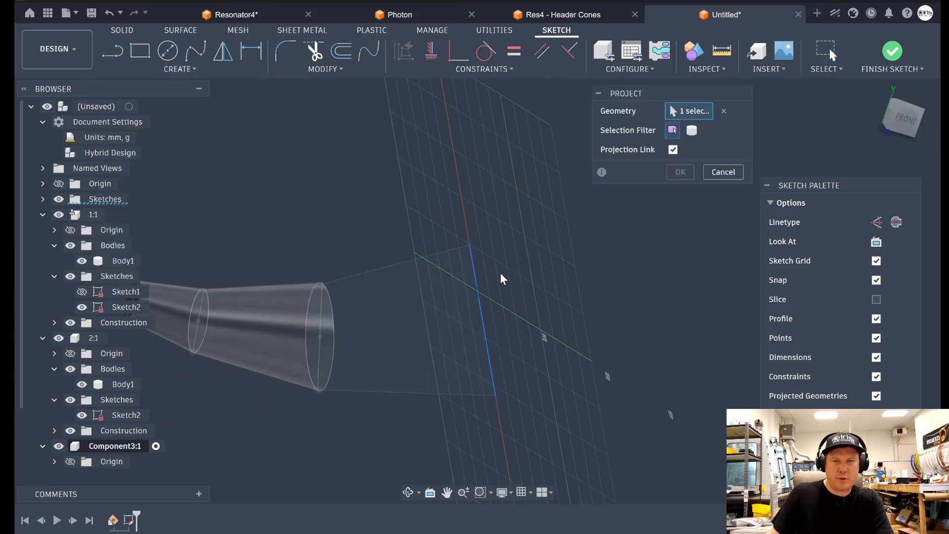
click(876, 222)
click(679, 172)
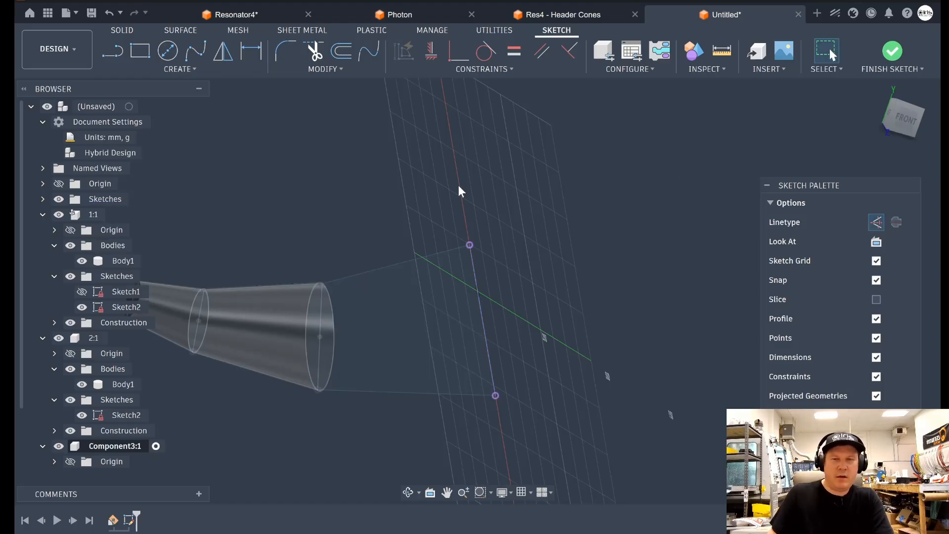
Draw a circle whose diameter spans the projected end line and offset it by 1 mm.
click(164, 54)
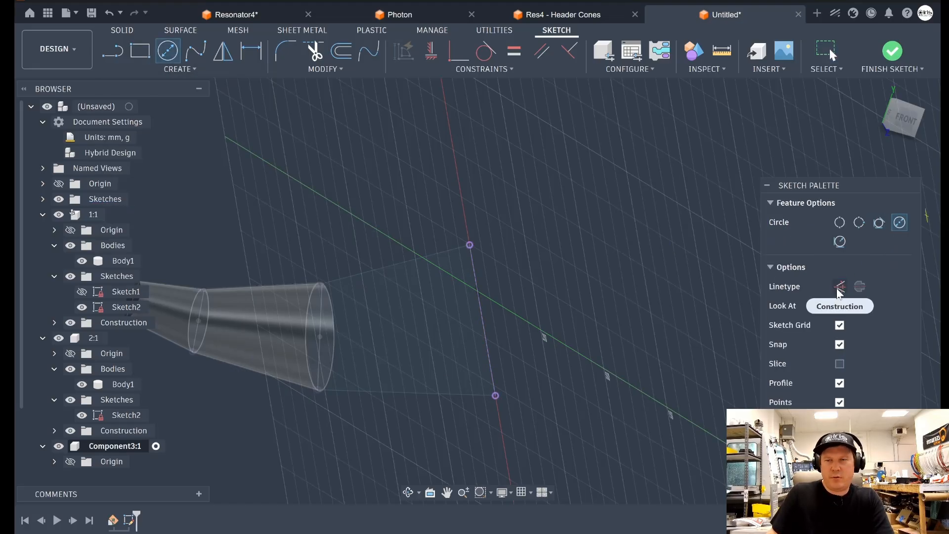
click(482, 320)
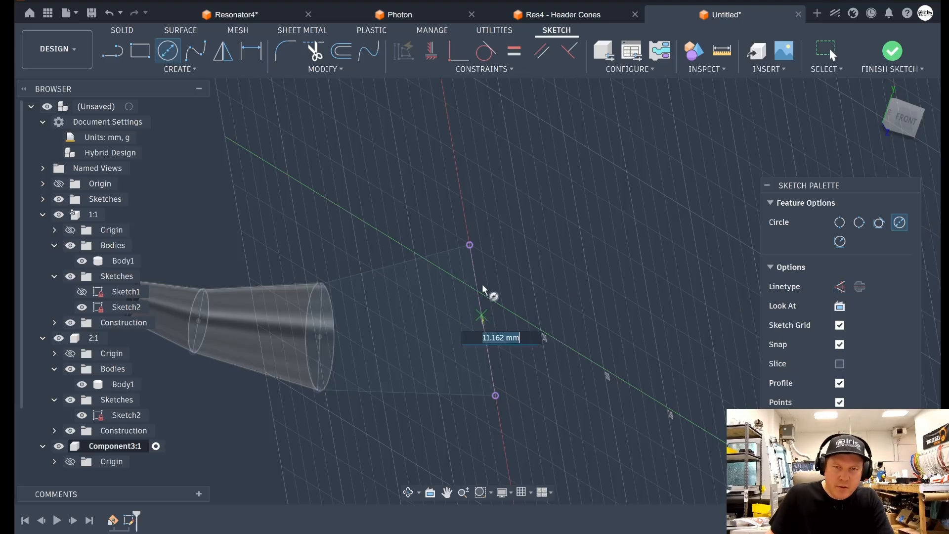
click(469, 245)
click(345, 57)
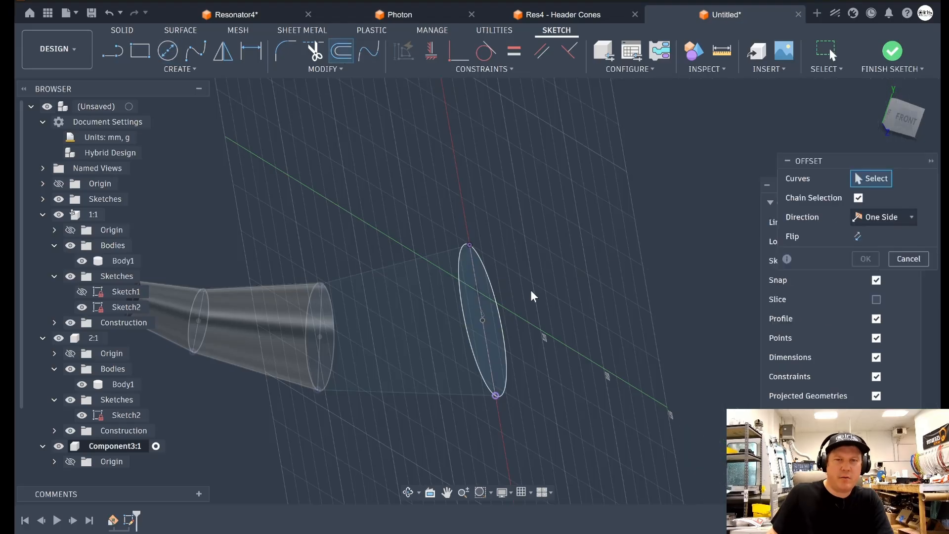
click(493, 285)
text(1)
key(Return)
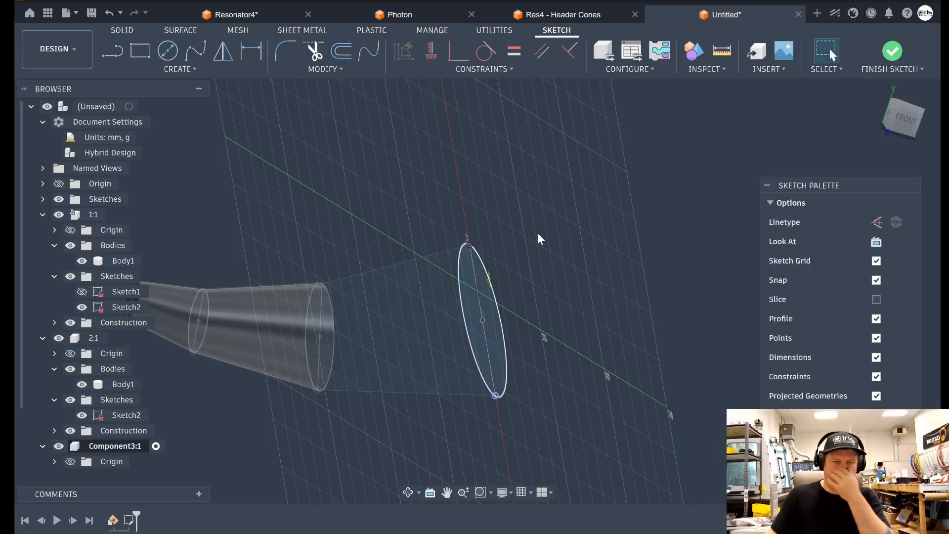
Start a Loft in component 3 and hide component 2's body while keeping its end circle sketch displayed.
click(123, 30)
click(196, 49)
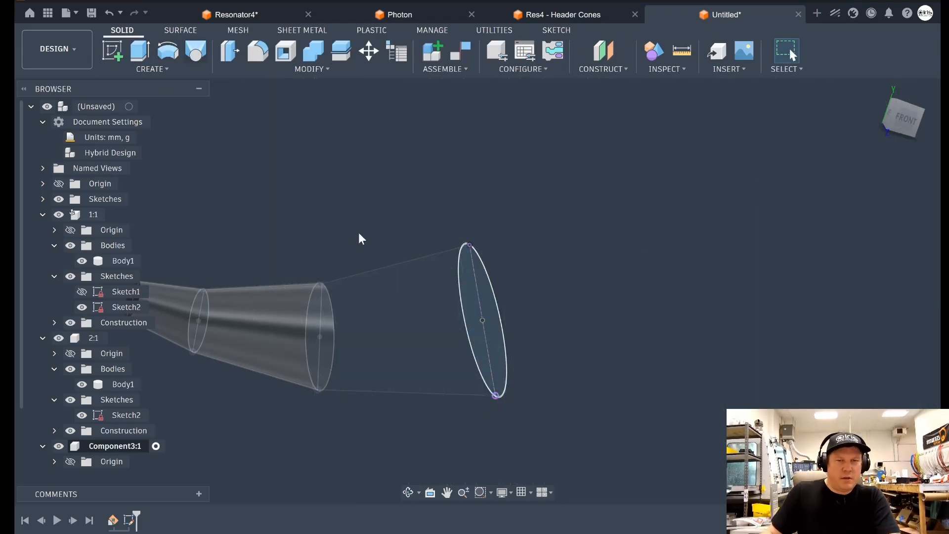
scroll(346, 272, up, 5)
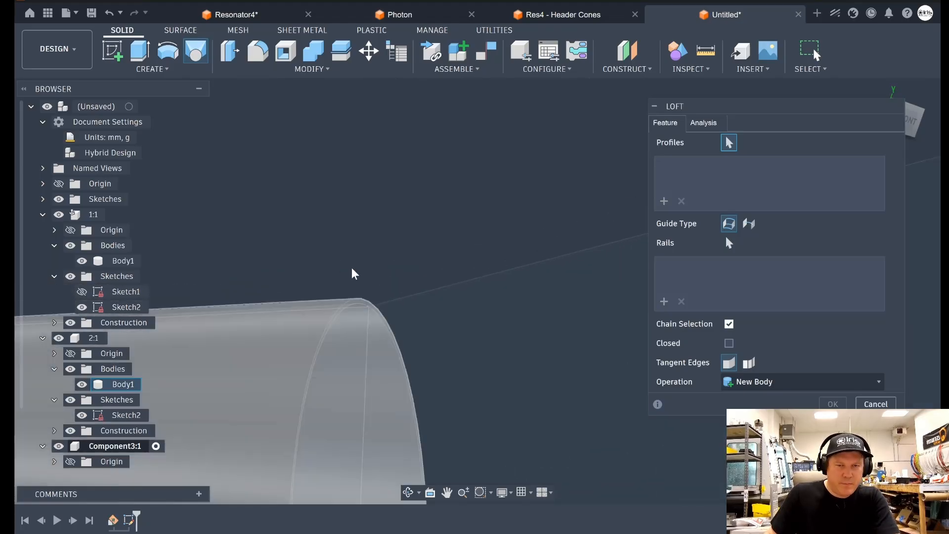
scroll(107, 422, down, 2)
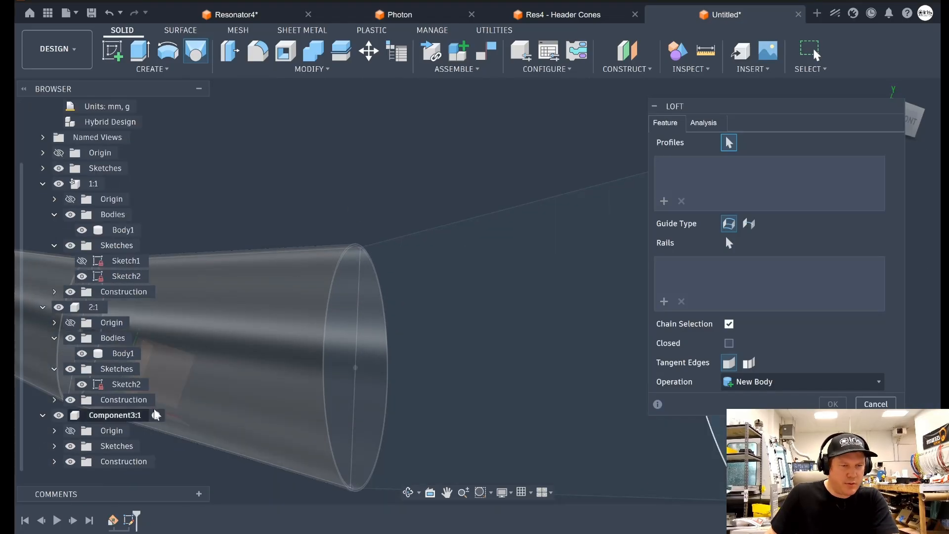
click(83, 384)
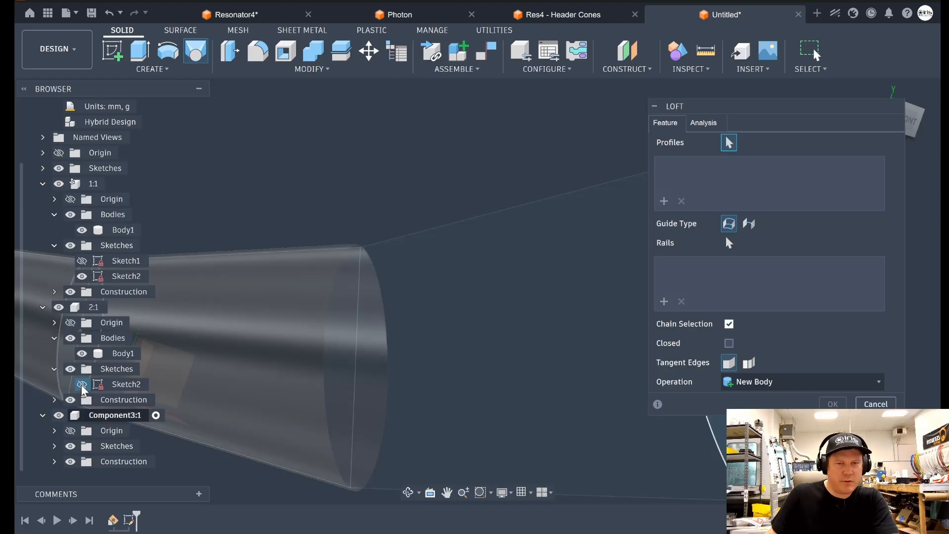
click(82, 385)
click(82, 353)
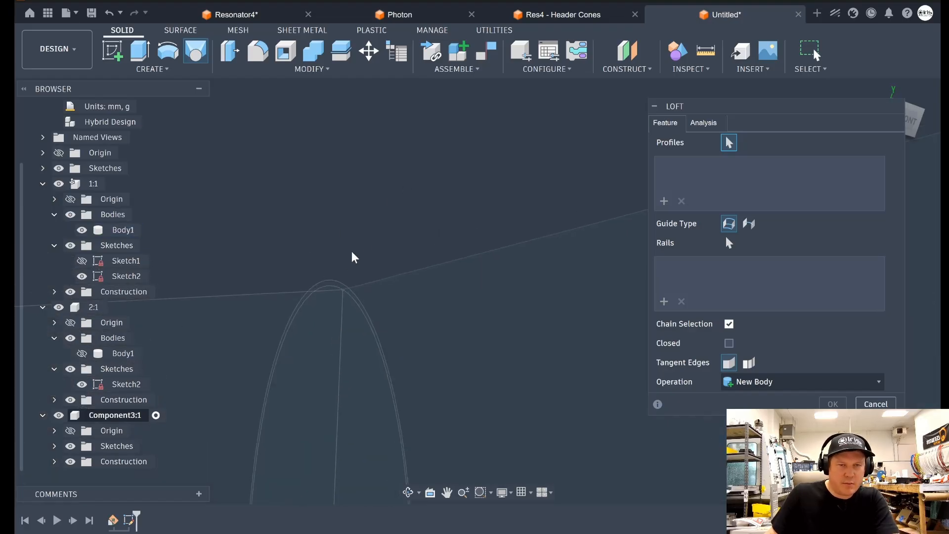
Loft a new body between the ring profiles at both ends of the third segment.
click(333, 292)
shift+middle_drag(269, 282, 281, 309)
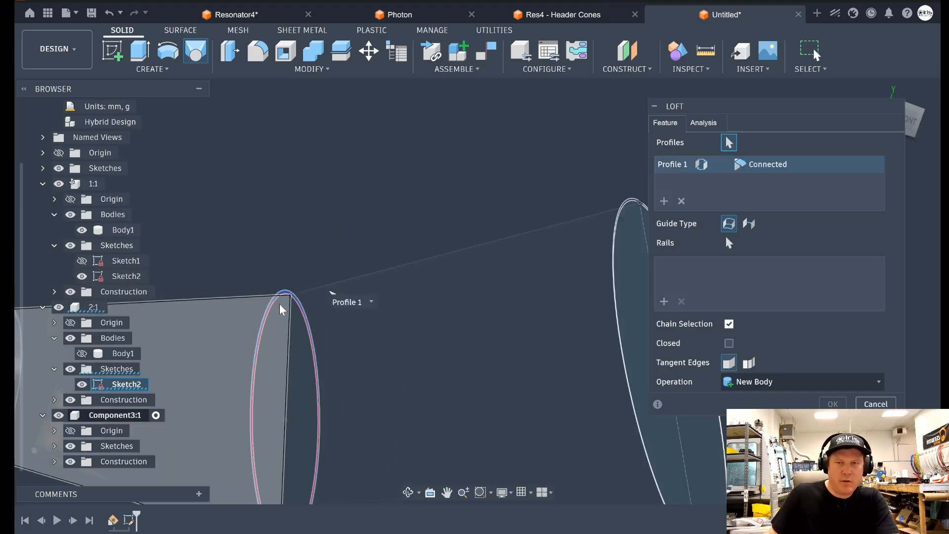
scroll(279, 305, down, 2)
scroll(514, 229, up, 9)
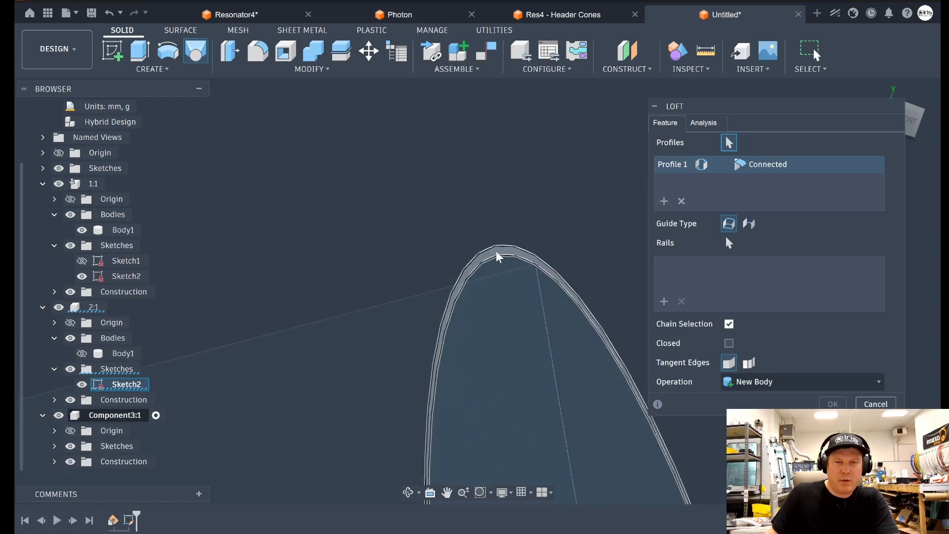
click(497, 252)
scroll(550, 205, down, 8)
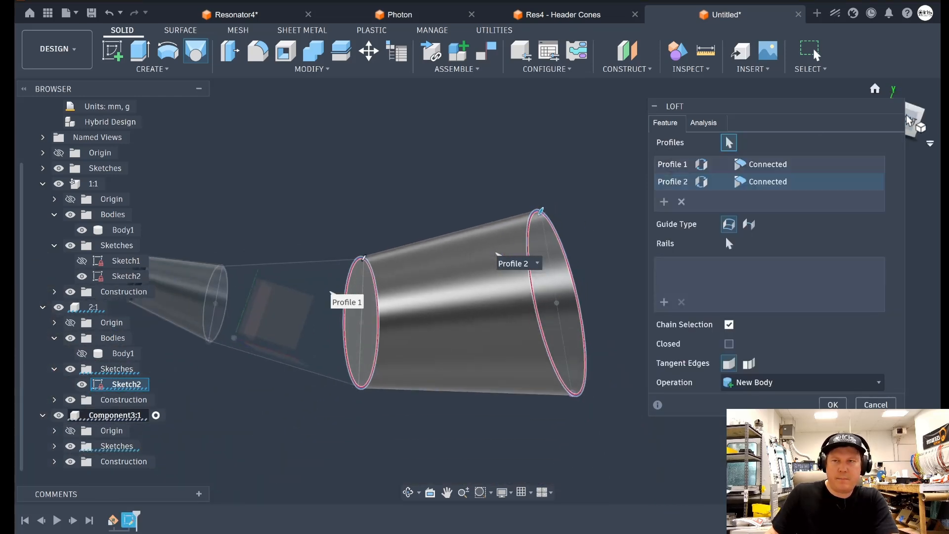
click(909, 120)
click(832, 405)
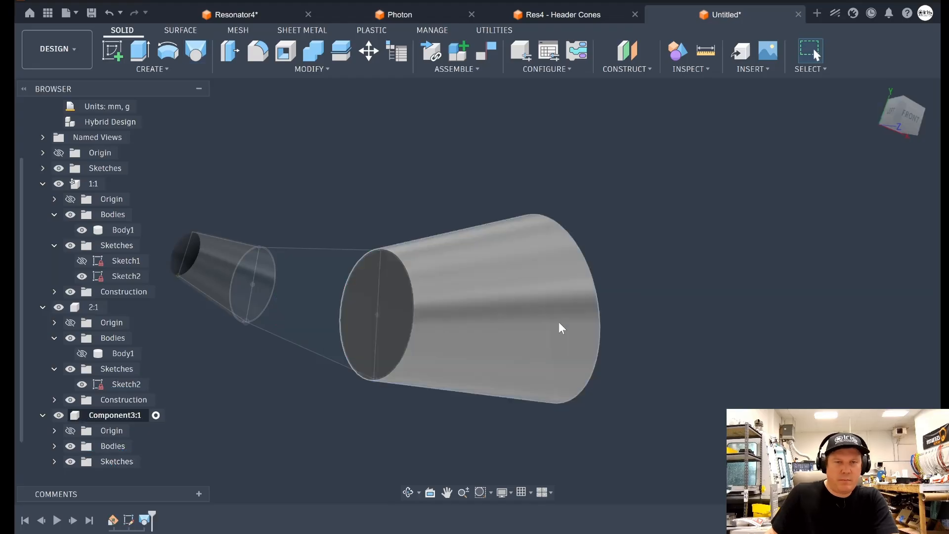
Show component 3's end circle sketch and hide its Bodies folder.
scroll(103, 447, down, 1)
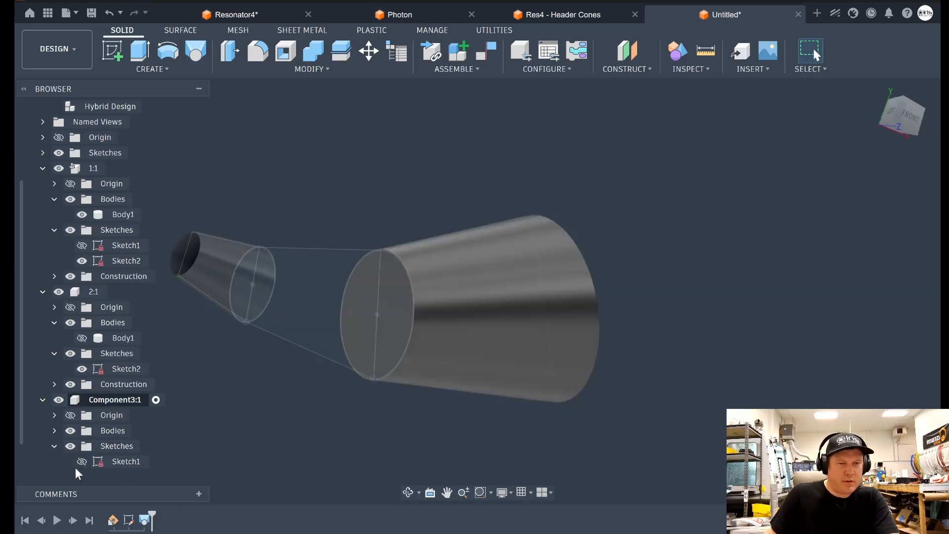
click(82, 461)
scroll(98, 435, down, 1)
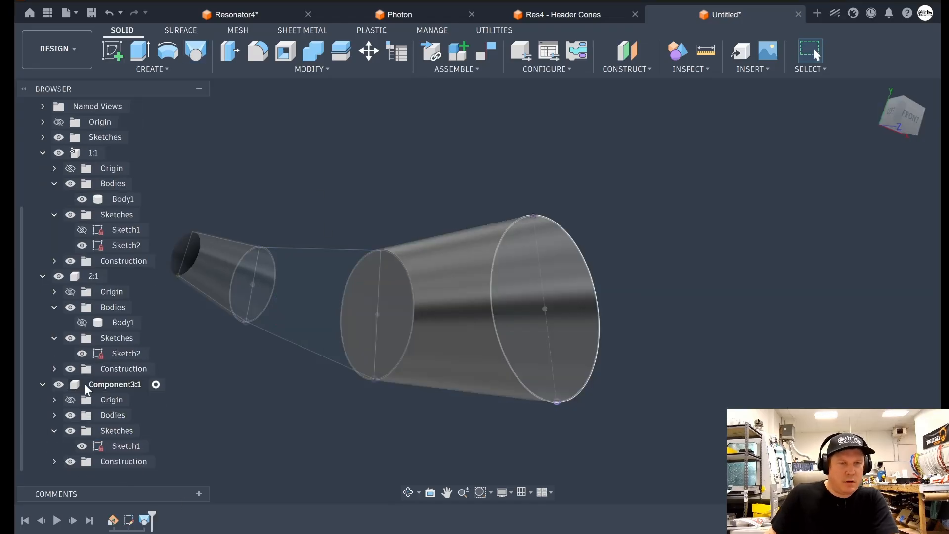
click(82, 415)
key(v)
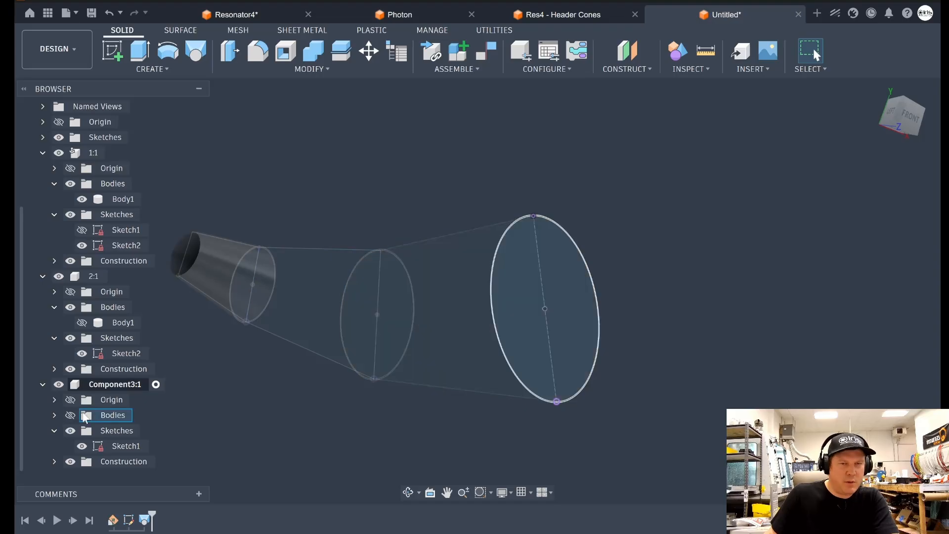
Hollow out component 3's body with a Cut loft between the inner circle profiles at both ends.
click(196, 52)
scroll(452, 295, up, 5)
click(334, 239)
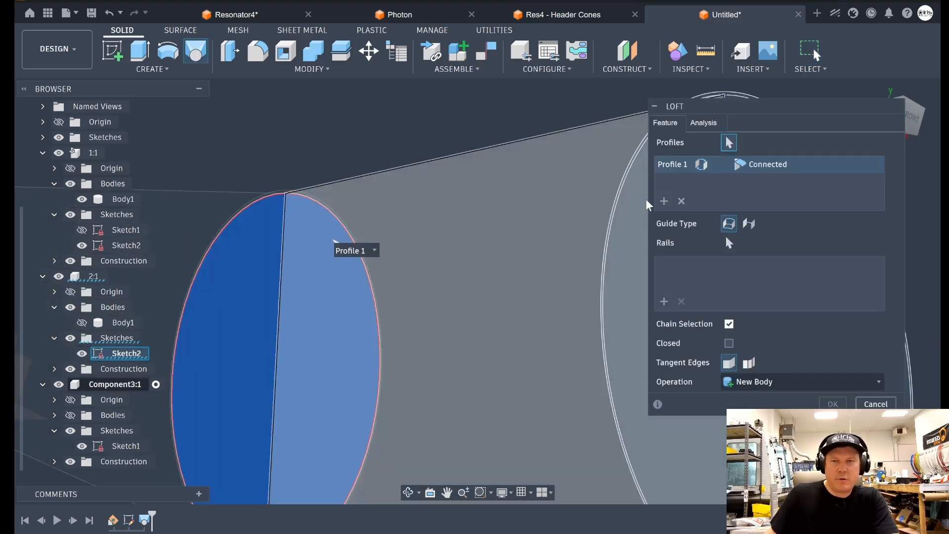
scroll(417, 219, down, 5)
scroll(594, 204, up, 5)
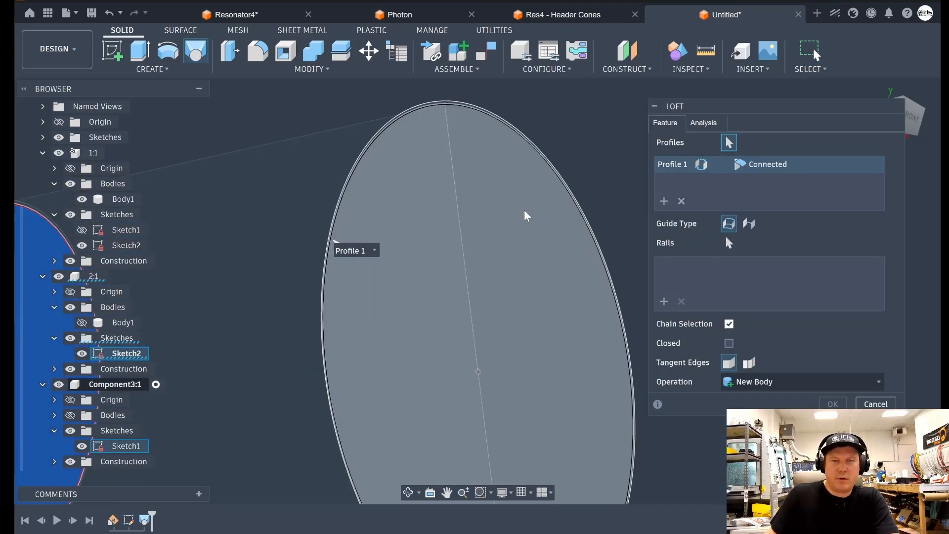
click(501, 191)
scroll(630, 195, down, 5)
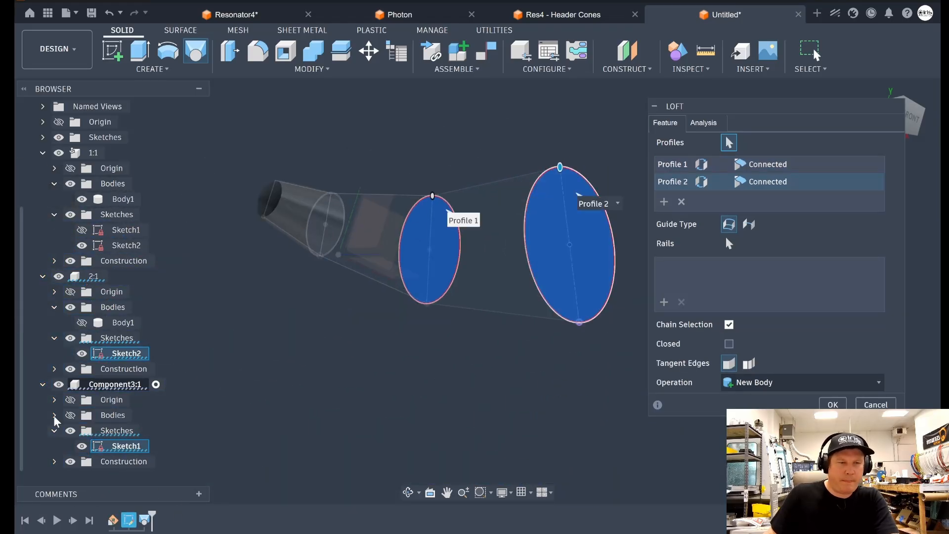
click(71, 415)
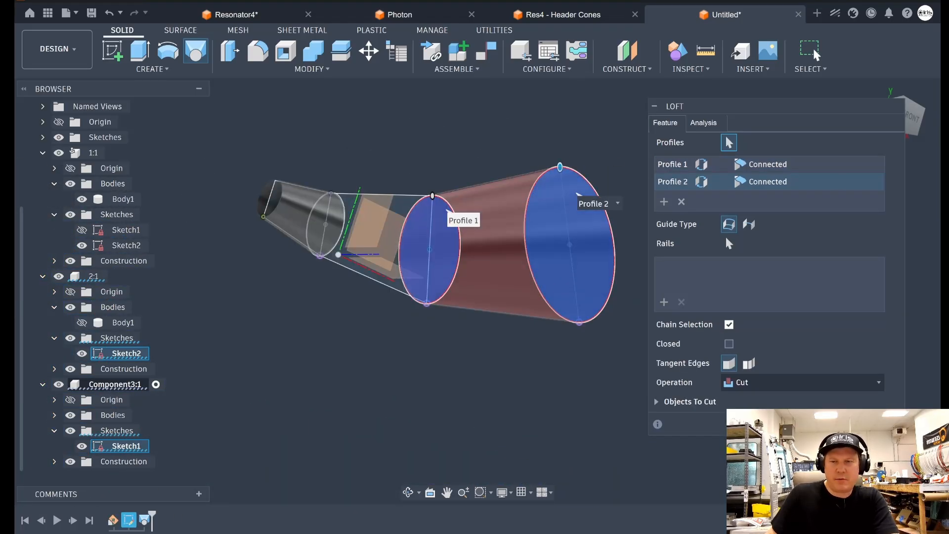
click(828, 424)
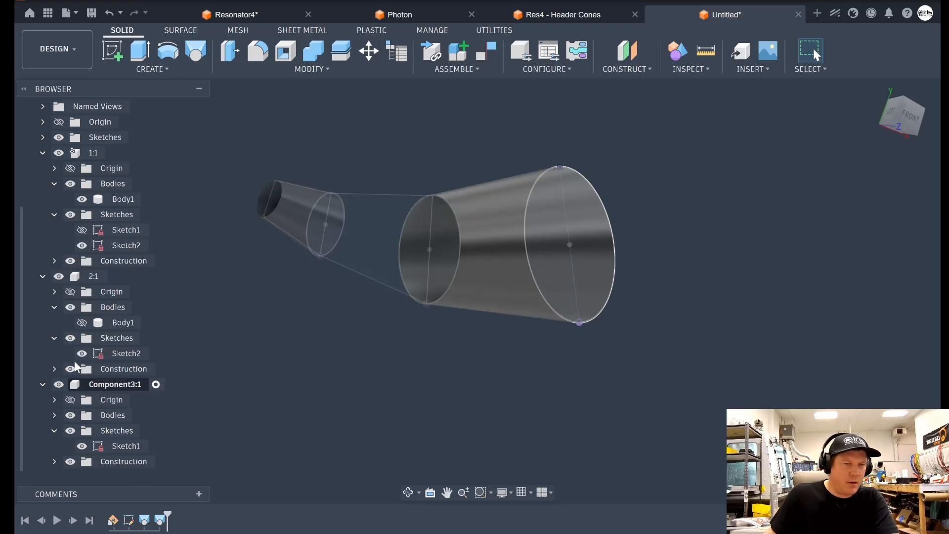
Show component 2's body and activate the root assembly.
click(81, 322)
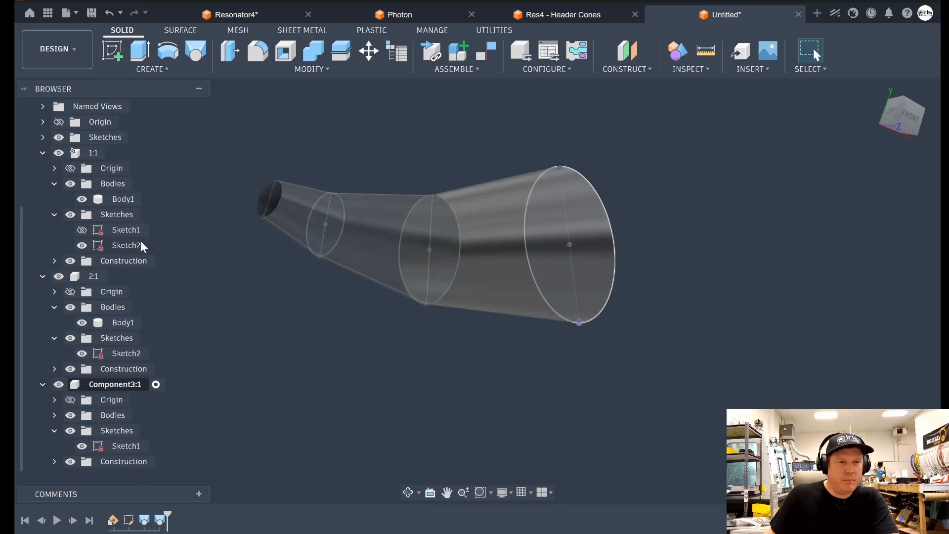
scroll(114, 178, up, 3)
click(129, 107)
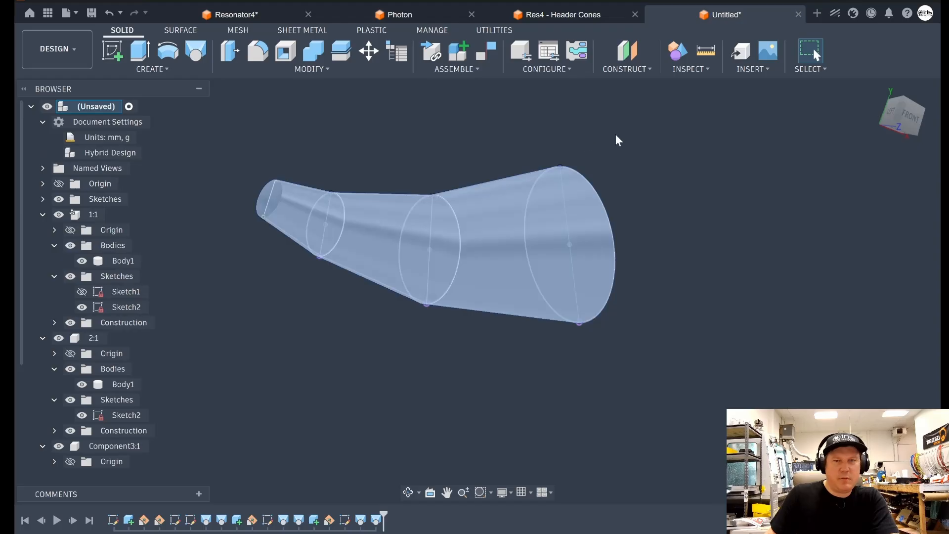
Hide the remaining visible circle sketches in all three components.
scroll(83, 290, down, 3)
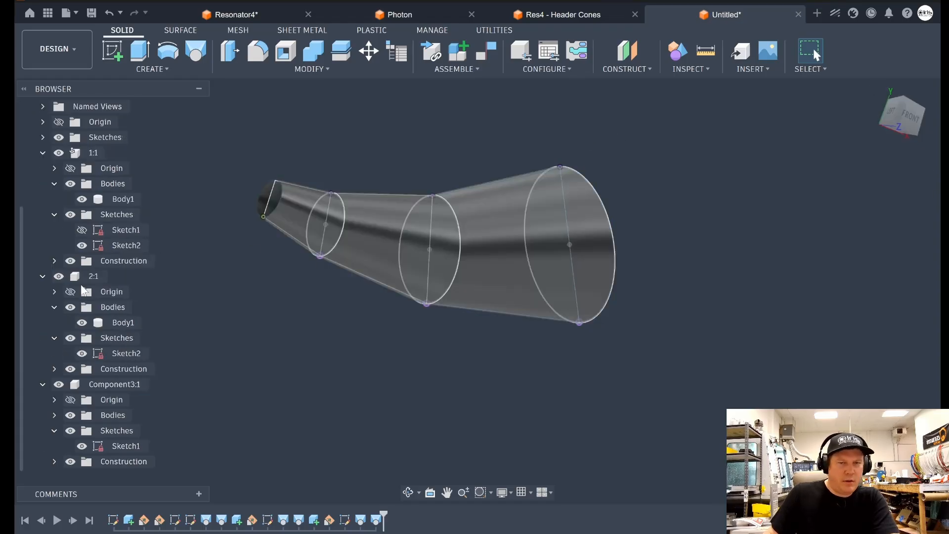
click(81, 353)
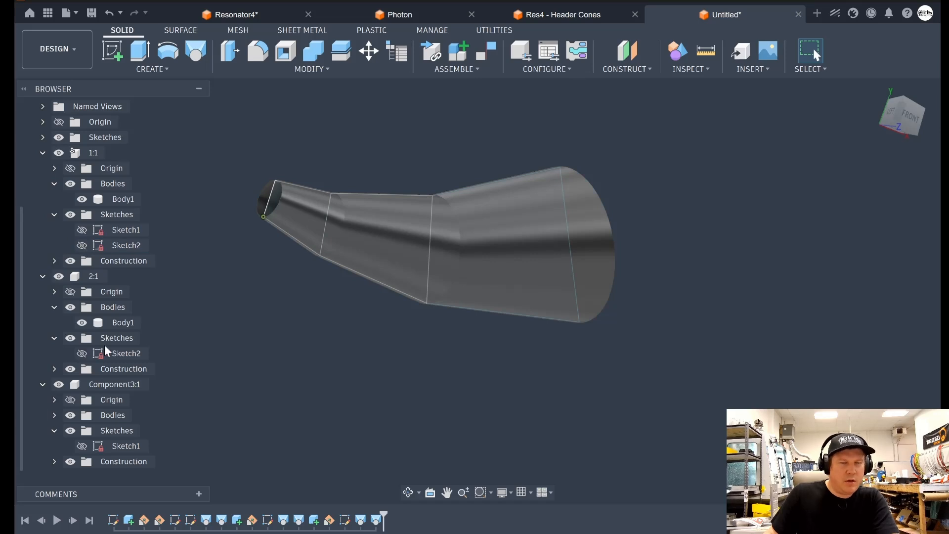
scroll(106, 347, up, 3)
Open the root assembly's side profile sketch for editing.
mouse_move(476, 291)
shift+middle_down()
mouse_move(324, 302)
mouse_move(420, 287)
mouse_move(480, 301)
mouse_move(504, 356)
mouse_move(477, 309)
mouse_move(435, 294)
shift+middle_up()
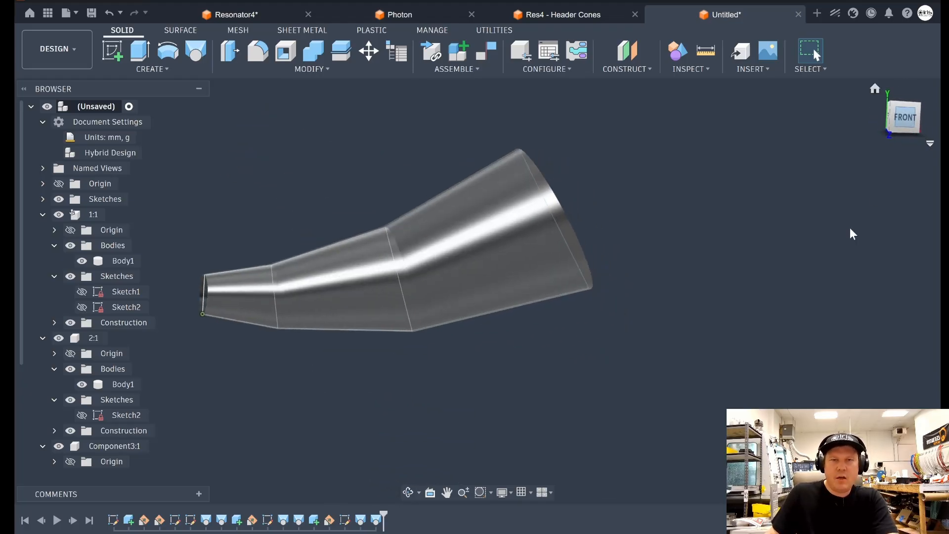
scroll(833, 256, down, 3)
scroll(481, 269, up, 6)
scroll(677, 237, down, 3)
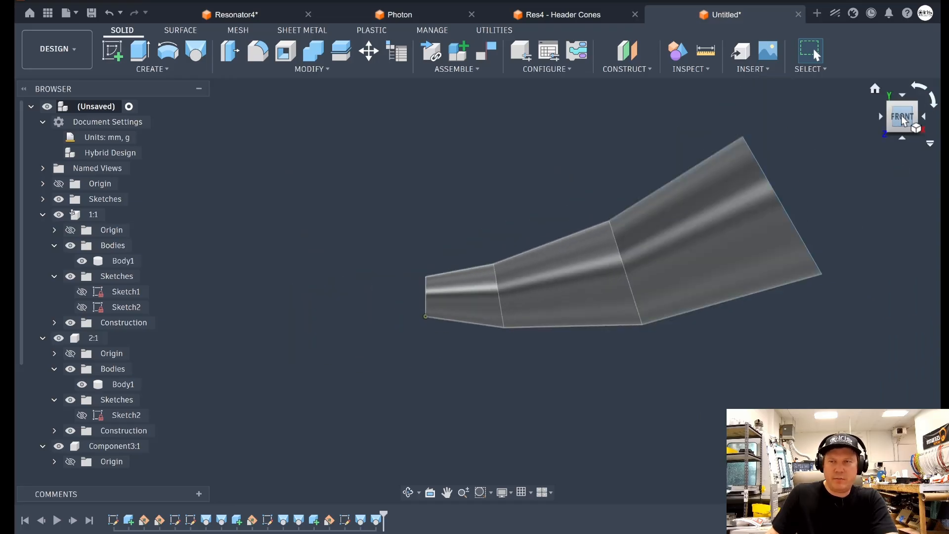
mouse_move(903, 120)
mouse_down()
mouse_move(862, 124)
mouse_move(835, 153)
mouse_move(887, 144)
mouse_move(833, 159)
mouse_move(888, 128)
mouse_up()
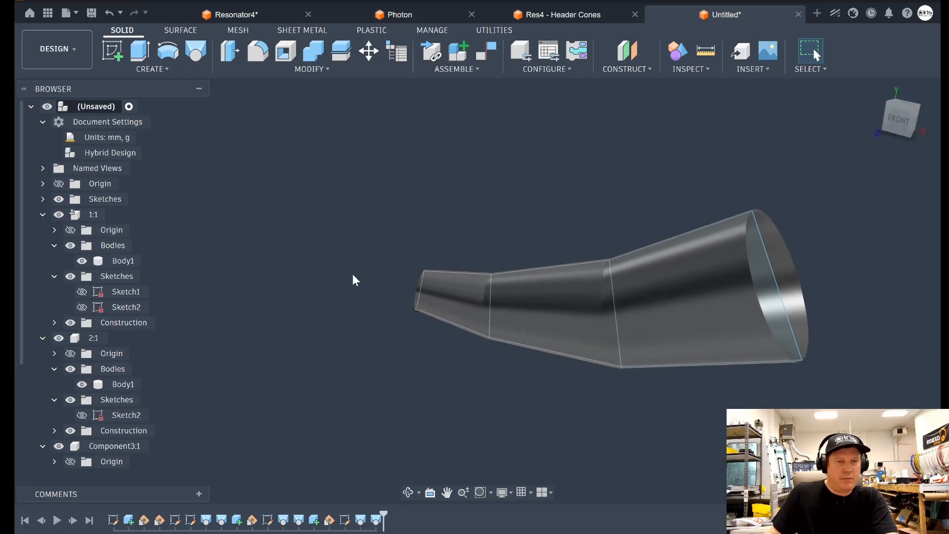
click(42, 198)
right_click(114, 214)
click(171, 291)
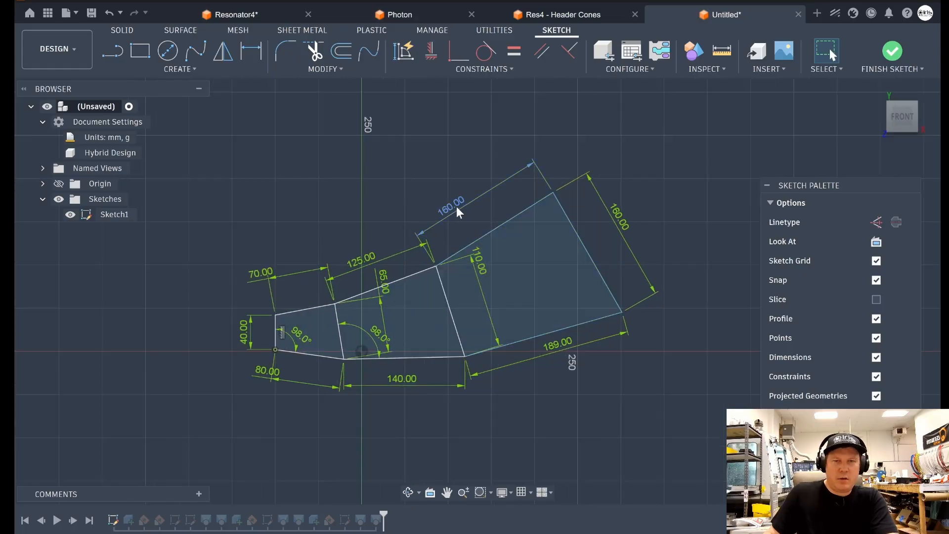
Set the third profile segment's upper edge length to 190 mm and its lower edge length to 210 mm.
double_click(452, 206)
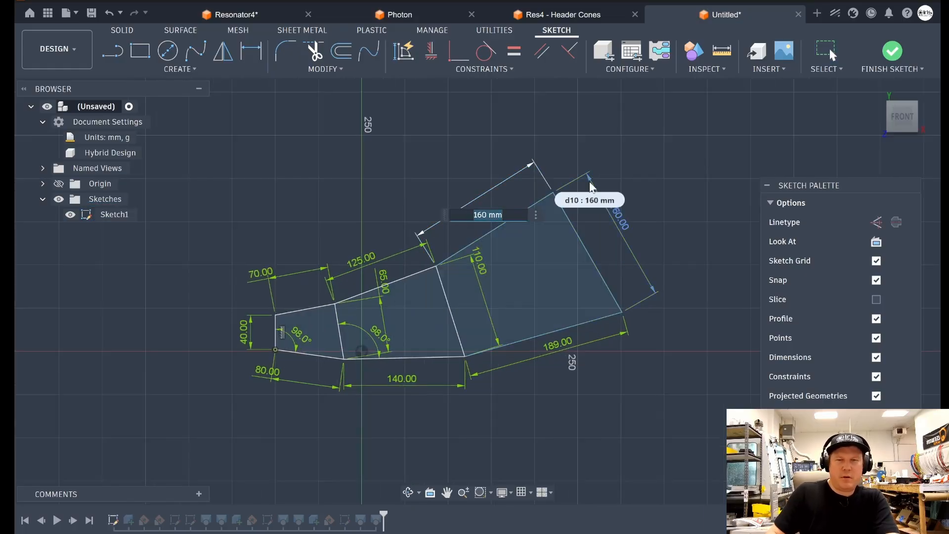
text(190)
key(Return)
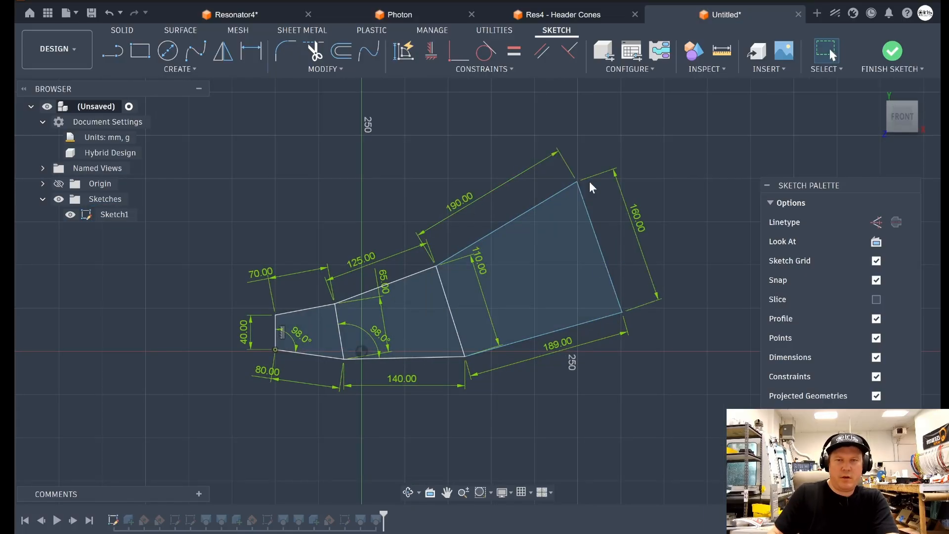
double_click(562, 353)
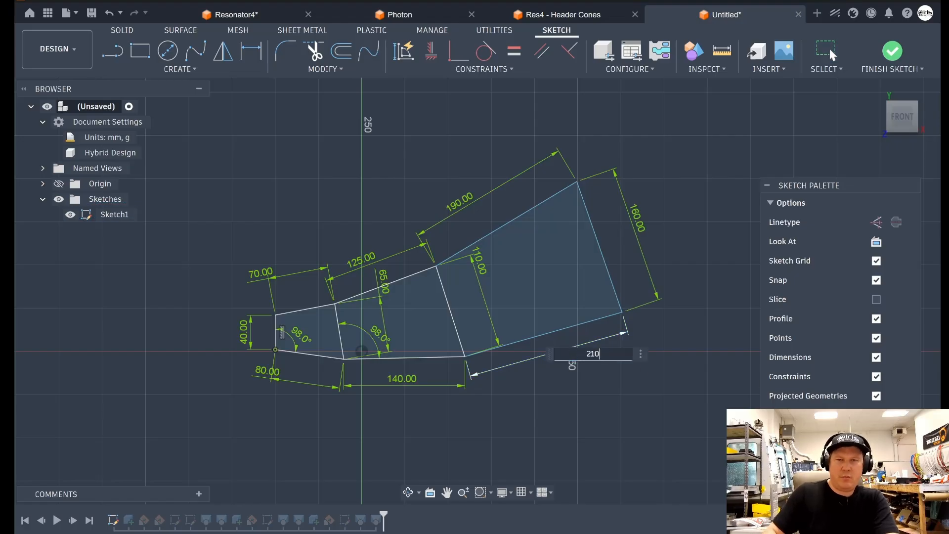
key(Return)
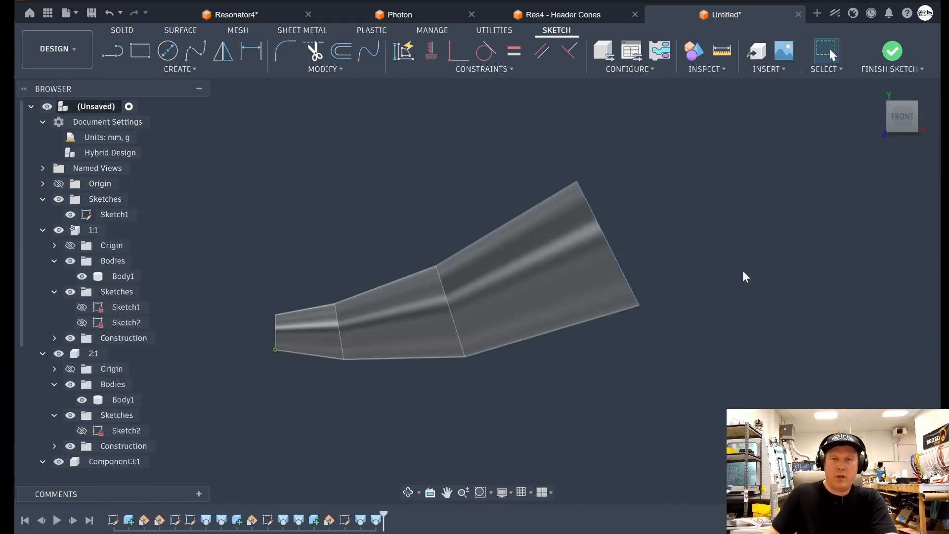
shift+middle_drag(477, 290, 395, 295)
mouse_move(477, 290)
shift+middle_down()
mouse_move(667, 277)
mouse_move(722, 237)
mouse_move(692, 297)
mouse_move(653, 247)
mouse_move(548, 287)
mouse_move(635, 341)
shift+middle_up()
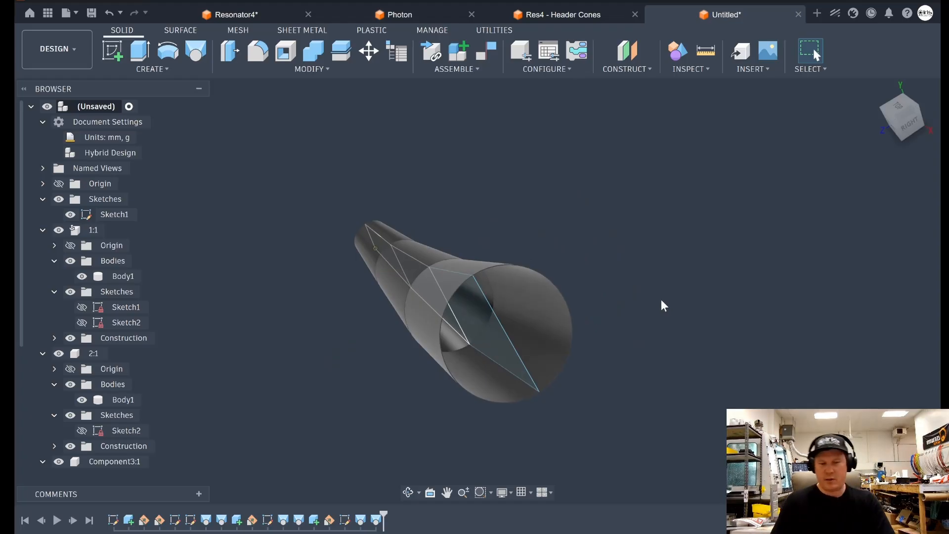
shift+middle_drag(902, 144, 919, 87)
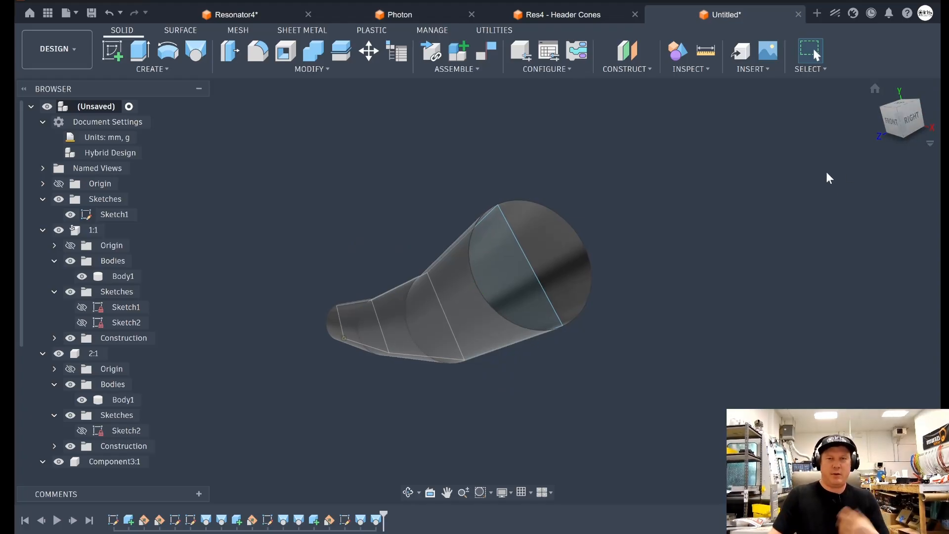
Inspect the updated pipe's shape, examining the third cone's open end and the side view.
scroll(736, 197, up, 3)
scroll(672, 223, down, 3)
scroll(536, 307, up, 2)
click(540, 273)
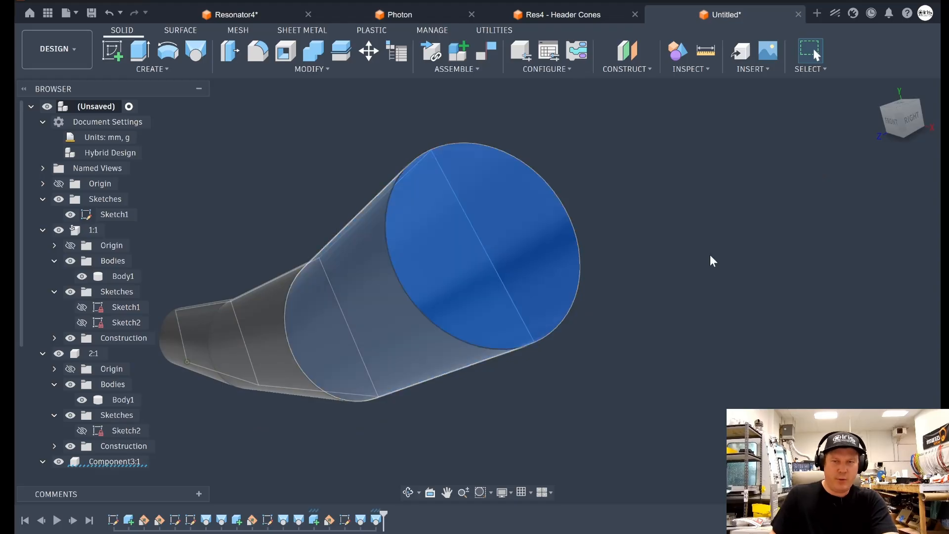
click(658, 309)
scroll(496, 297, down, 2)
mouse_move(477, 290)
shift+middle_down()
mouse_move(405, 297)
mouse_move(376, 257)
mouse_move(365, 267)
mouse_move(375, 287)
mouse_move(350, 272)
shift+middle_up()
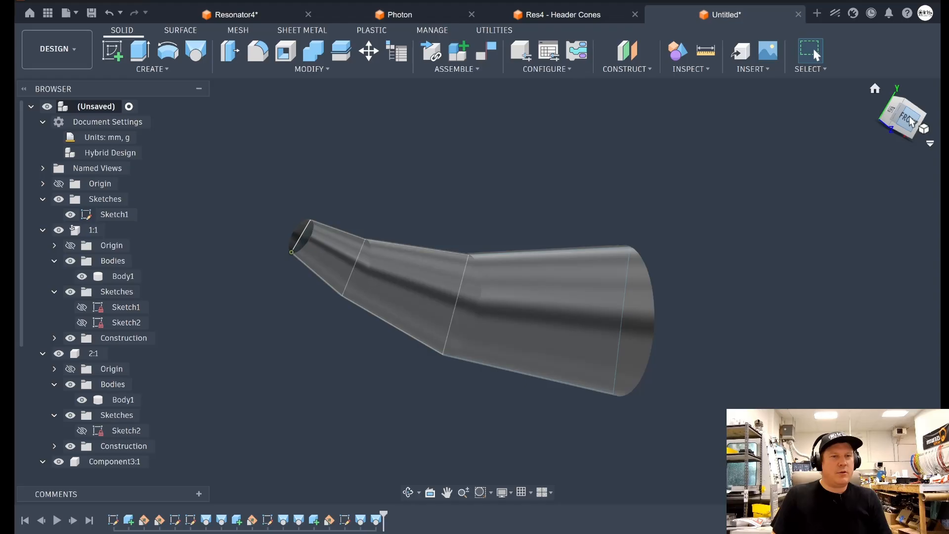
Start a new root assembly sketch on the third segment's profile plane and hide the side profile sketch.
click(118, 48)
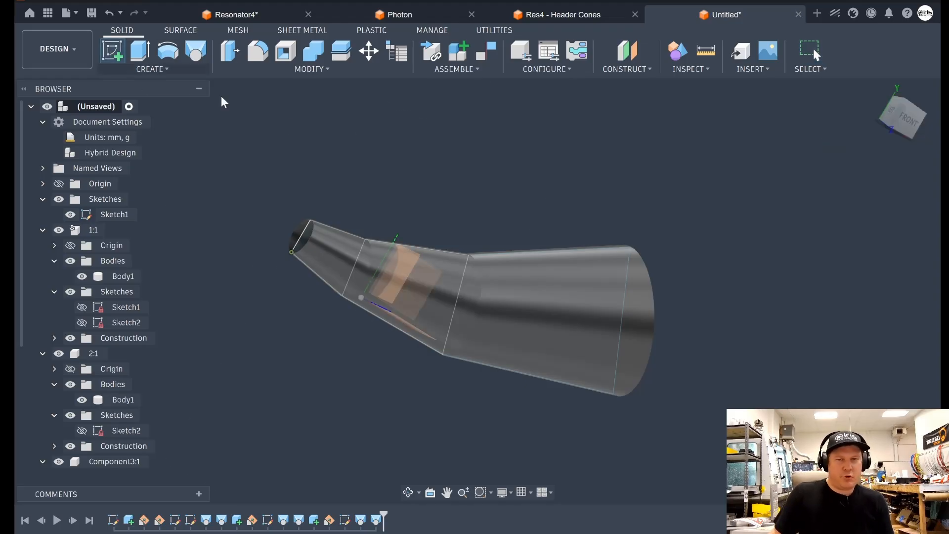
drag(897, 113, 889, 116)
shift+middle_drag(477, 291, 414, 289)
scroll(375, 247, up, 5)
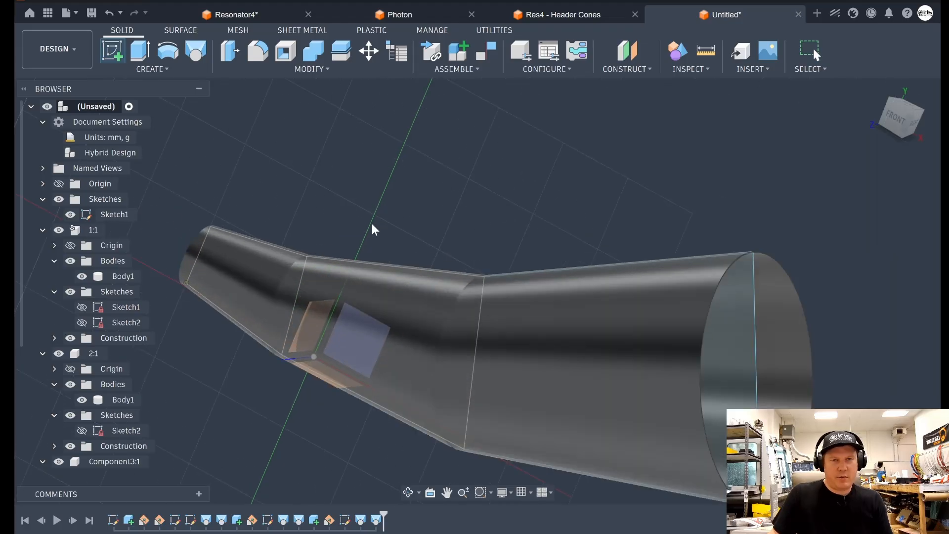
scroll(361, 378, down, 8)
scroll(537, 363, up, 2)
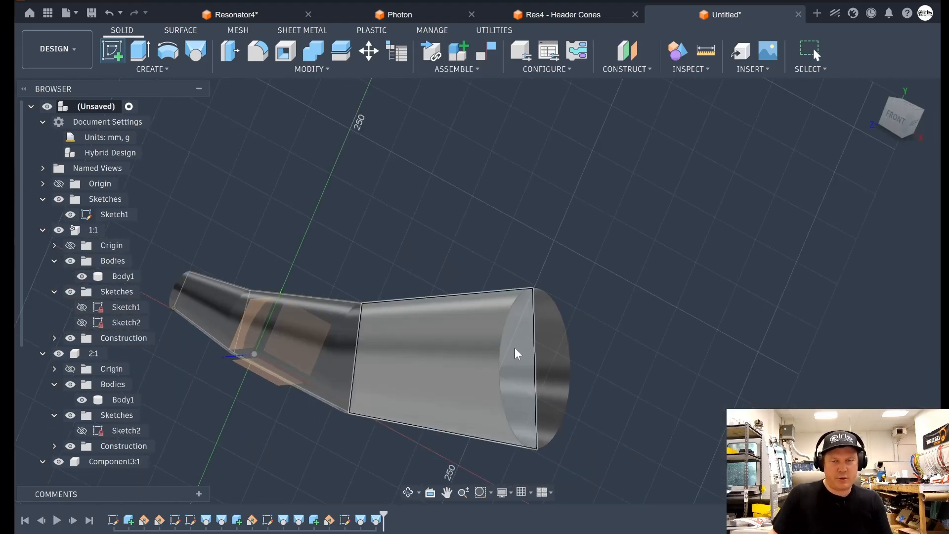
click(520, 343)
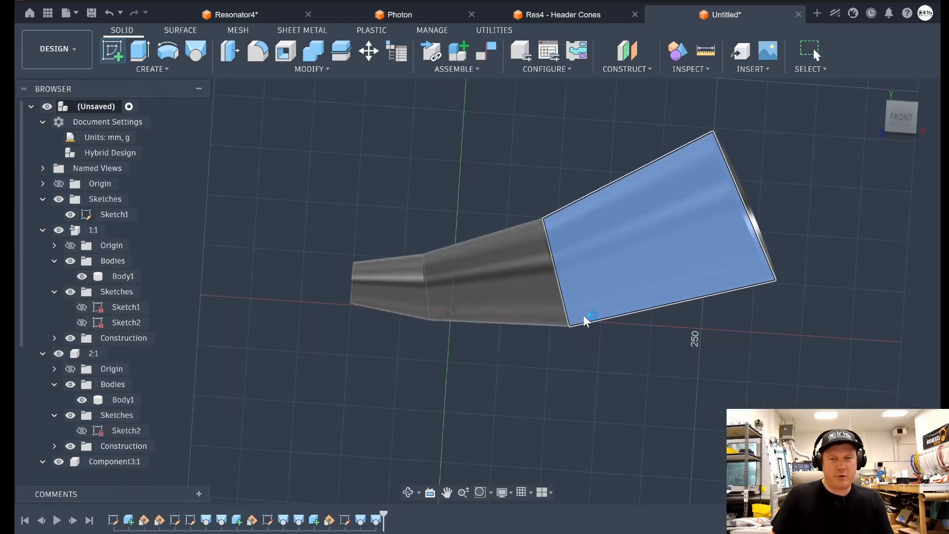
click(70, 214)
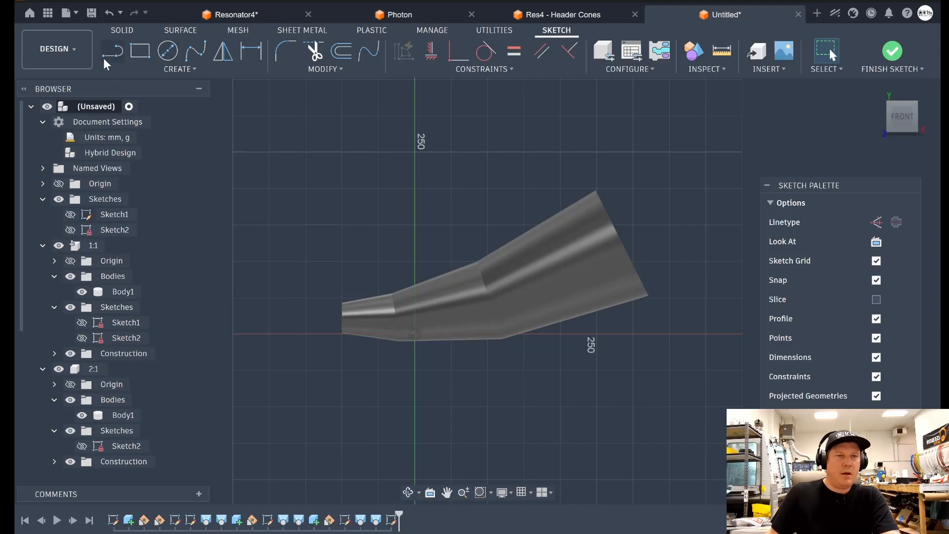
Try drawing freehand connected lines across and around the pipe in the new sketch, and undo them.
key(l)
click(672, 210)
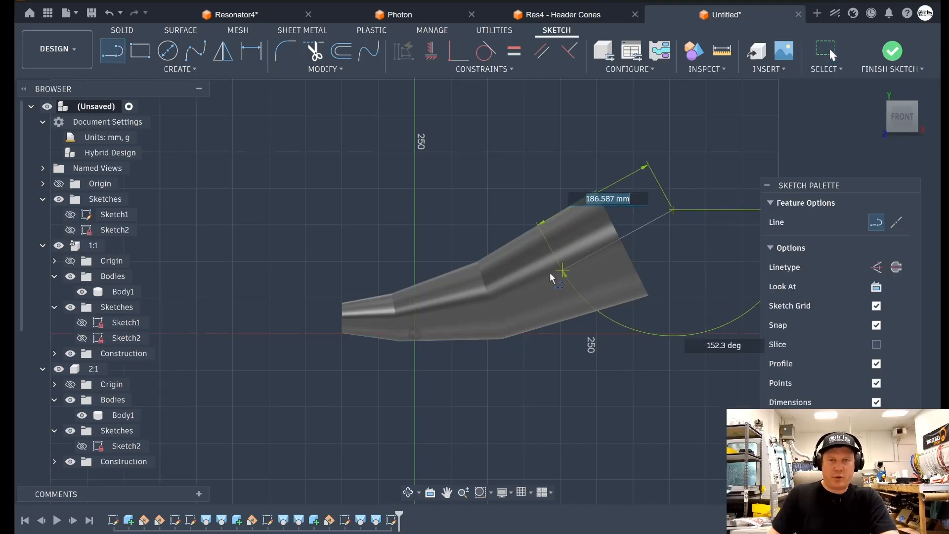
click(503, 286)
click(399, 314)
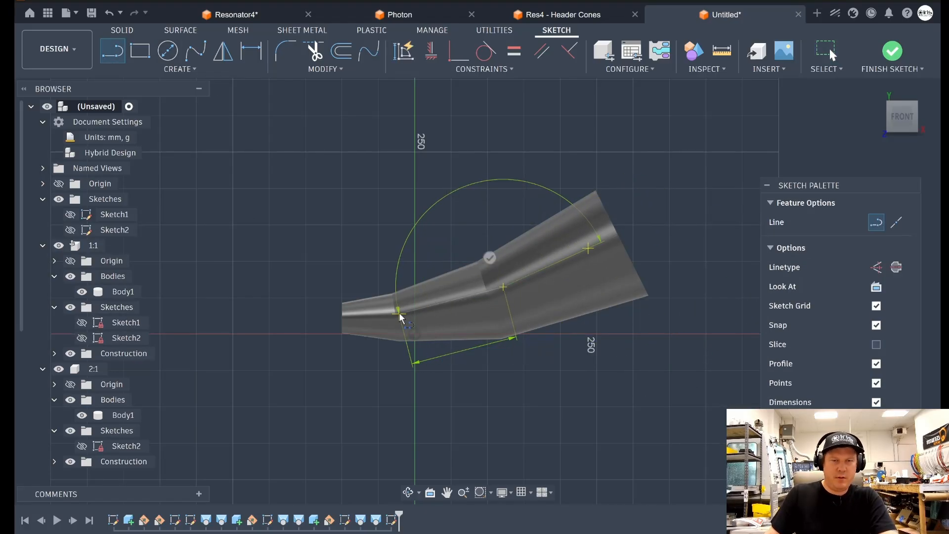
key(ctrl+z)
click(470, 390)
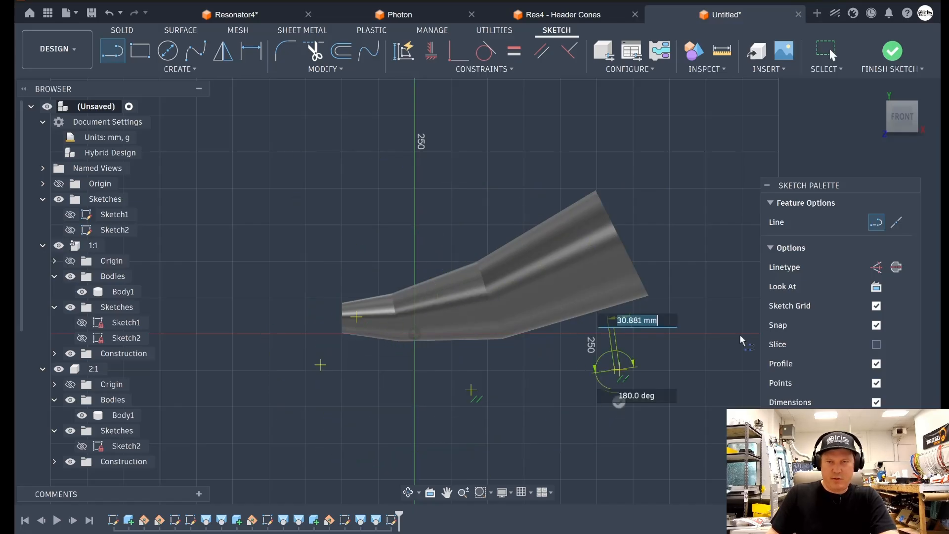
click(615, 369)
key(ctrl+z)
click(665, 325)
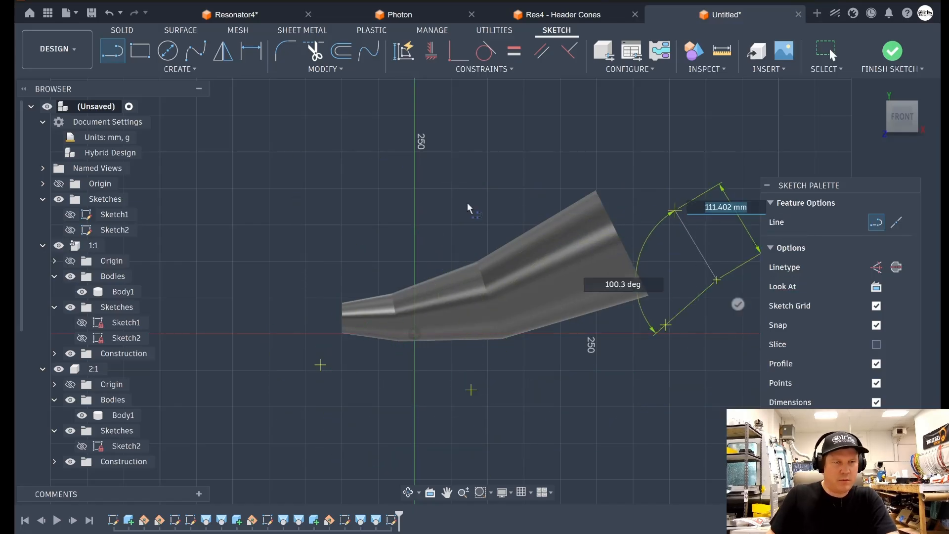
click(716, 280)
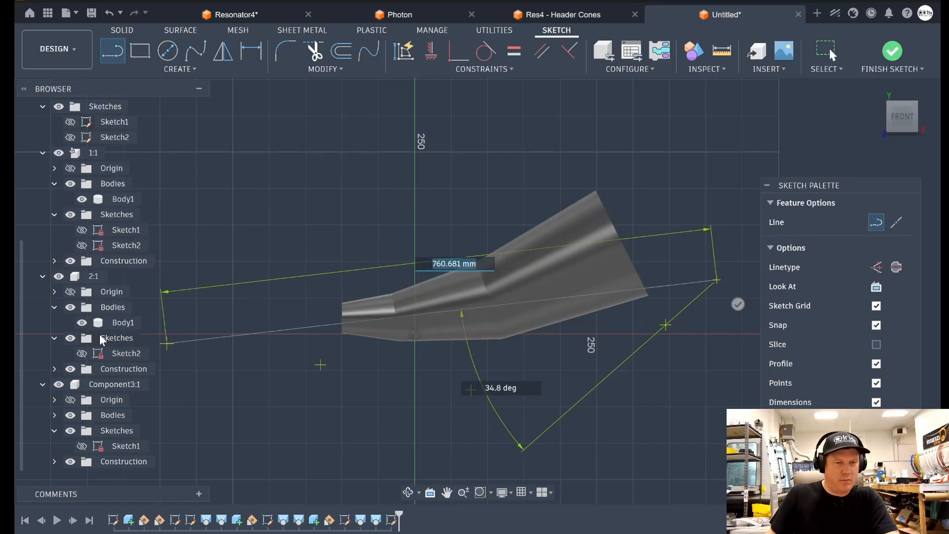
scroll(583, 311, down, 2)
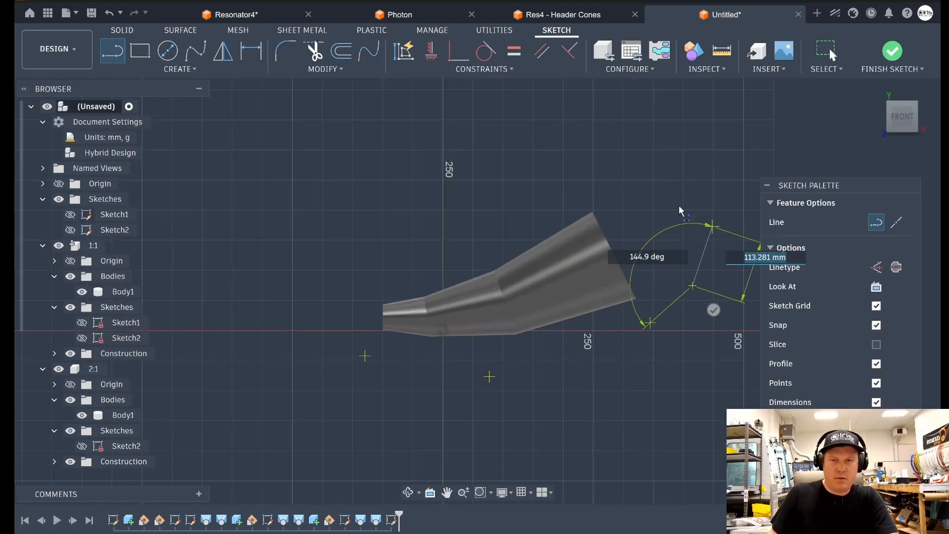
key(ctrl+z)
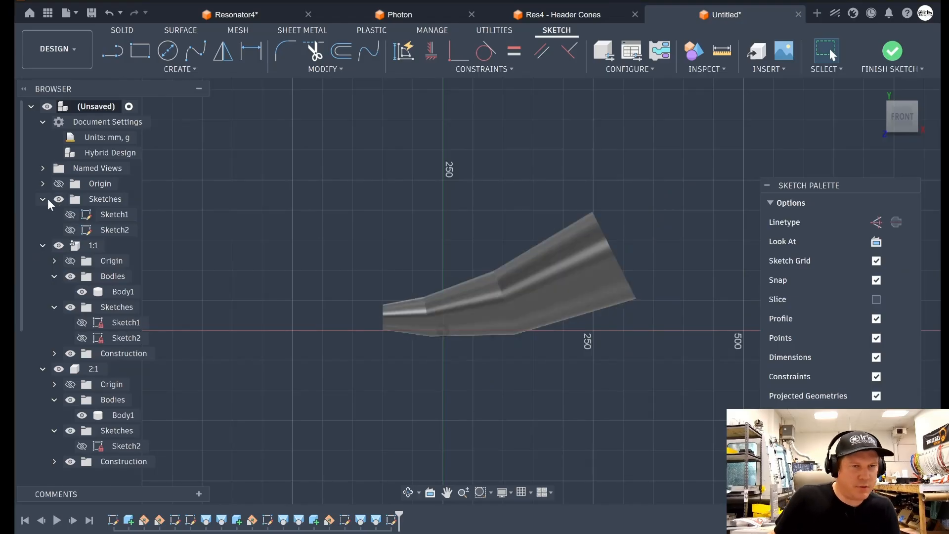
scroll(70, 257, down, 3)
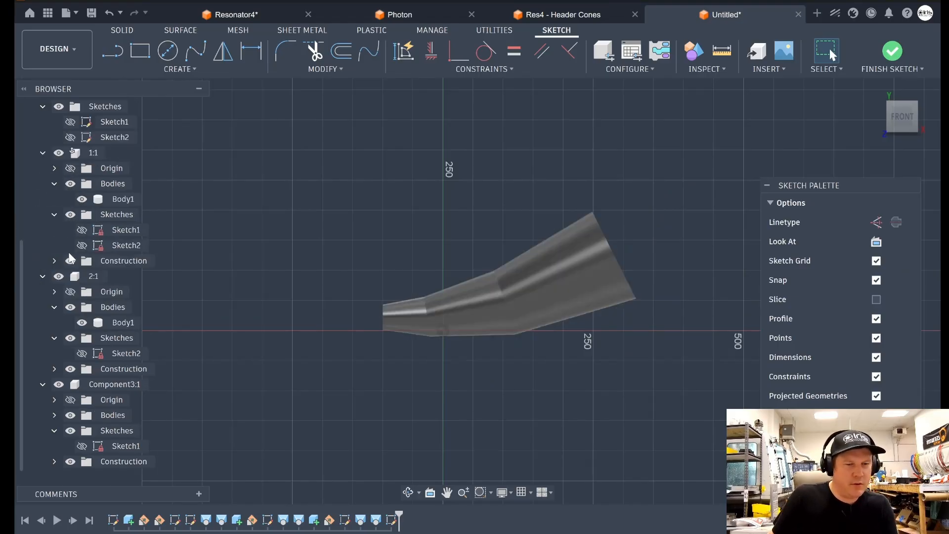
scroll(71, 258, up, 3)
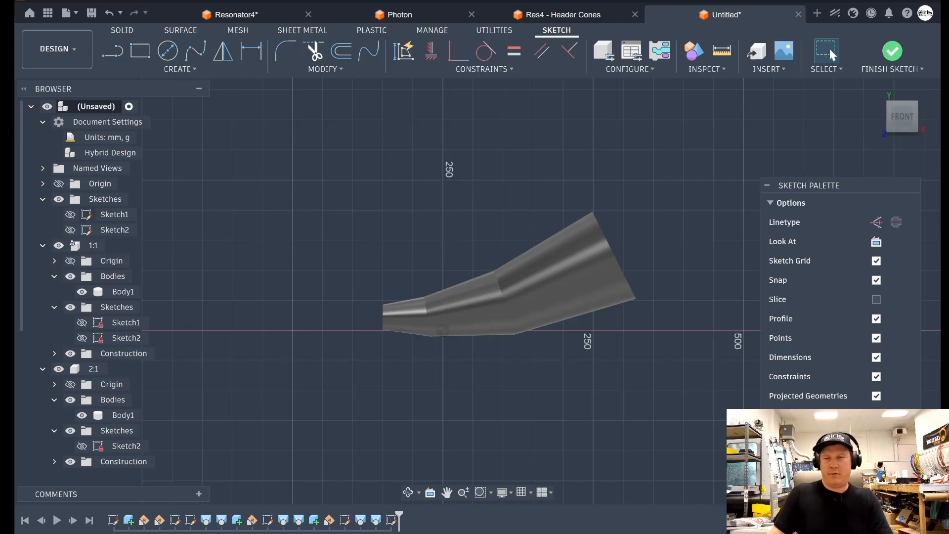
Reopen Sketch2 for editing and close its outline with a line joining the two open endpoints beyond the cone's wide end.
click(892, 51)
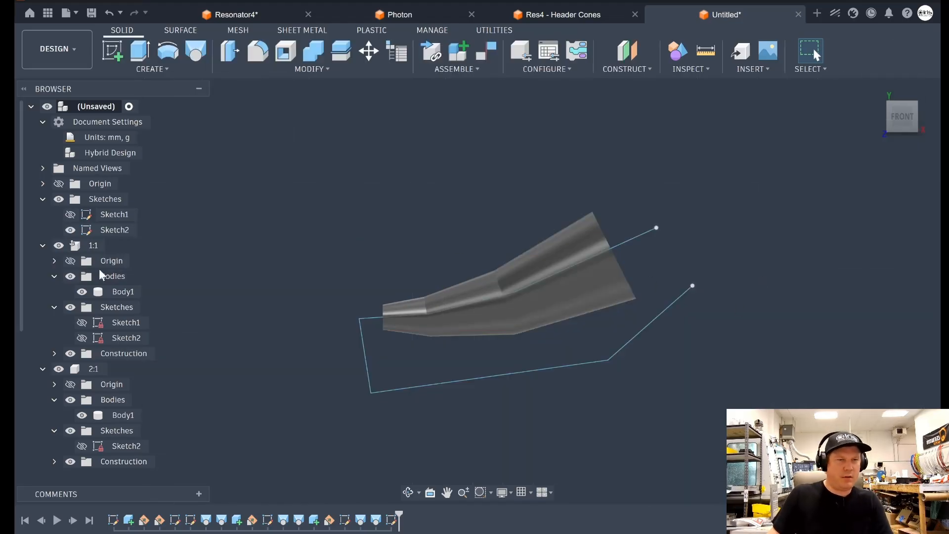
right_click(118, 233)
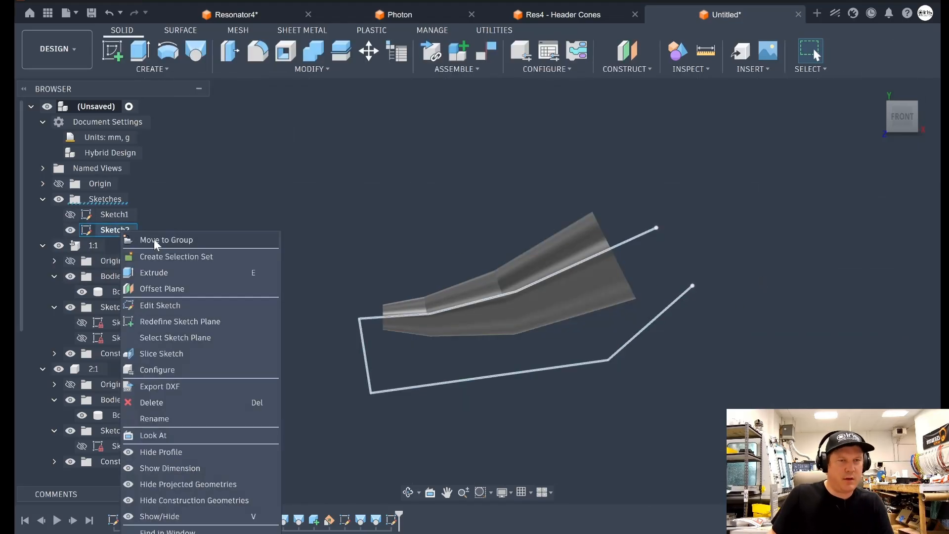
click(173, 303)
key(l)
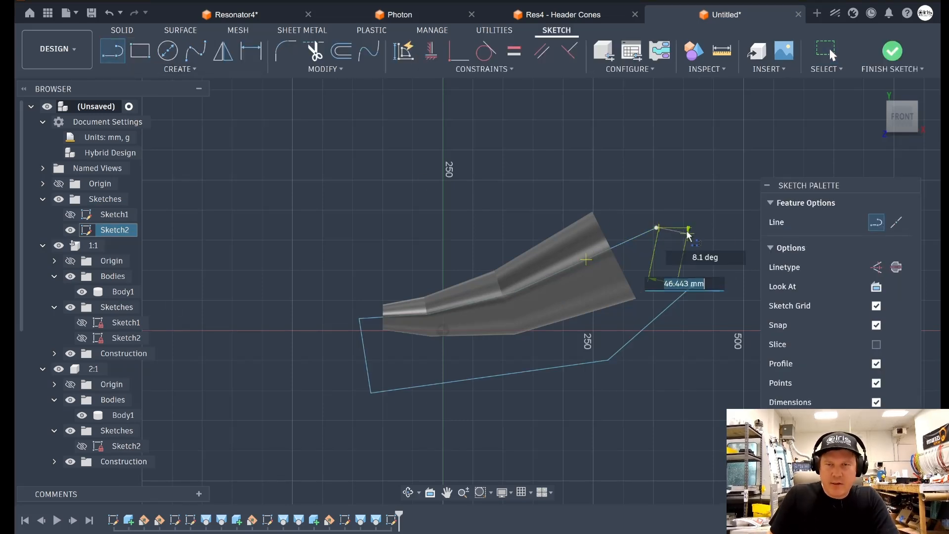
key(Escape)
click(104, 54)
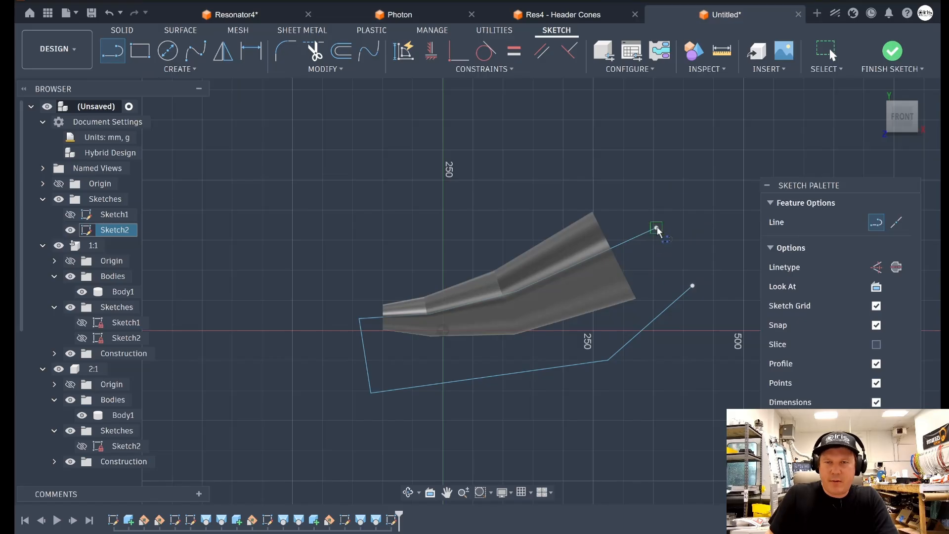
click(655, 228)
click(692, 286)
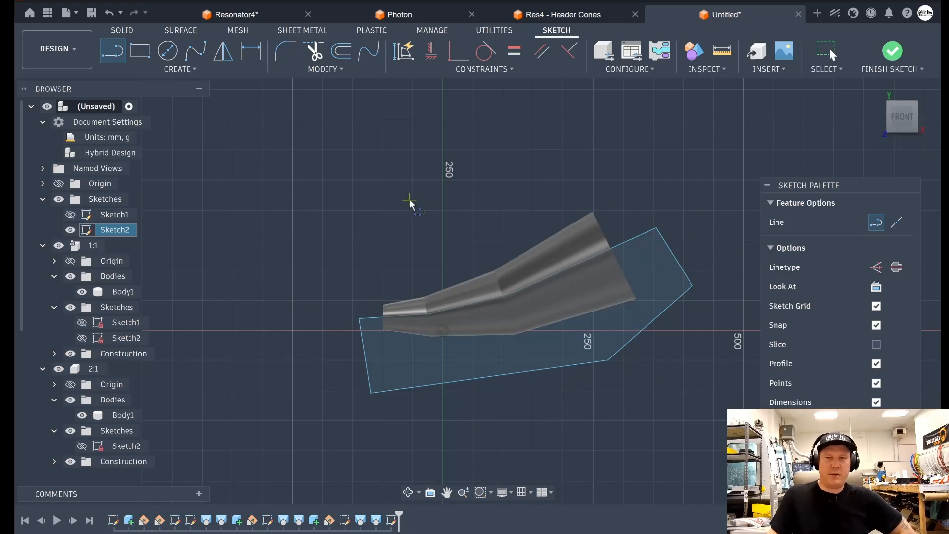
Extrude the closed profile 3 mm as a cut through the cone bodies to slit them lengthwise.
click(122, 30)
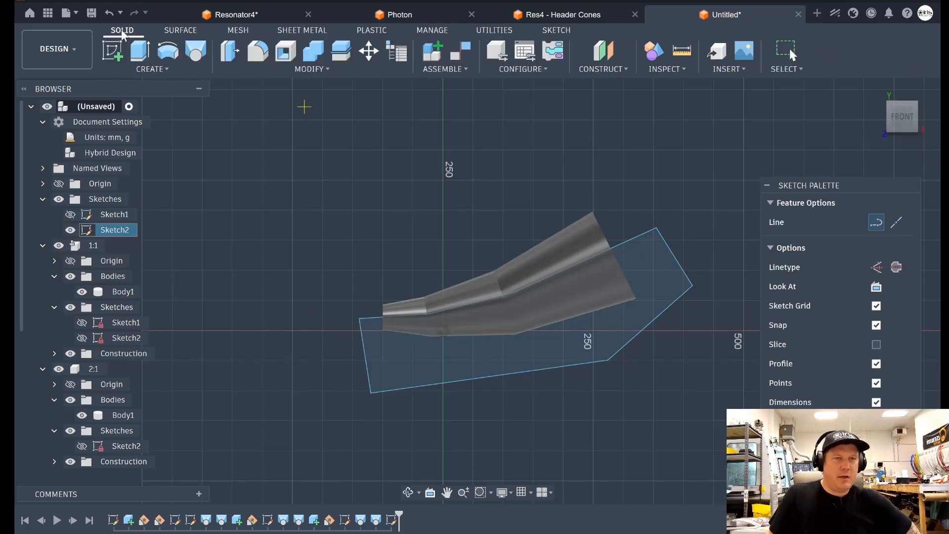
click(140, 51)
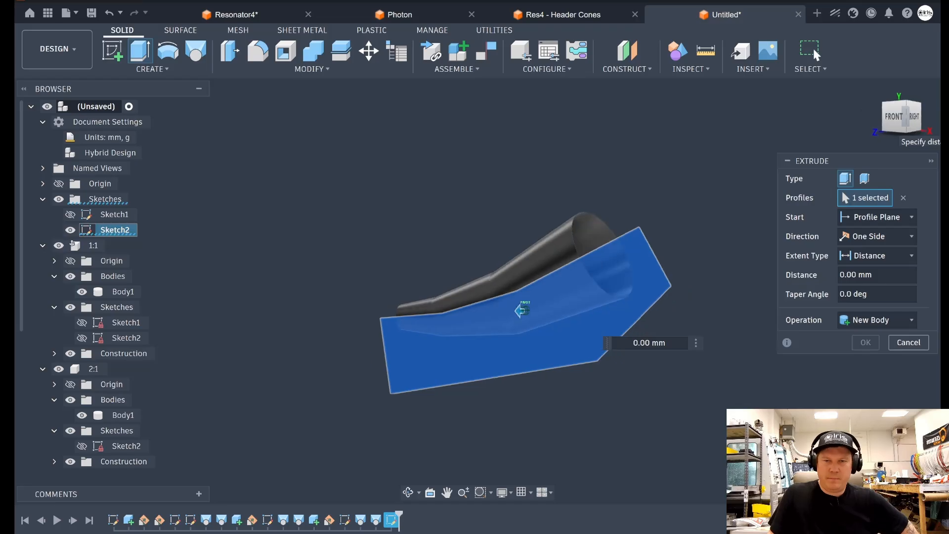
drag(888, 125, 875, 126)
scroll(529, 324, up, 5)
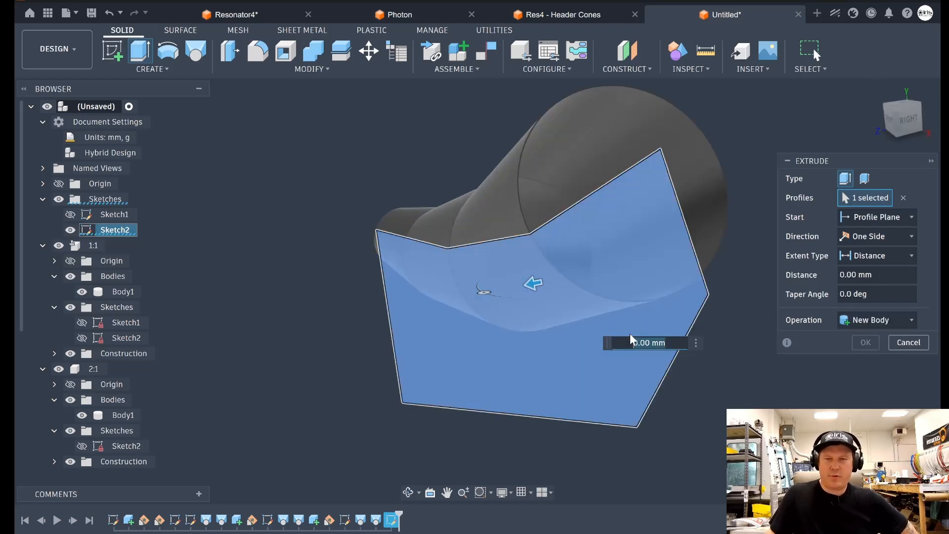
text(3)
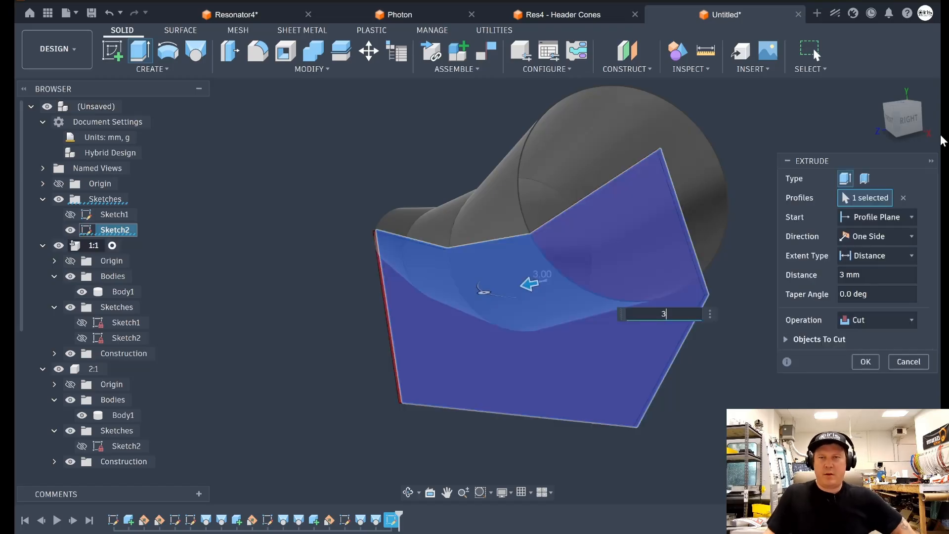
click(871, 321)
click(840, 349)
click(786, 339)
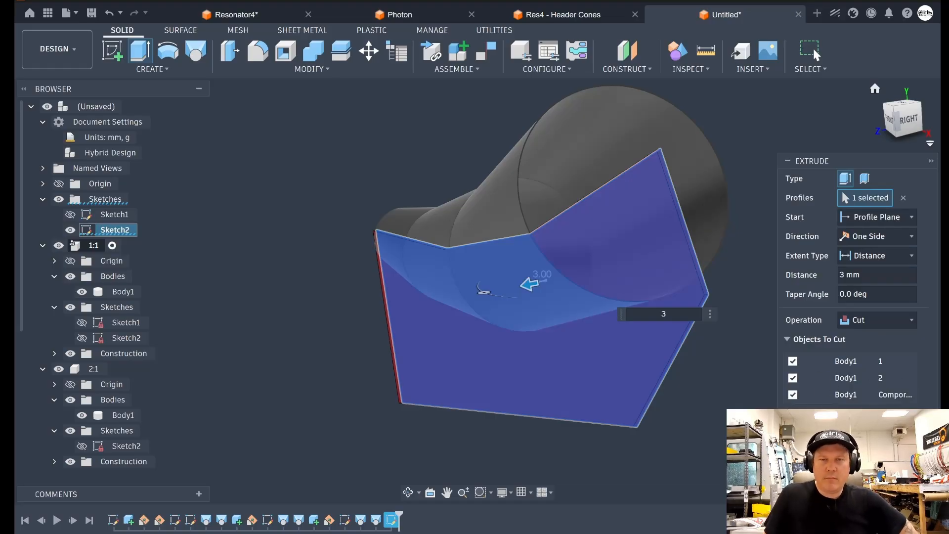
click(874, 421)
Examine the lengthwise slit along the cone sections from the narrow end and the underside.
drag(890, 121, 894, 81)
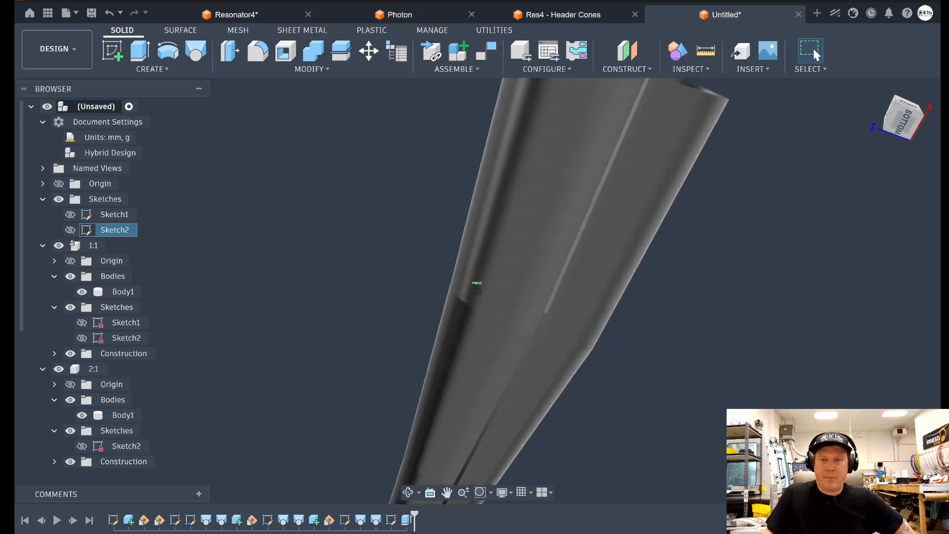
shift+middle_drag(887, 262, 894, 143)
click(894, 127)
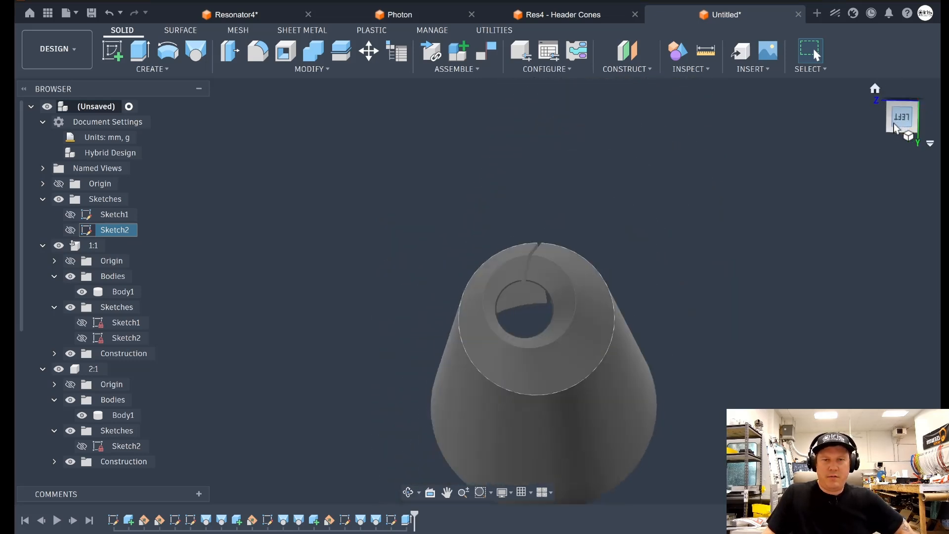
scroll(543, 237, up, 6)
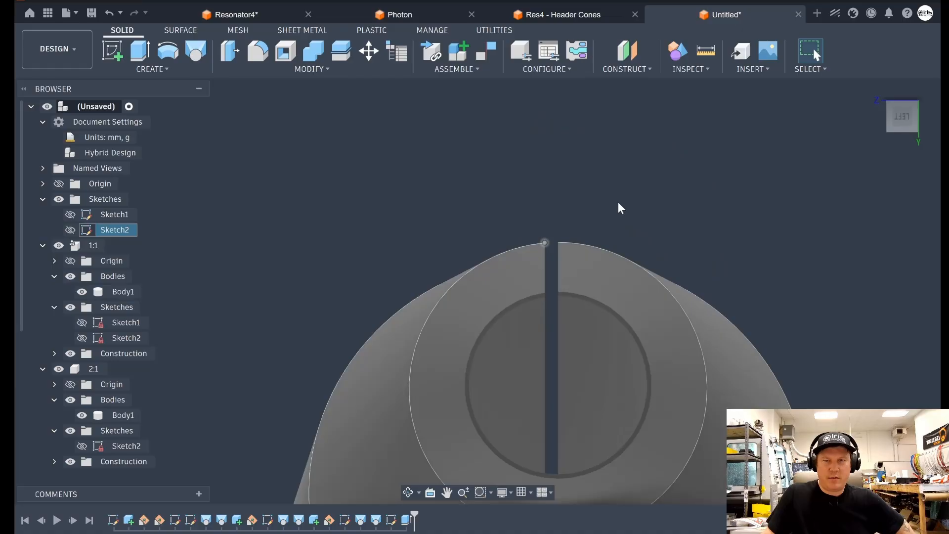
drag(884, 117, 898, 144)
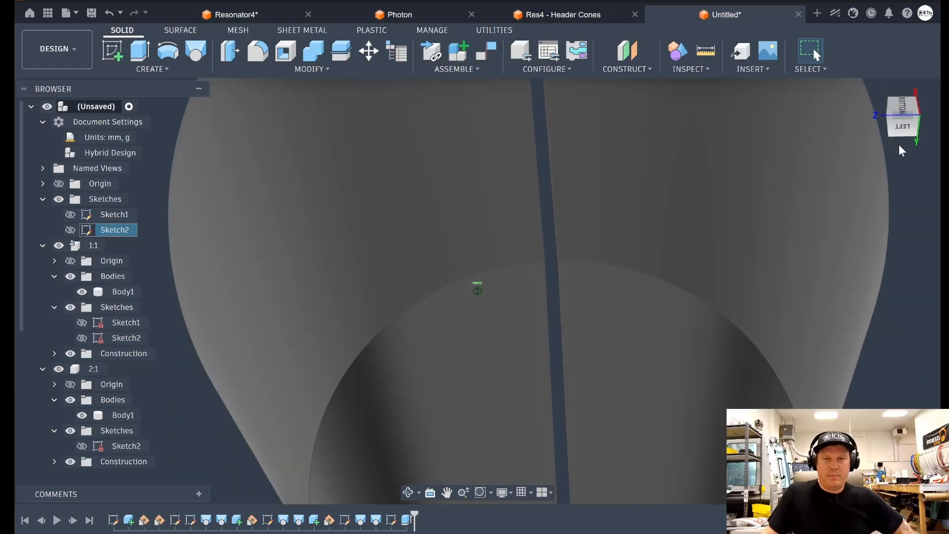
scroll(542, 257, down, 8)
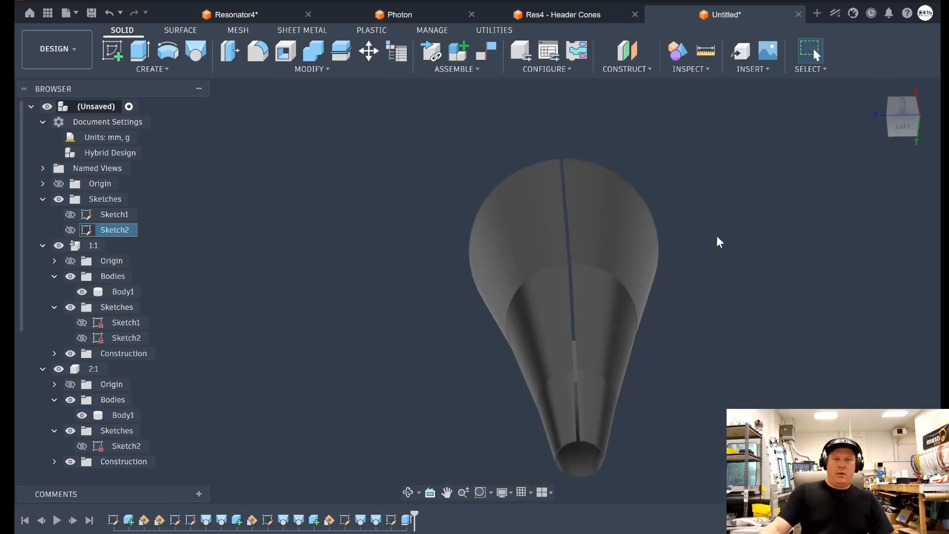
scroll(497, 176, up, 8)
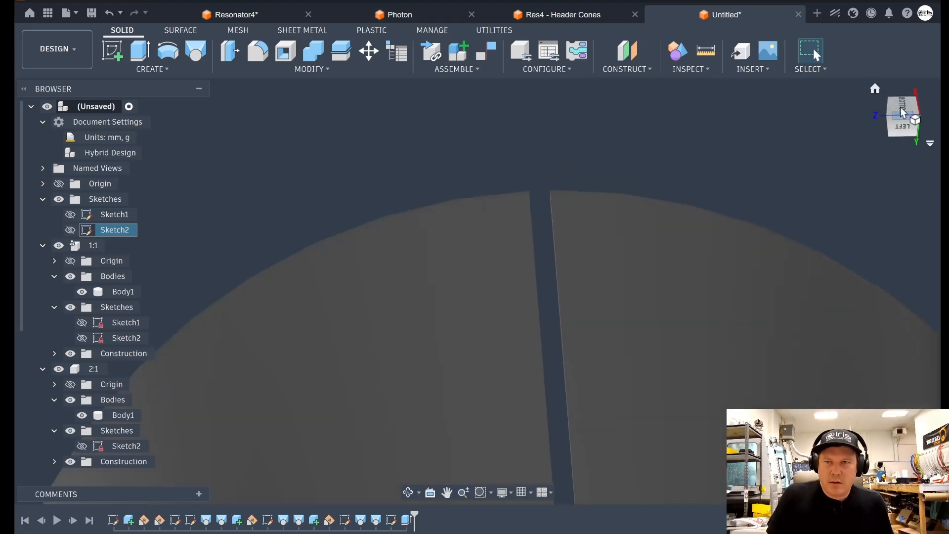
drag(901, 109, 859, 133)
scroll(575, 154, down, 5)
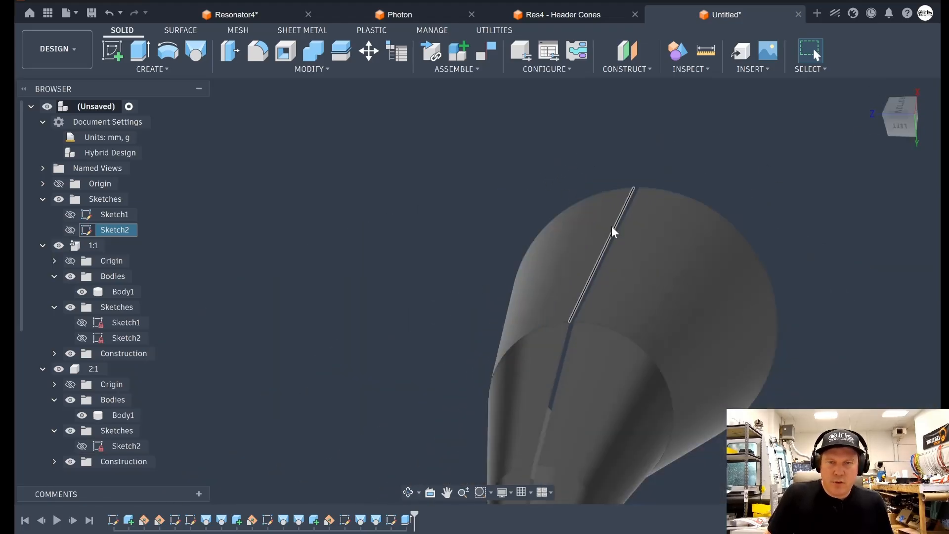
scroll(612, 229, up, 4)
scroll(621, 219, down, 3)
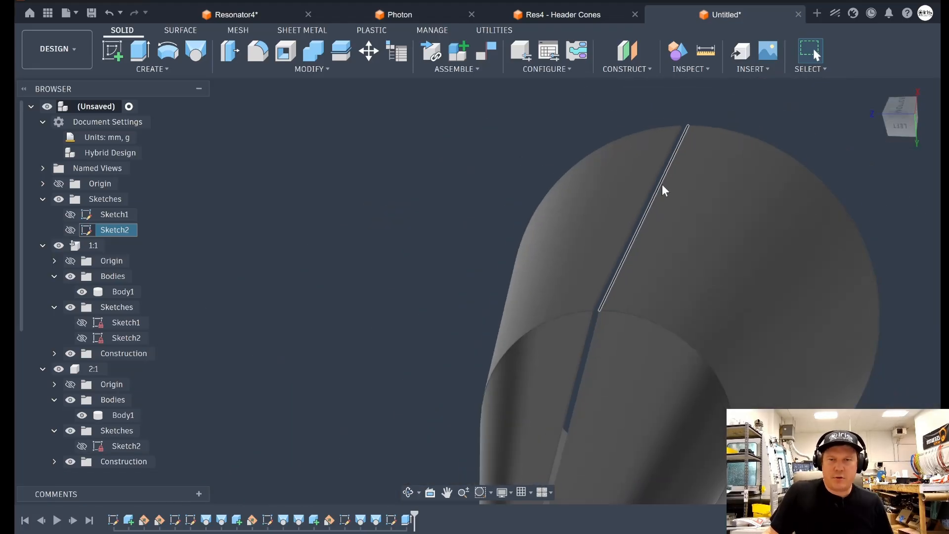
mouse_move(900, 117)
mouse_down()
mouse_move(925, 119)
mouse_move(915, 101)
mouse_move(896, 132)
mouse_up()
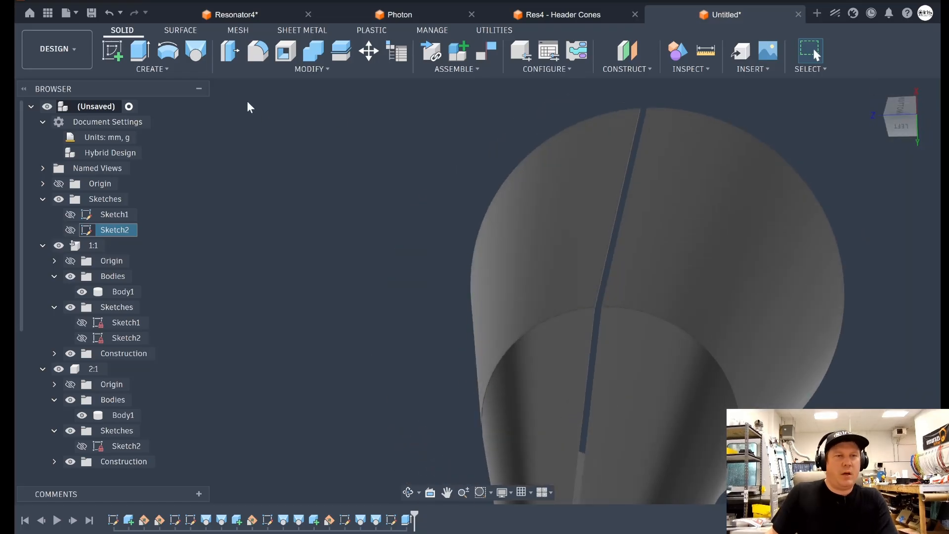
Extrude the slit's edge face on the largest cone section across the gap, leaving only a narrow seam.
key(e)
scroll(650, 105, up, 5)
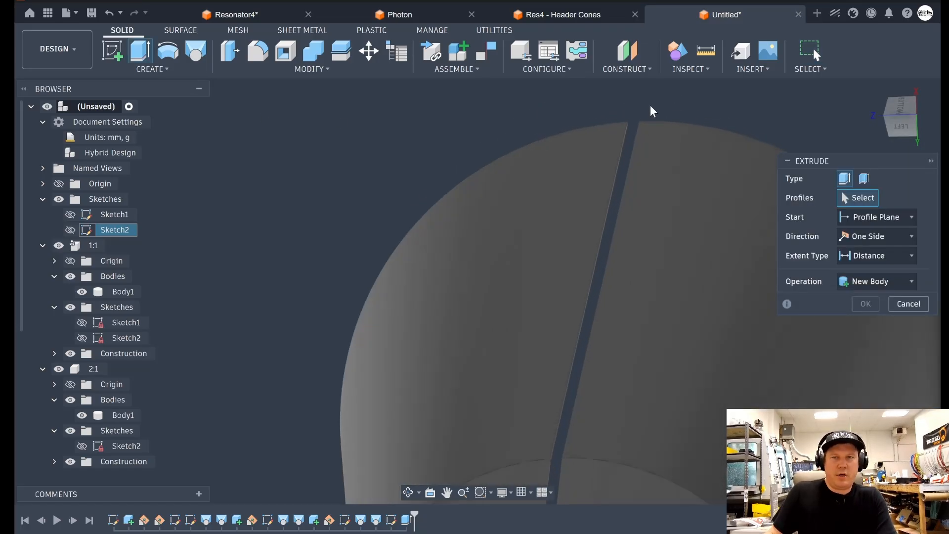
click(594, 168)
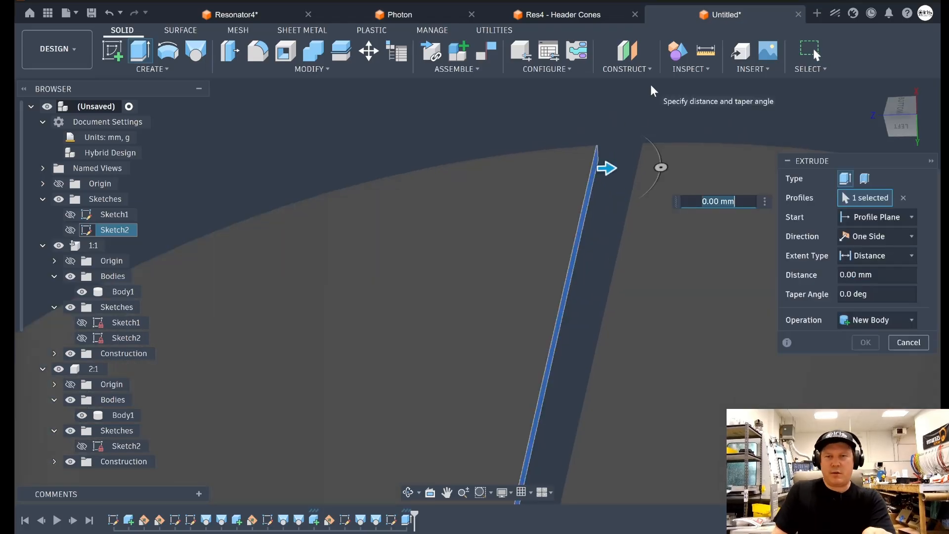
key(BackSpace)
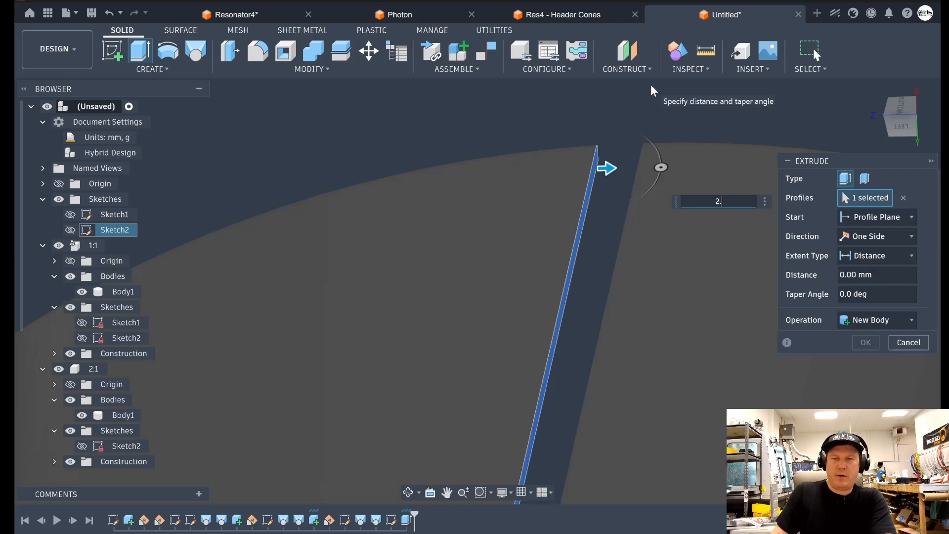
text(2)
key(Return)
scroll(752, 99, down, 6)
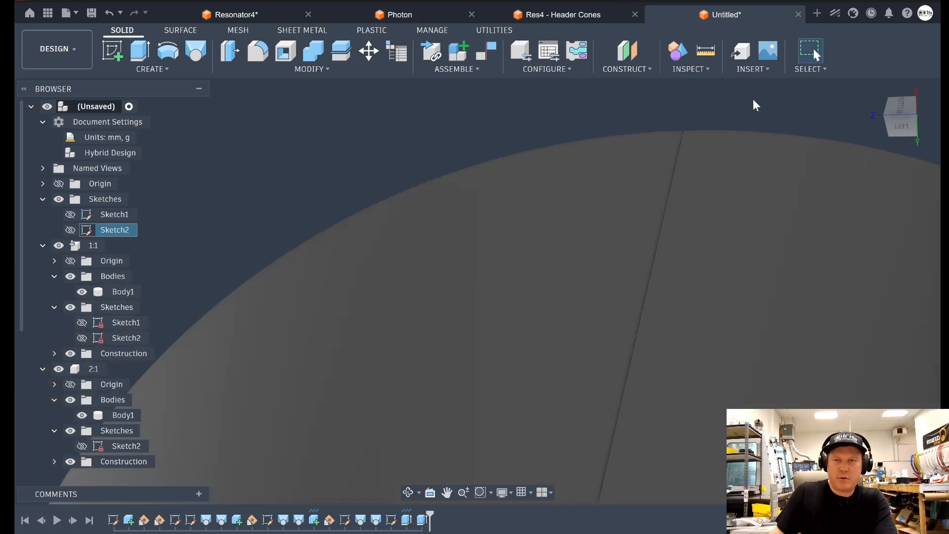
Extrude the slit's edge face on the middle cone section 2.8 mm across the gap.
mouse_move(905, 123)
mouse_down()
mouse_move(912, 104)
mouse_move(905, 123)
mouse_up()
scroll(546, 197, down, 8)
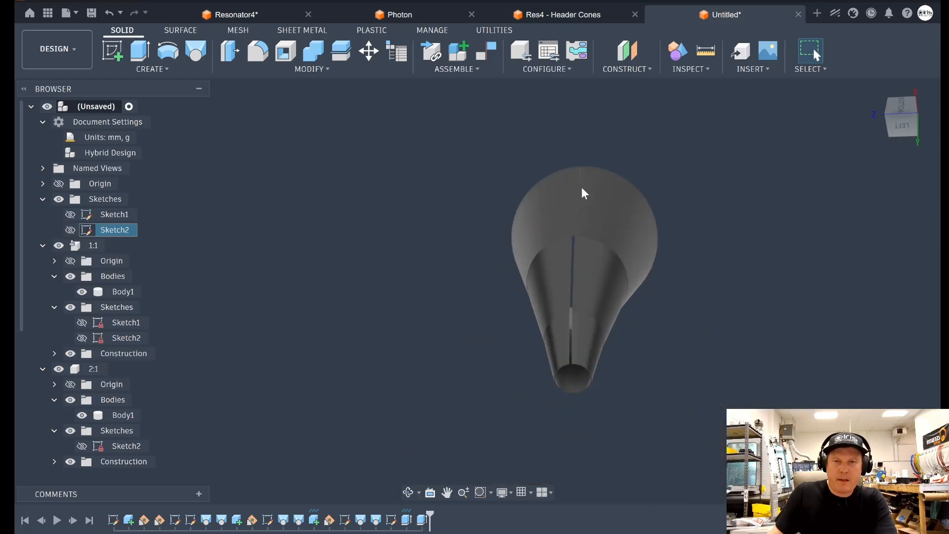
click(140, 53)
scroll(666, 264, up, 10)
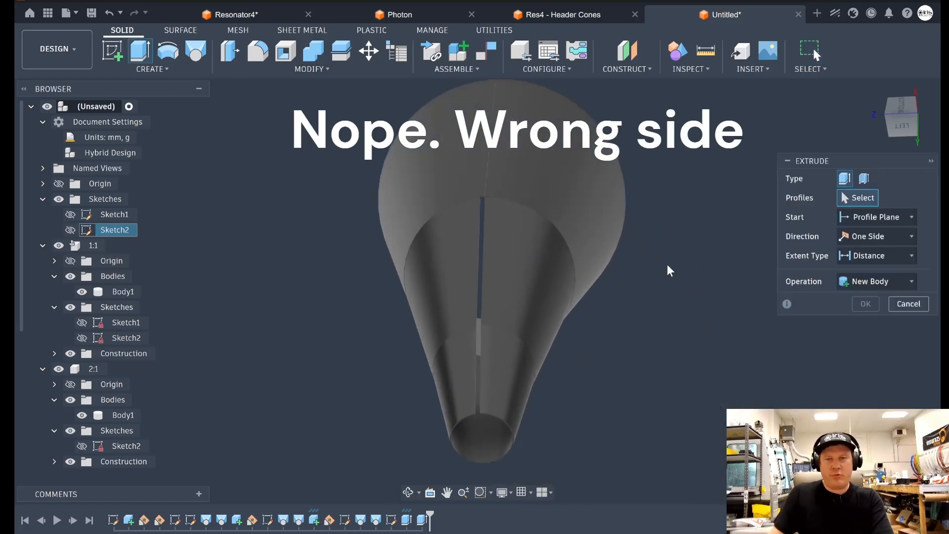
scroll(360, 144, up, 3)
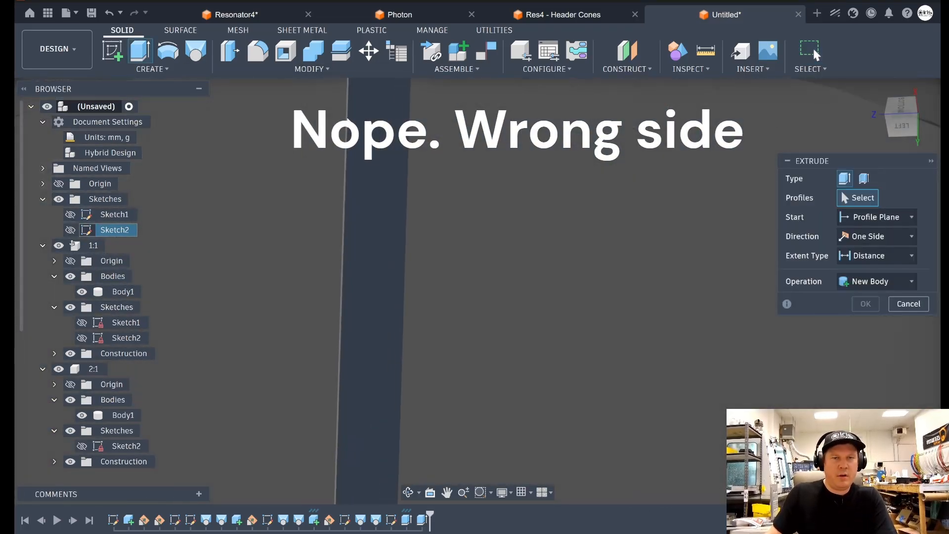
scroll(364, 209, down, 5)
drag(903, 114, 892, 111)
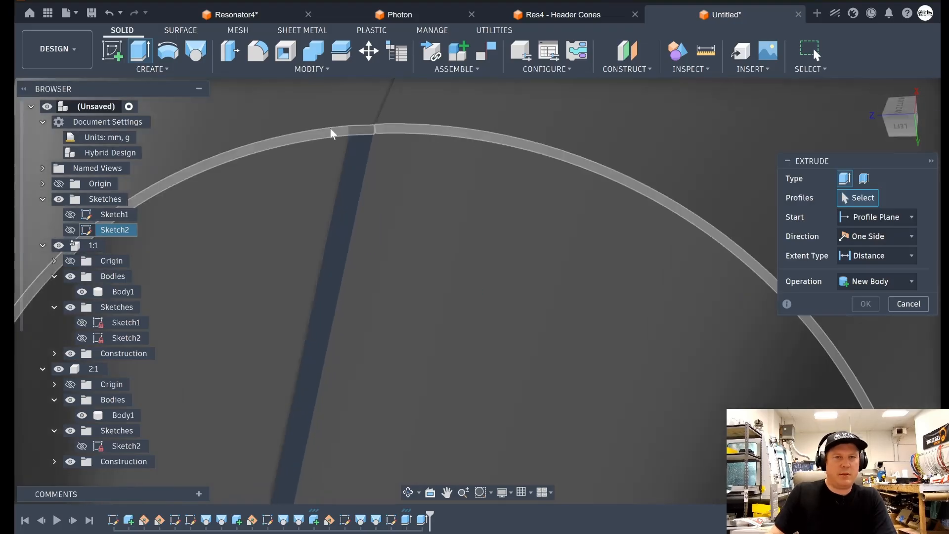
scroll(350, 156, up, 1)
click(347, 149)
text(2)
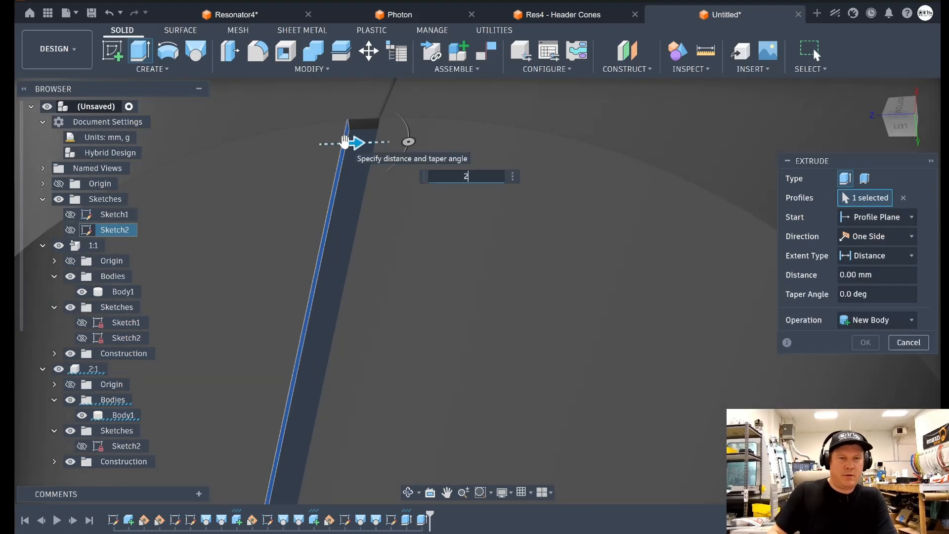
text(.8)
key(Return)
Extrude the slit's edge face on the smallest cone section 2.8 mm across the gap.
scroll(425, 106, down, 5)
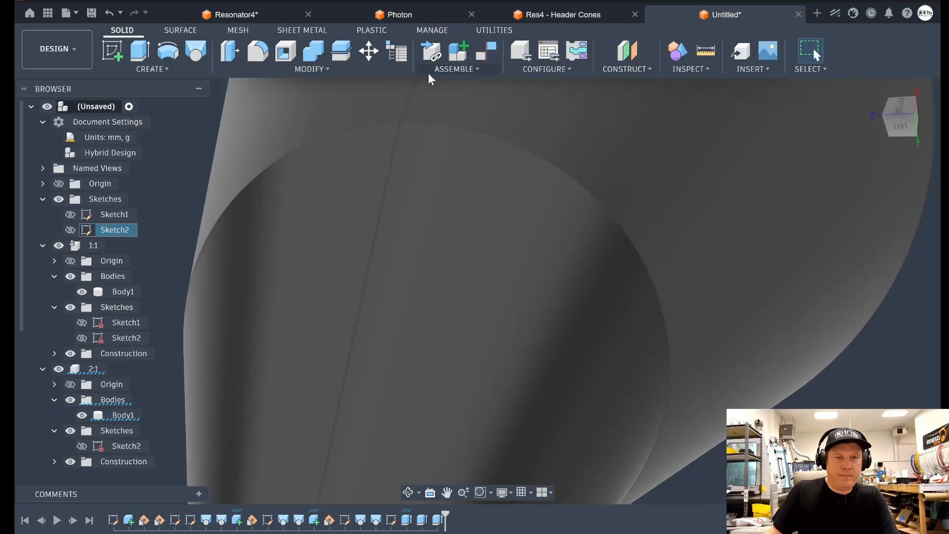
scroll(364, 358, up, 5)
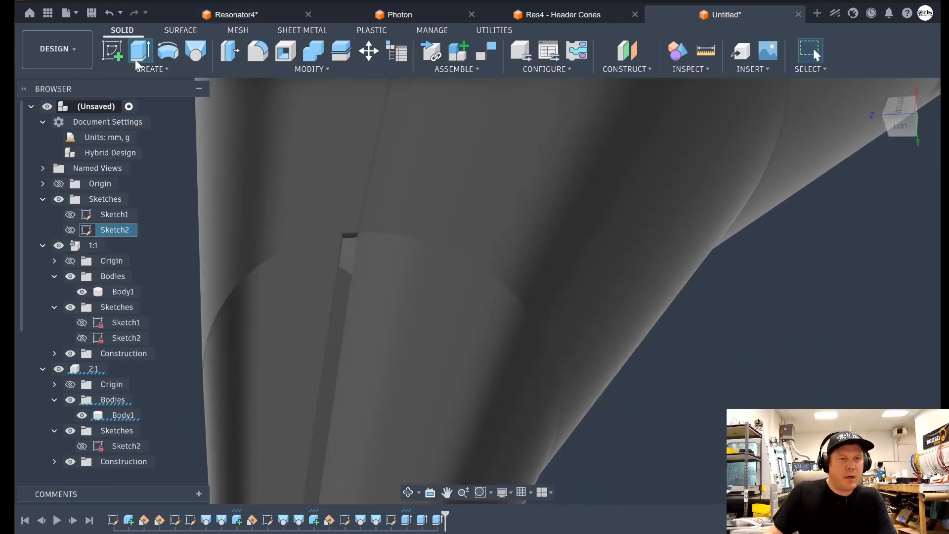
click(137, 59)
scroll(361, 240, up, 5)
click(316, 239)
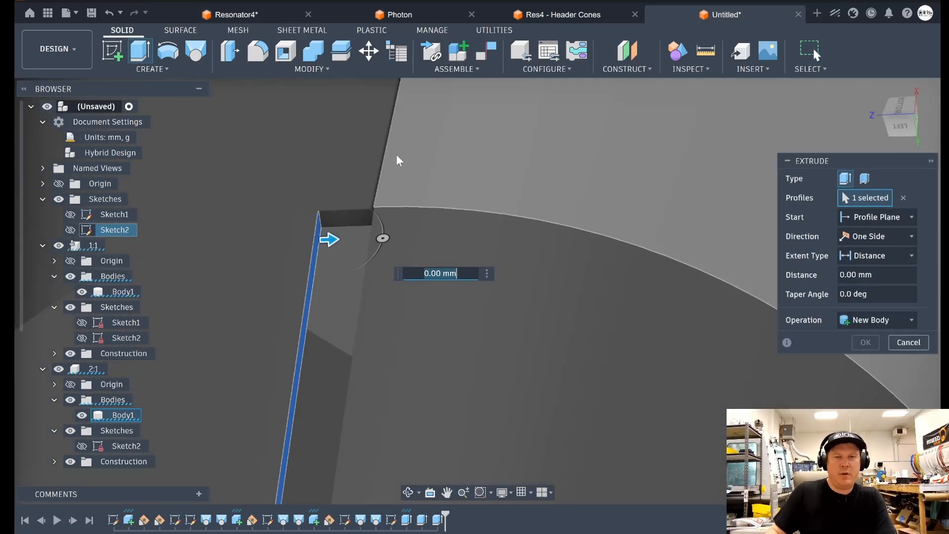
text(2.8)
key(Return)
scroll(500, 148, down, 5)
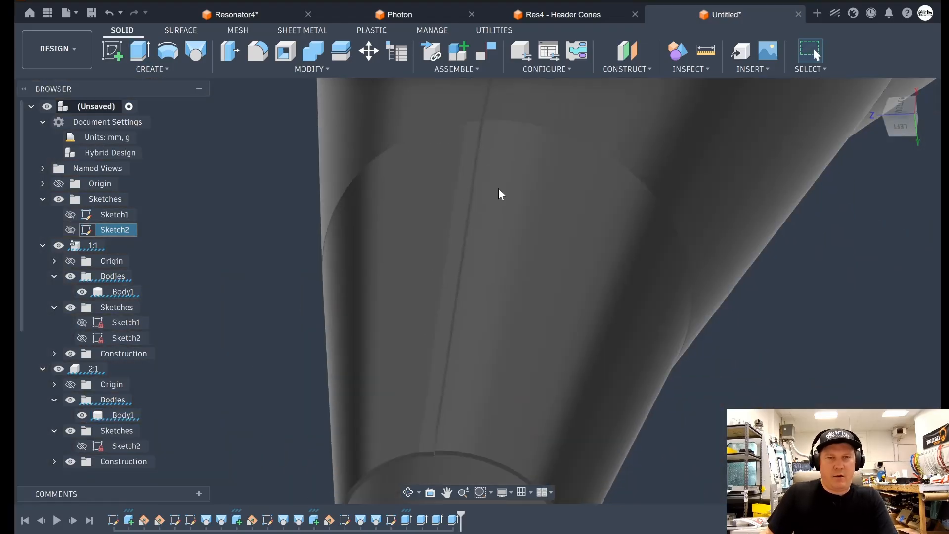
scroll(499, 193, down, 10)
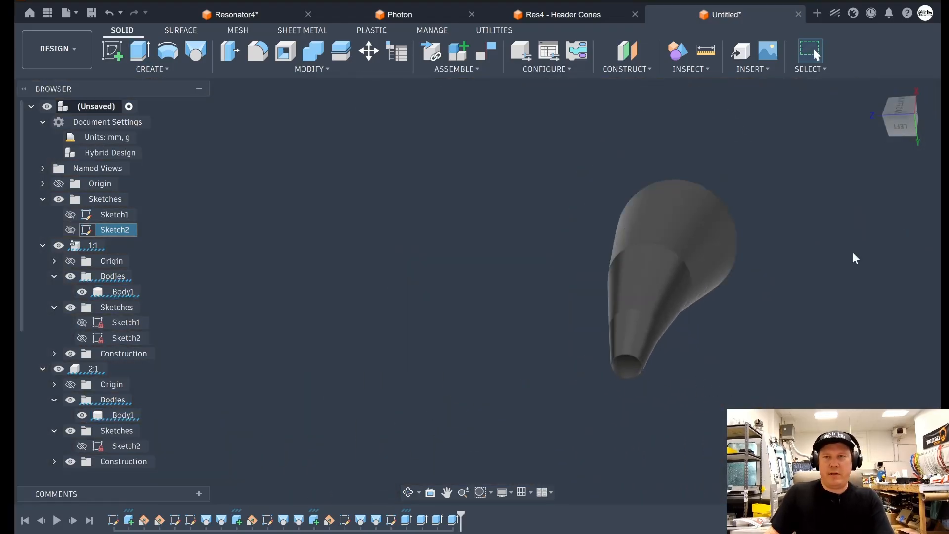
drag(902, 129, 768, 202)
scroll(768, 202, down, 4)
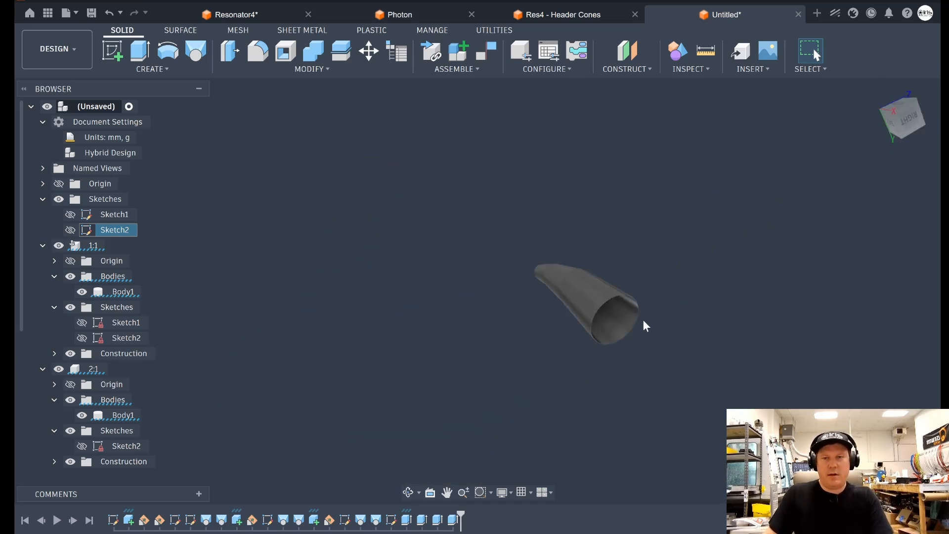
scroll(645, 326, up, 8)
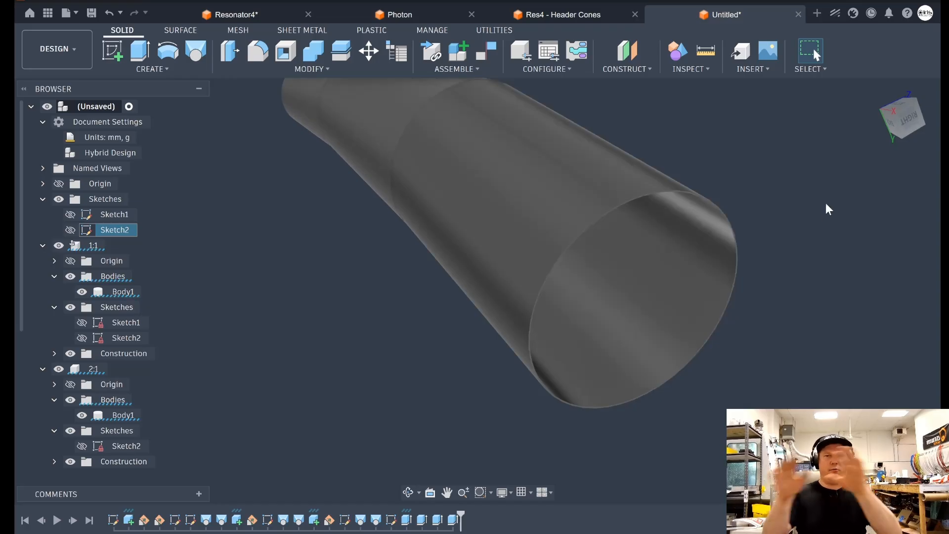
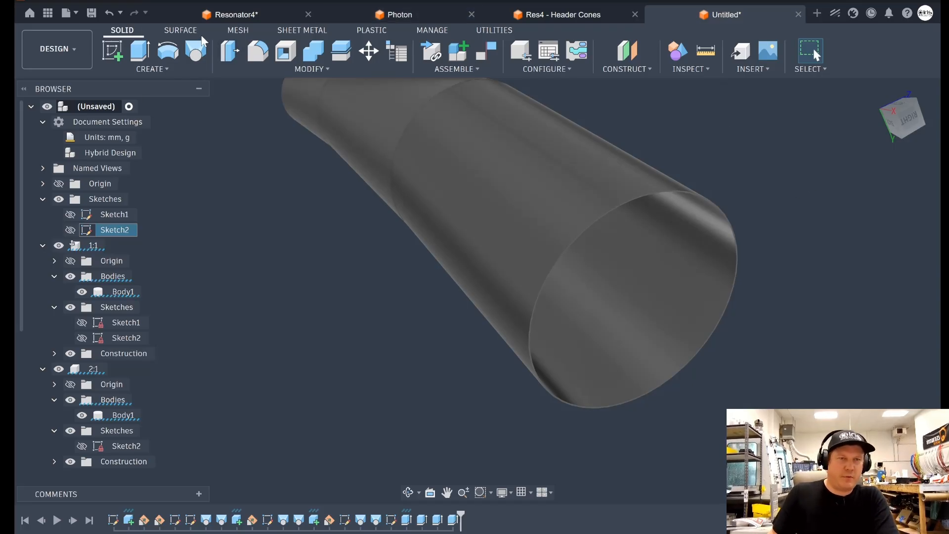
Try to offset the largest cone section's inner face by 0 mm as a new body in the top-level component.
click(180, 31)
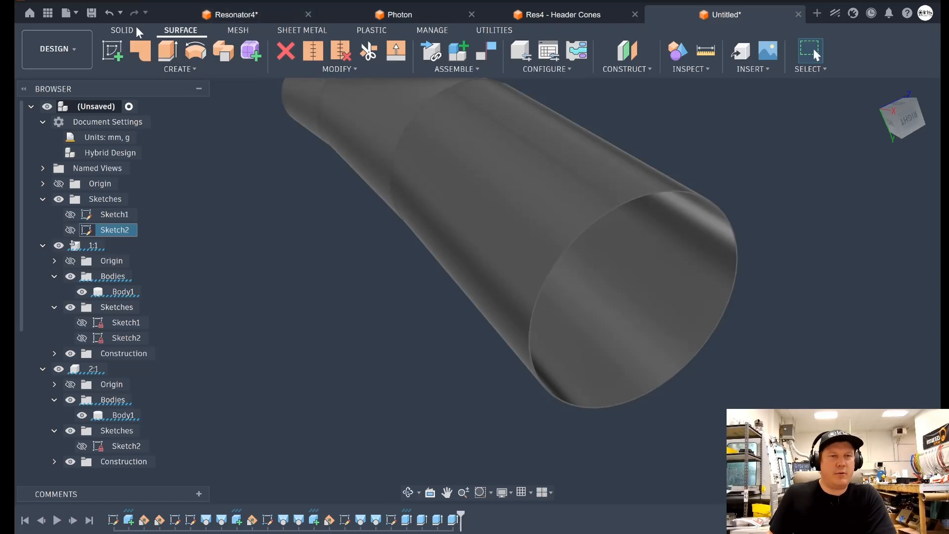
click(186, 73)
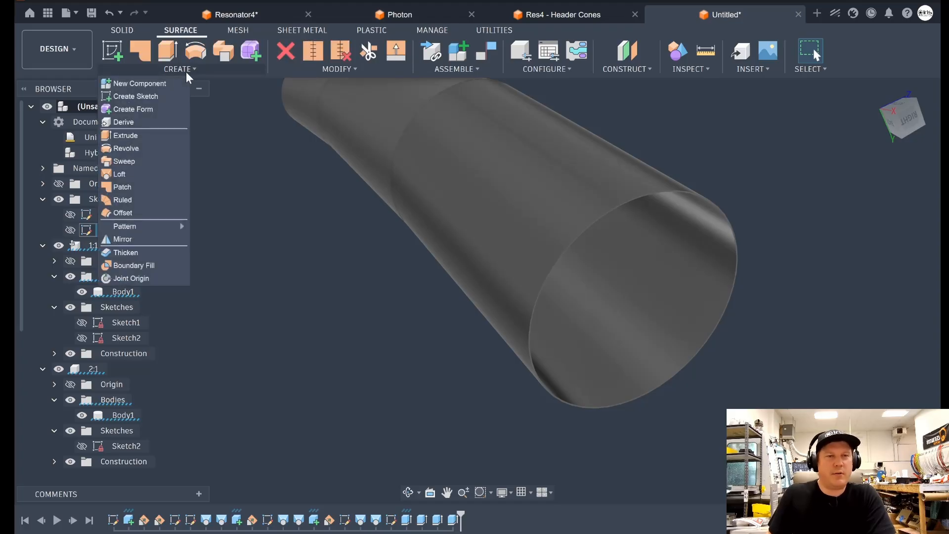
click(123, 212)
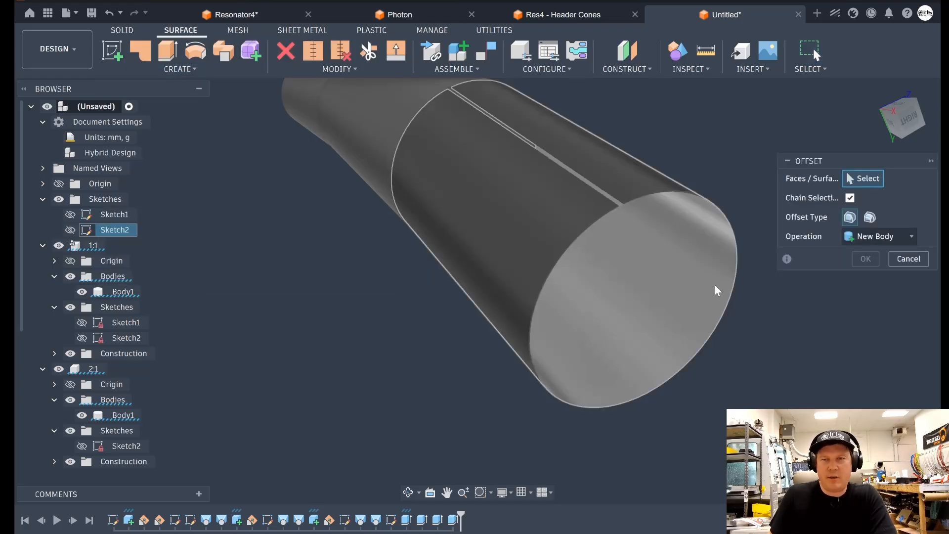
click(717, 289)
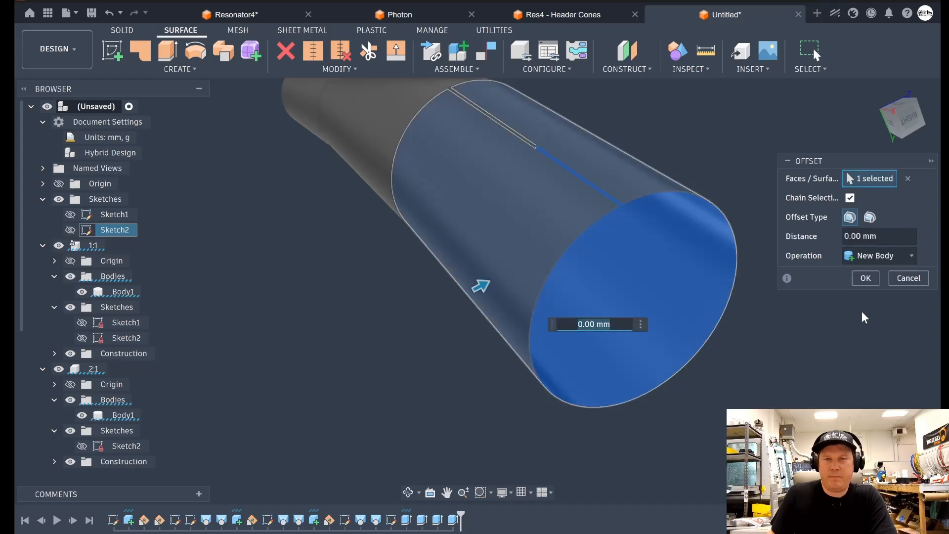
click(879, 235)
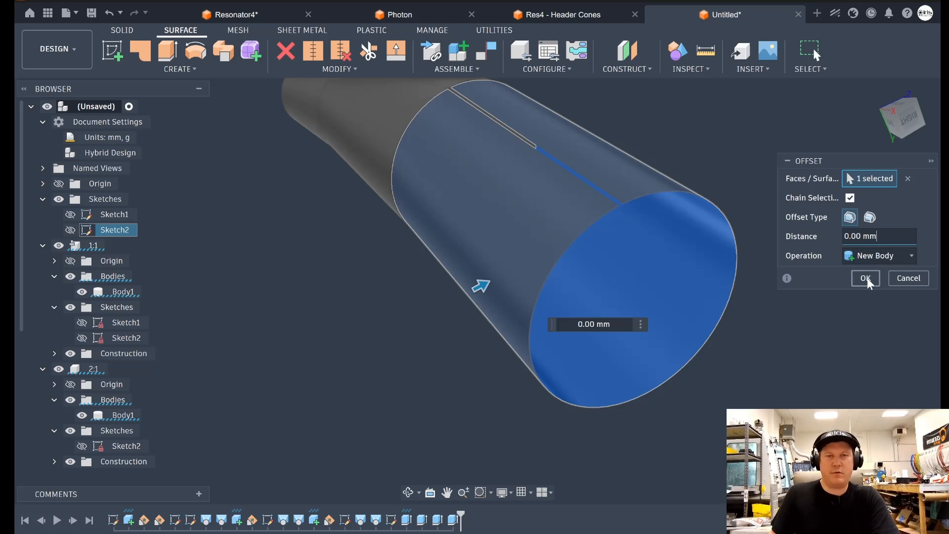
click(865, 278)
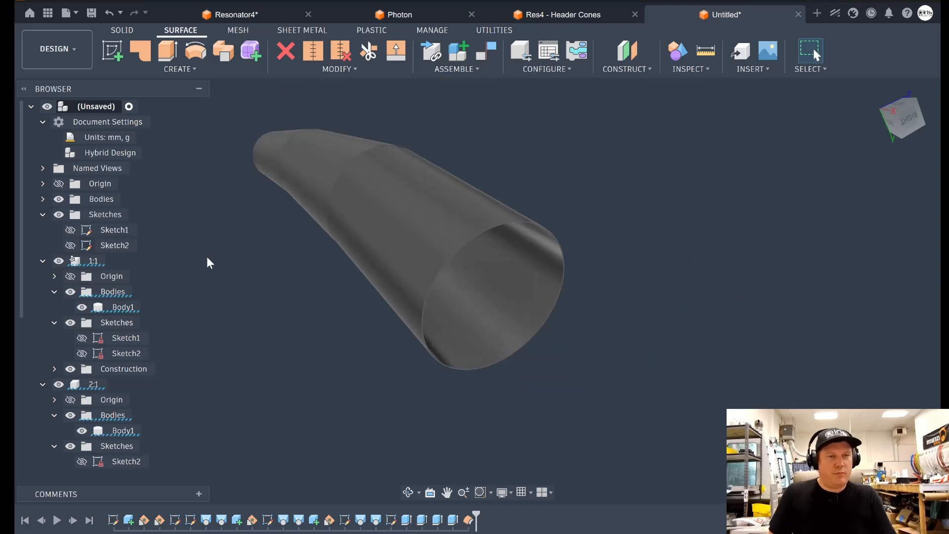
key(ctrl+z)
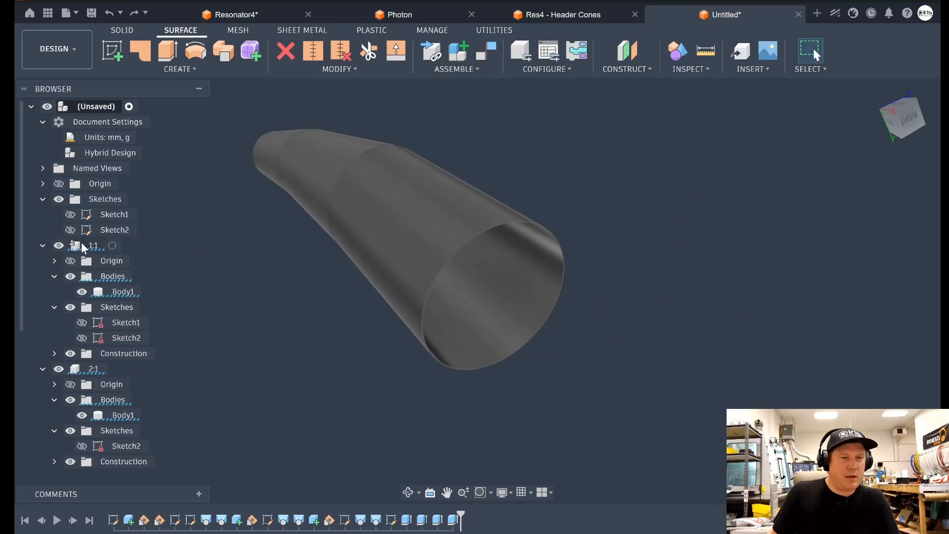
Activate Component3 and offset the largest cone section's inner face by 0 mm as a new surface body.
click(112, 245)
scroll(113, 287, down, 3)
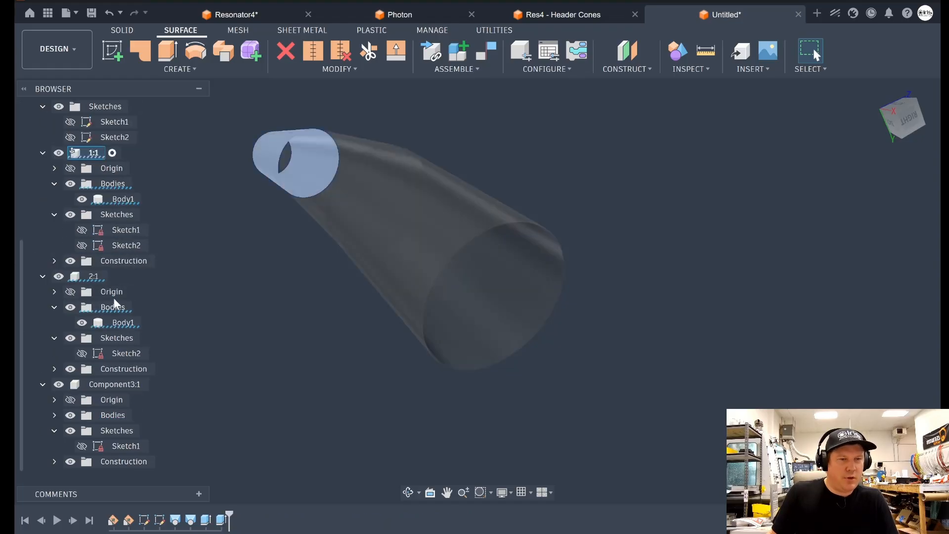
click(155, 384)
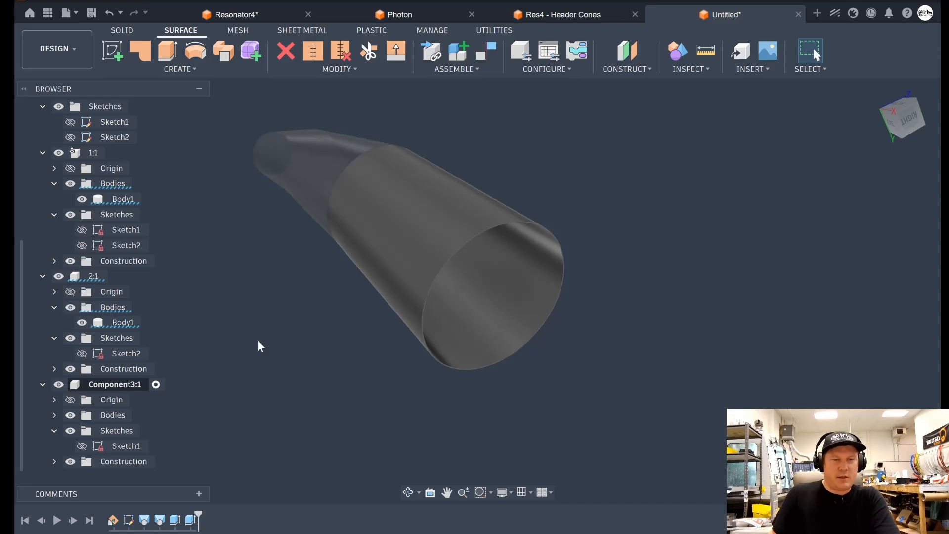
scroll(510, 320, up, 4)
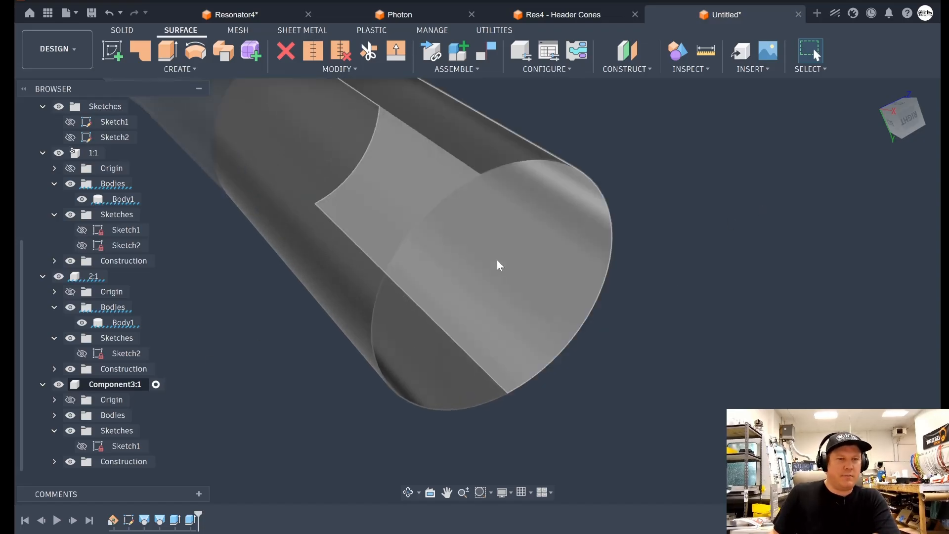
click(173, 70)
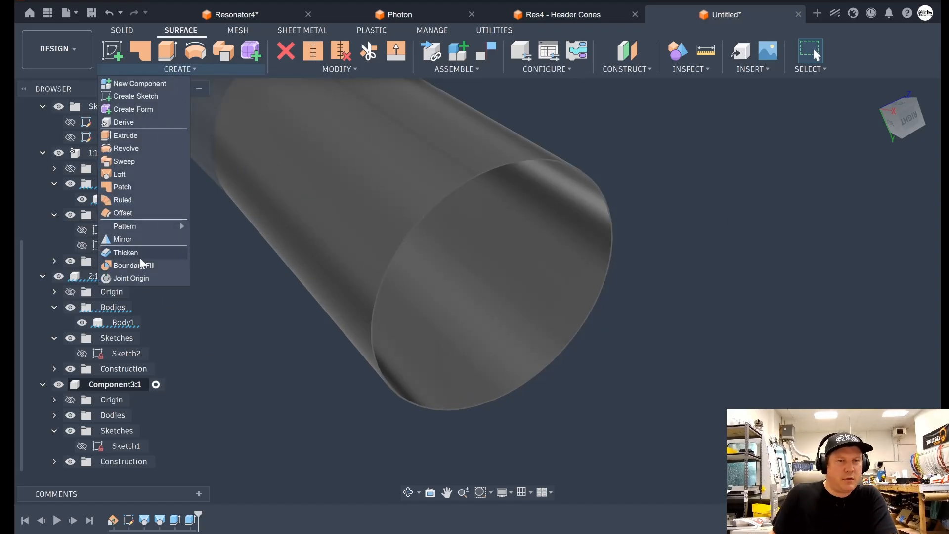
click(141, 212)
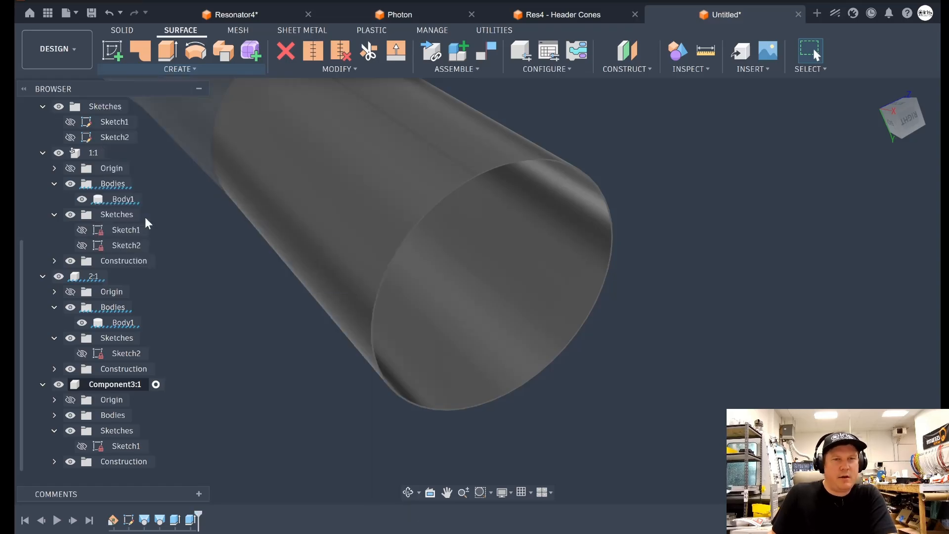
click(550, 251)
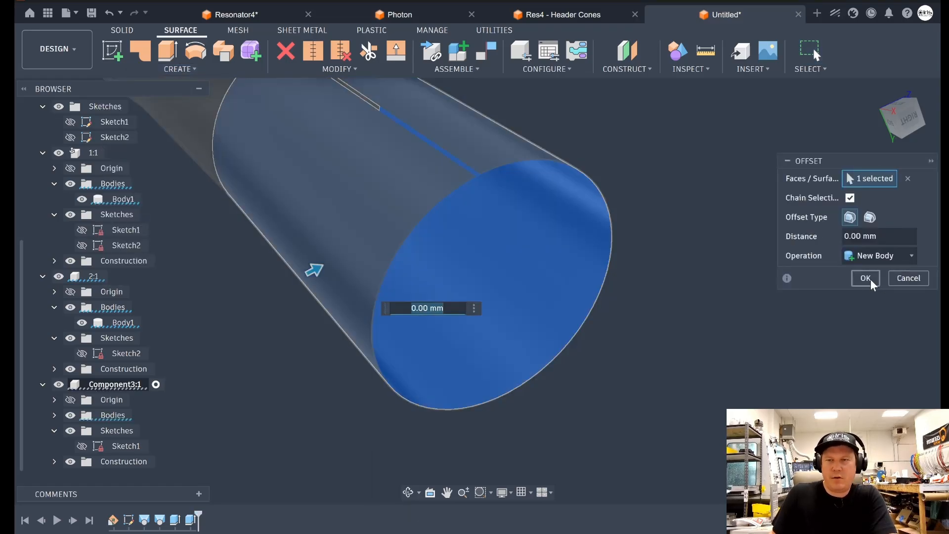
click(864, 279)
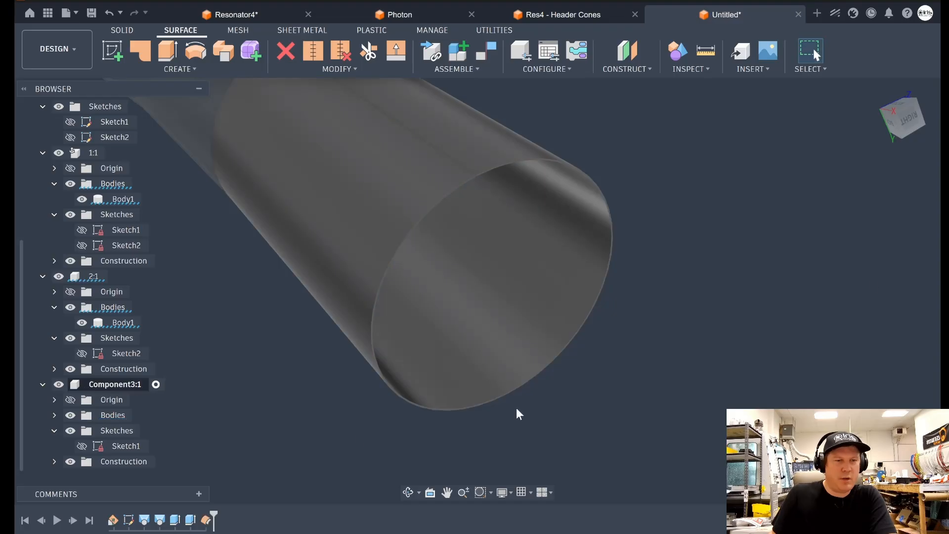
Hide Component3's solid body, leaving its offset surface displayed.
click(54, 415)
scroll(74, 411, down, 1)
click(81, 399)
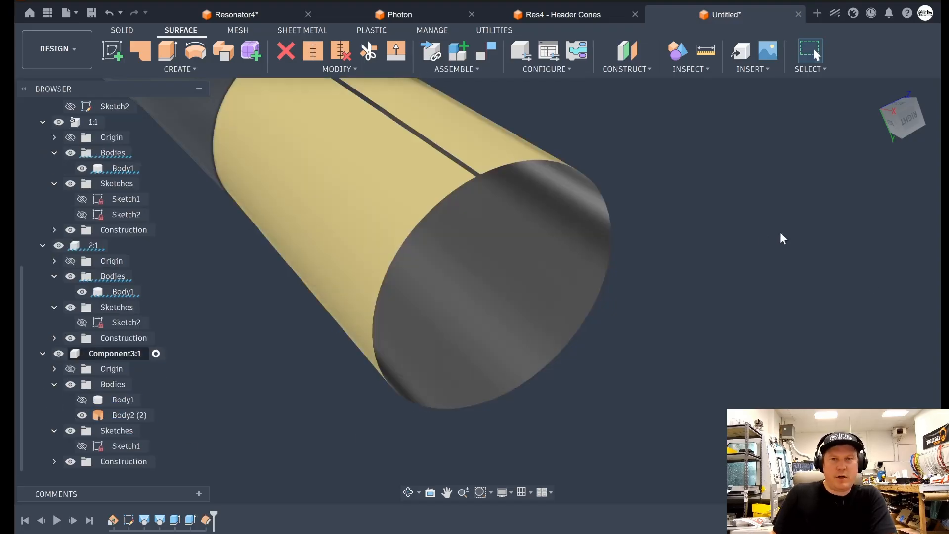
Examine the offset surface along the lengthwise slit and around its wide open end.
shift+middle_drag(783, 239, 618, 210)
scroll(692, 202, up, 3)
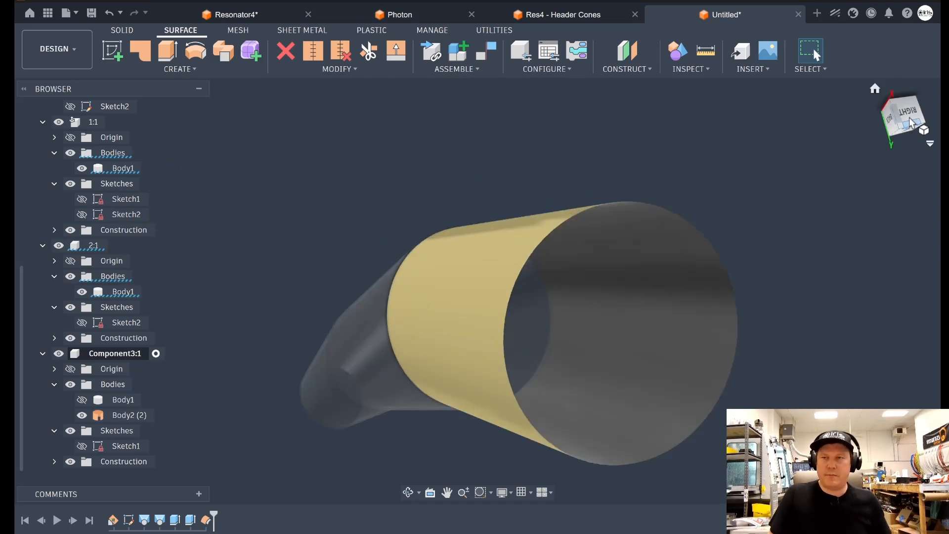
shift+middle_drag(909, 123, 781, 115)
scroll(743, 112, down, 3)
scroll(716, 146, up, 3)
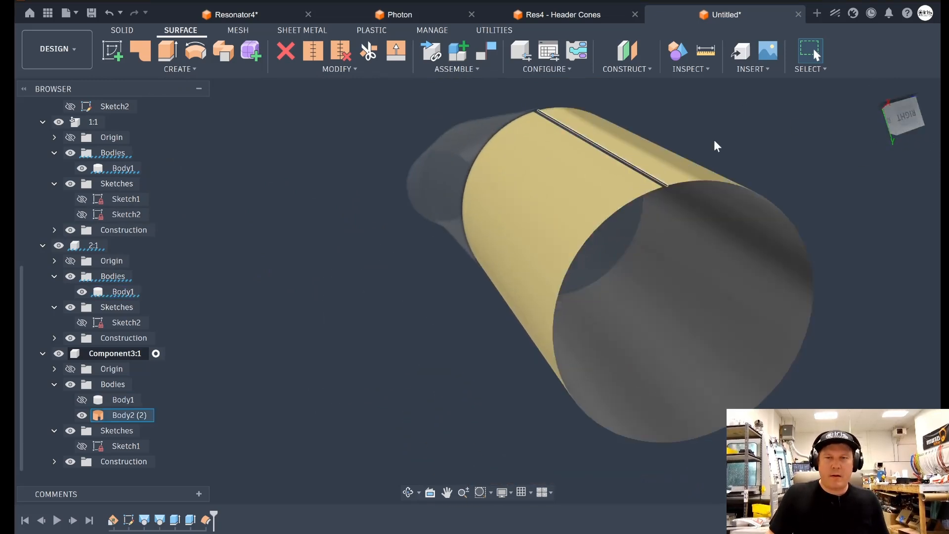
shift+middle_drag(716, 147, 346, 395)
scroll(881, 138, up, 3)
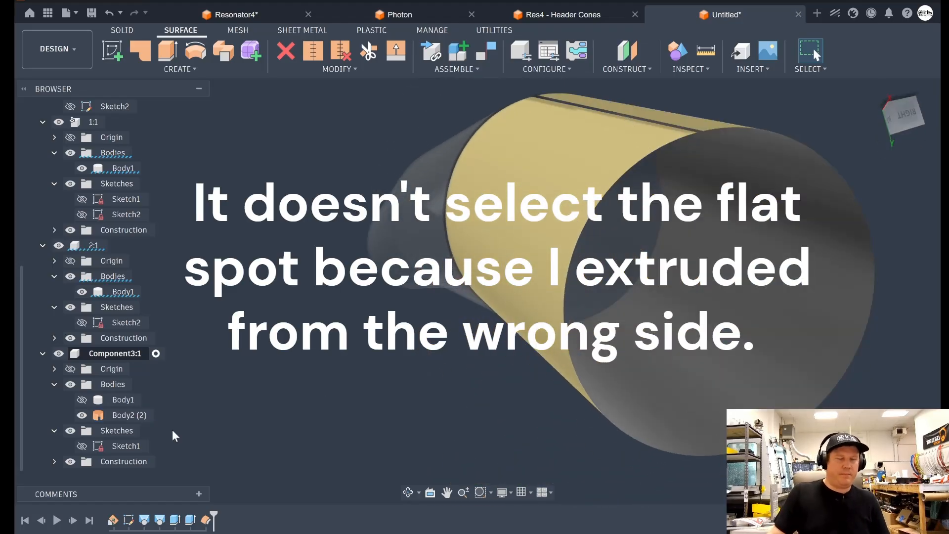
scroll(111, 256, up, 5)
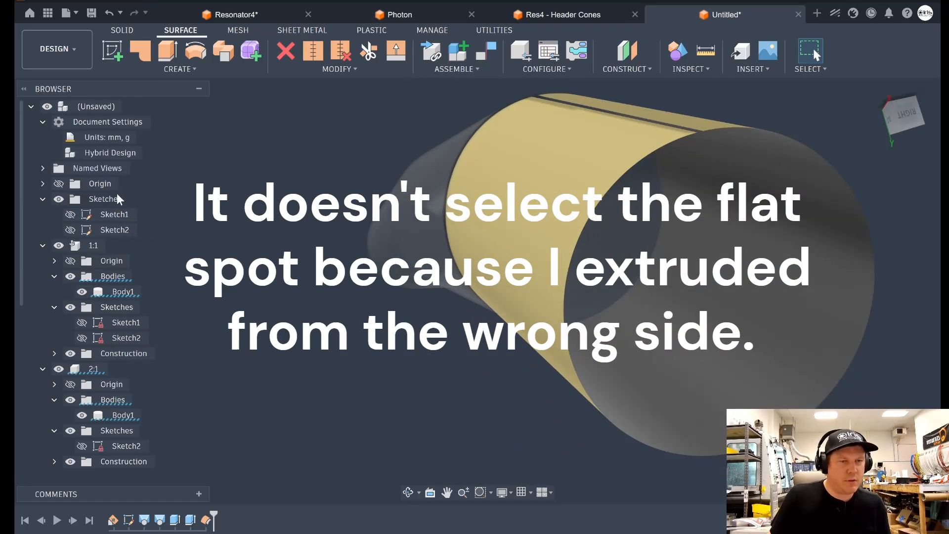
scroll(109, 208, down, 5)
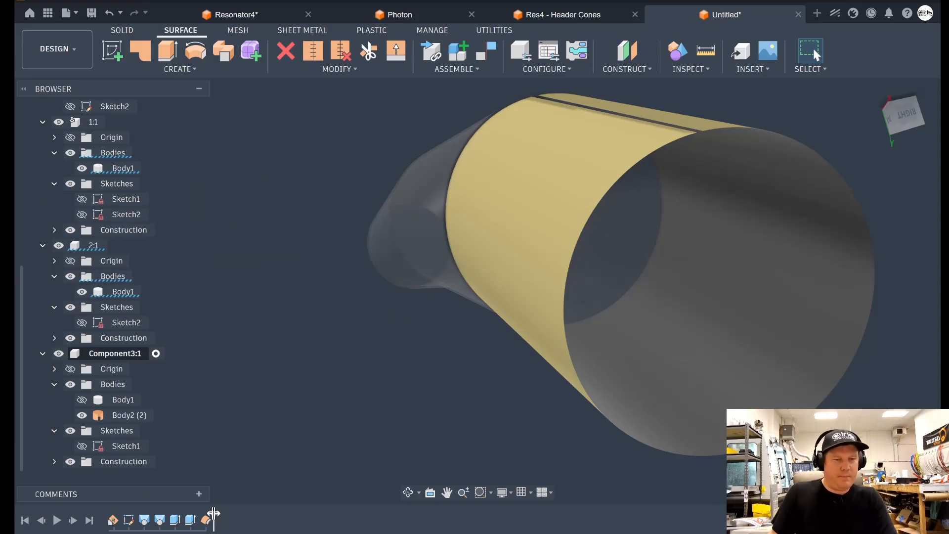
Edit the surface offset to include the narrow flat face beside the seam of the largest cone section.
click(206, 519)
right_click(205, 518)
click(242, 396)
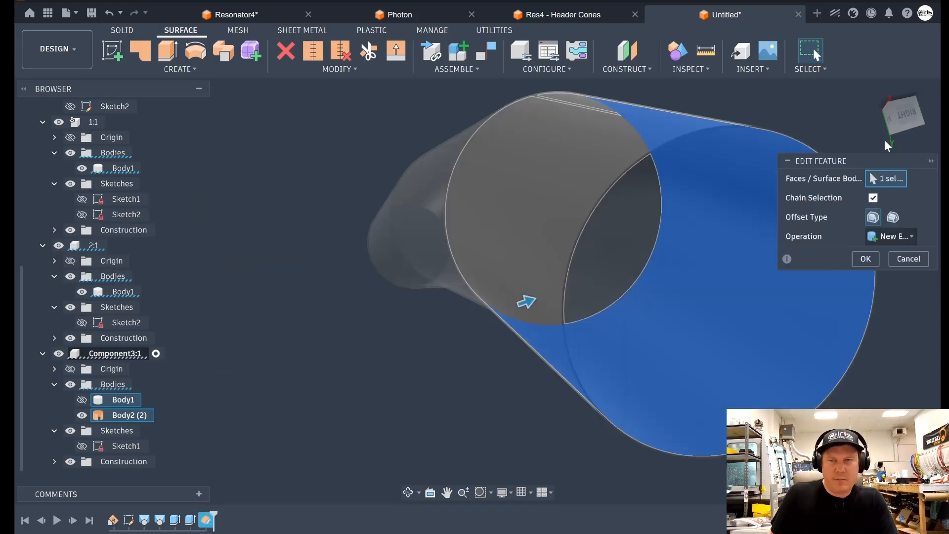
shift+middle_drag(887, 145, 599, 229)
scroll(599, 228, down, 5)
click(866, 278)
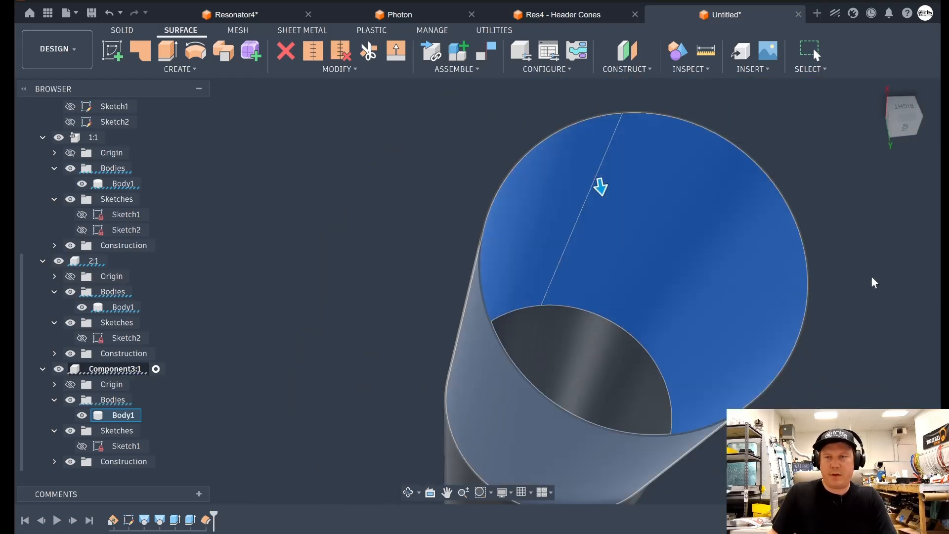
shift+middle_drag(873, 283, 732, 224)
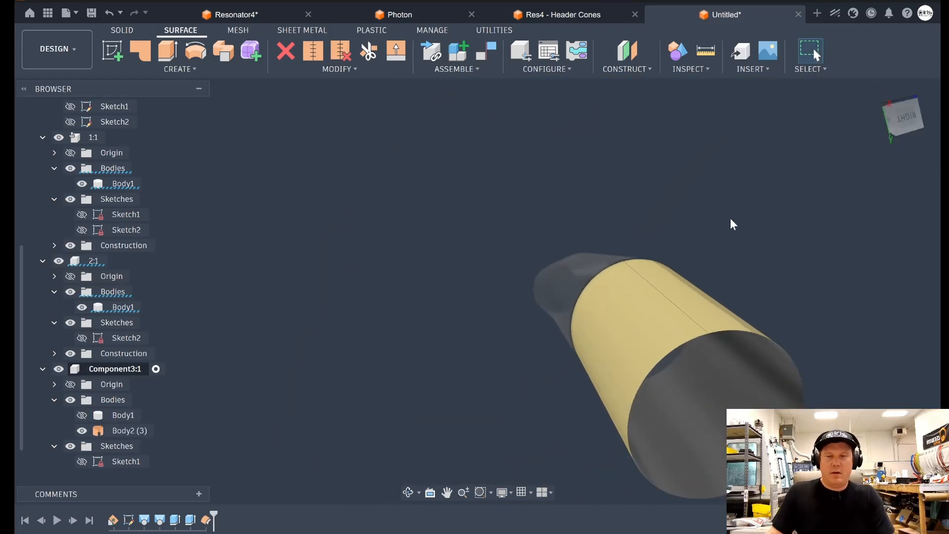
click(188, 70)
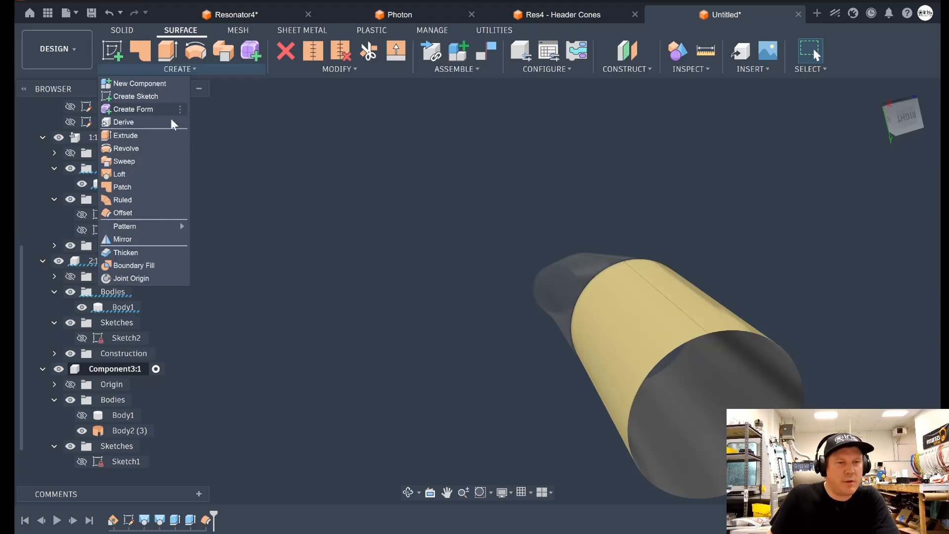
click(188, 72)
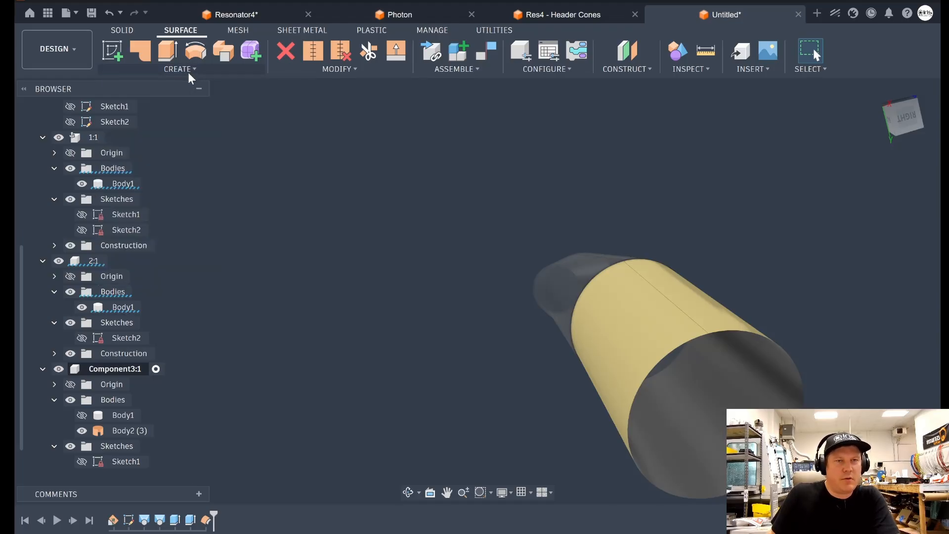
click(186, 70)
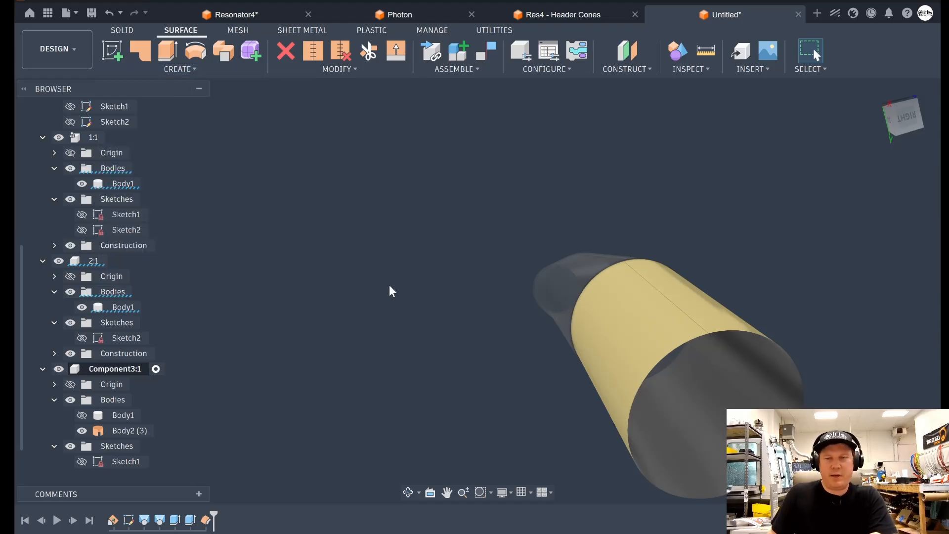
scroll(746, 276, up, 5)
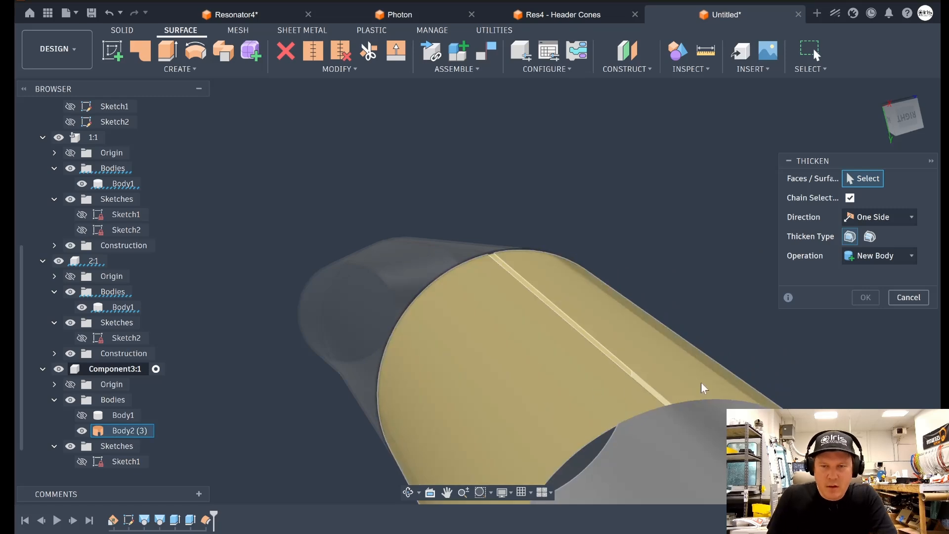
scroll(704, 389, up, 3)
click(663, 250)
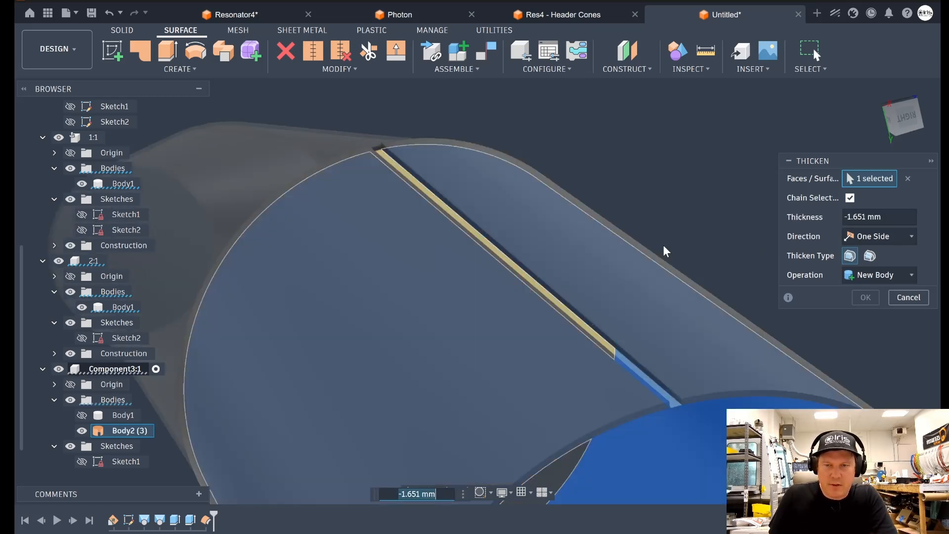
scroll(627, 193, down, 2)
scroll(654, 324, up, 2)
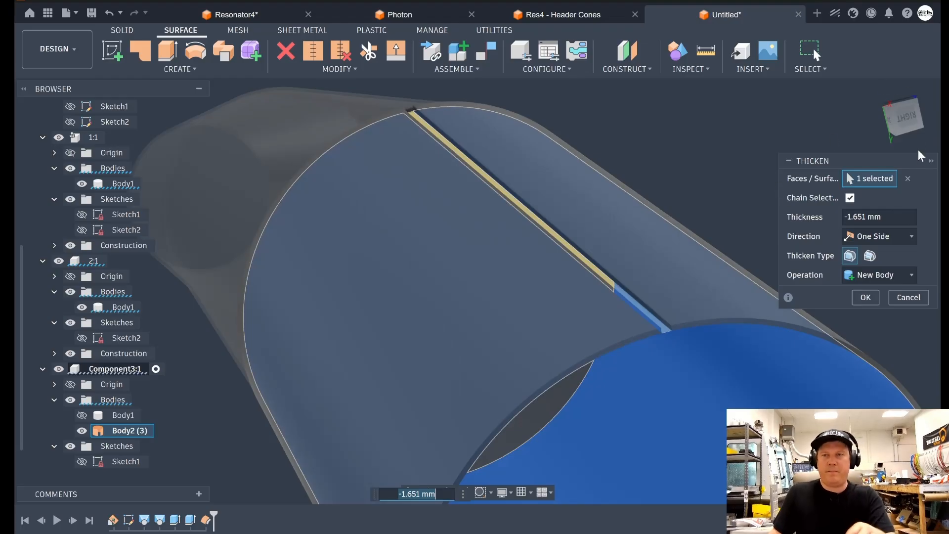
drag(907, 120, 889, 136)
click(908, 297)
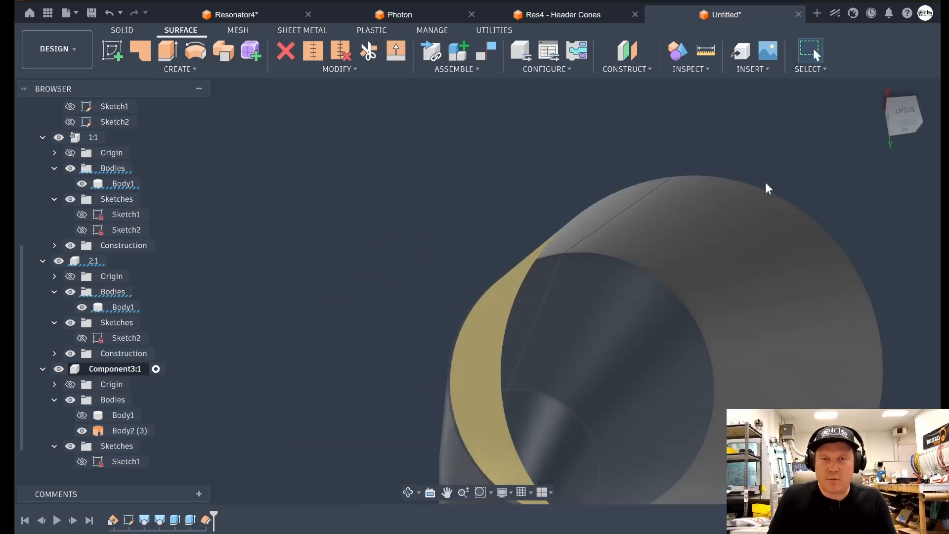
Roll the timeline back to before Component3's surface offset and activate the top-level component.
scroll(767, 189, down, 3)
shift+middle_drag(477, 288, 237, 337)
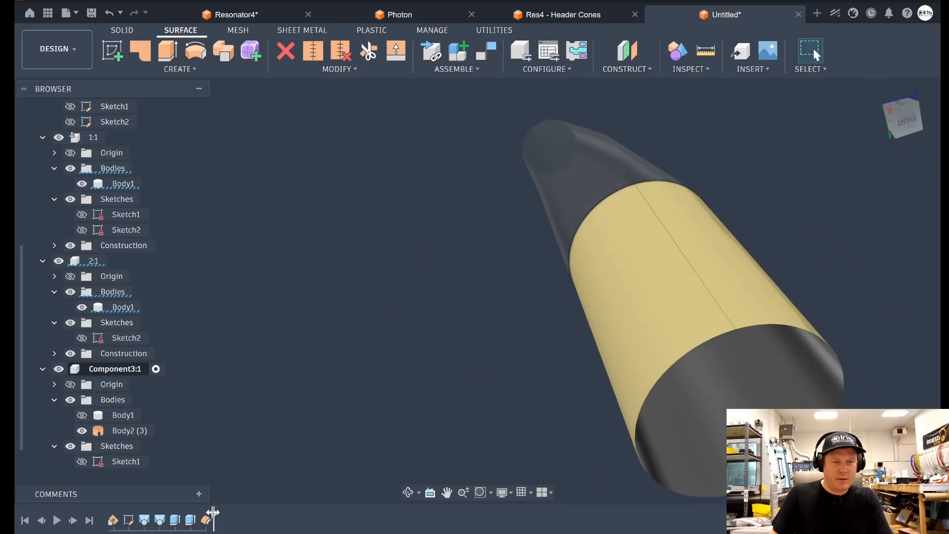
drag(213, 513, 199, 514)
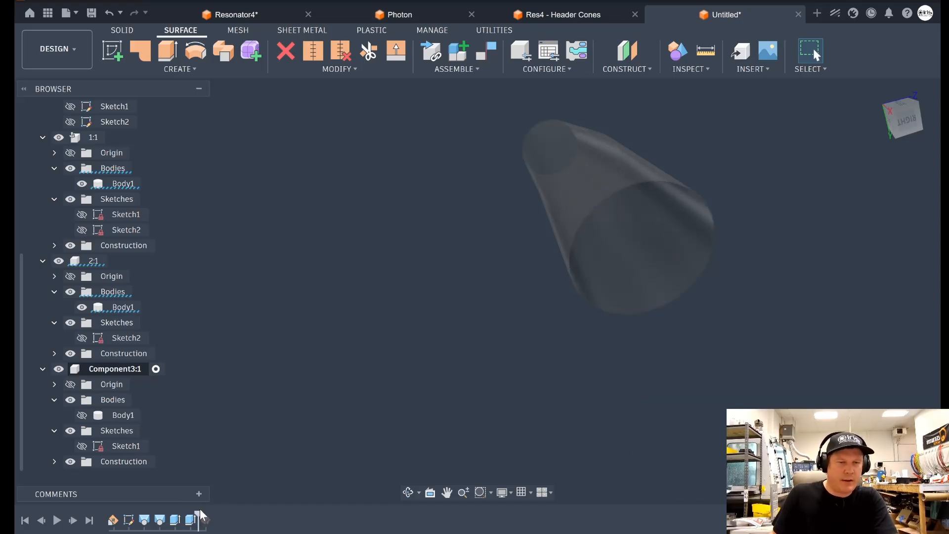
scroll(146, 168, up, 5)
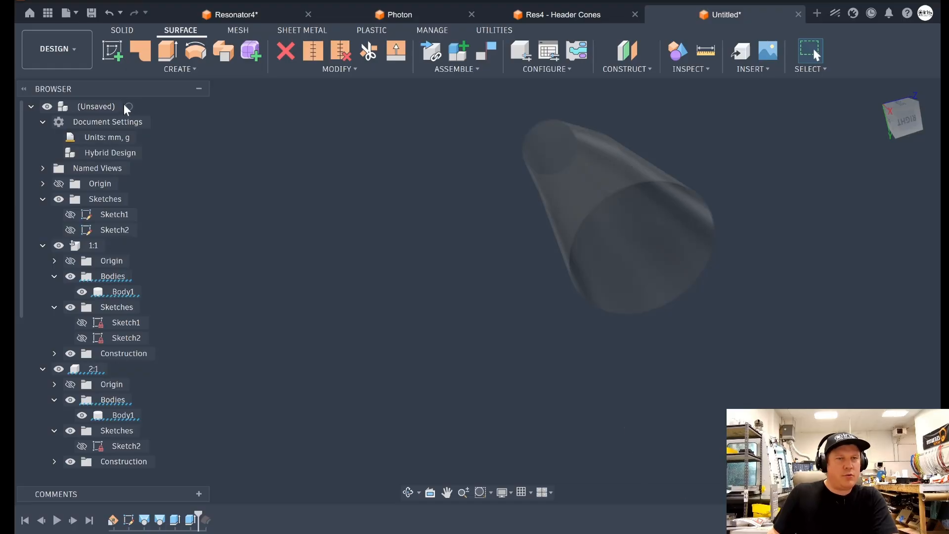
click(128, 106)
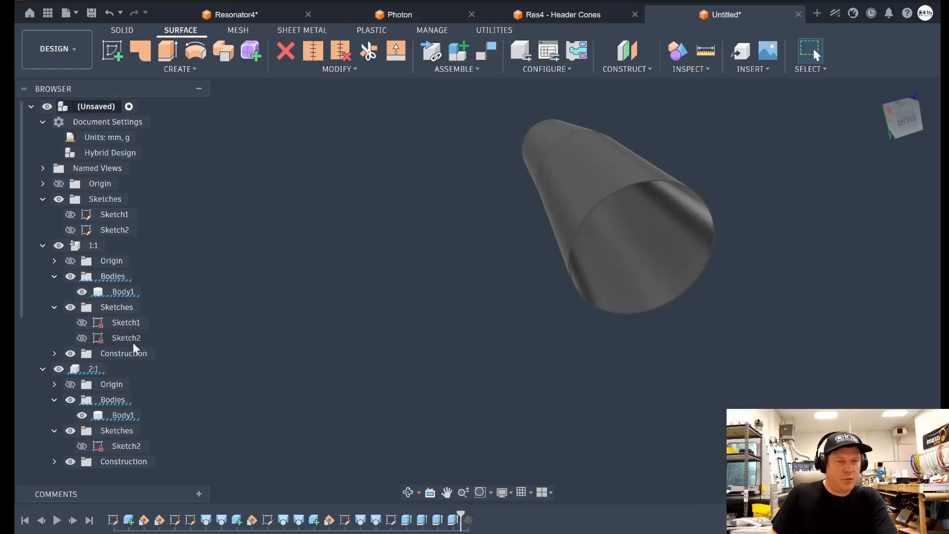
Show Component3's solid body.
scroll(132, 346, down, 4)
click(82, 416)
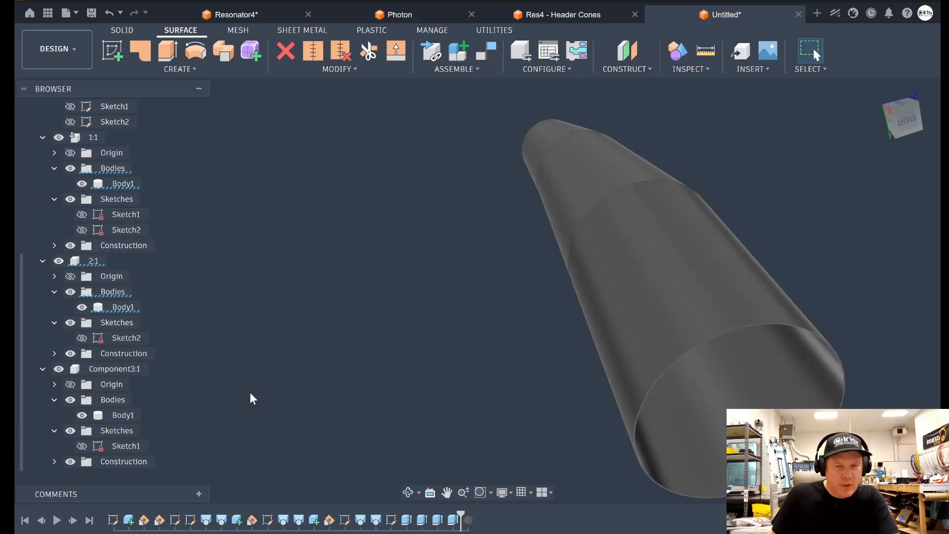
click(447, 522)
click(418, 425)
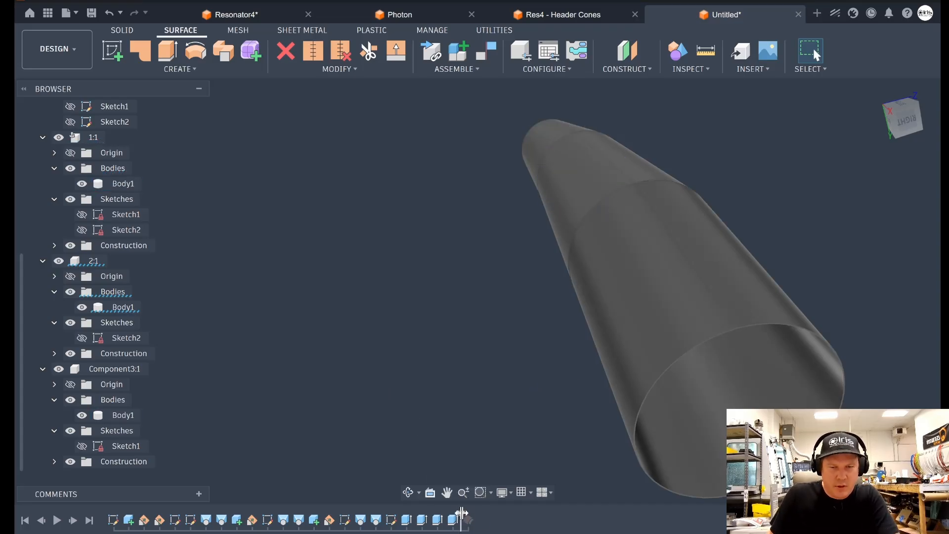
Examine the extruded strips along the seam, checking the end faces and the narrow slit where the cone sections meet.
scroll(721, 202, up, 2)
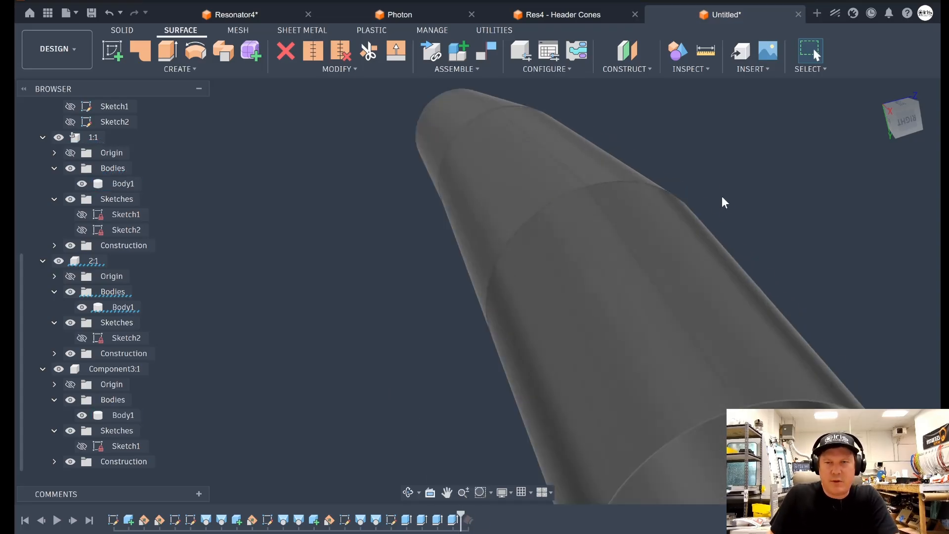
click(454, 523)
scroll(461, 93, up, 5)
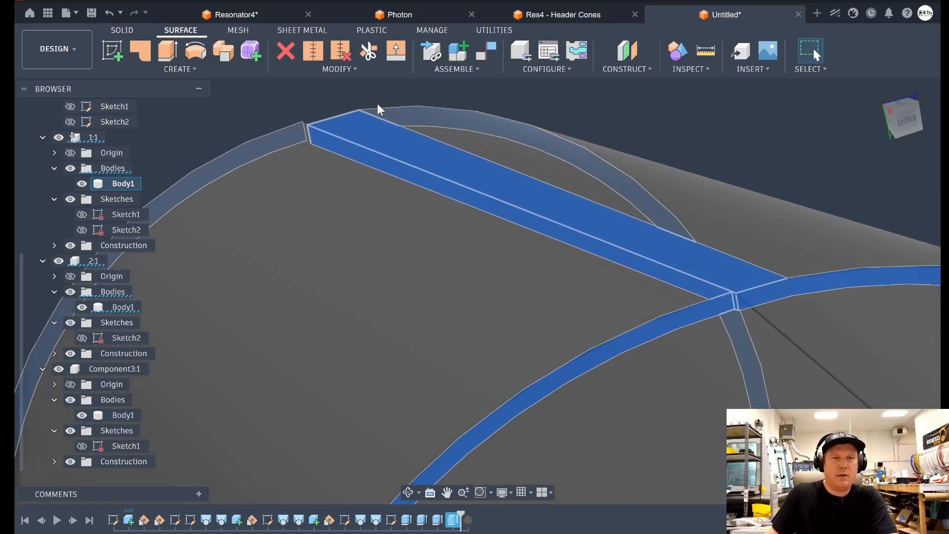
scroll(378, 110, up, 2)
mouse_move(910, 124)
mouse_down()
mouse_move(886, 109)
mouse_move(881, 119)
mouse_up()
scroll(673, 304, down, 4)
scroll(676, 174, up, 4)
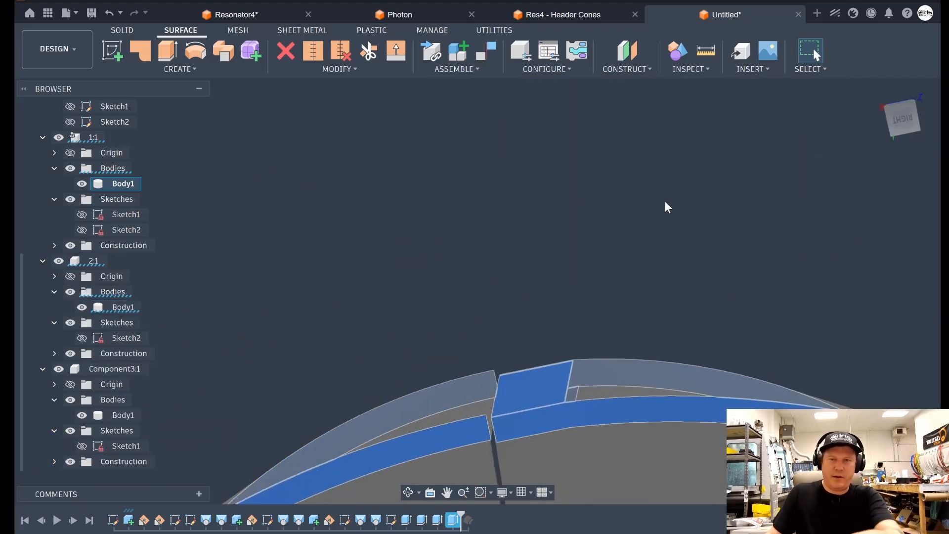
scroll(658, 234, down, 3)
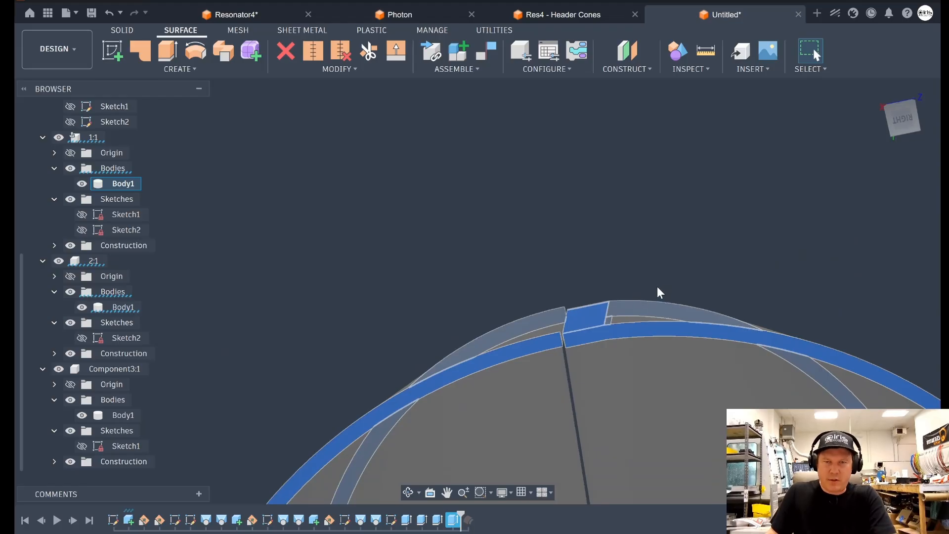
scroll(584, 212, down, 3)
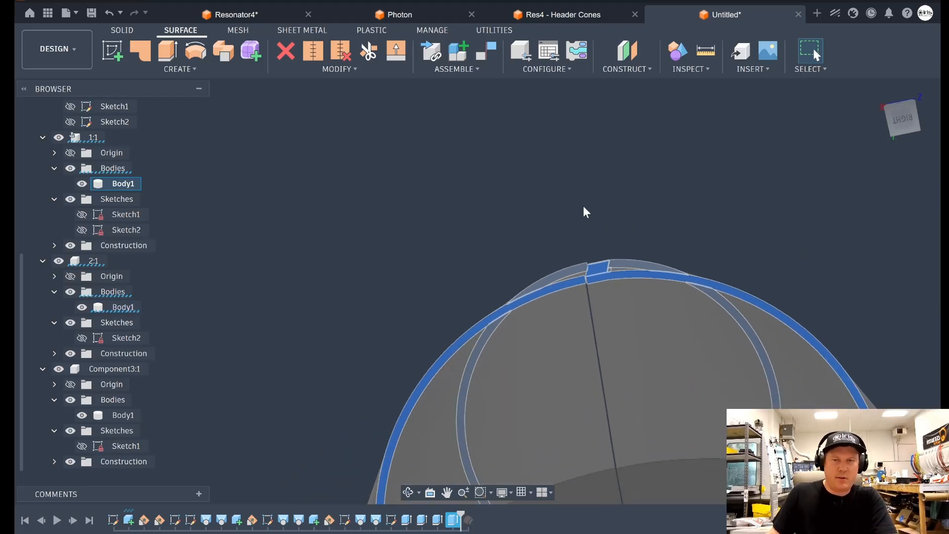
scroll(597, 258, down, 2)
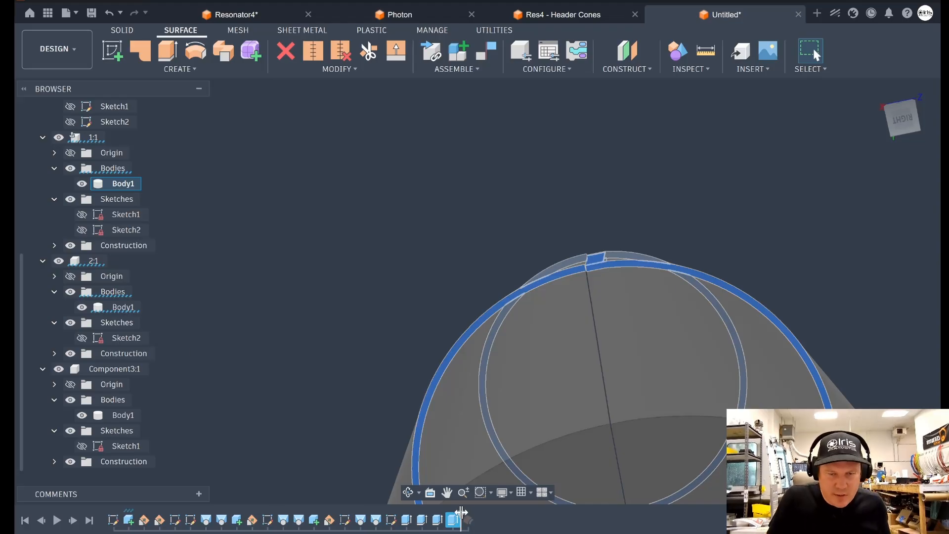
Roll the timeline back to just after the lengthwise seam cut, before the three extrusions that narrow the gap.
drag(461, 514, 414, 514)
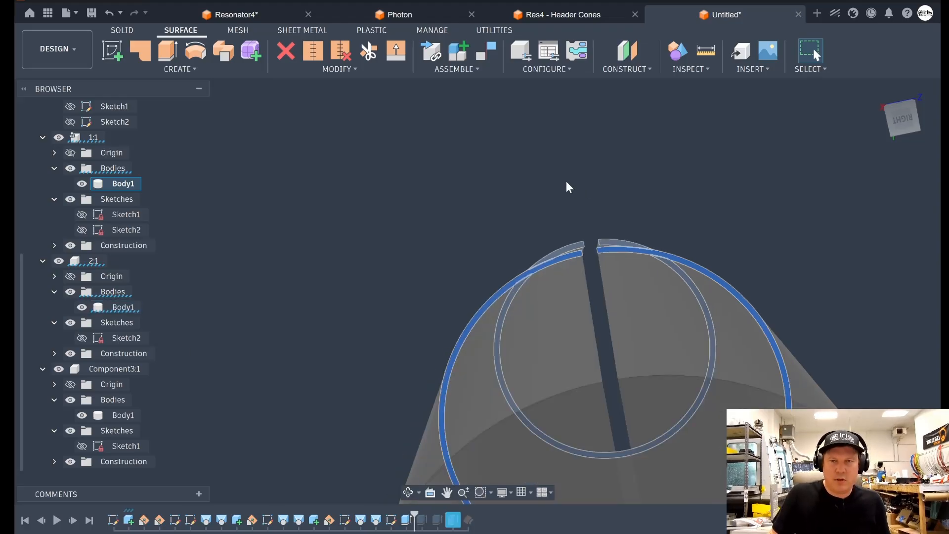
scroll(567, 186, down, 4)
drag(902, 117, 948, 136)
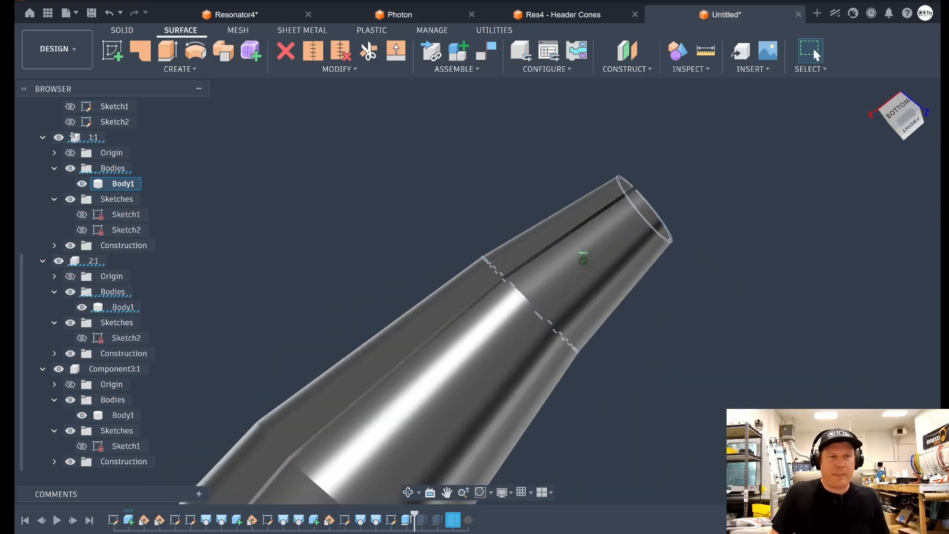
shift+middle_drag(583, 260, 608, 163)
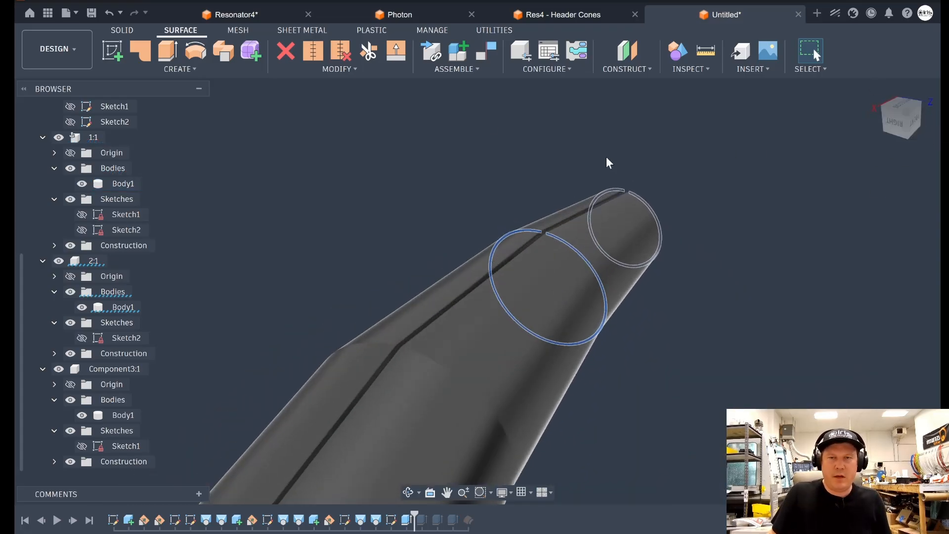
Extrude the seam edge face of the smallest cone section 2.8 mm into the gap.
click(121, 30)
click(140, 51)
scroll(518, 222, up, 5)
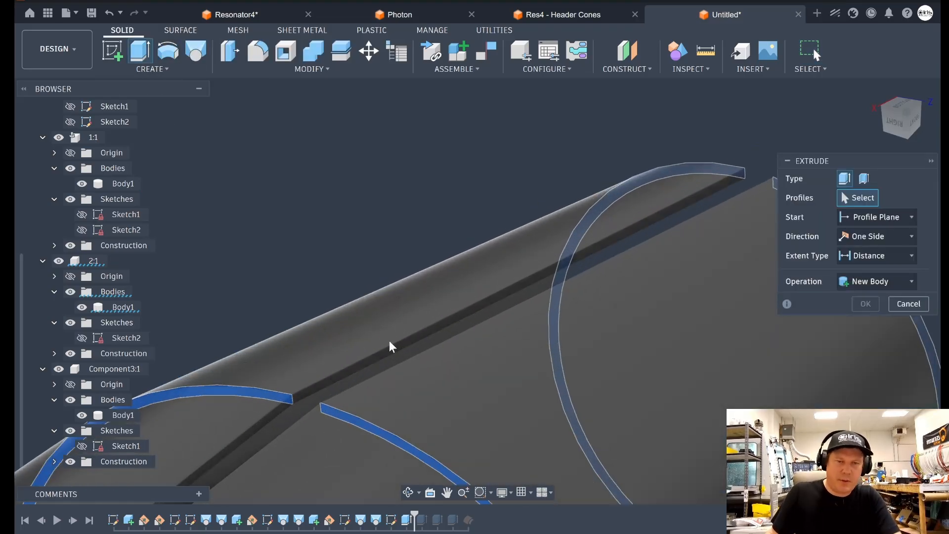
click(366, 369)
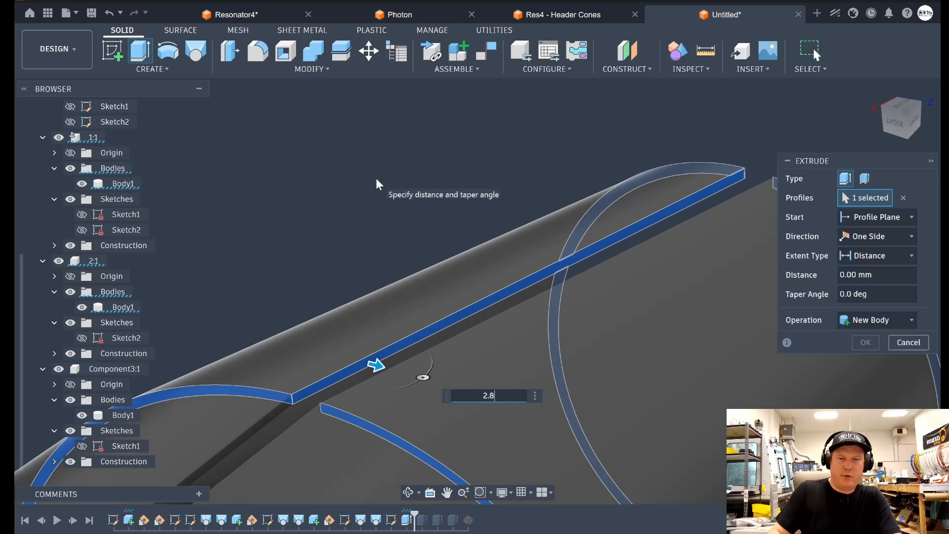
key(Return)
scroll(840, 176, down, 5)
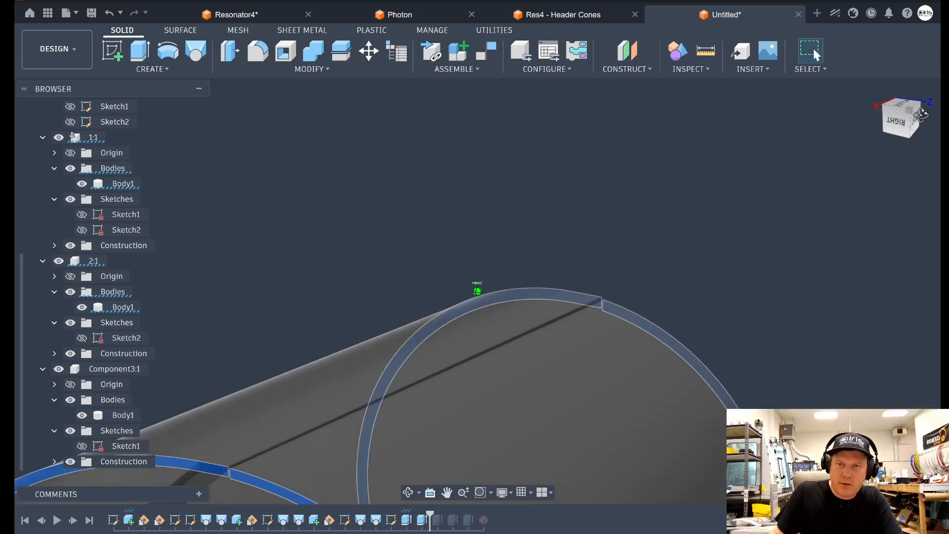
Extrude the seam edge face of the middle cone section 2.8 mm into the gap.
scroll(548, 313, up, 6)
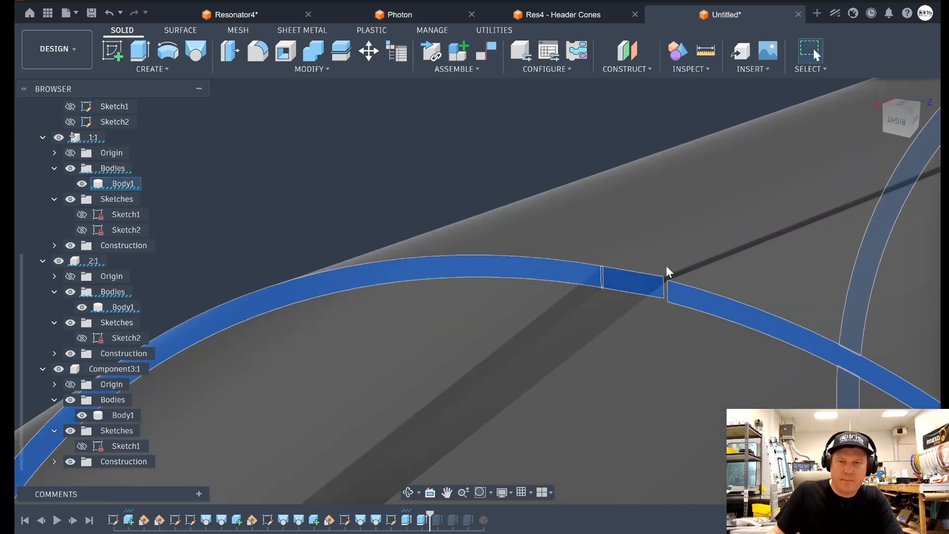
scroll(678, 283, up, 6)
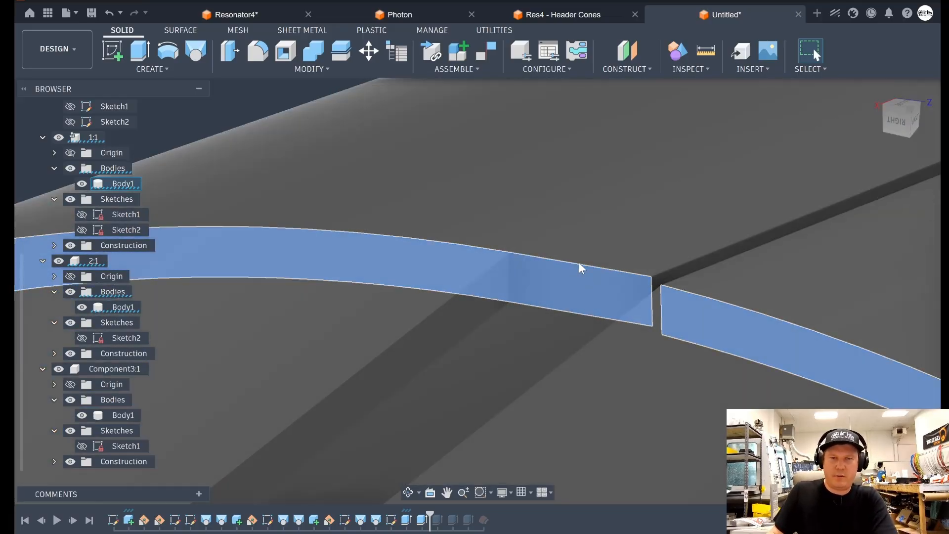
scroll(625, 198, down, 6)
key(e)
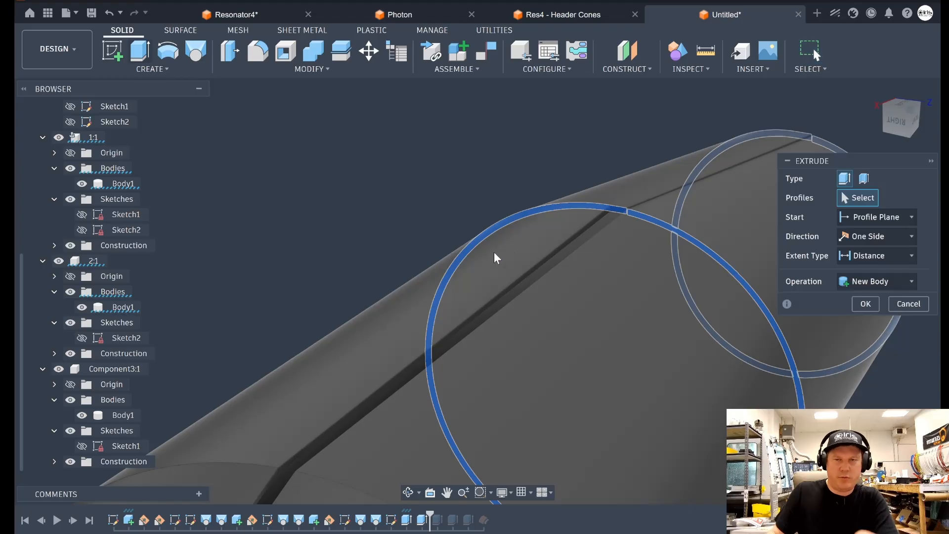
scroll(574, 237, up, 5)
click(580, 239)
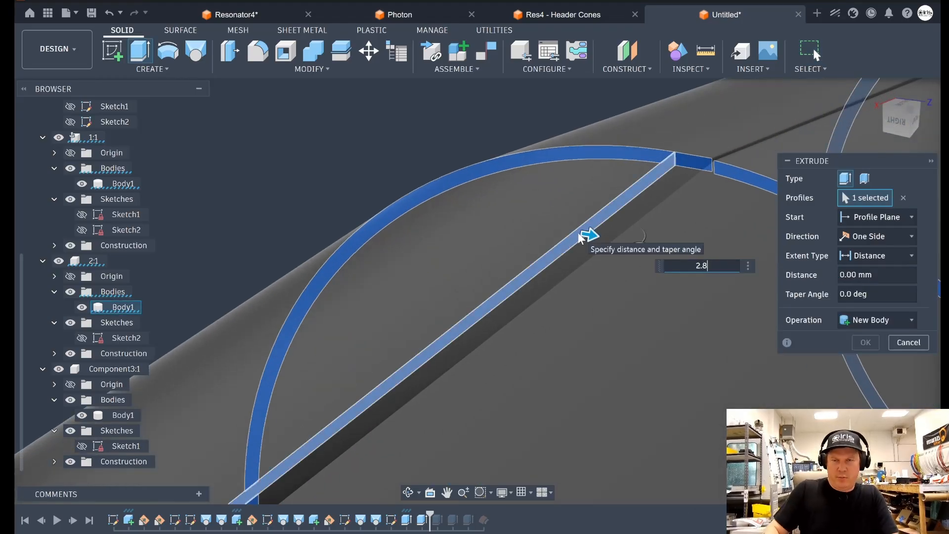
text(2.8)
key(Return)
Extrude the seam edge face of the largest cone section 2.8 mm into the gap.
scroll(637, 146, down, 8)
scroll(551, 294, up, 5)
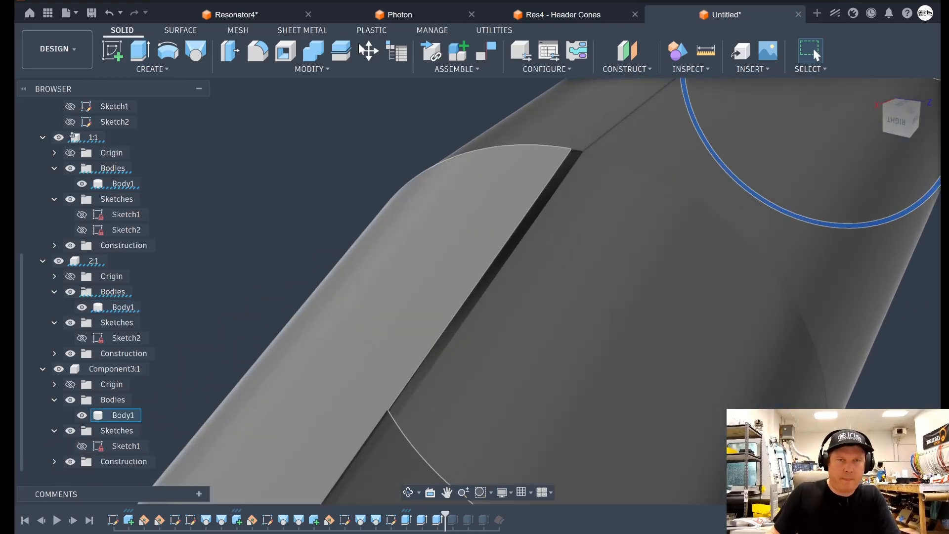
click(145, 48)
scroll(585, 145, up, 5)
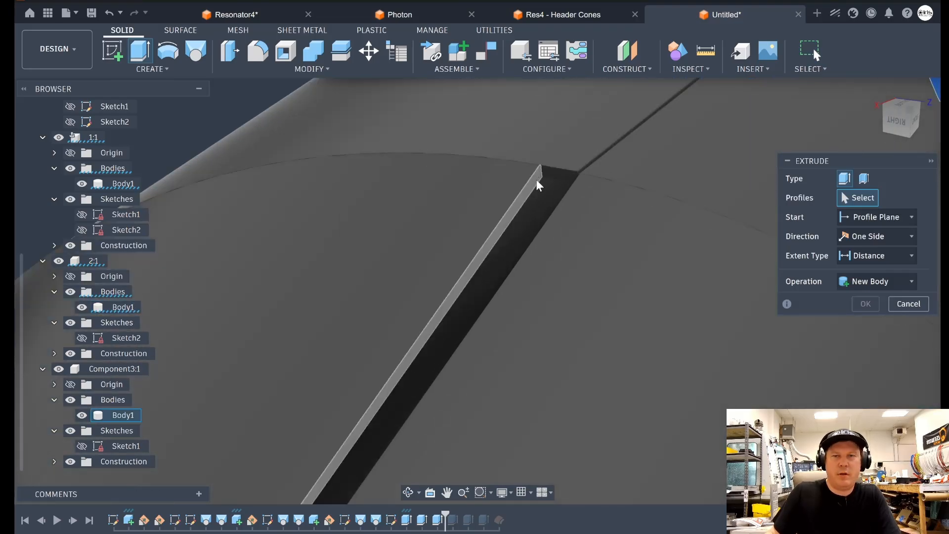
click(538, 186)
text(2.8)
key(Return)
scroll(630, 163, down, 8)
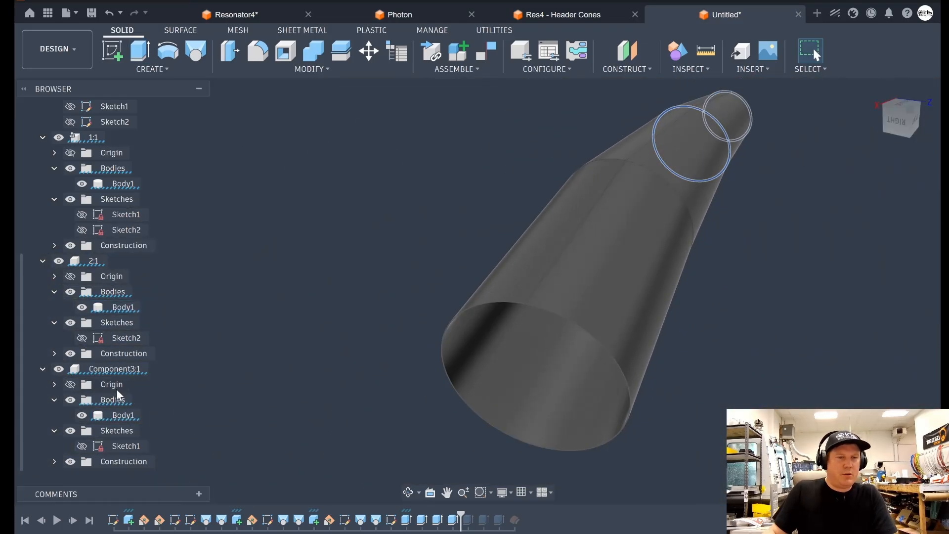
Activate Component3 and offset its inner cone face by 0 mm as a new surface body with chain selection on.
click(156, 368)
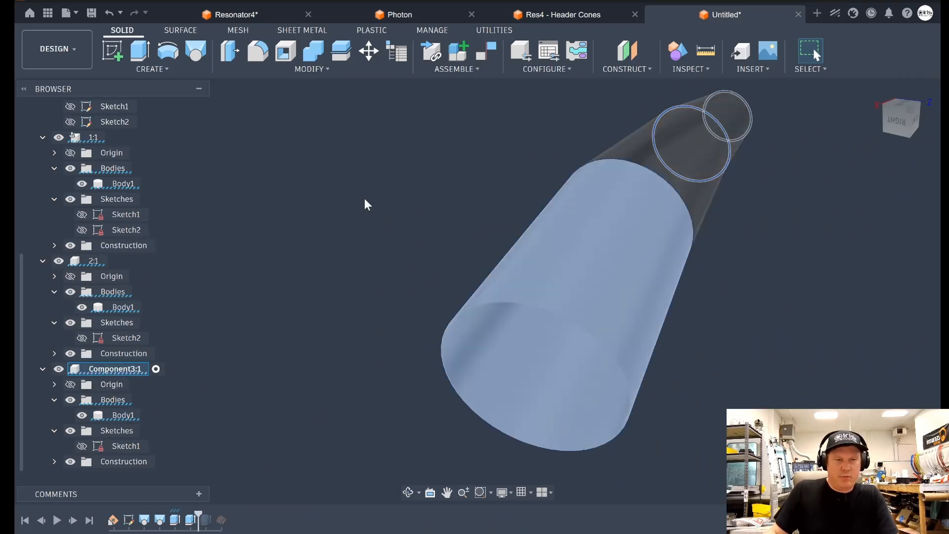
click(181, 31)
click(177, 69)
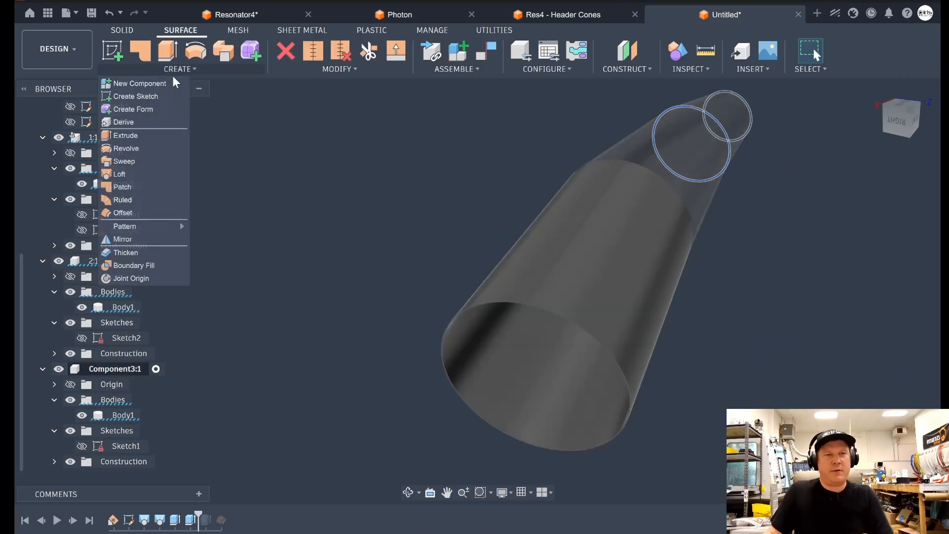
click(144, 213)
scroll(513, 332, up, 3)
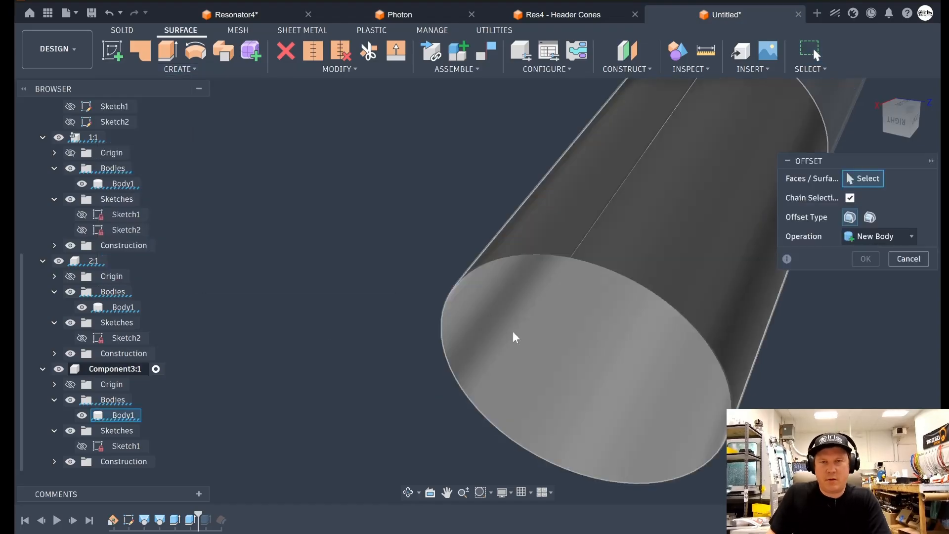
click(515, 335)
shift+middle_drag(891, 134, 893, 126)
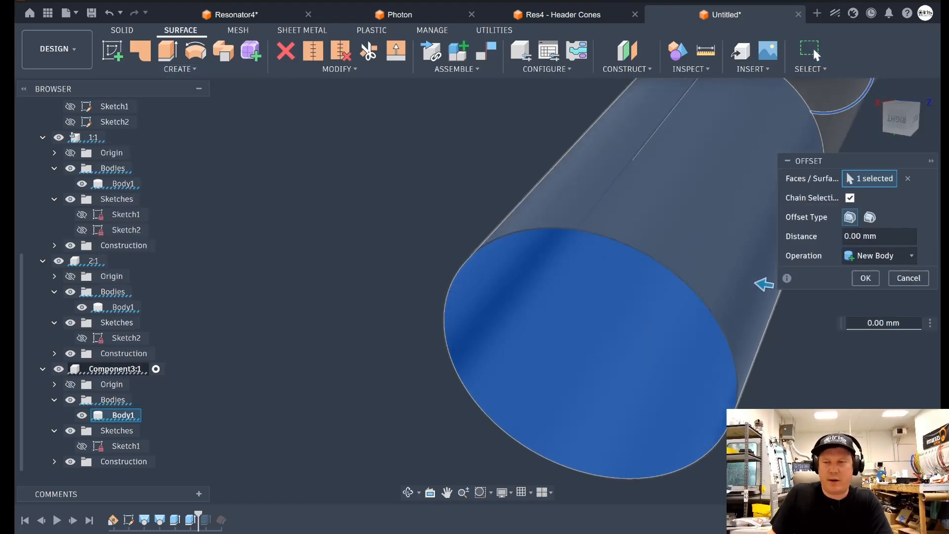
click(866, 280)
Hide Component3's solid body and inspect the new offset surface from its wide open end.
click(82, 415)
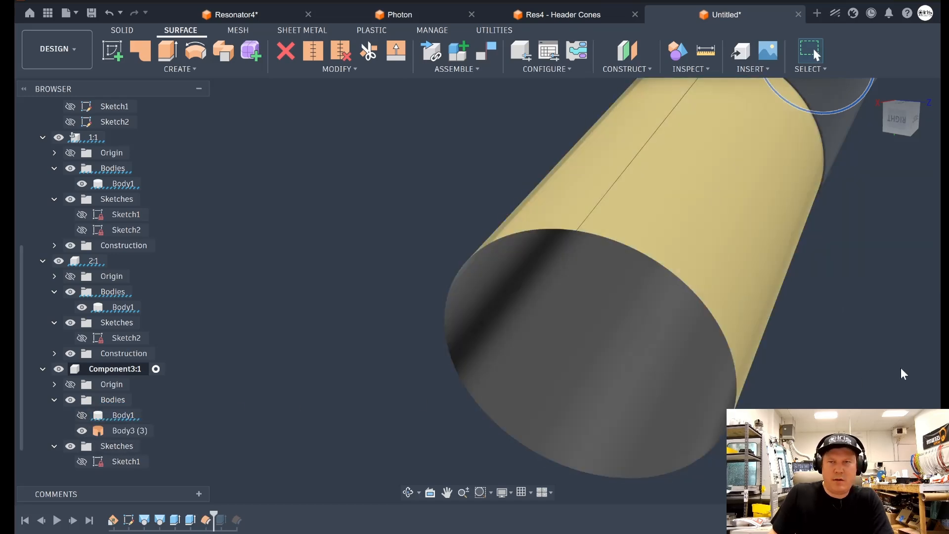
mouse_move(913, 125)
shift+middle_down()
mouse_move(917, 104)
mouse_move(918, 120)
shift+middle_up()
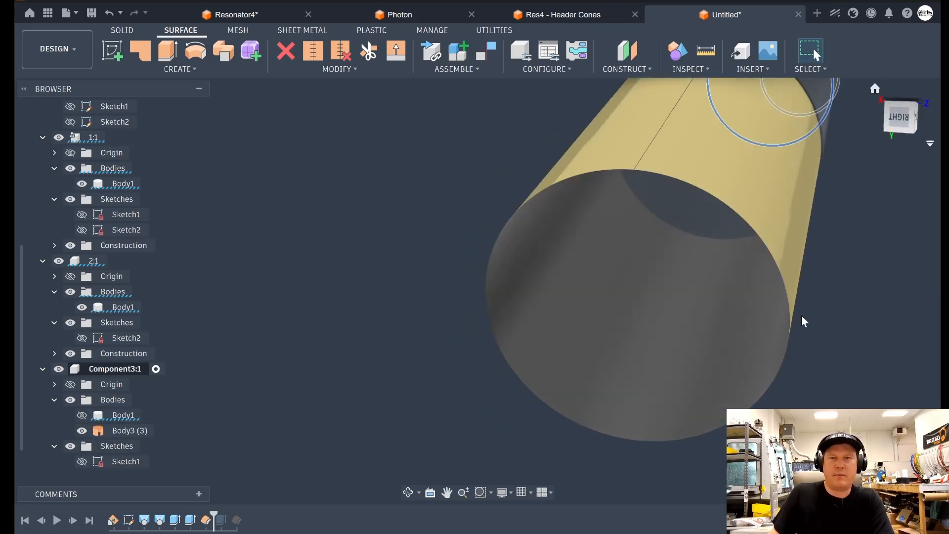
scroll(802, 341, down, 5)
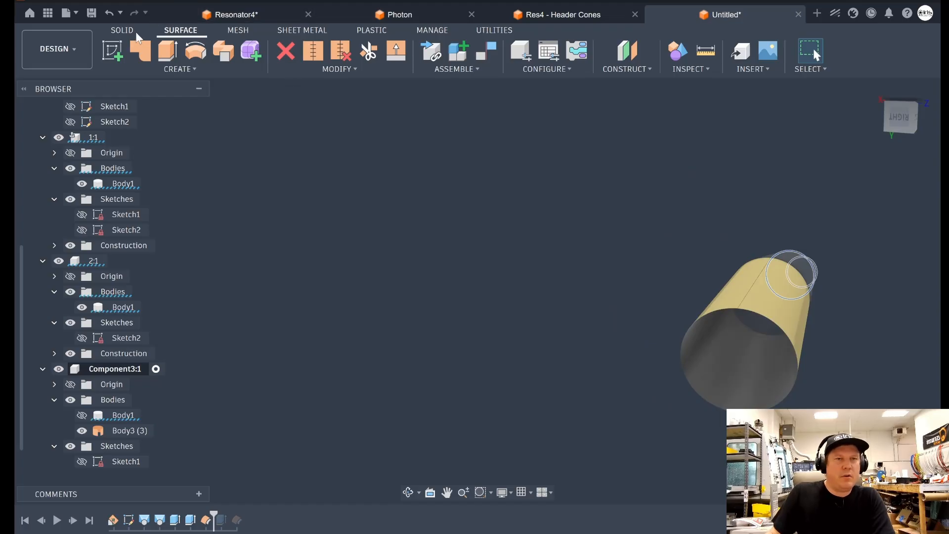
Thicken Component3's offset surface on one side by -1 mm as a new body.
click(176, 70)
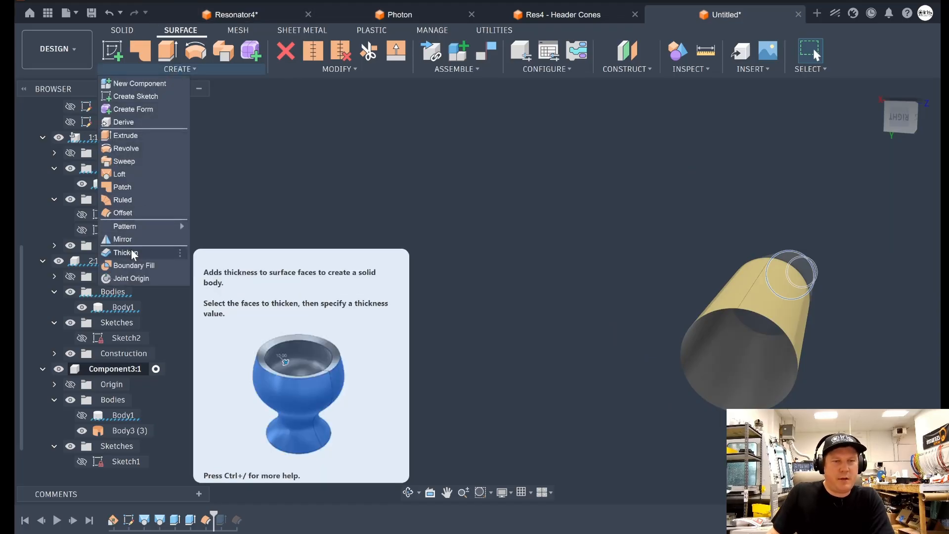
click(133, 252)
click(741, 328)
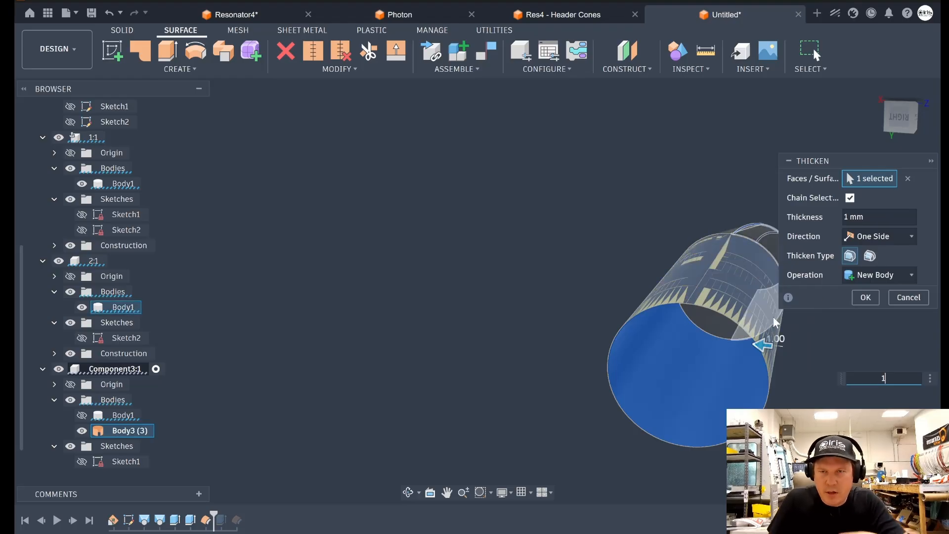
scroll(772, 321, up, 4)
drag(914, 118, 906, 95)
scroll(624, 281, up, 6)
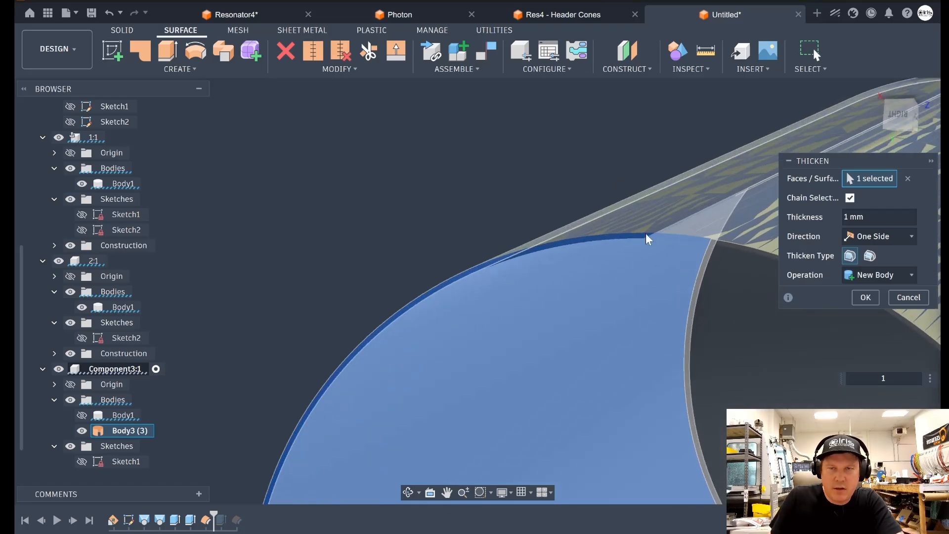
scroll(586, 328, down, 8)
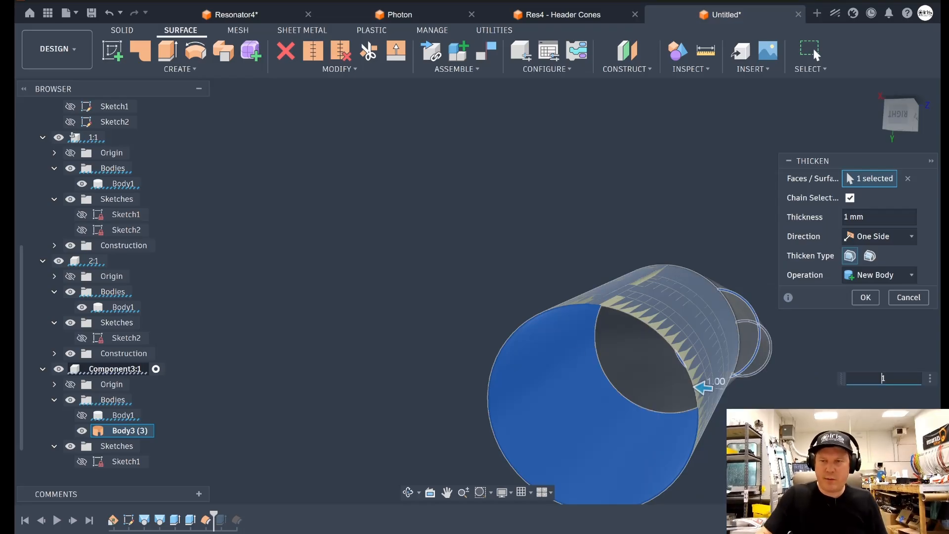
key(Return)
scroll(601, 299, up, 10)
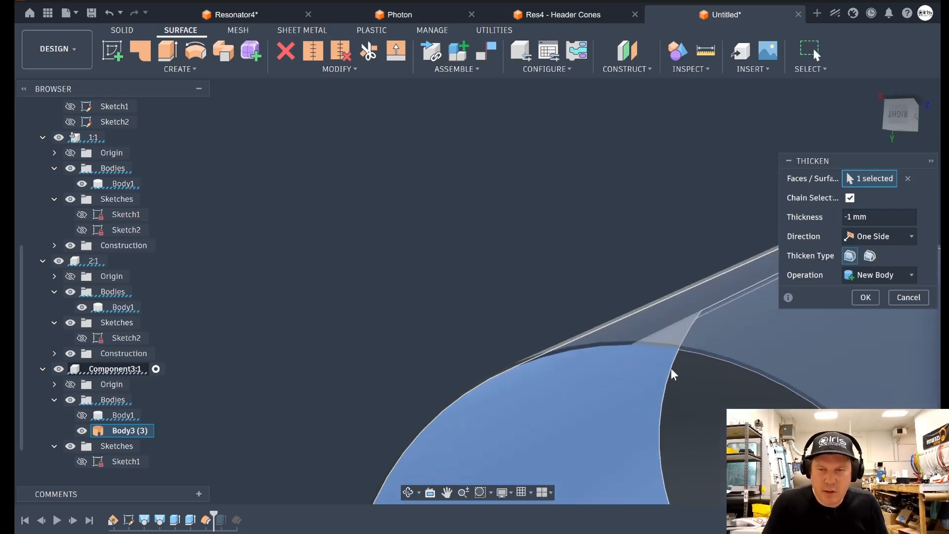
scroll(430, 251, down, 3)
click(865, 297)
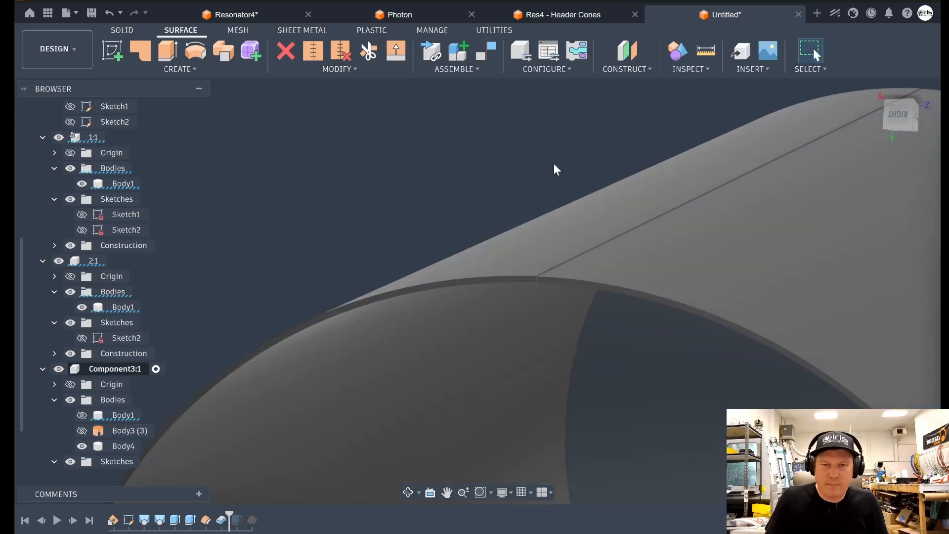
Examine Component3's thickened body and its narrow lengthwise seam strip from the wide open end.
scroll(543, 154, down, 5)
scroll(544, 155, down, 4)
drag(913, 123, 884, 126)
click(128, 447)
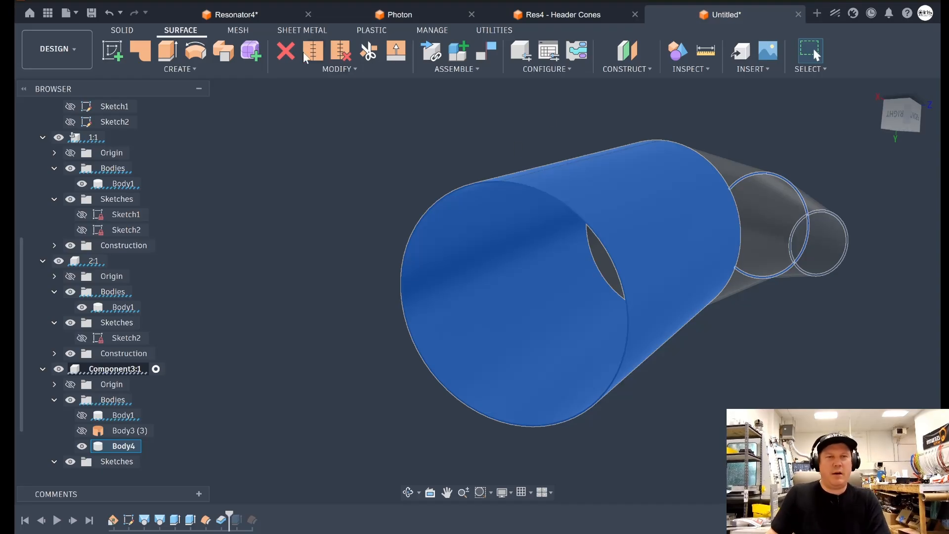
click(820, 123)
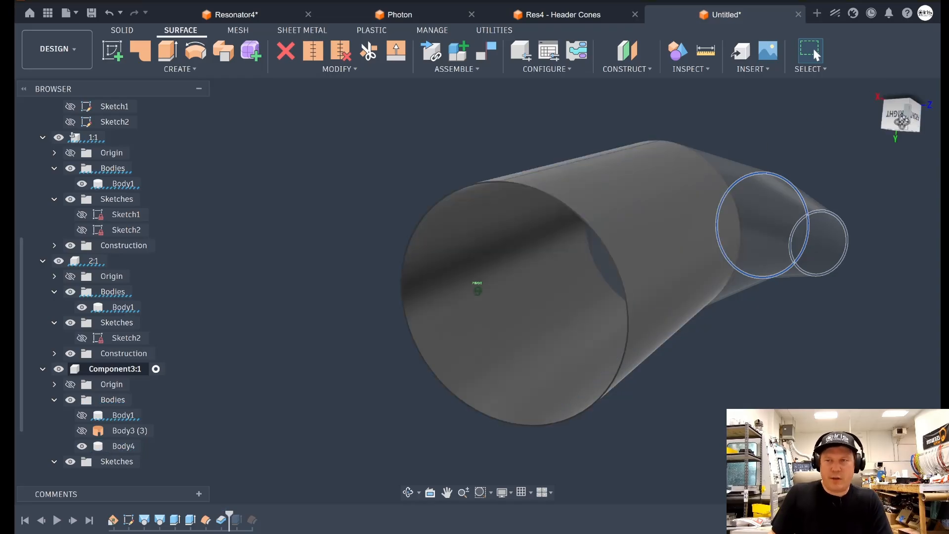
drag(902, 121, 625, 216)
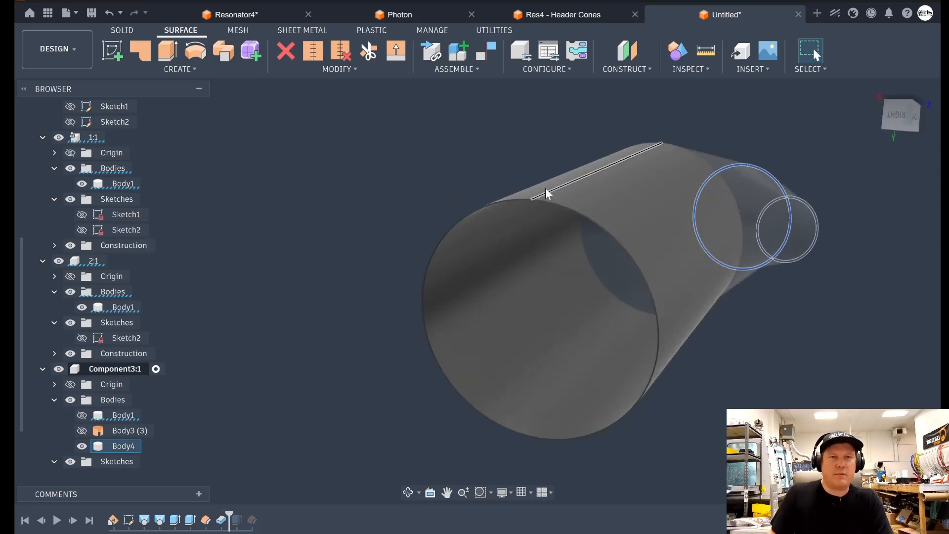
Convert Component3's thickened body to sheet metal, using the narrow flat inner face along the seam as source with the Steel (mm) rule.
click(298, 31)
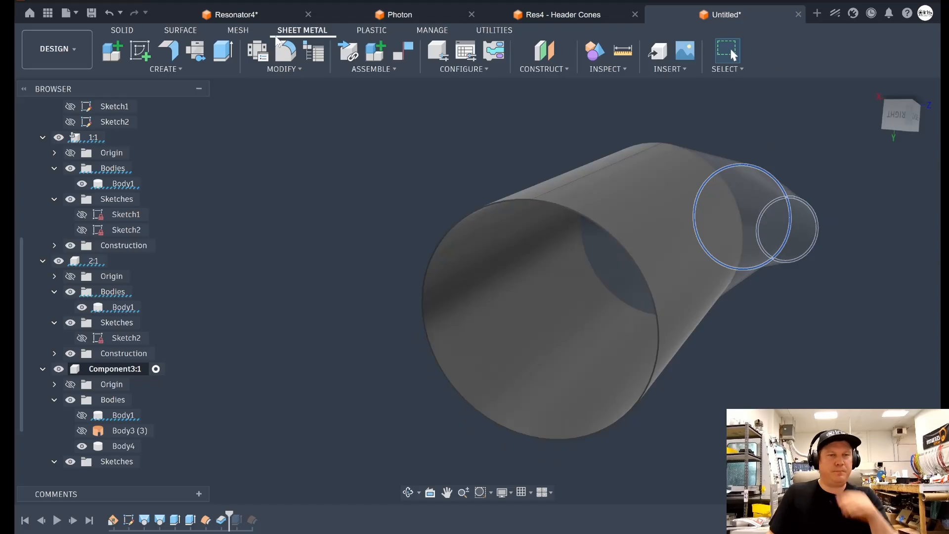
click(171, 70)
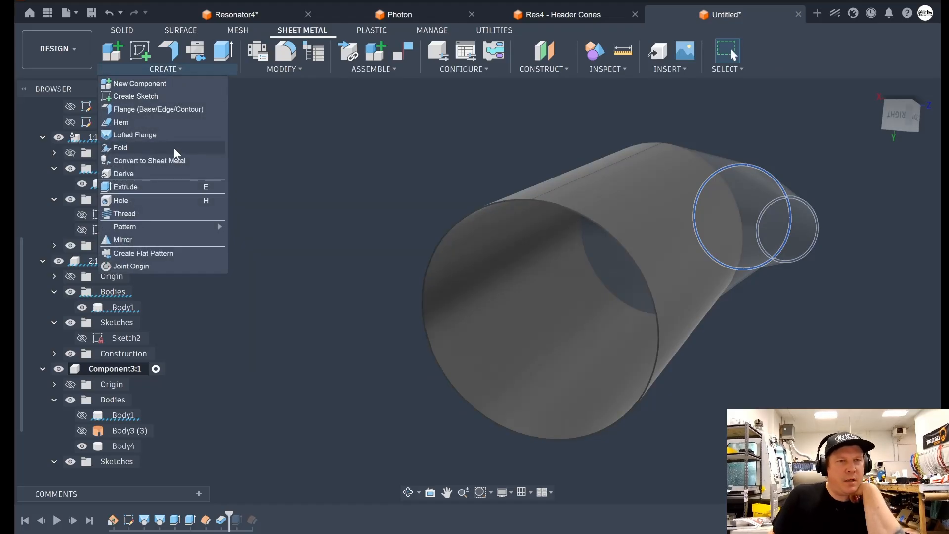
click(174, 160)
drag(570, 139, 348, 154)
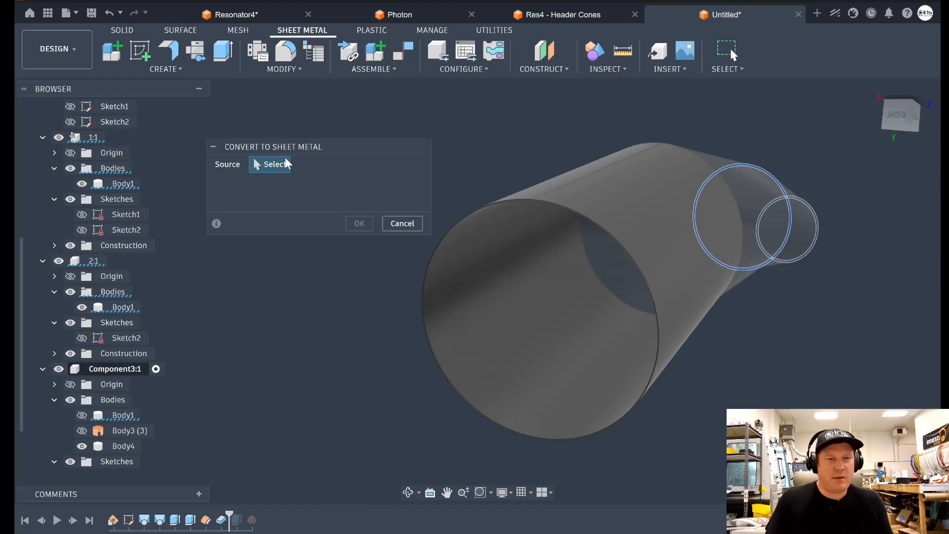
drag(913, 117, 916, 90)
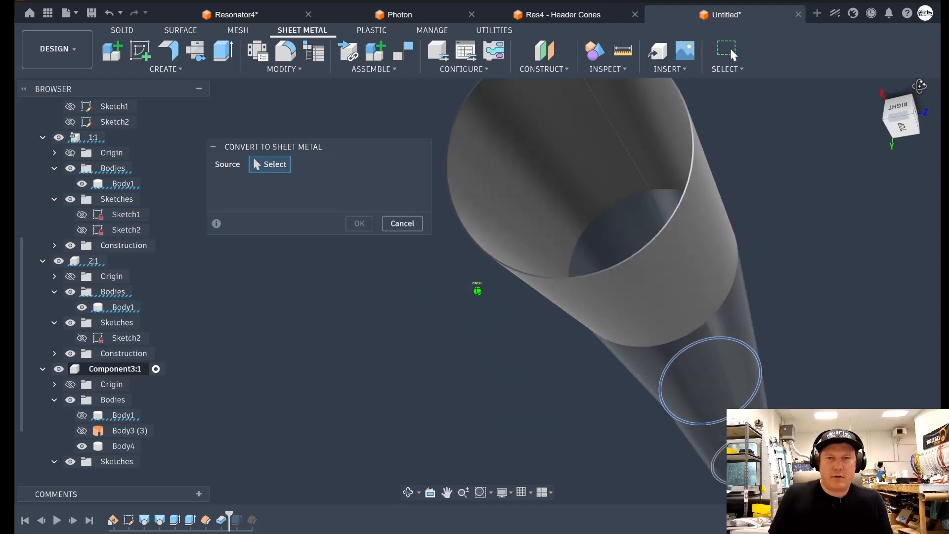
scroll(824, 242, down, 3)
scroll(665, 108, up, 4)
scroll(610, 158, up, 5)
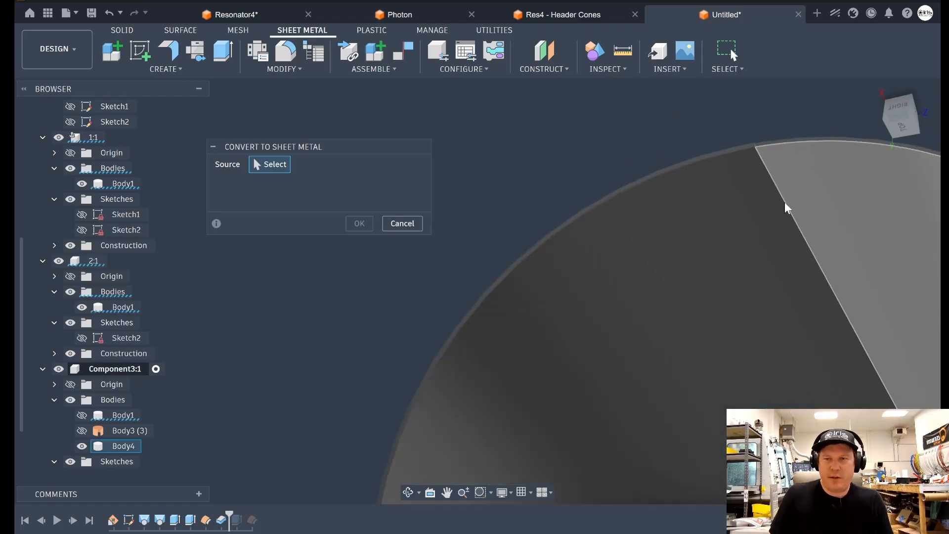
click(769, 207)
scroll(532, 156, down, 6)
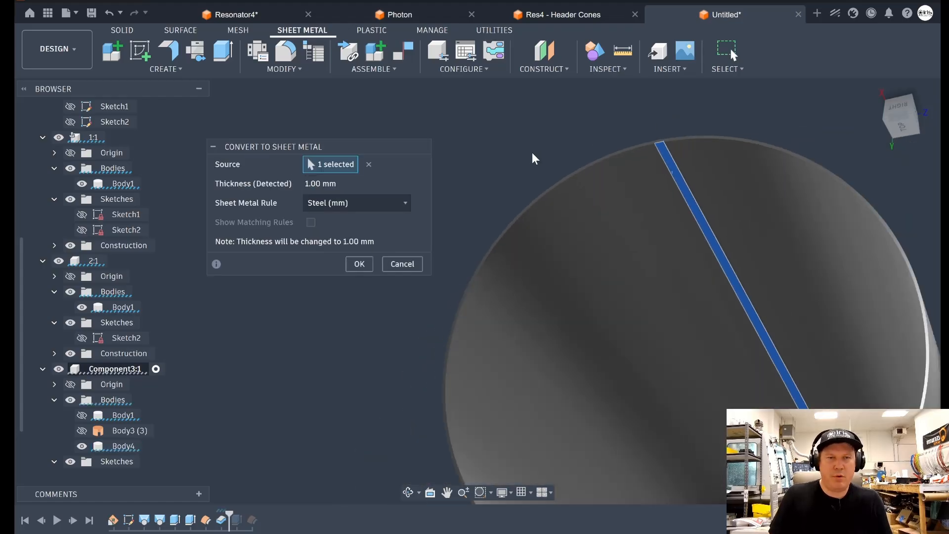
click(362, 265)
scroll(264, 340, up, 1)
scroll(147, 367, down, 3)
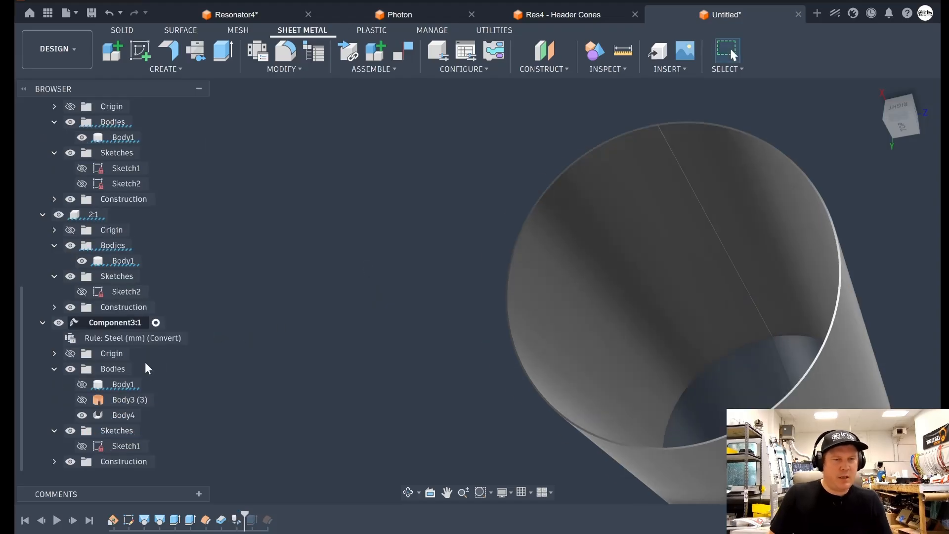
click(123, 415)
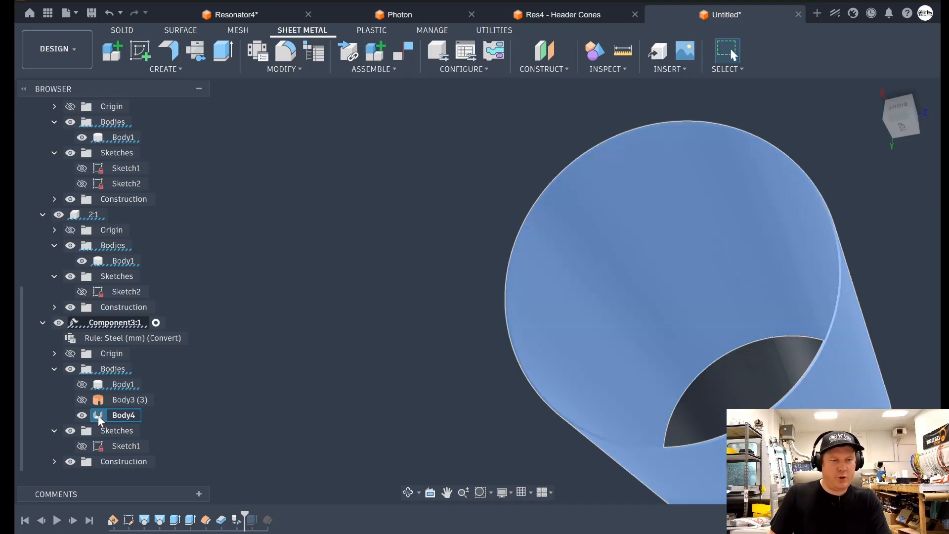
click(281, 377)
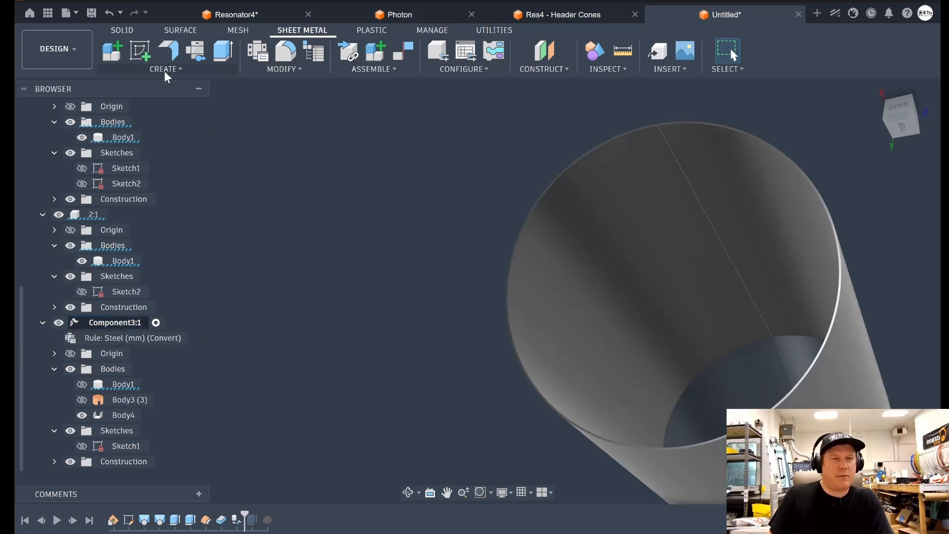
Create a flat pattern of the converted cone with the narrow flat inner strip along the seam as the stationary face.
click(164, 69)
click(164, 68)
click(165, 67)
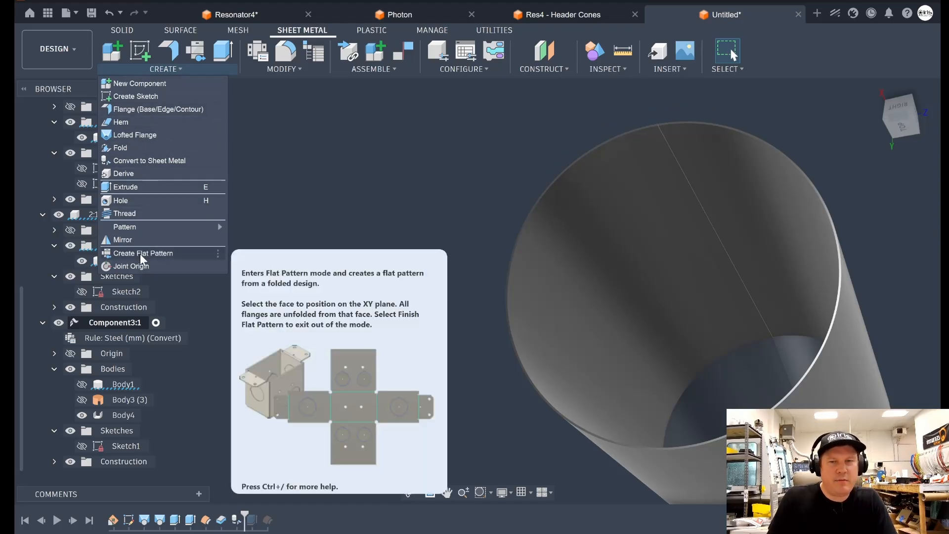
click(140, 254)
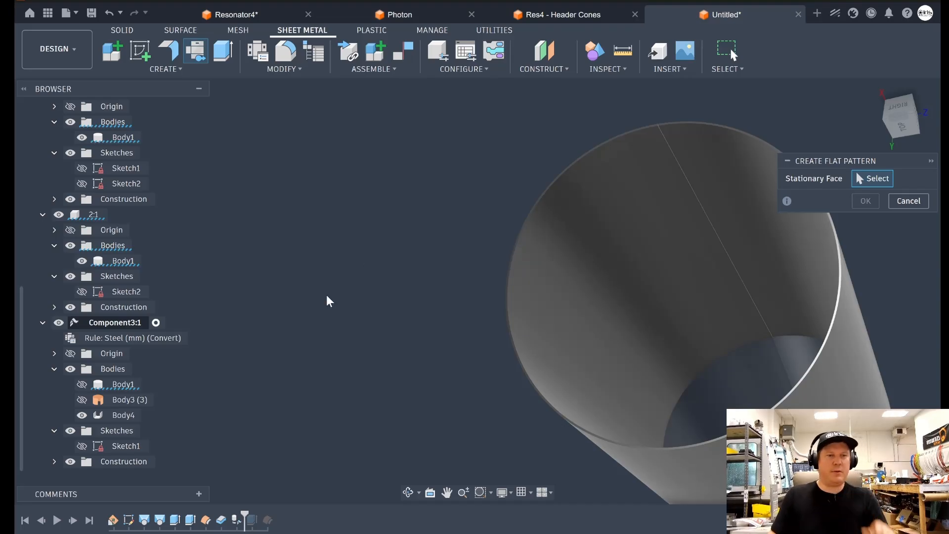
scroll(639, 121, up, 5)
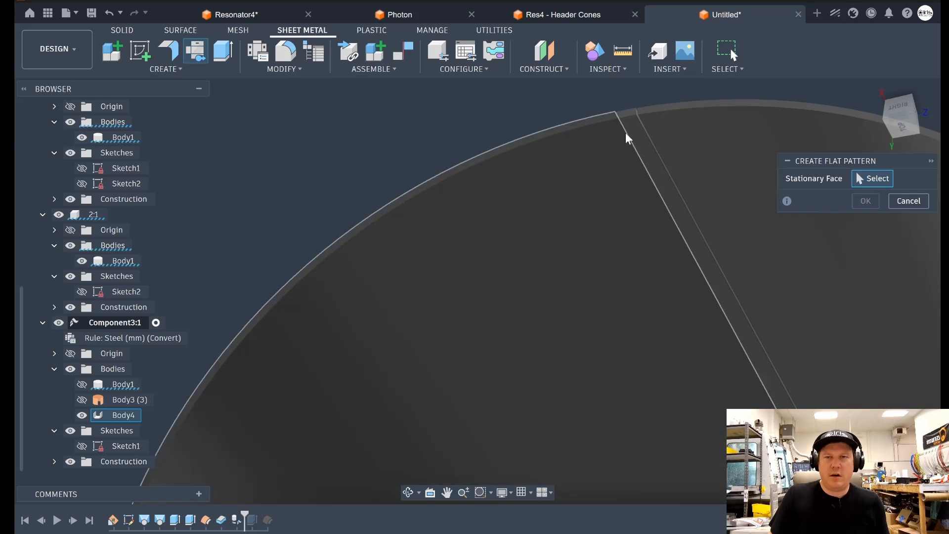
click(642, 147)
scroll(597, 170, down, 5)
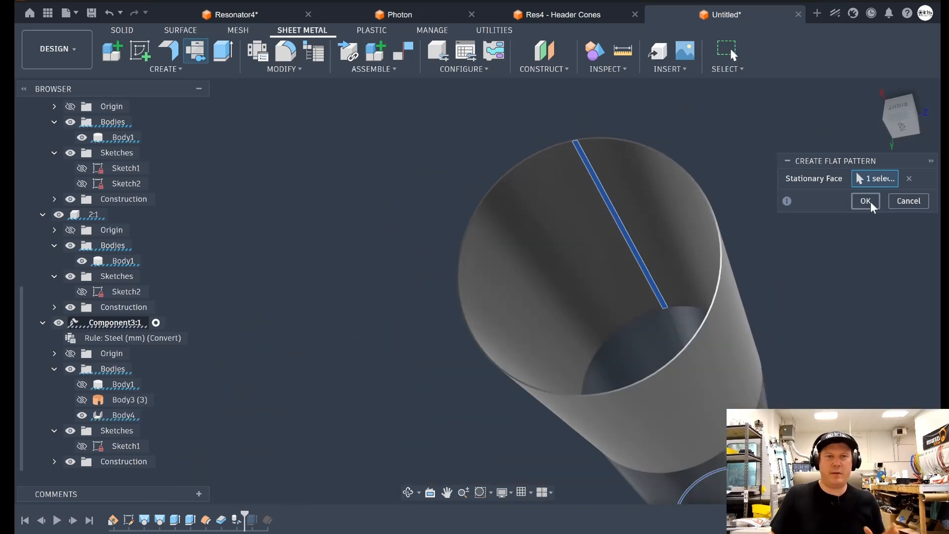
click(865, 201)
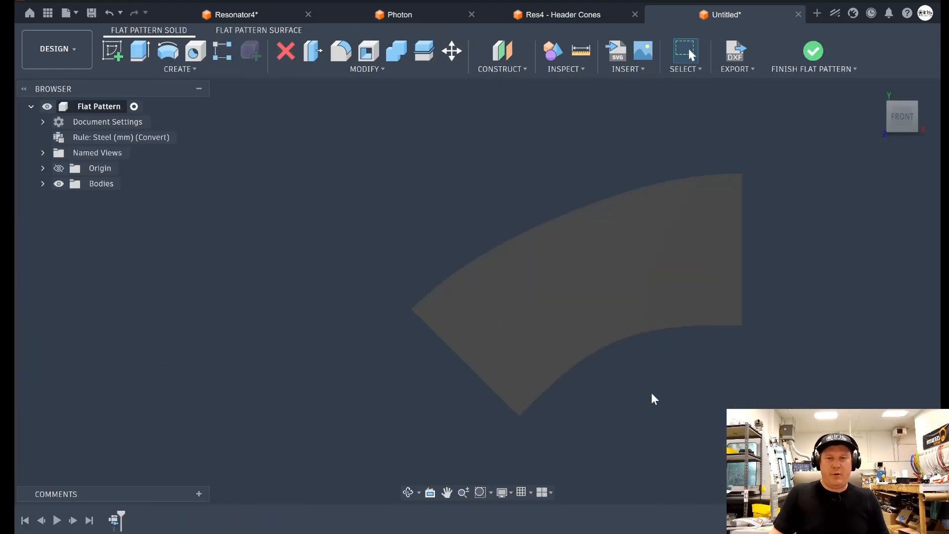
Examine the unrolled cone's outline and the thin strip along its straight vertical seam edge.
scroll(682, 369, down, 1)
scroll(722, 309, up, 3)
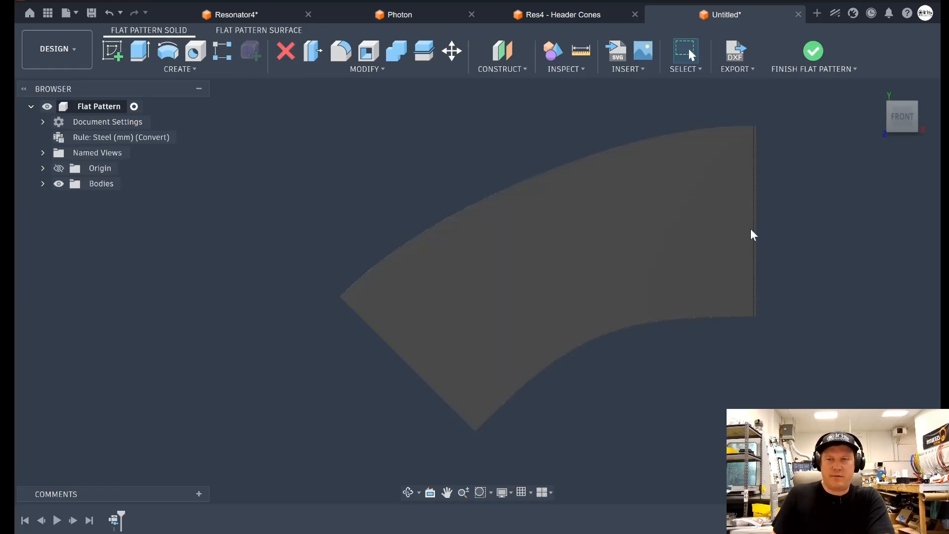
scroll(748, 230, up, 2)
scroll(588, 319, down, 2)
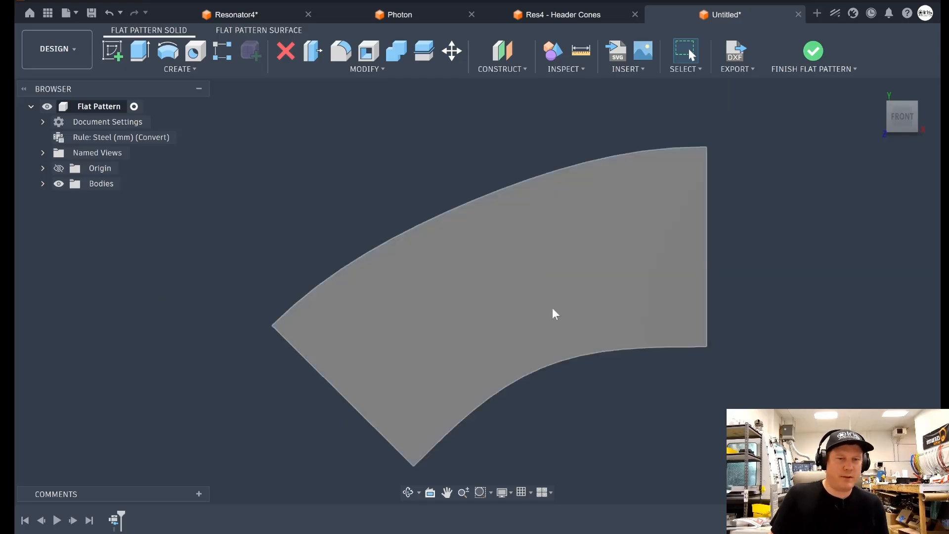
scroll(726, 232, up, 4)
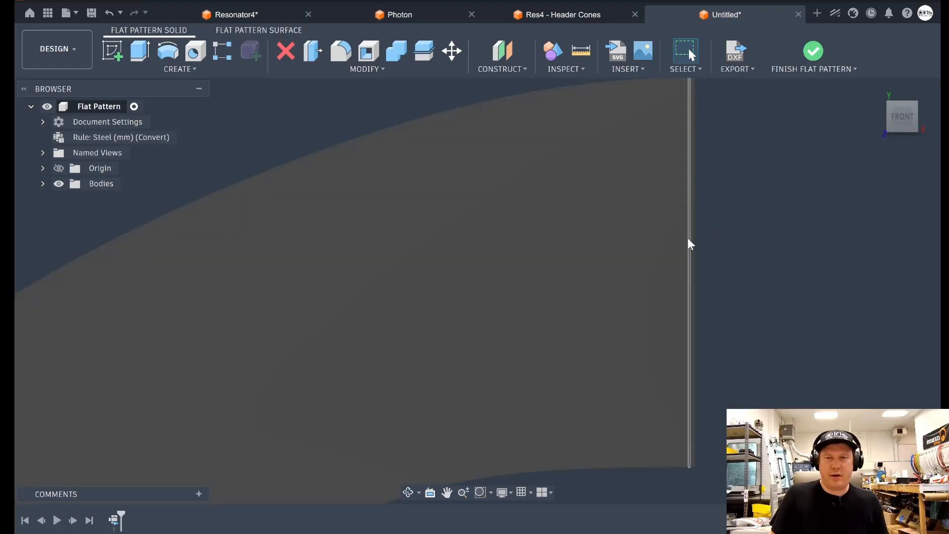
scroll(690, 256, down, 2)
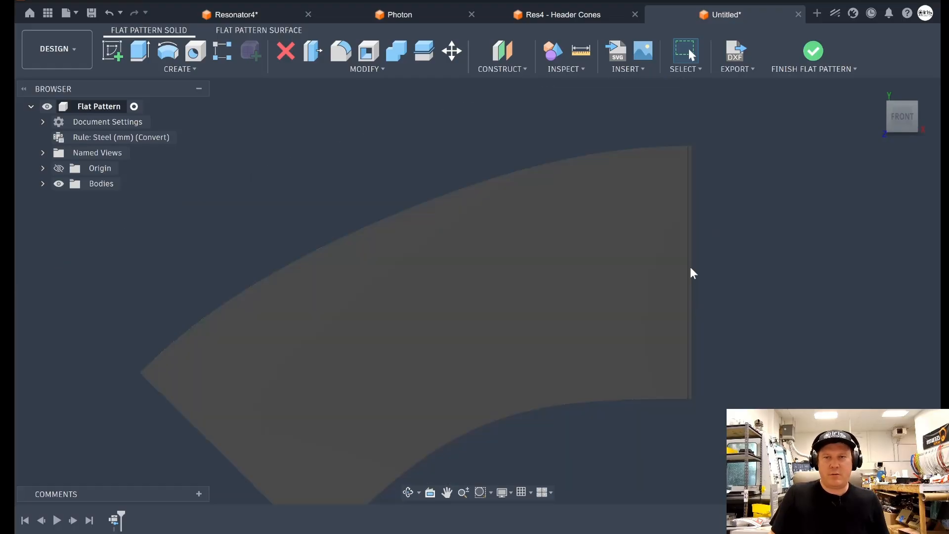
scroll(688, 233, up, 2)
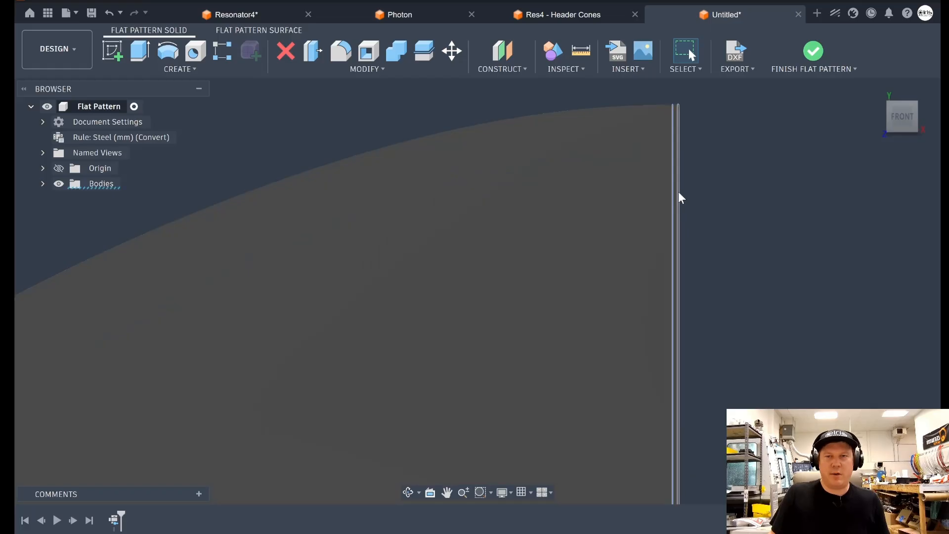
scroll(773, 194, down, 3)
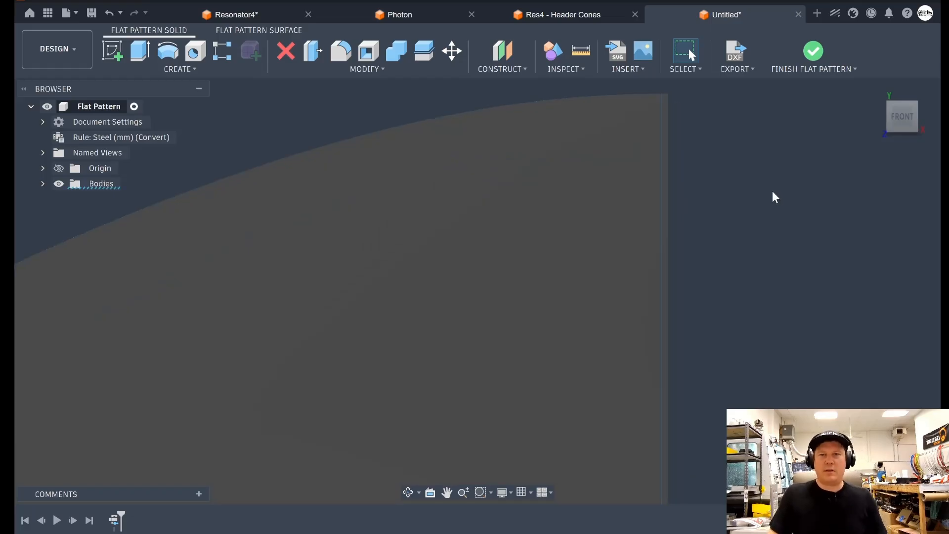
scroll(722, 227, up, 3)
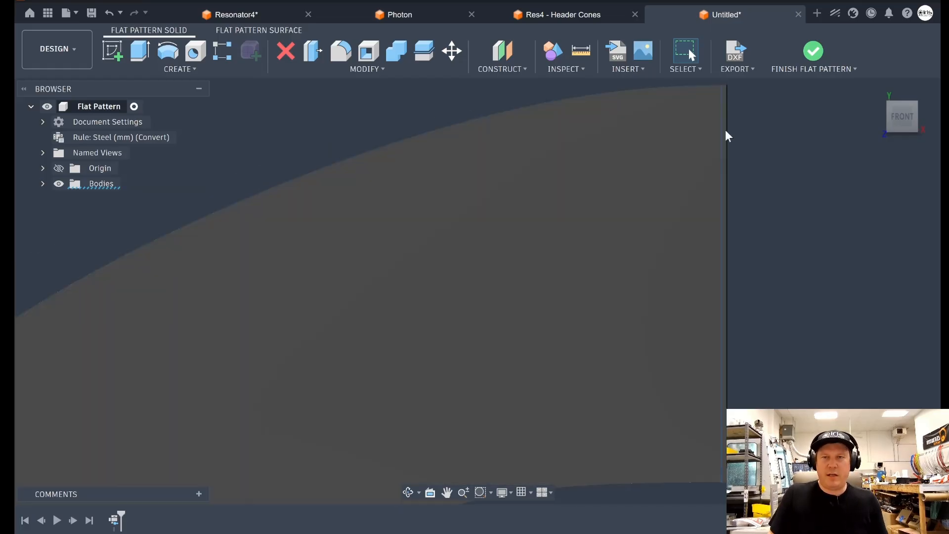
scroll(730, 168, down, 3)
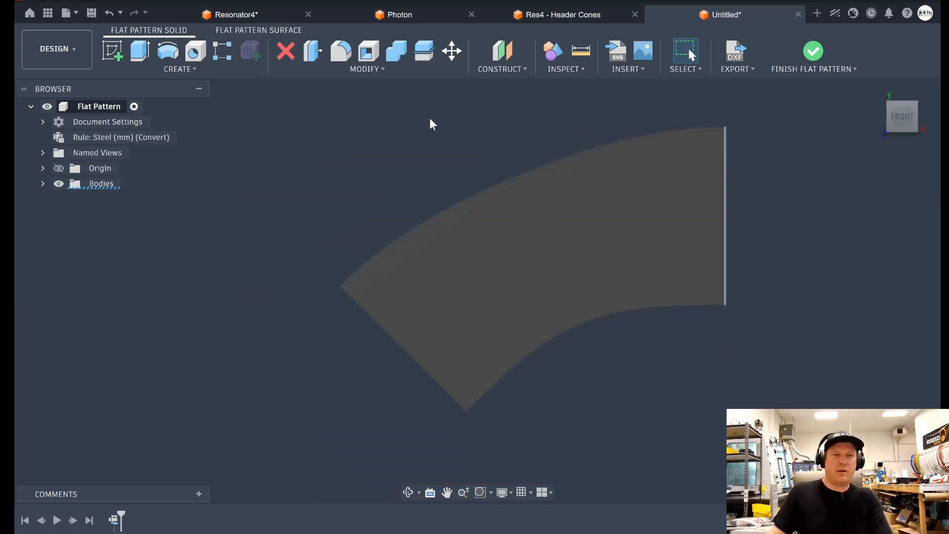
Start a sketch on the flat pattern's face and place the text 1 in a frame beside the straight vertical edge.
click(113, 50)
click(694, 201)
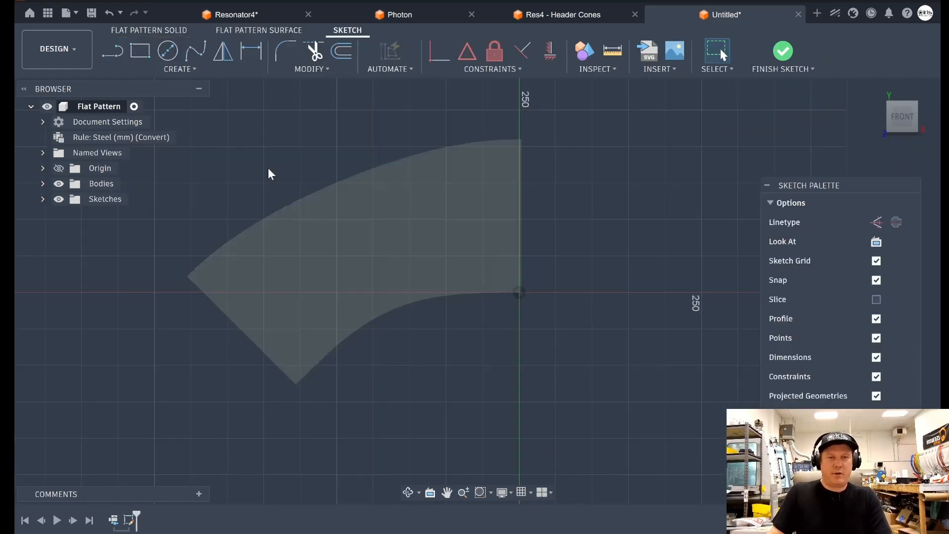
click(178, 69)
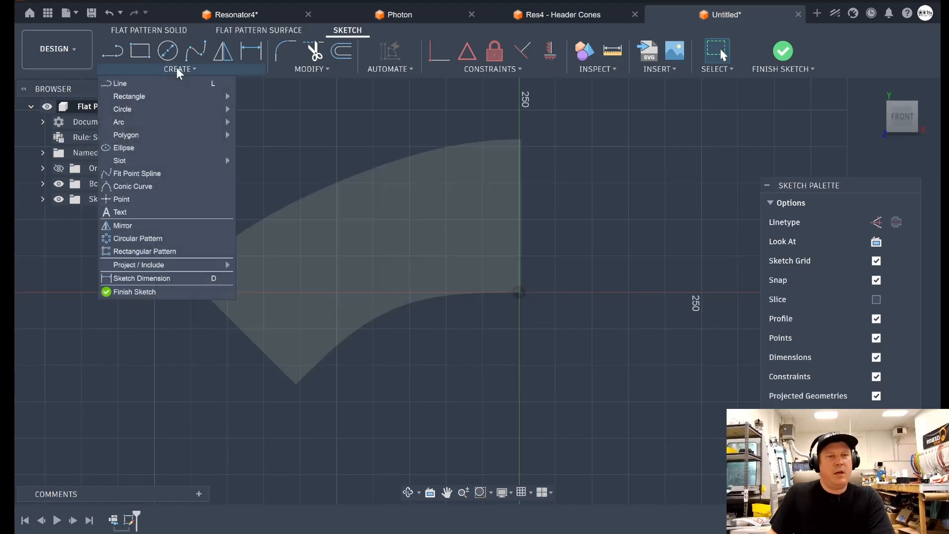
click(171, 213)
click(595, 382)
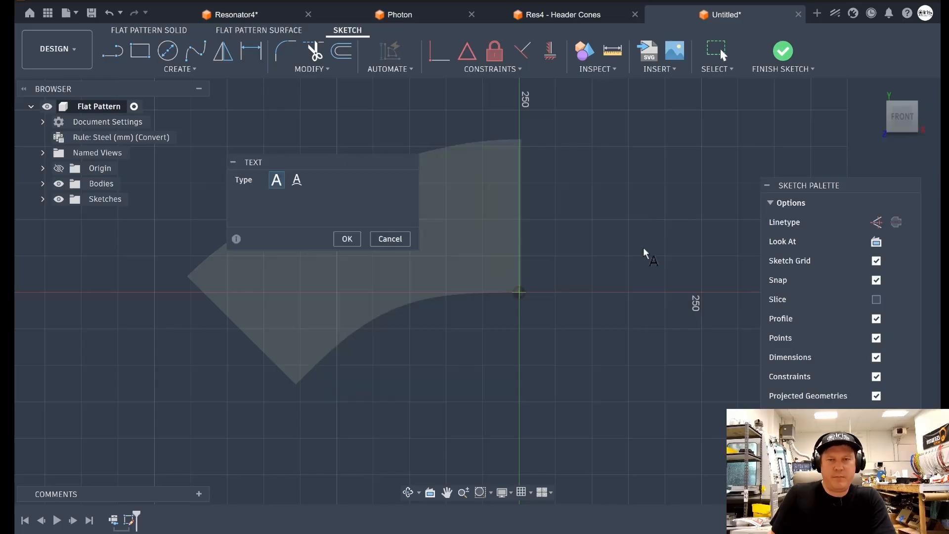
click(476, 189)
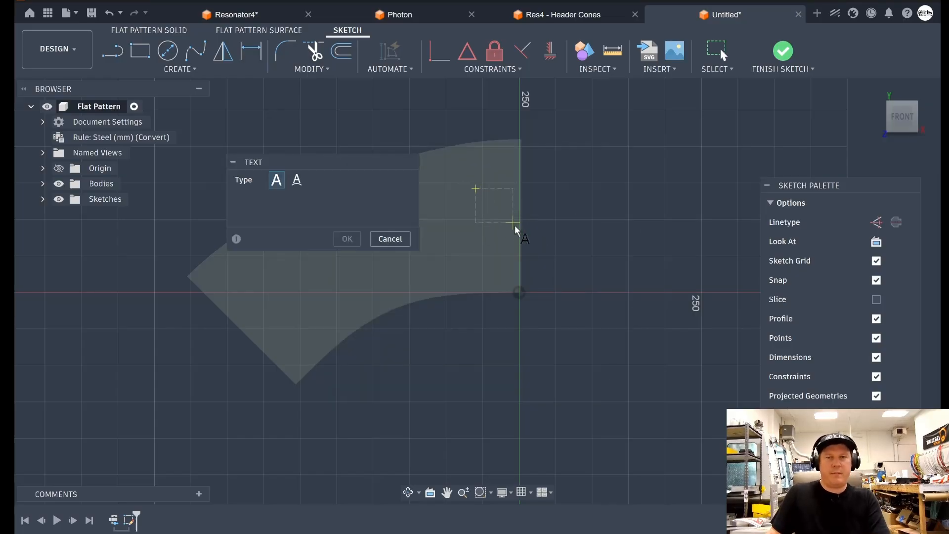
click(517, 231)
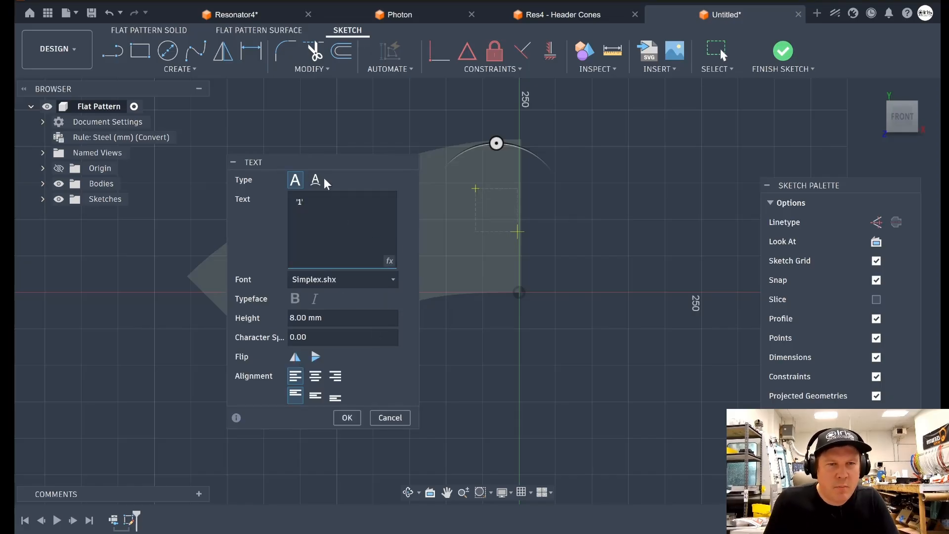
Set the height of the text 1 to 30 mm, place it on the flat pattern and finish the sketch.
click(336, 278)
click(339, 279)
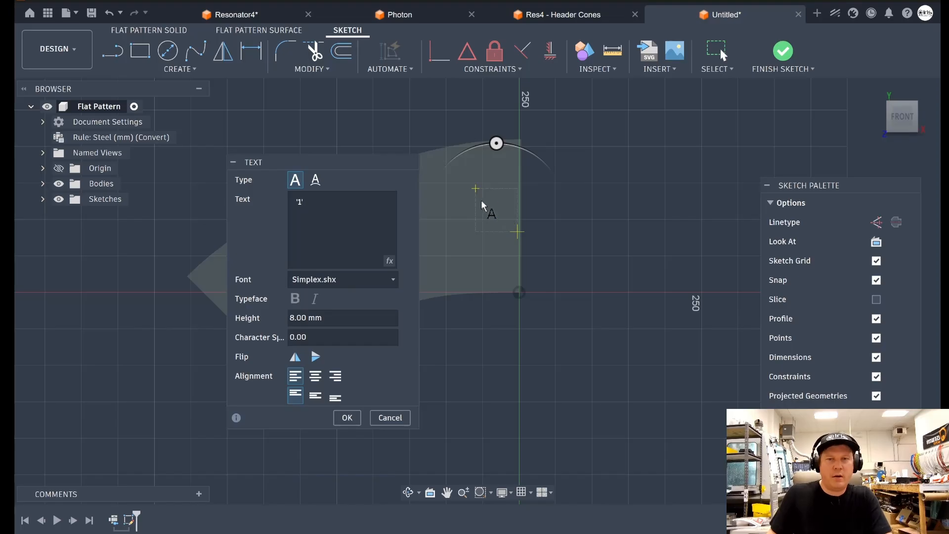
scroll(482, 208, up, 3)
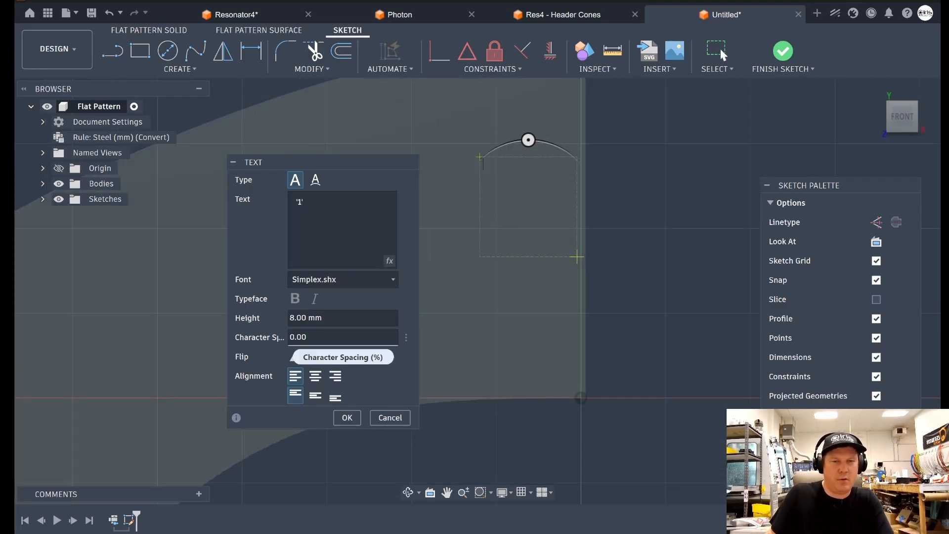
drag(297, 319, 275, 317)
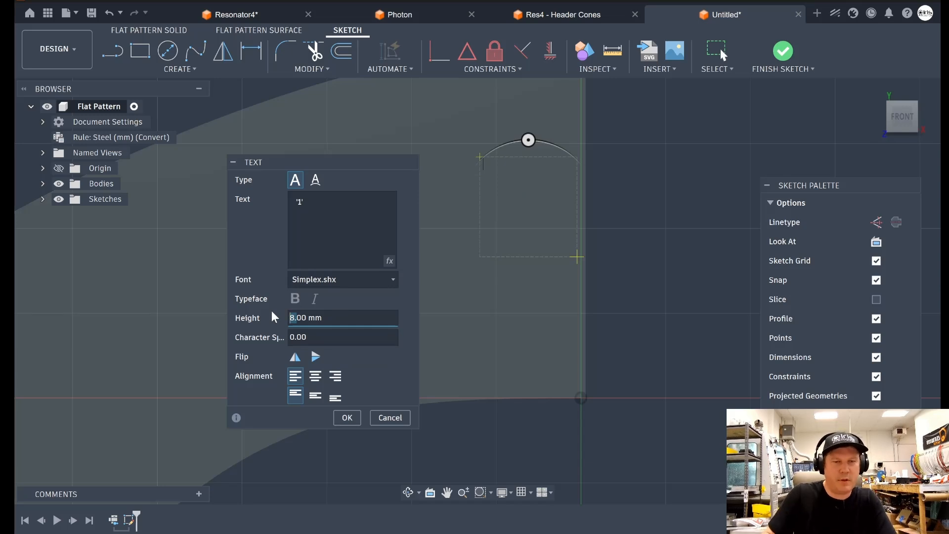
text(30)
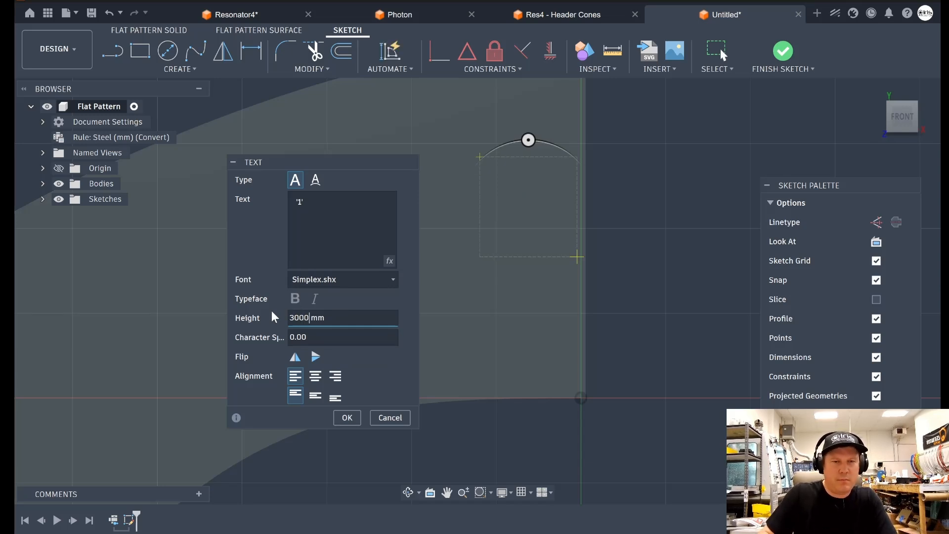
key(BackSpace)
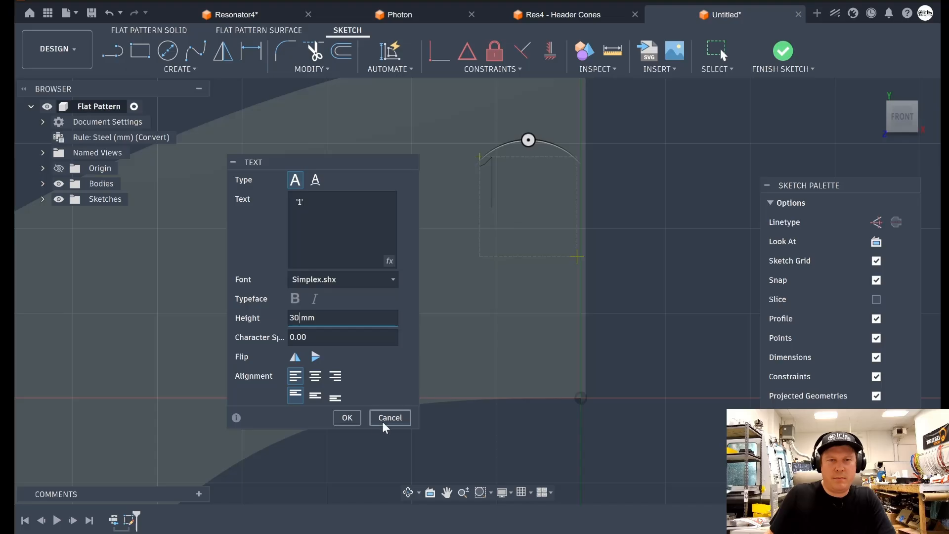
click(347, 417)
drag(482, 158, 522, 193)
scroll(689, 154, down, 3)
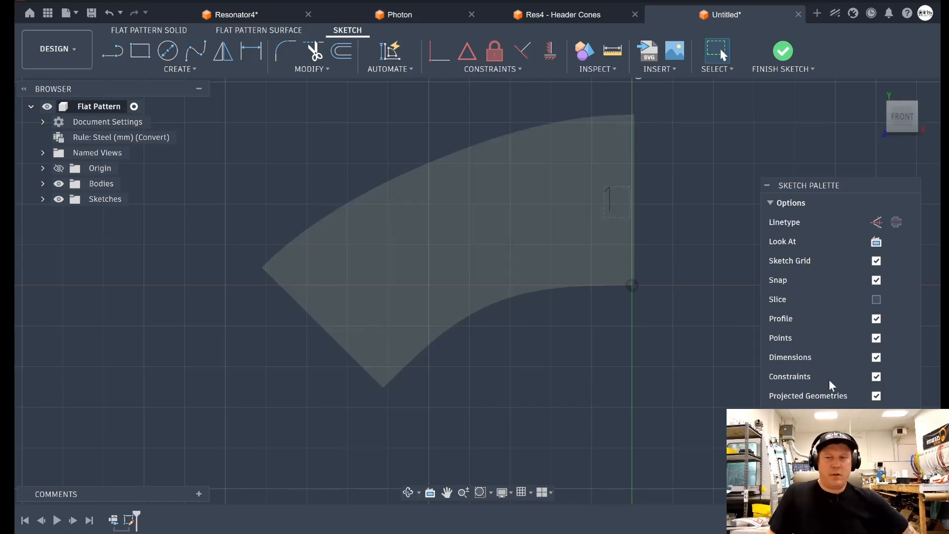
click(886, 455)
Review the DXF export options for the flat pattern's sketch and close them without exporting.
click(44, 200)
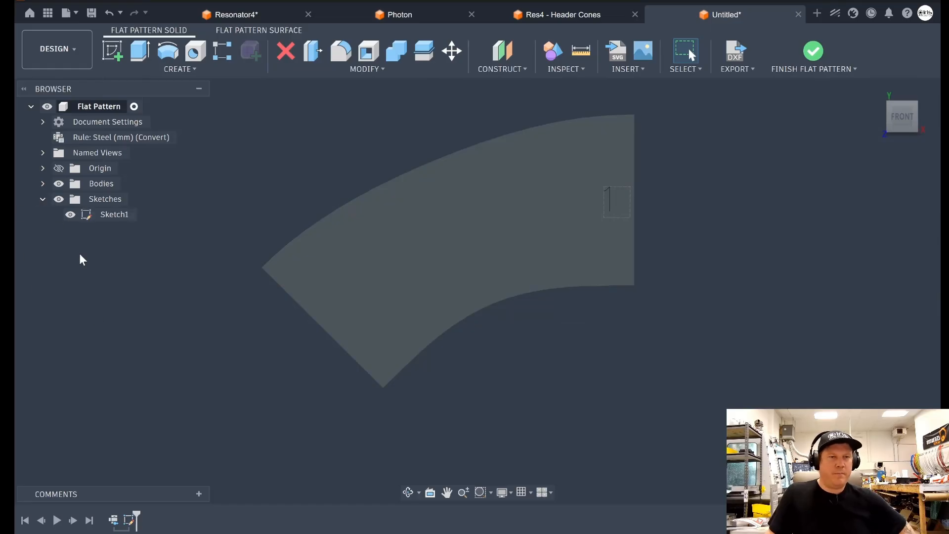
click(120, 219)
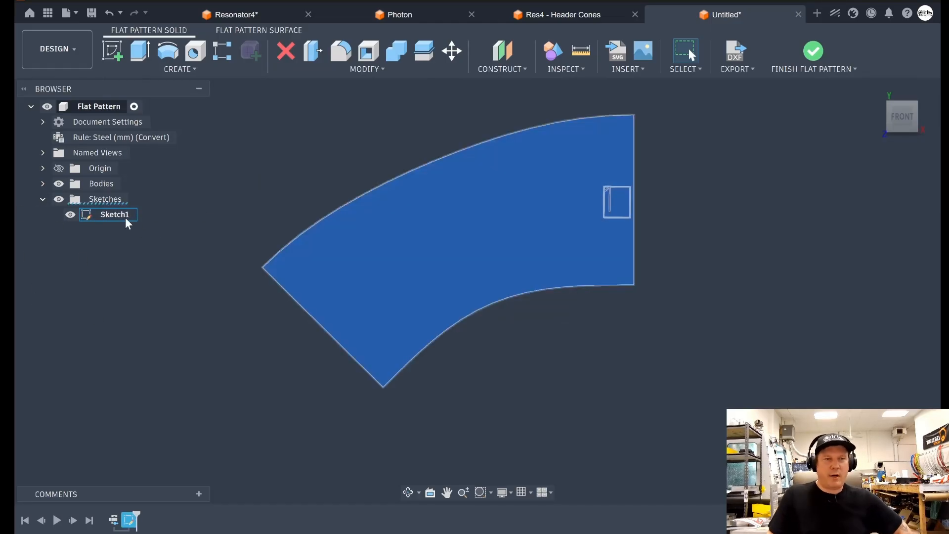
right_click(125, 220)
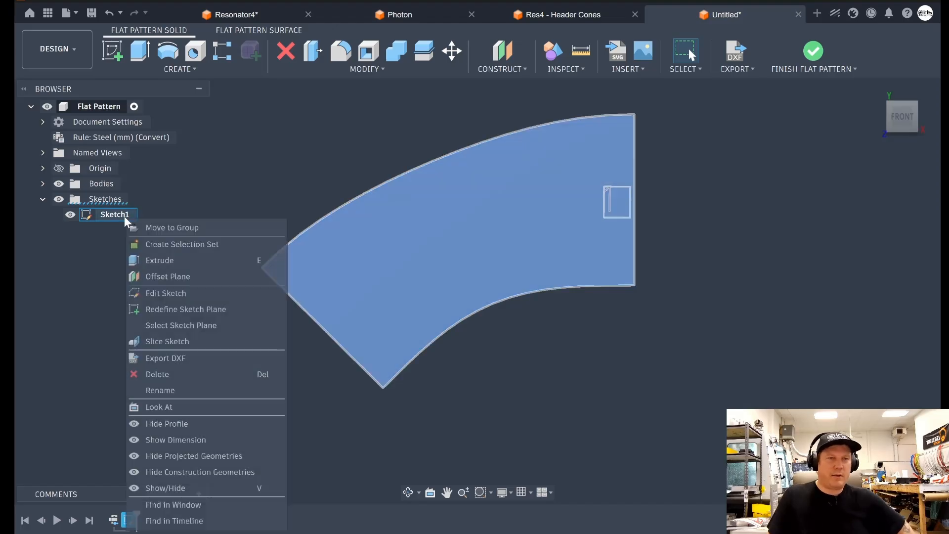
click(214, 360)
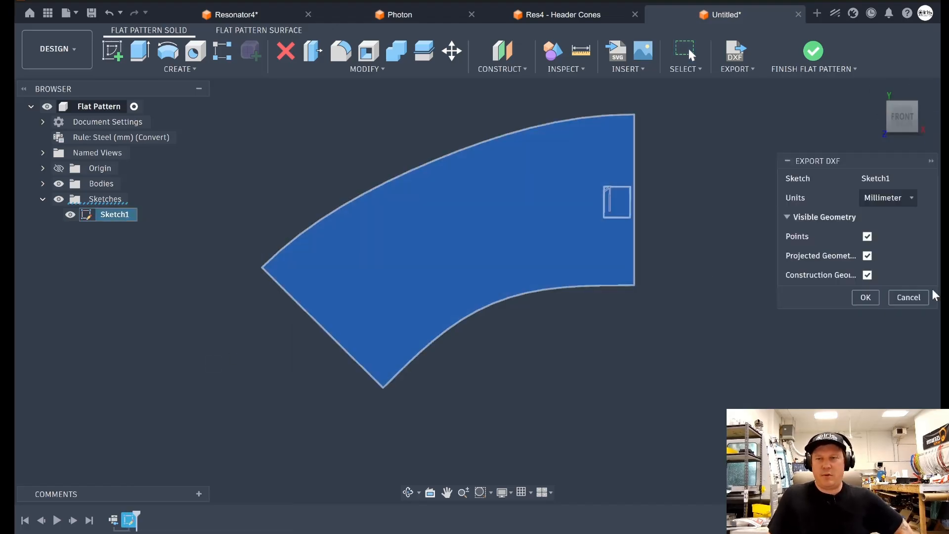
click(909, 297)
scroll(711, 210, down, 5)
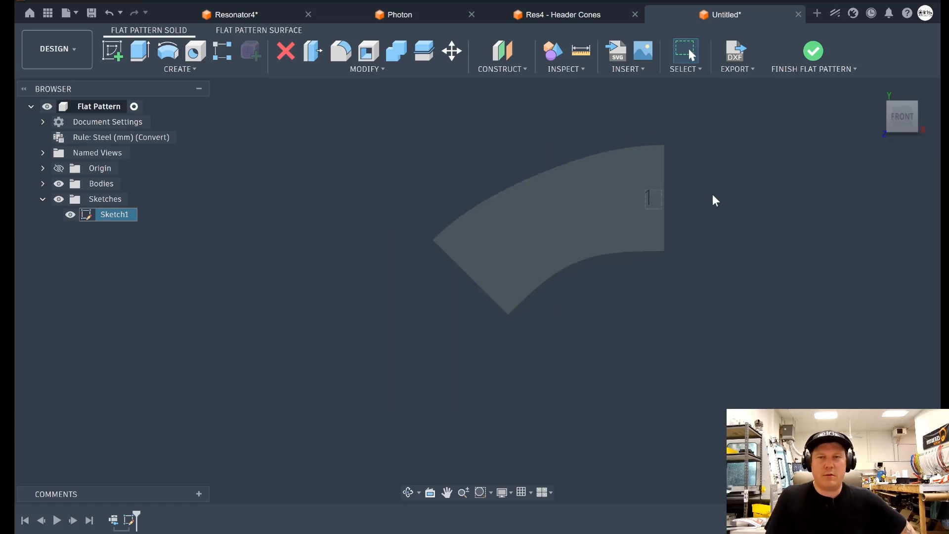
Select all geometry in the flat pattern's sketch, exit editing, and view the flattened cone layout in the Res4 - Header Cones document.
right_click(117, 214)
click(148, 290)
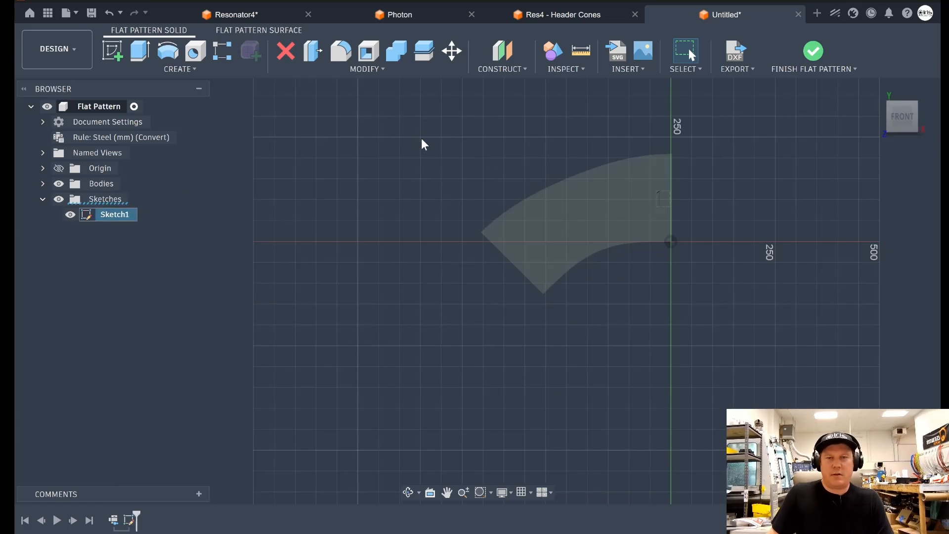
mouse_move(421, 137)
mouse_down()
mouse_move(513, 174)
mouse_move(717, 306)
mouse_up()
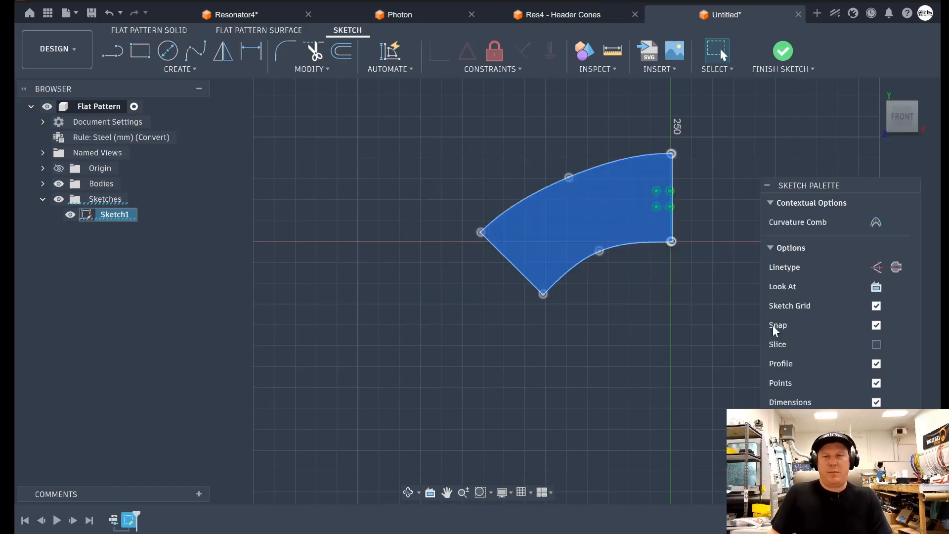
click(783, 51)
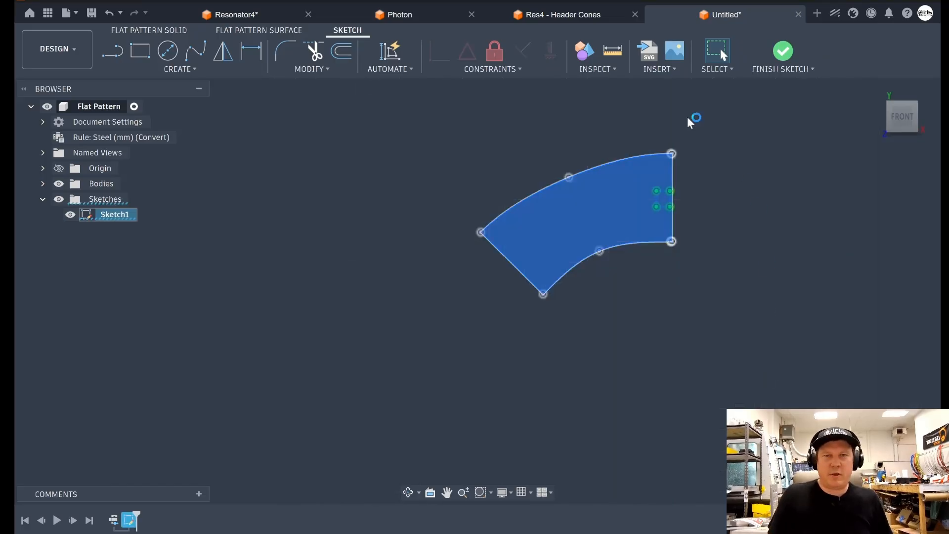
click(529, 14)
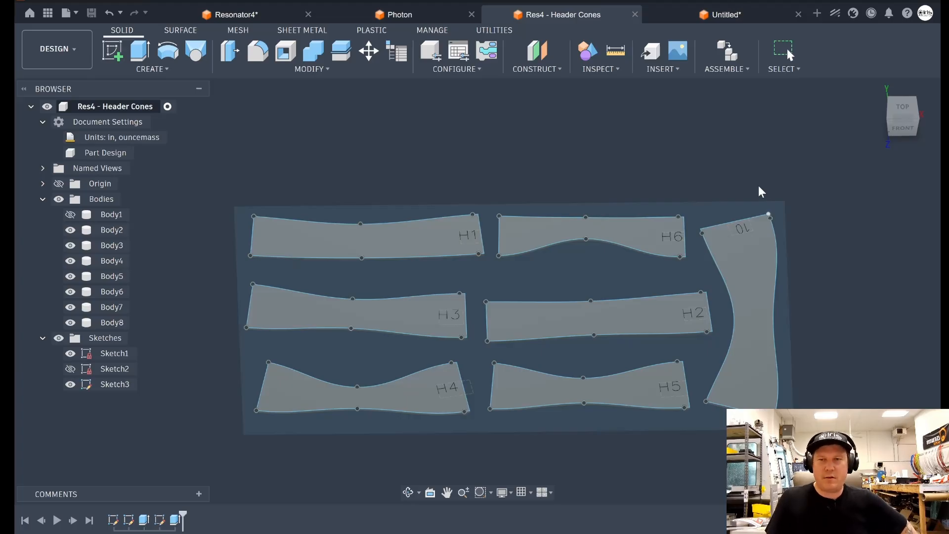
click(726, 14)
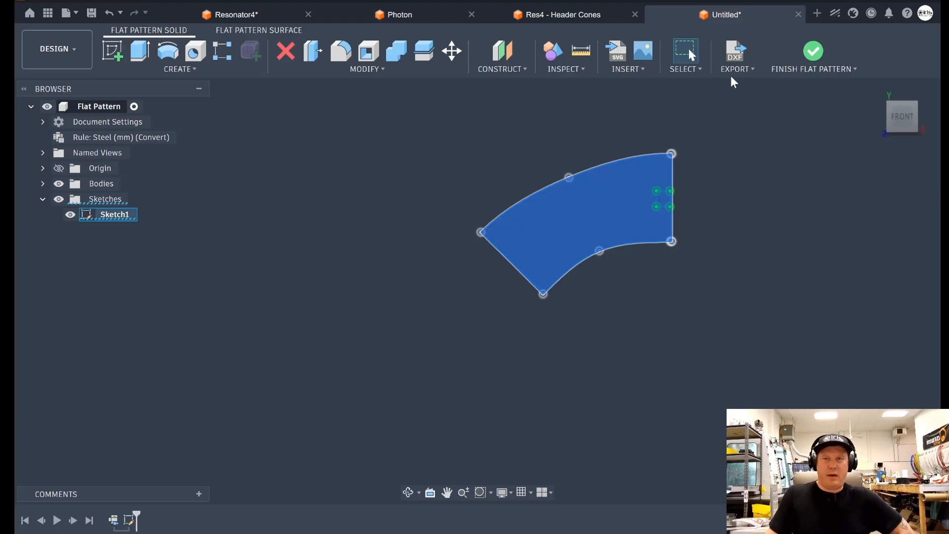
Finish the flat pattern and hide Component3 so that the smaller cone sections remain.
click(813, 159)
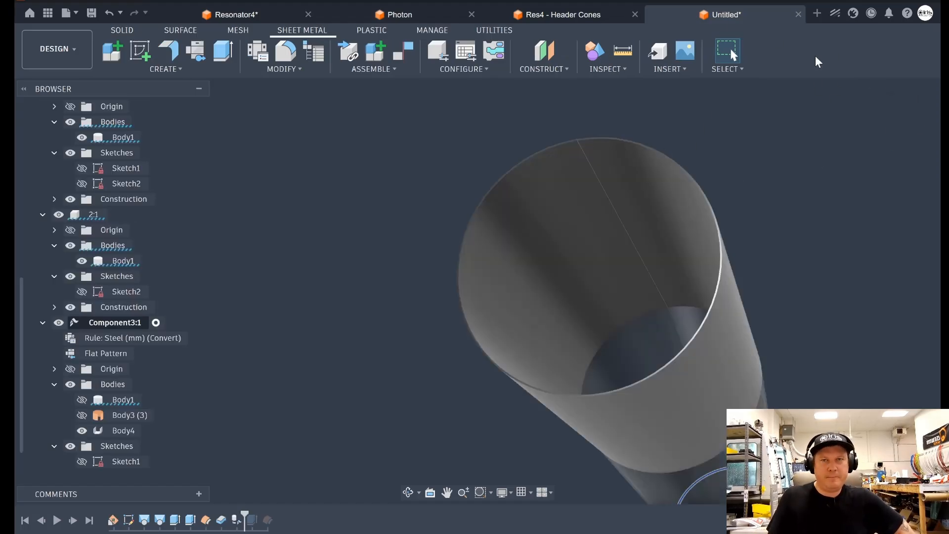
click(898, 126)
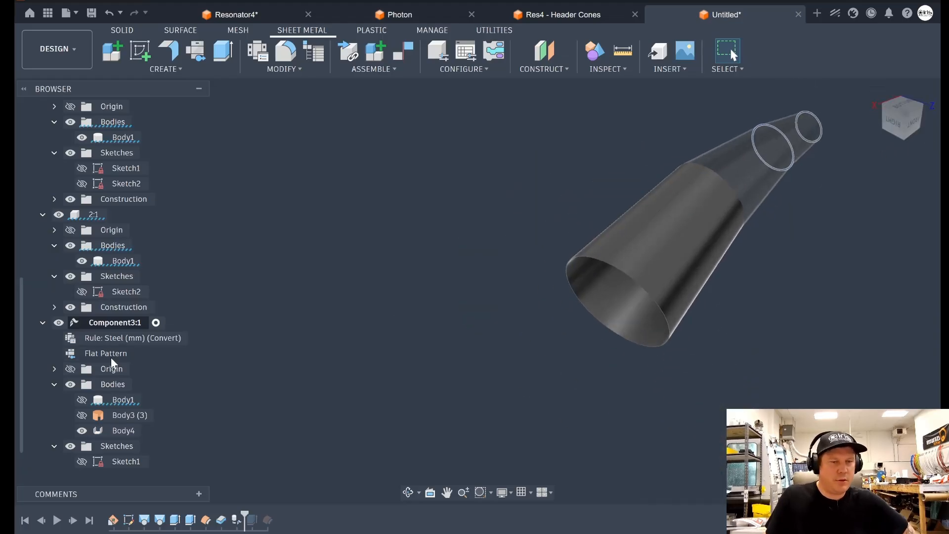
click(42, 323)
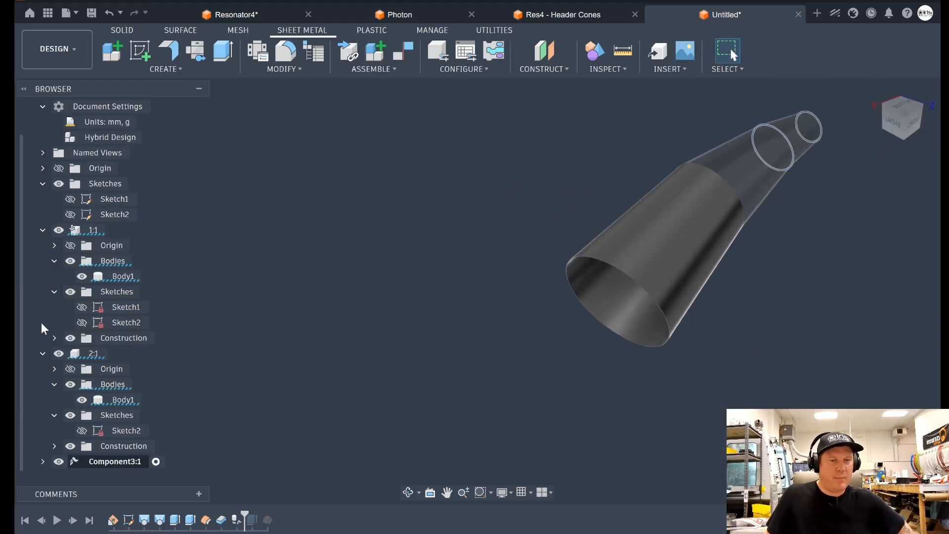
click(58, 461)
scroll(436, 347, down, 3)
scroll(658, 274, up, 5)
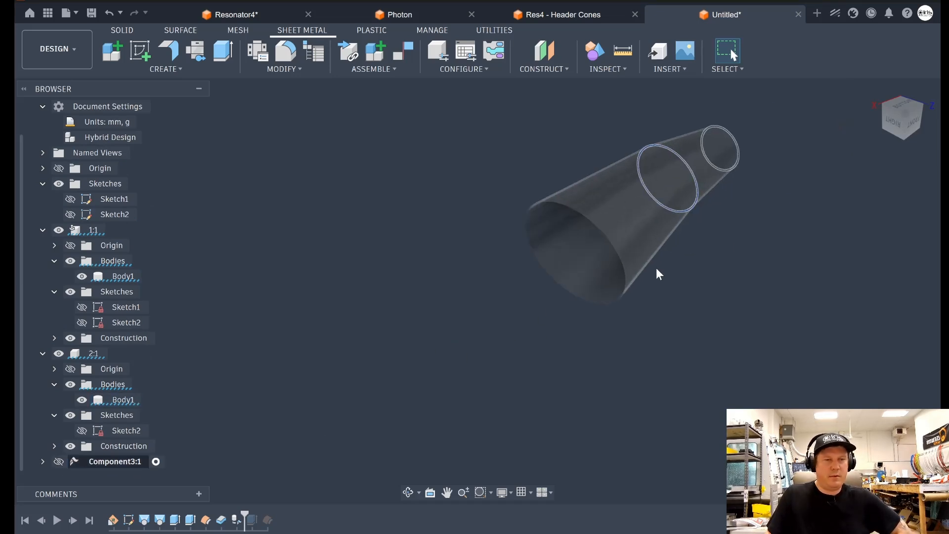
Activate component 2, offset the cone's inner face by 0 mm as a new body and hide the original Body1.
double_click(94, 353)
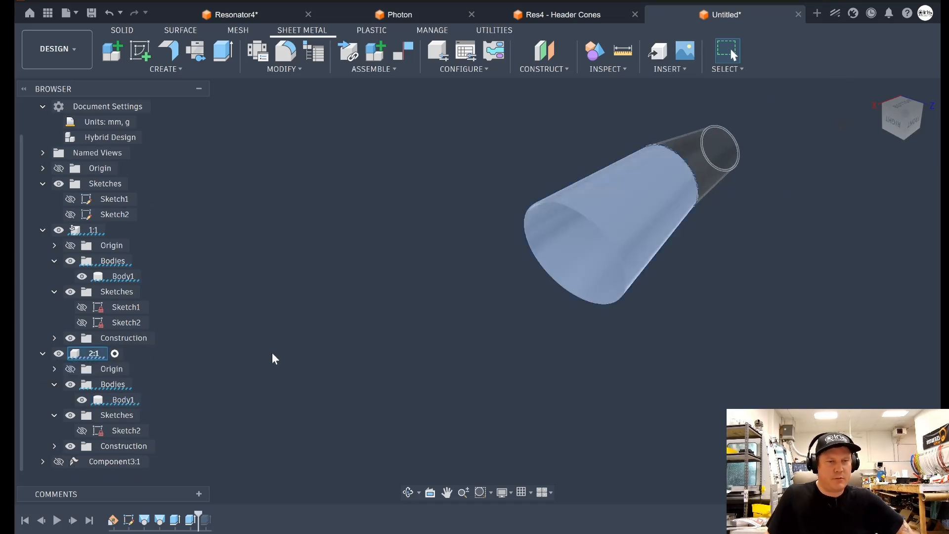
shift+middle_drag(487, 295, 282, 117)
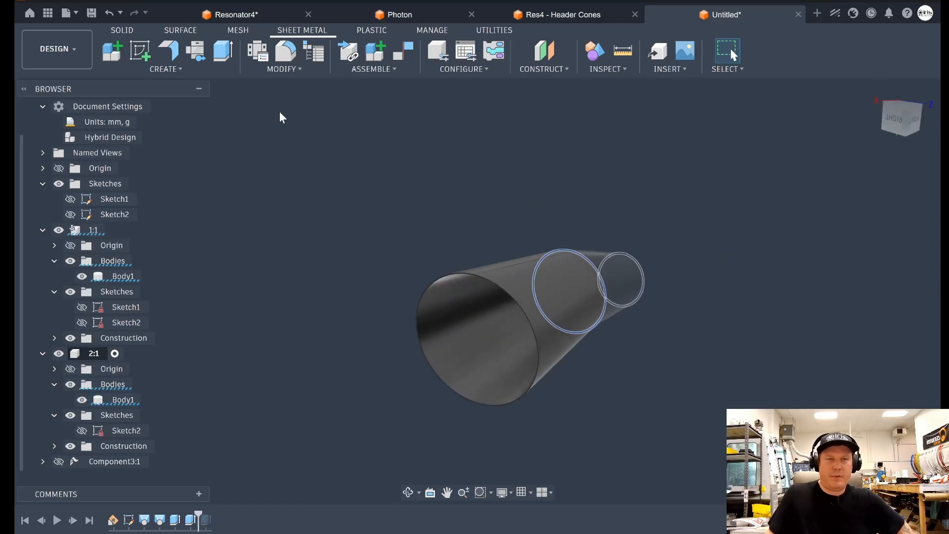
click(182, 30)
click(180, 69)
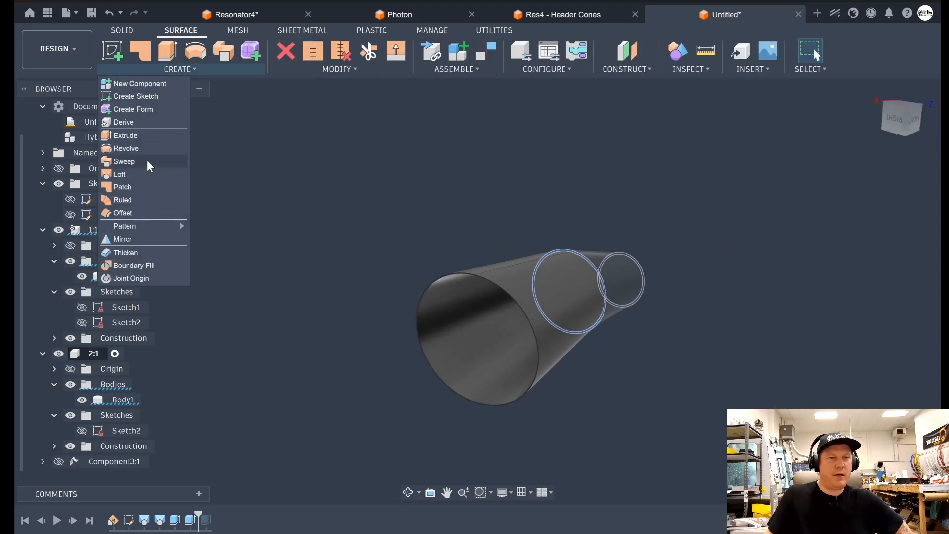
click(131, 211)
click(571, 327)
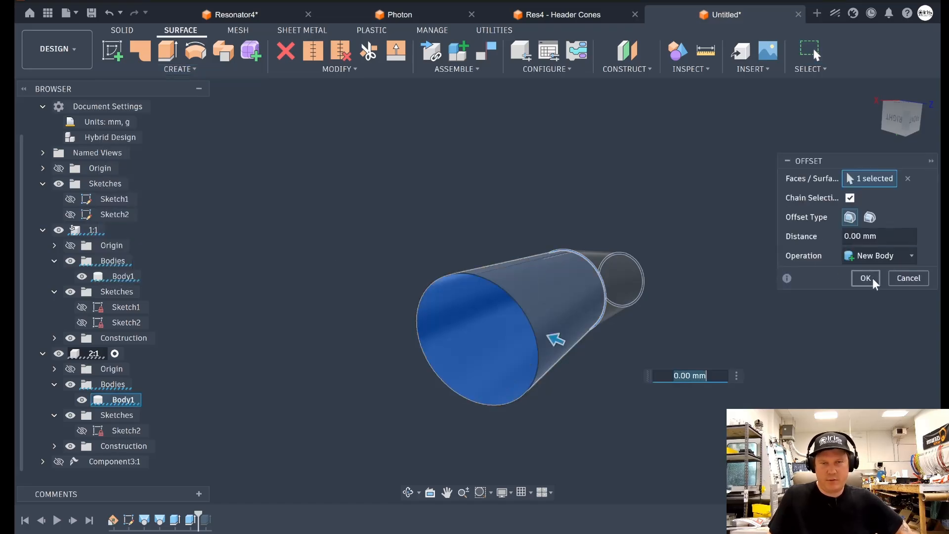
click(865, 277)
click(82, 399)
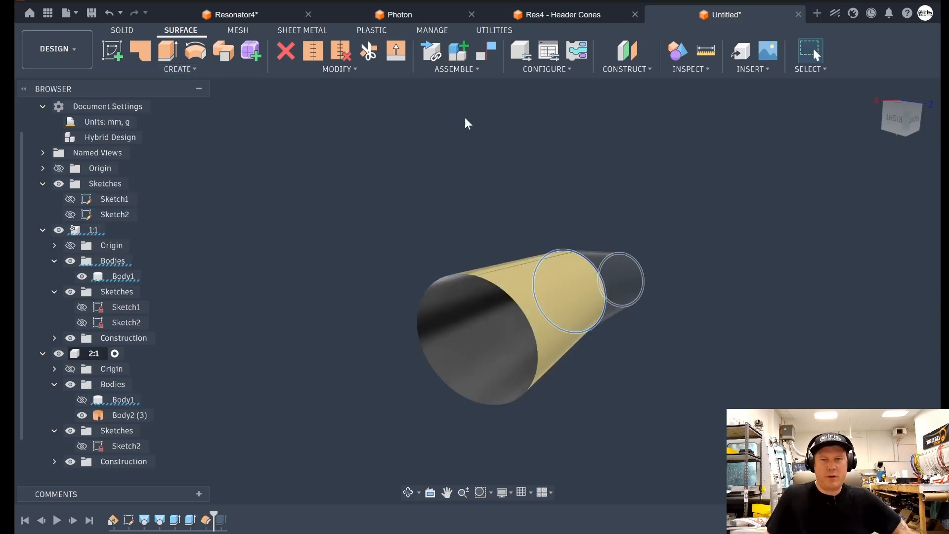
Thicken component 2's offset surface by -1.00 mm on one side as a new body.
click(182, 69)
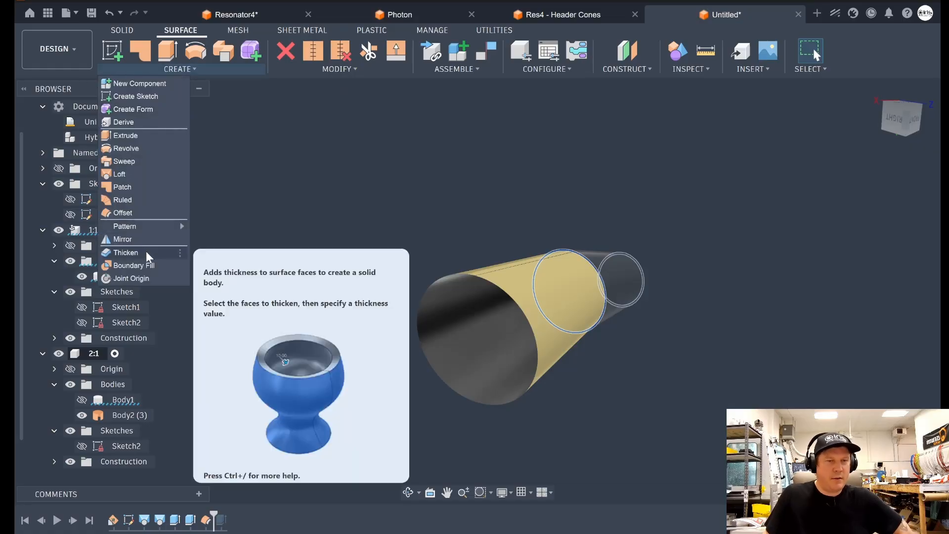
click(131, 241)
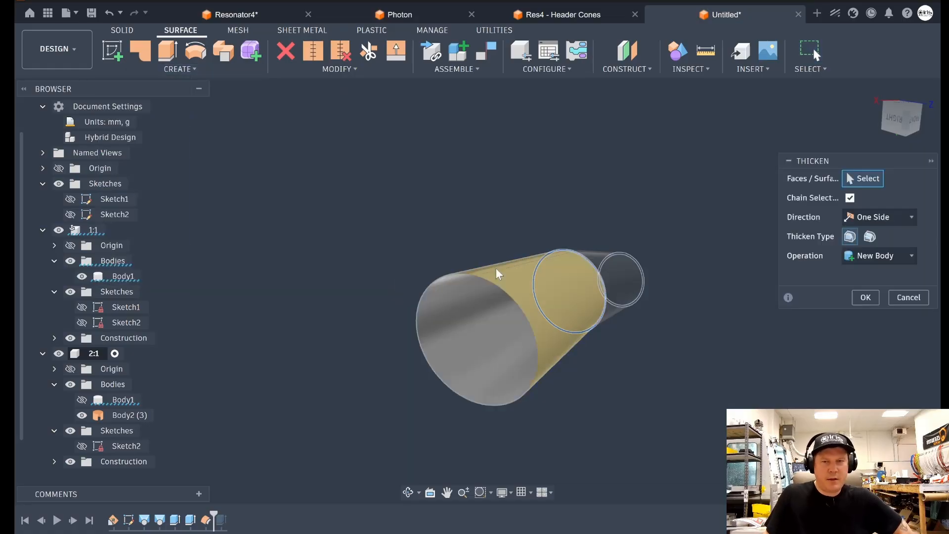
click(441, 355)
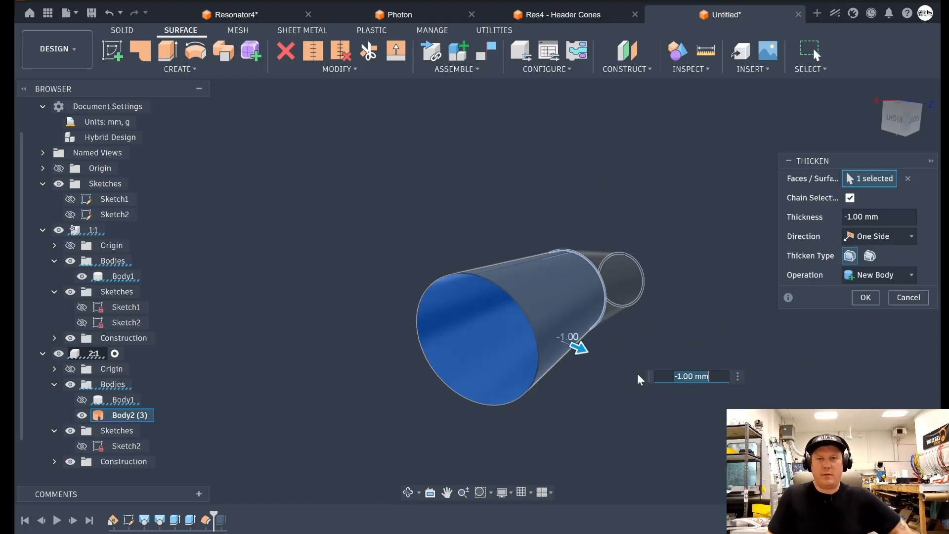
click(866, 298)
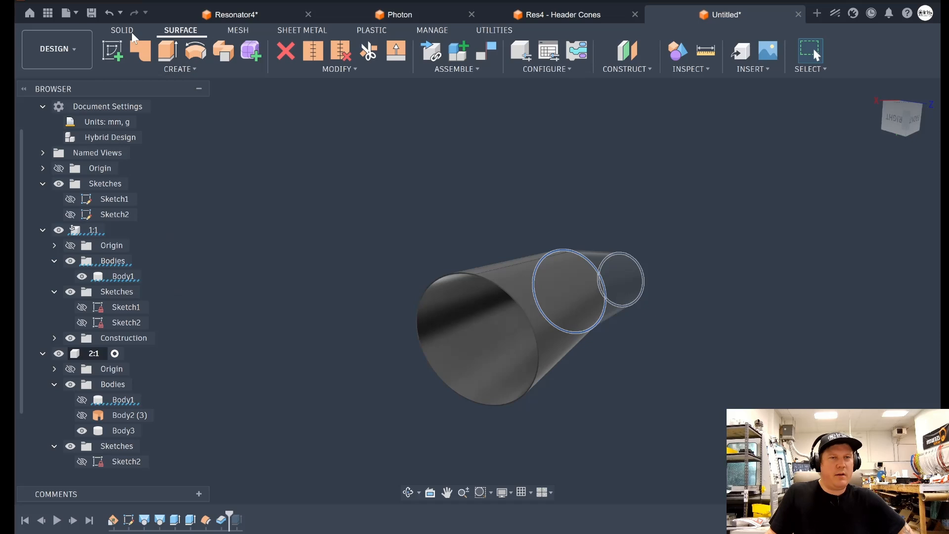
Convert component 2's thickened body to sheet metal, using the narrow flat strip along the seam as source with the Steel (mm) rule.
click(300, 33)
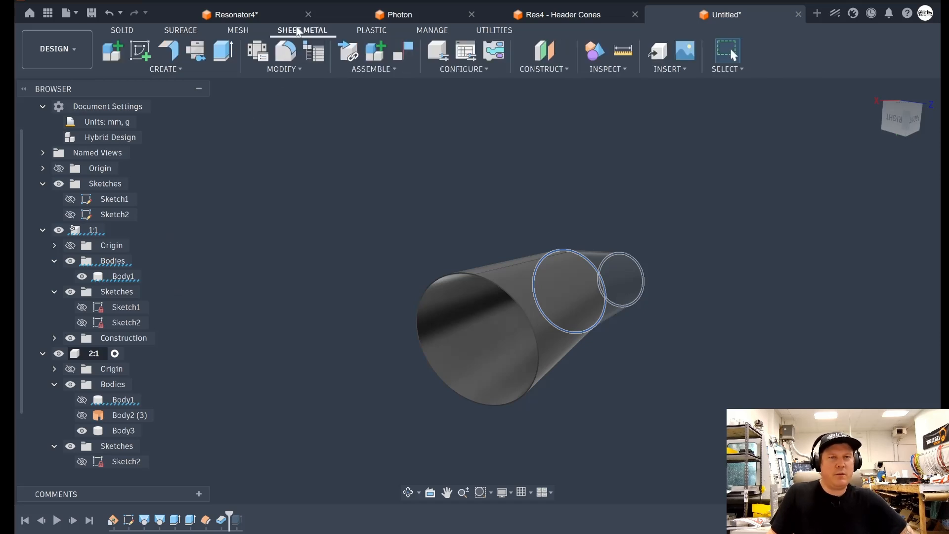
click(165, 72)
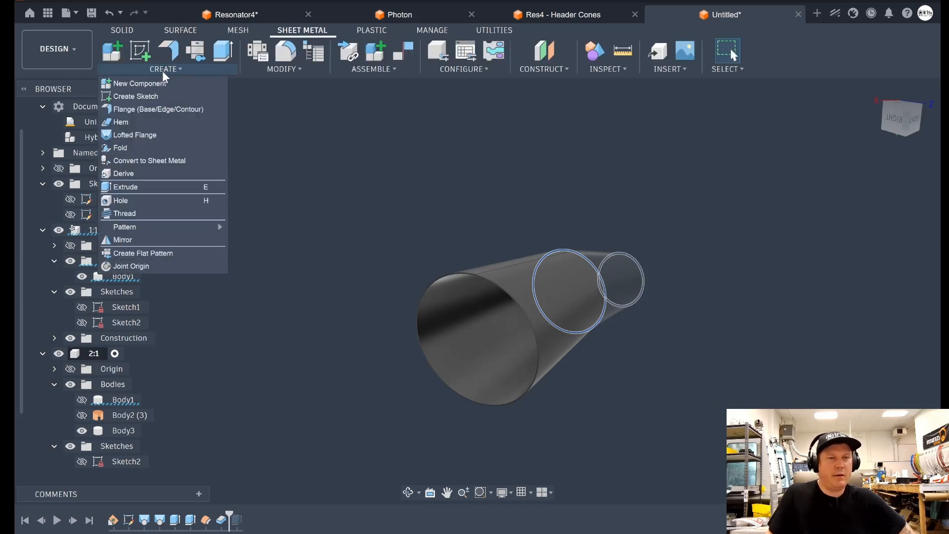
click(157, 160)
drag(903, 117, 912, 86)
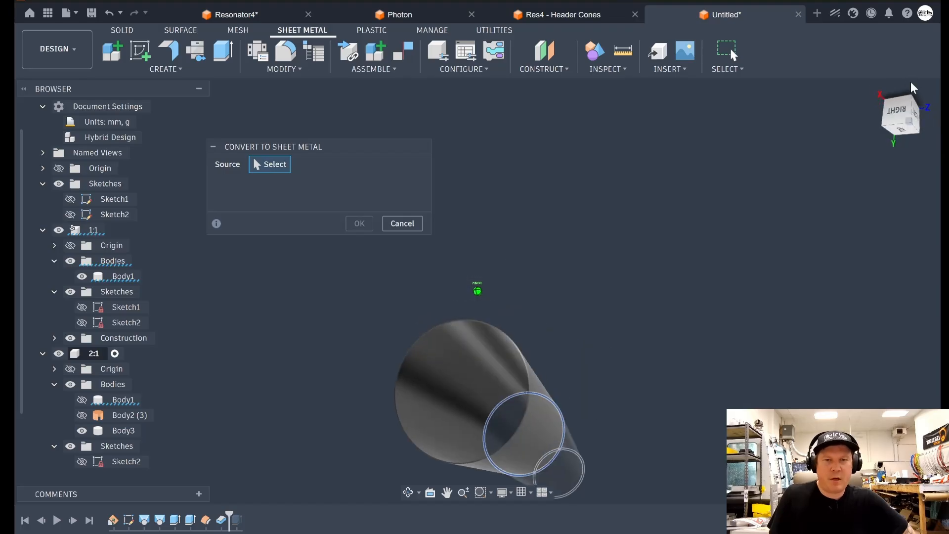
scroll(454, 338, up, 5)
click(452, 326)
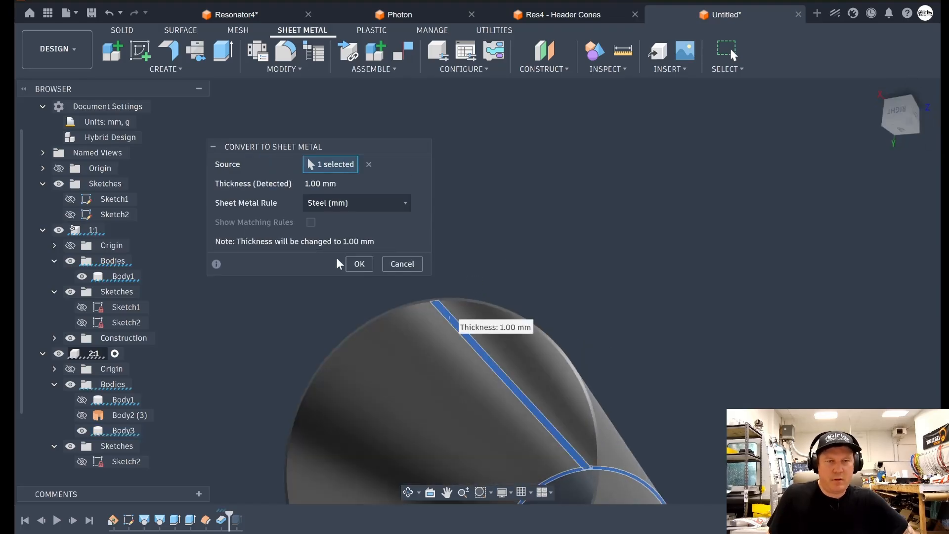
click(358, 265)
scroll(553, 238, down, 4)
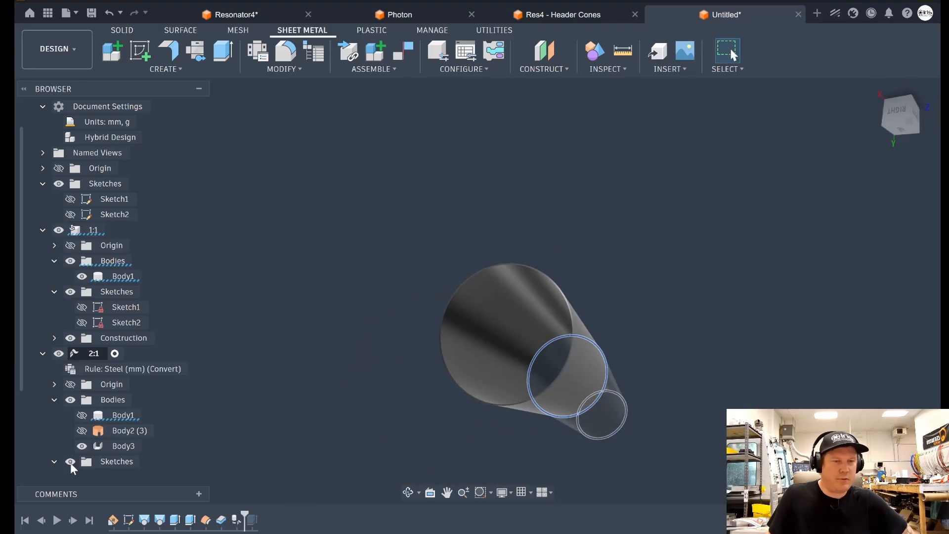
click(123, 445)
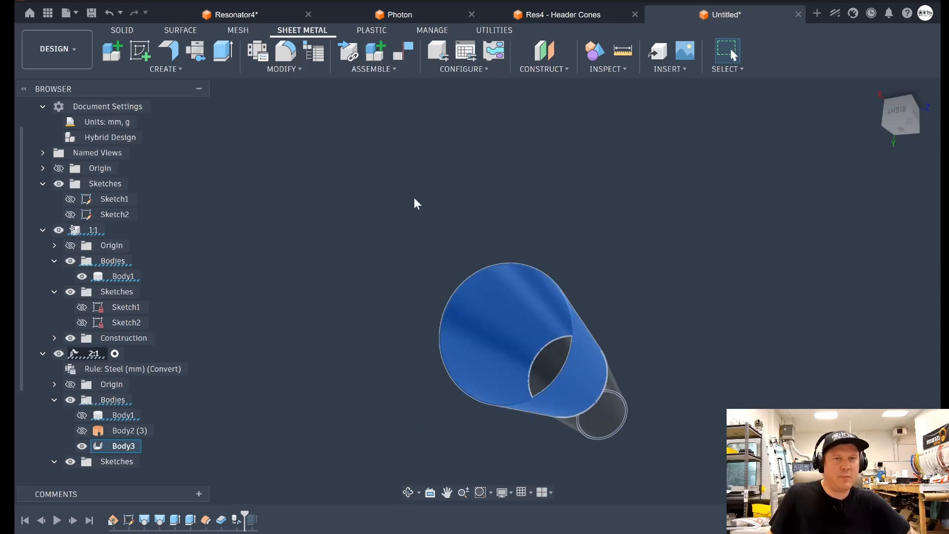
Create component 2's flat pattern with the narrow flat strip along the seam as the stationary face.
click(167, 70)
click(164, 253)
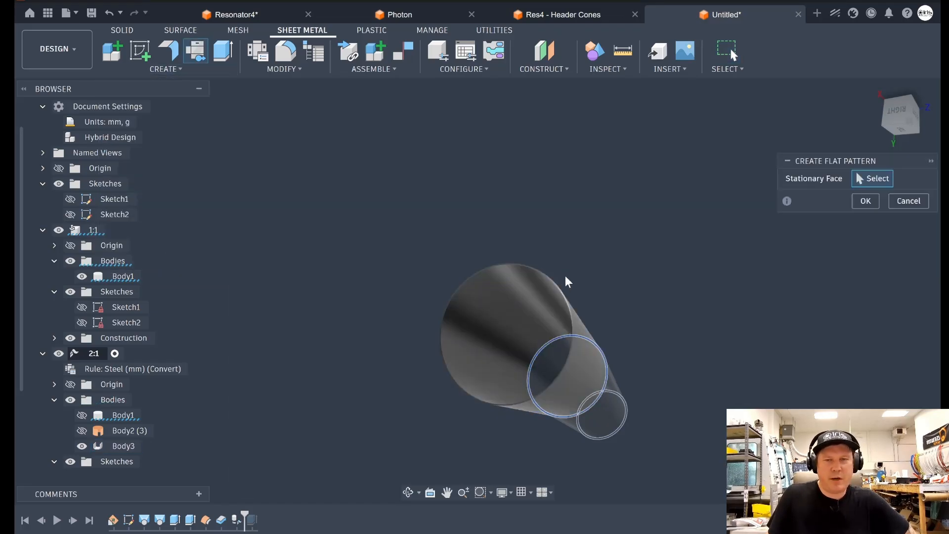
scroll(483, 274, up, 5)
scroll(529, 265, up, 2)
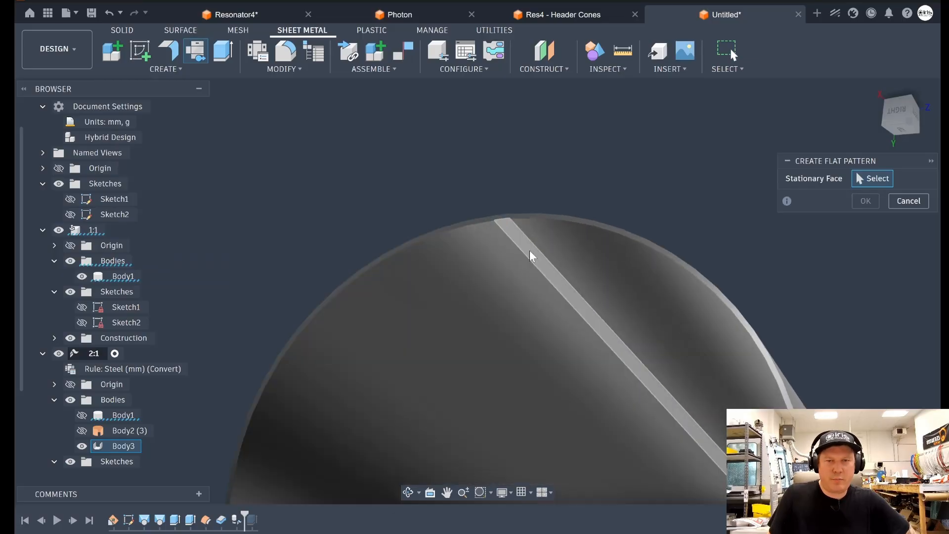
click(531, 254)
click(867, 202)
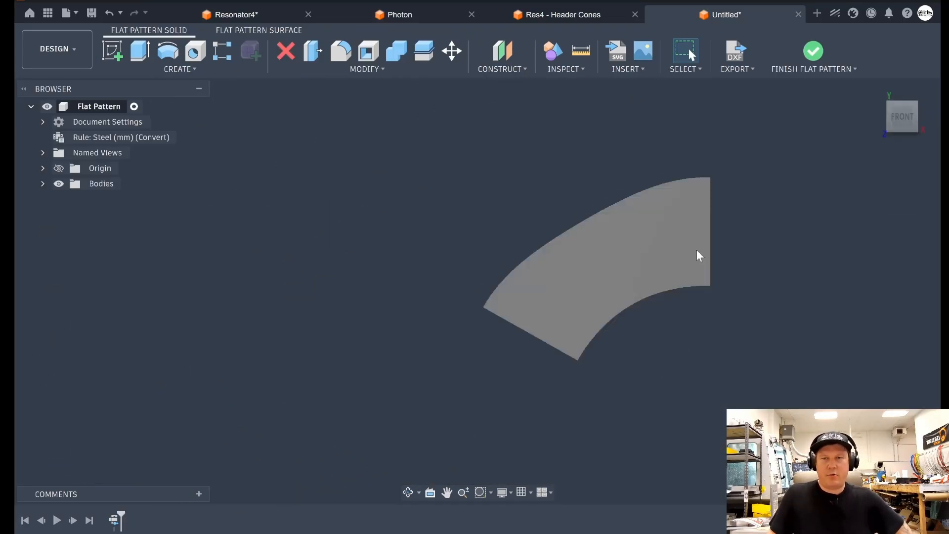
Sketch the text "2" on the flat pattern near its straight vertical edge, in Simplex.shx at 30 mm height, and finish the sketch.
scroll(701, 231, up, 3)
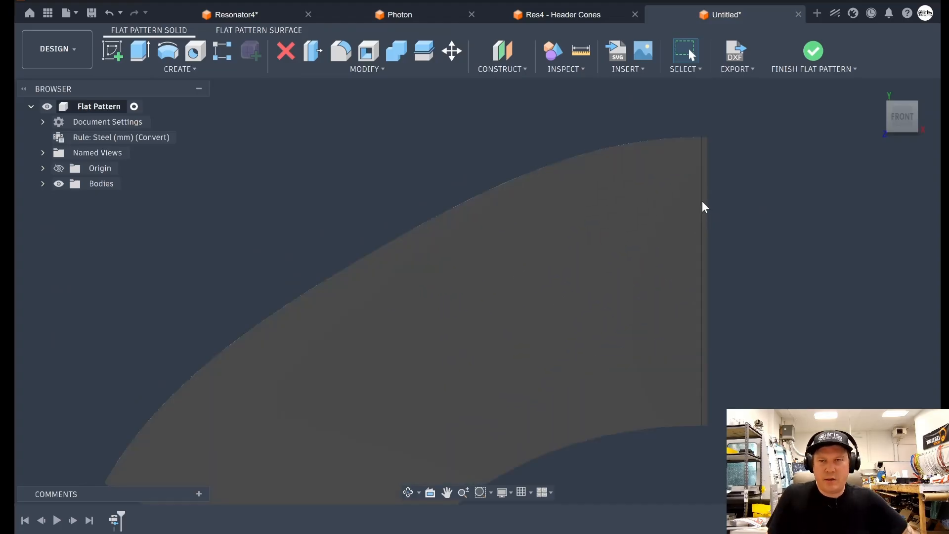
scroll(732, 224, up, 1)
scroll(700, 199, down, 3)
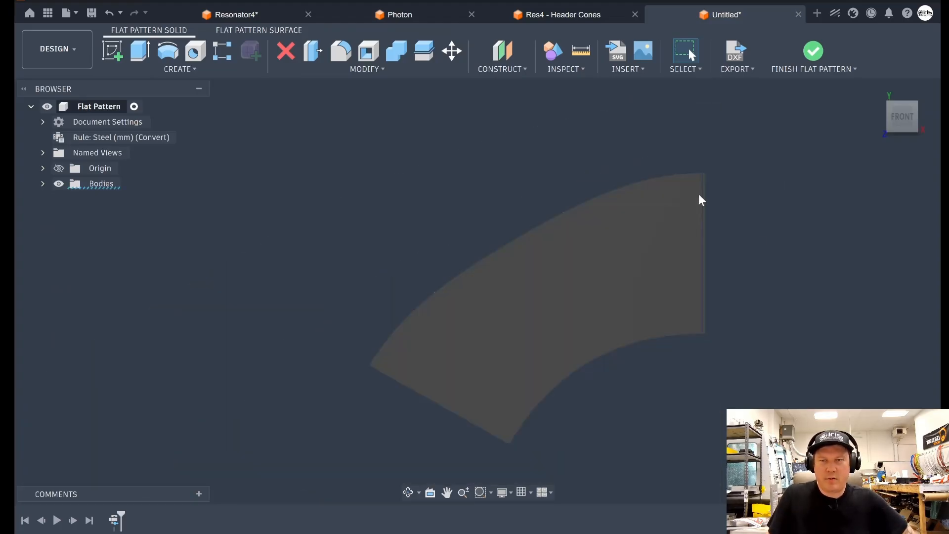
click(112, 50)
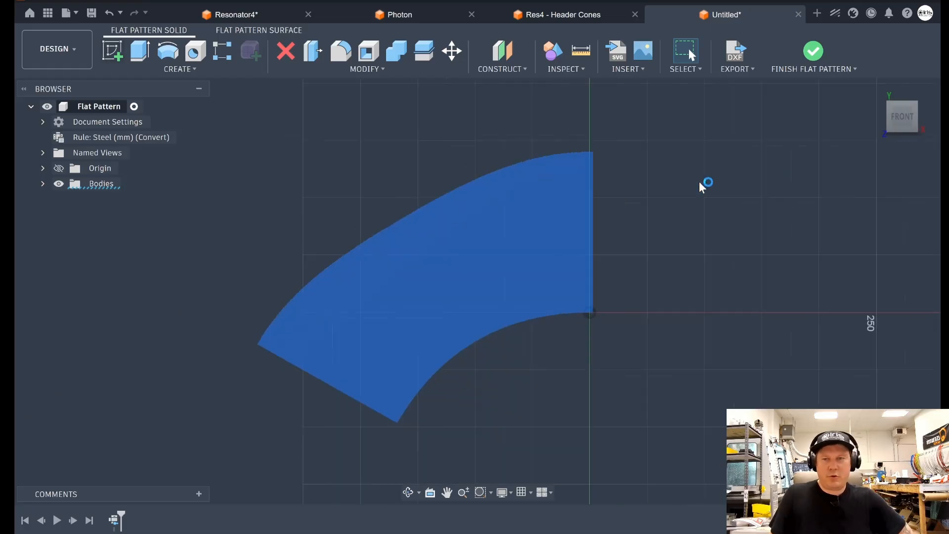
click(180, 68)
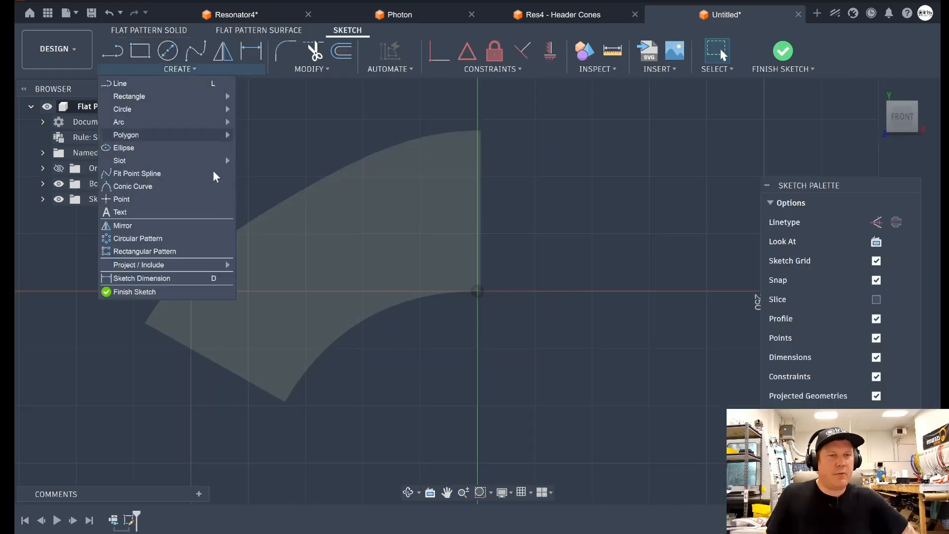
click(174, 213)
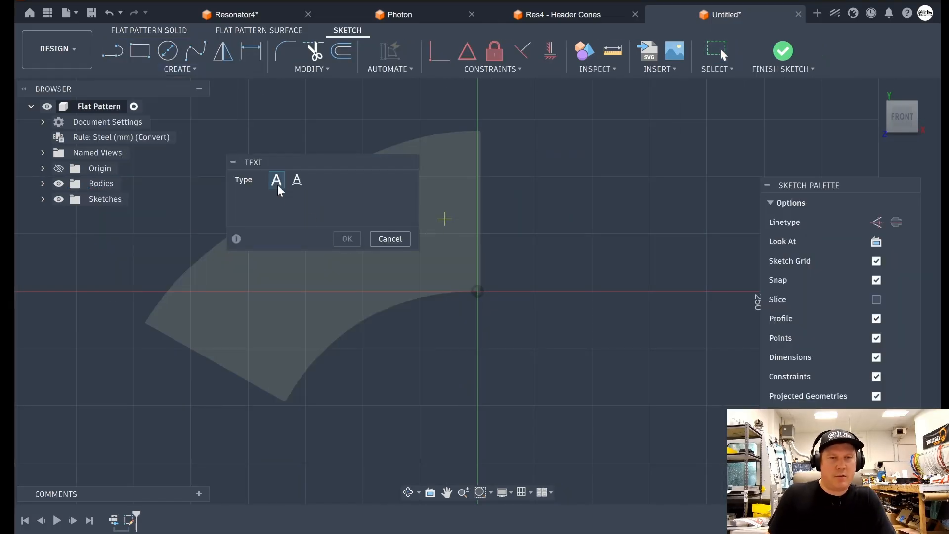
click(496, 215)
text(2)
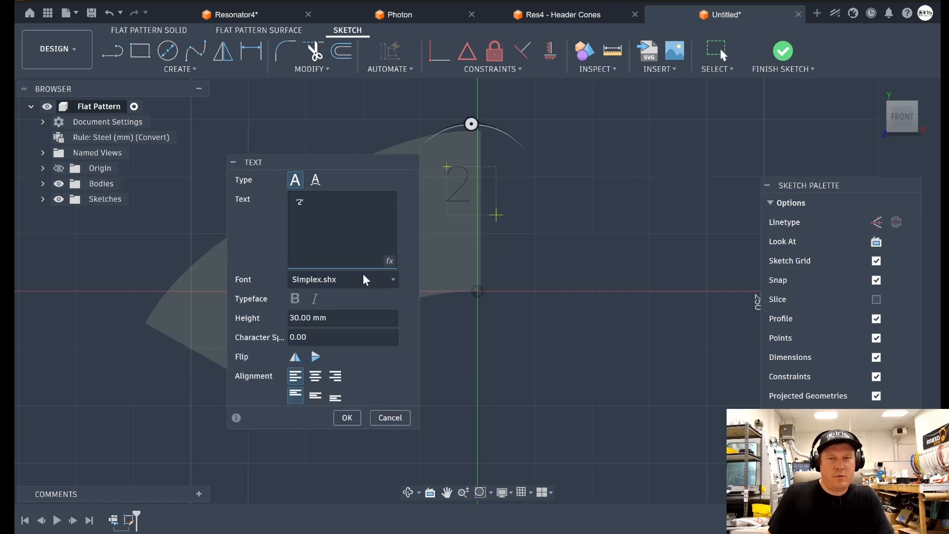
click(346, 415)
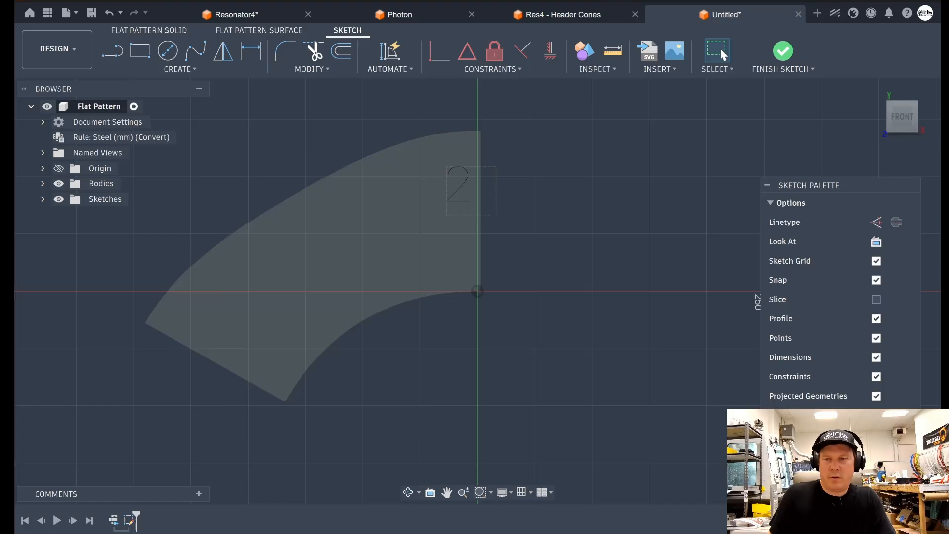
click(840, 435)
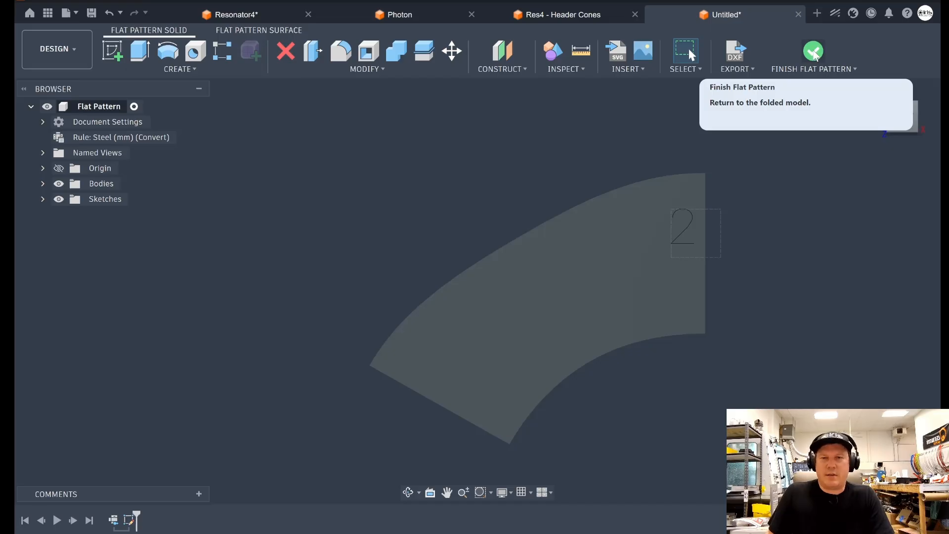
Finish the flat pattern and hide component 2 so that only component 1's cone section remains.
click(815, 54)
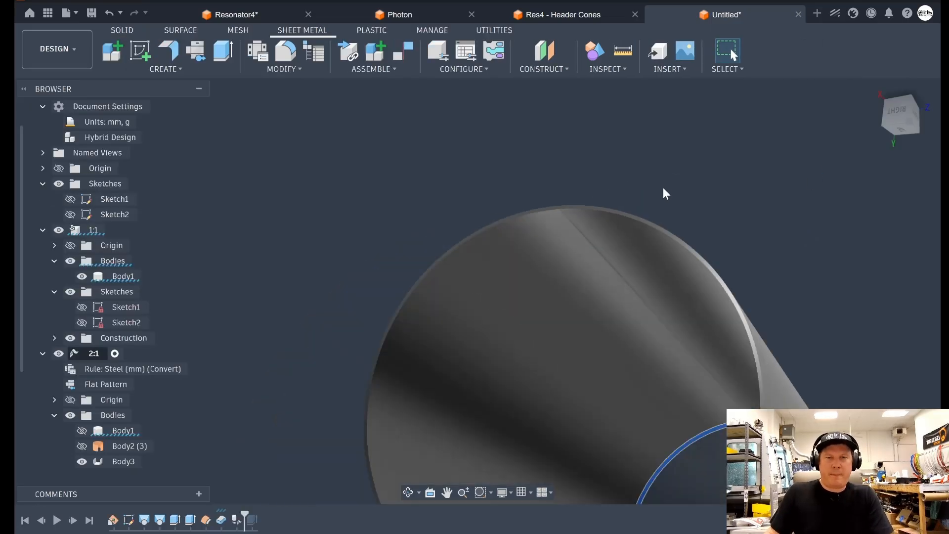
click(58, 353)
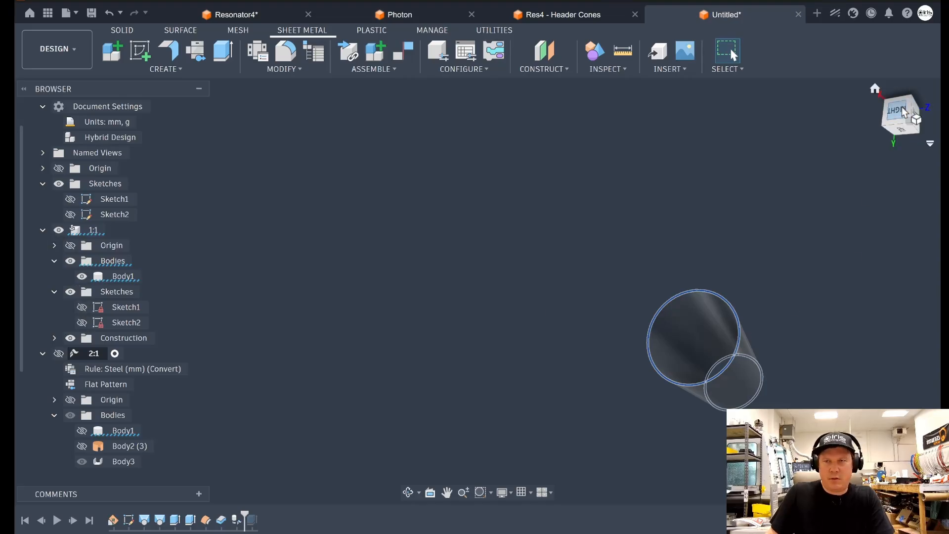
drag(875, 89, 885, 126)
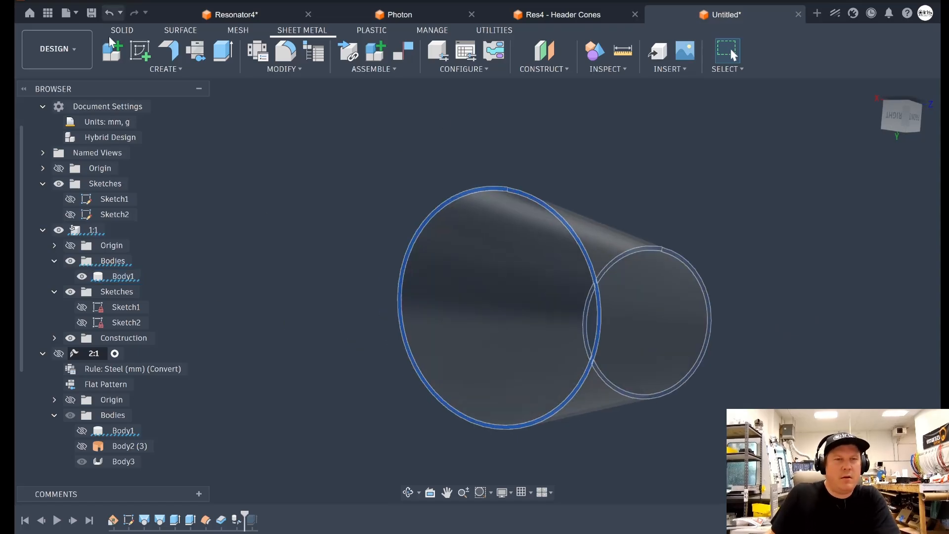
Switch to surface modelling and activate component 1.
click(166, 69)
click(180, 29)
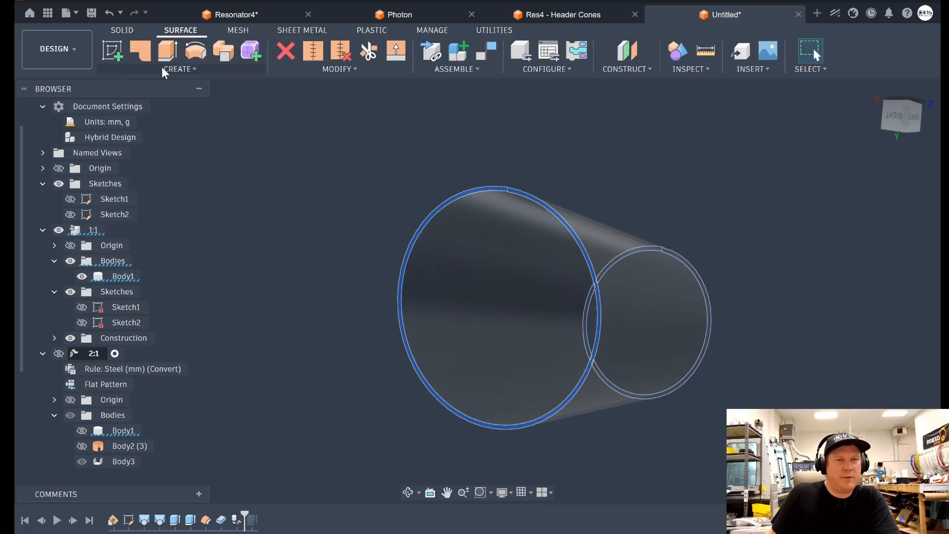
click(166, 68)
click(112, 230)
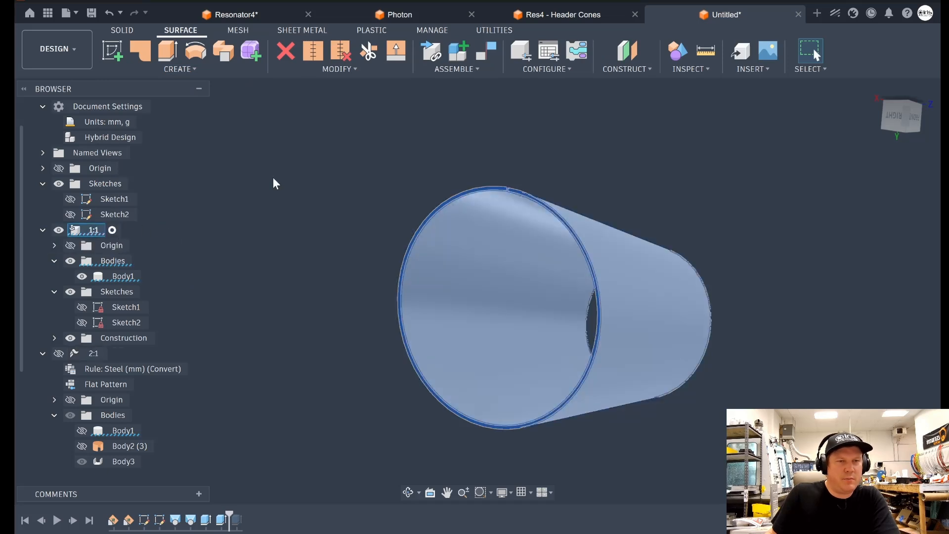
Offset the inner face of component 1's cone by 0 mm as a new body.
click(181, 69)
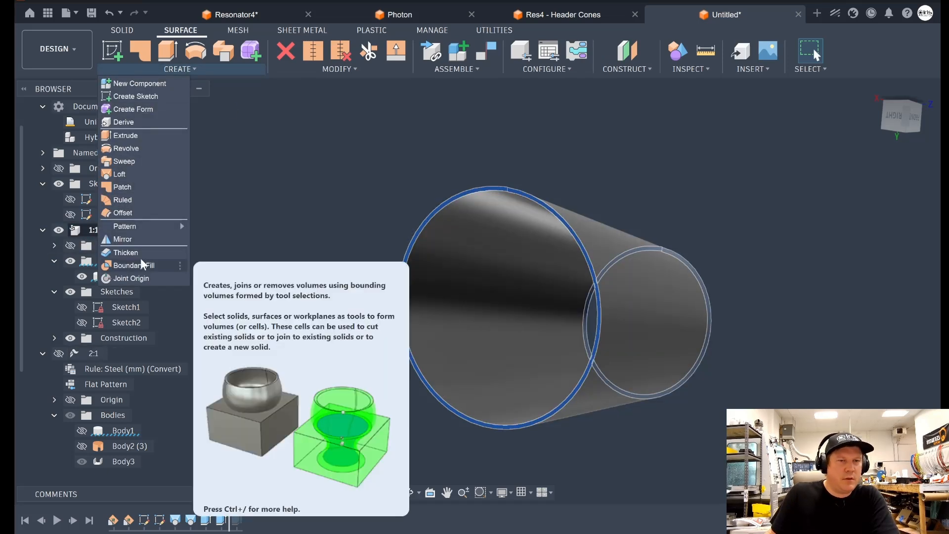
click(123, 213)
click(493, 232)
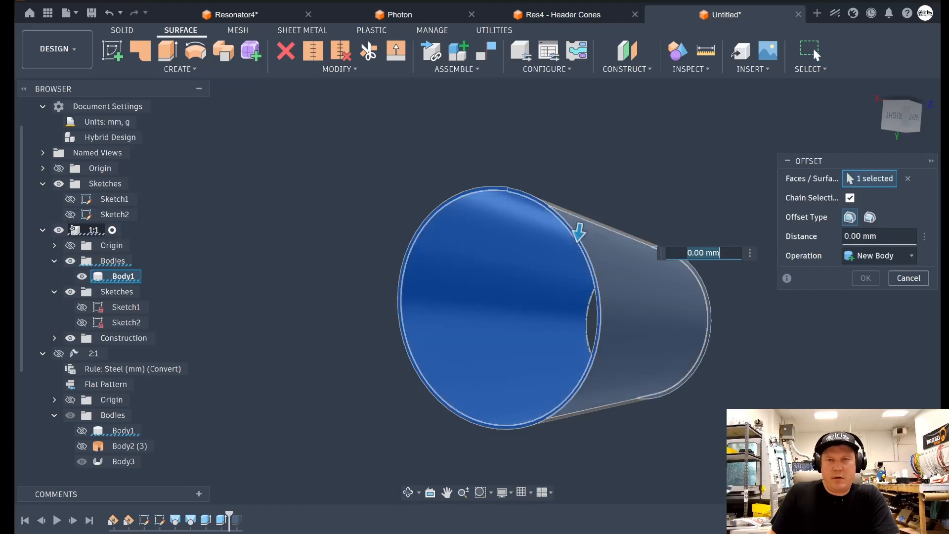
click(865, 278)
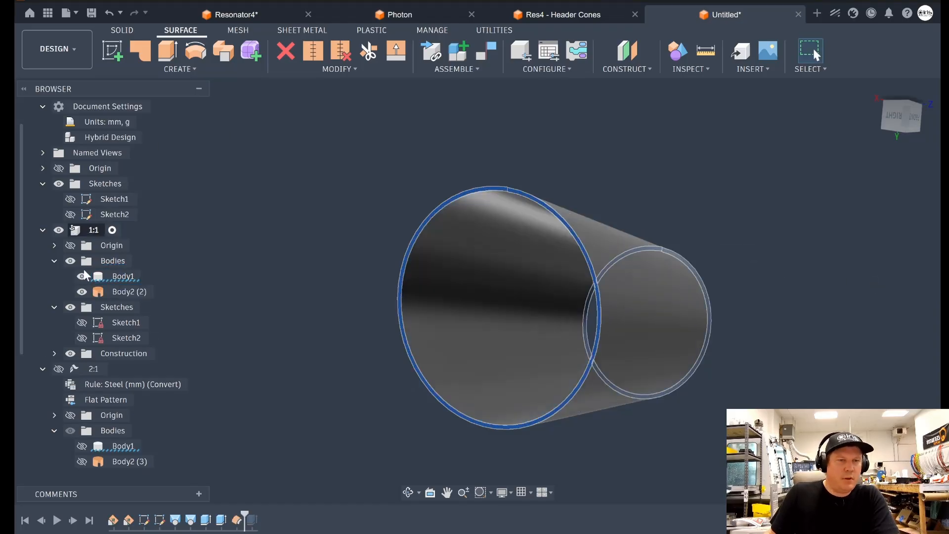
click(167, 51)
click(181, 69)
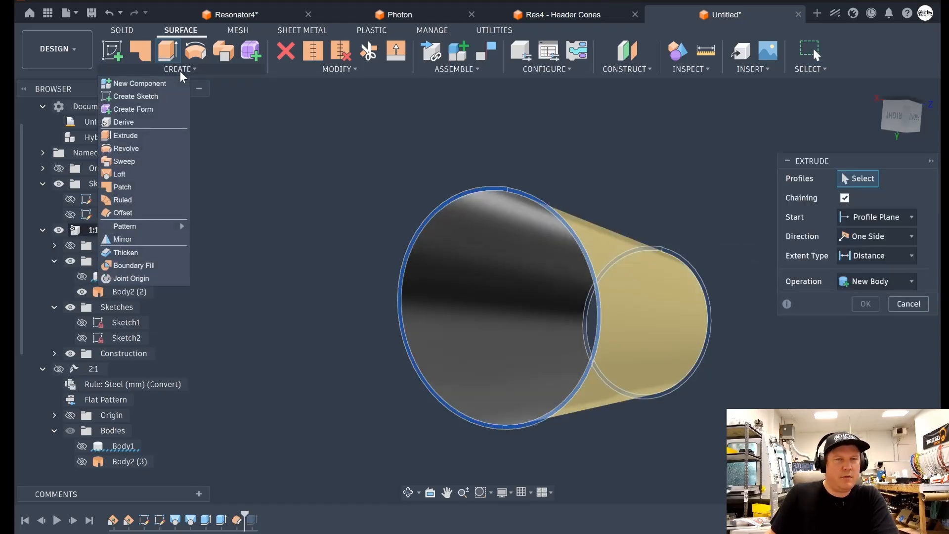
key(Escape)
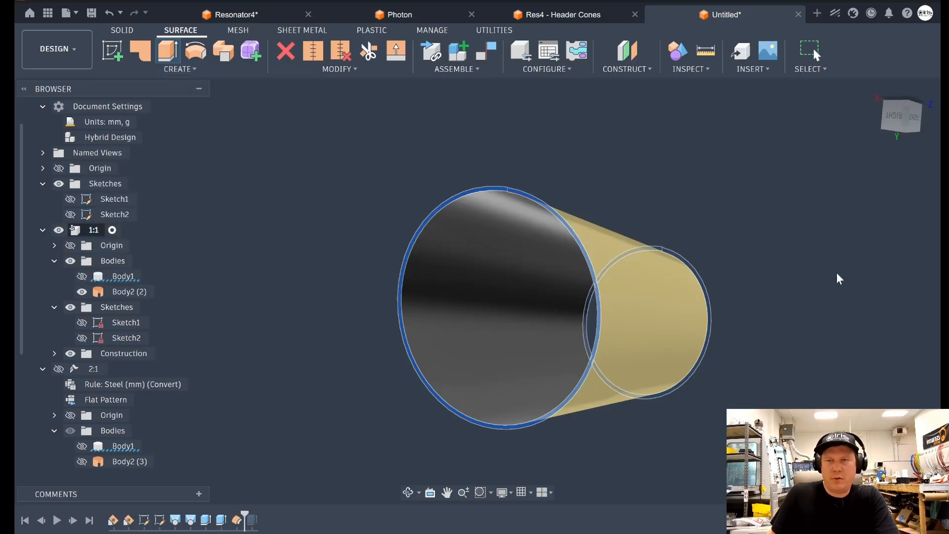
click(181, 70)
click(125, 249)
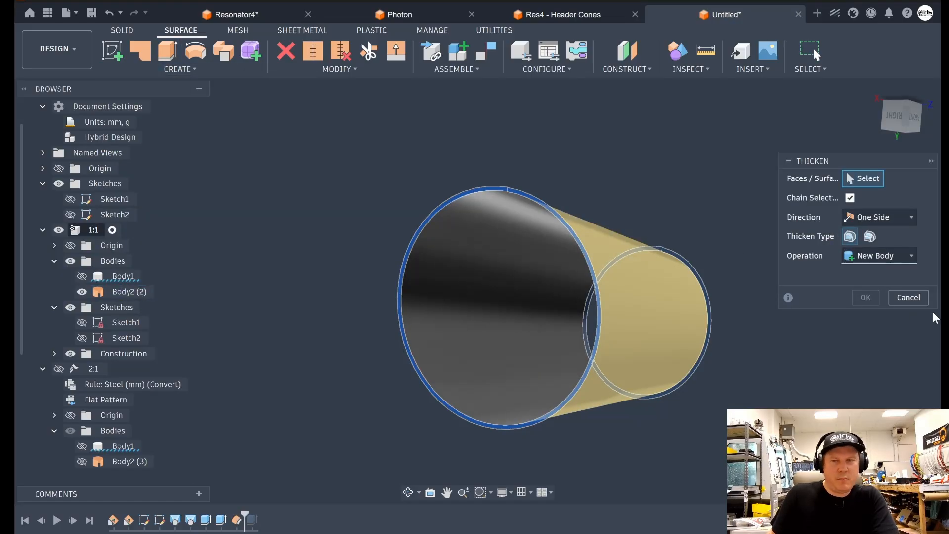
click(921, 298)
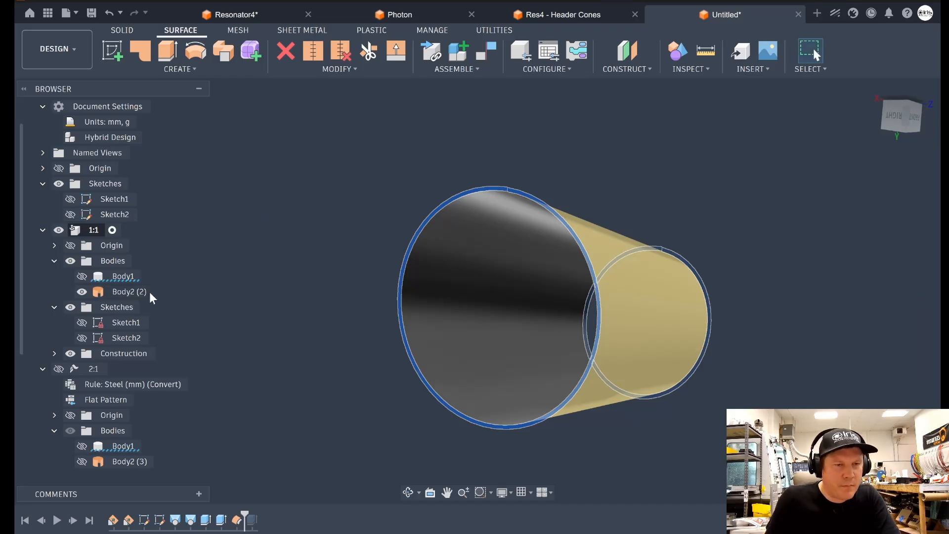
Undo the hiding of Body1 and the 0 mm offset in component 1.
key(ctrl+z)
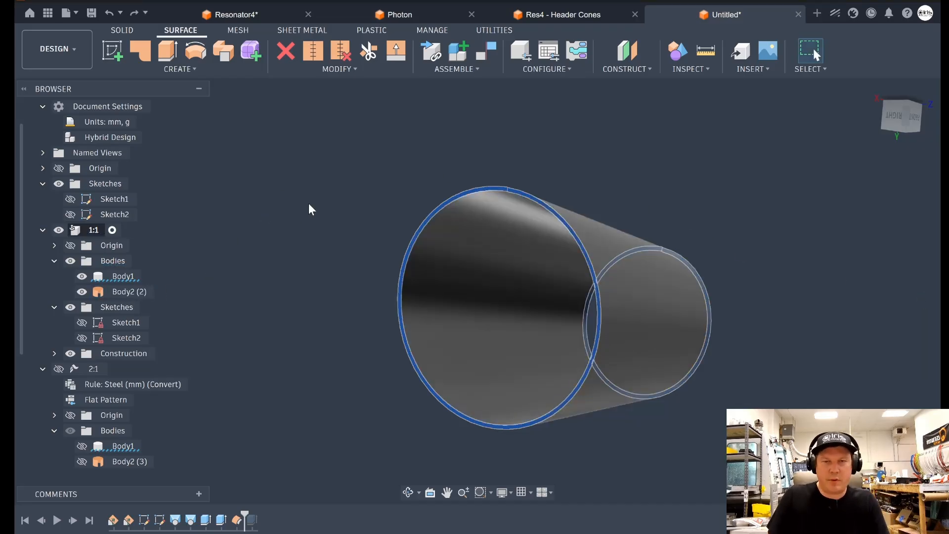
click(81, 278)
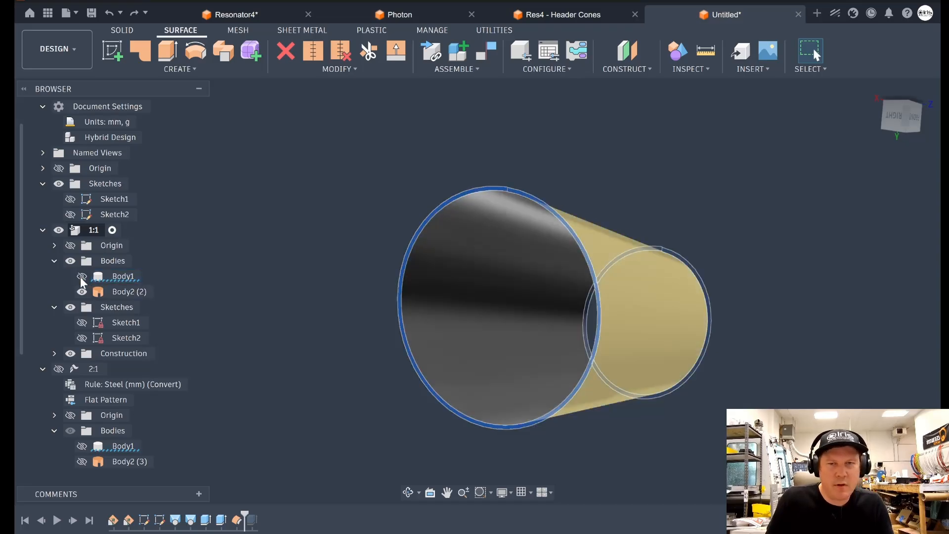
key(ctrl+z)
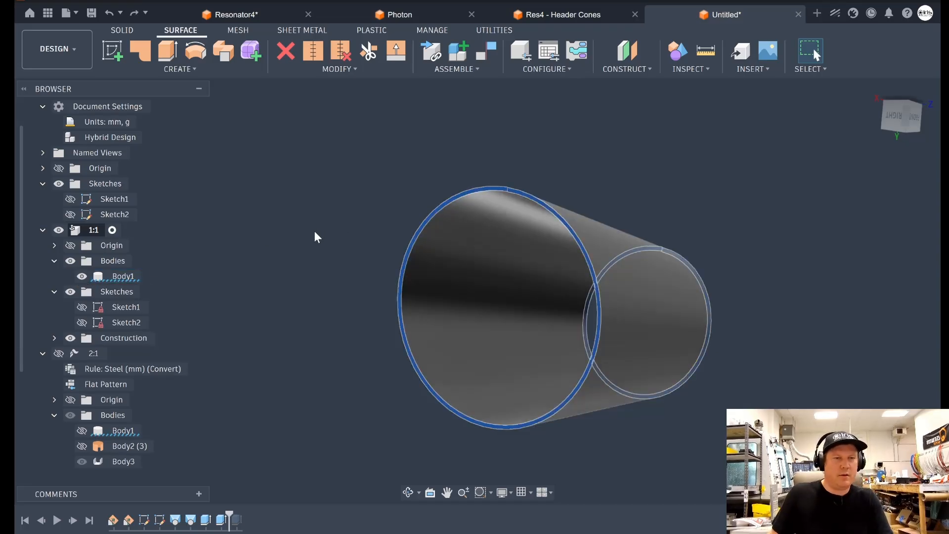
Offset component 1's inner cone face by 0 mm as a new body again and hide the original Body1.
click(178, 69)
click(122, 212)
click(509, 250)
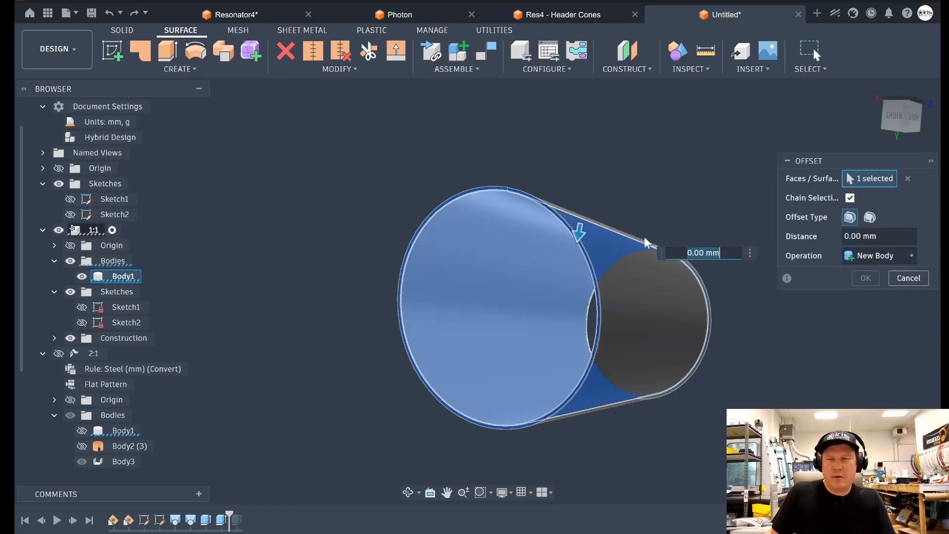
click(864, 278)
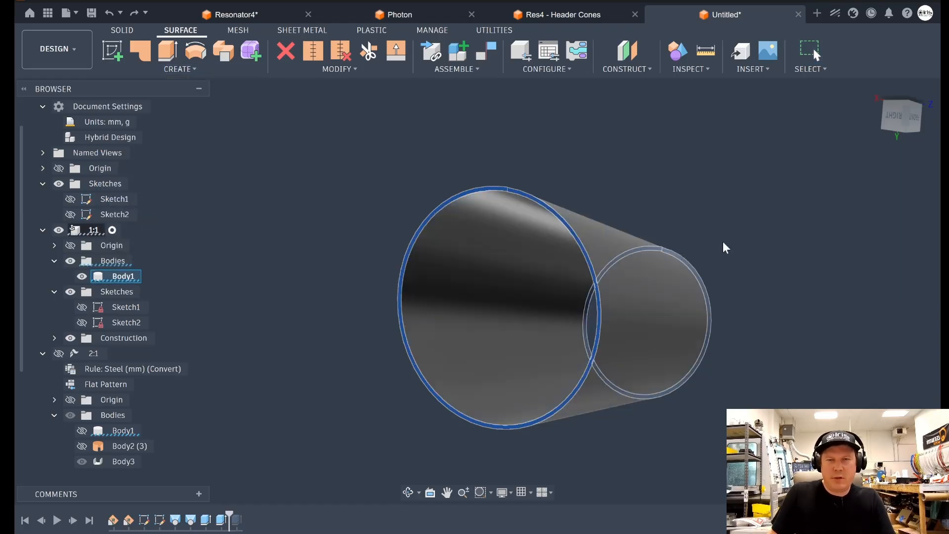
click(82, 276)
Examine component 1's offset surface around its seam and check which bodies and sketches are shown by toggling the bodies' visibility.
drag(873, 88, 876, 120)
scroll(766, 270, down, 3)
scroll(732, 105, up, 6)
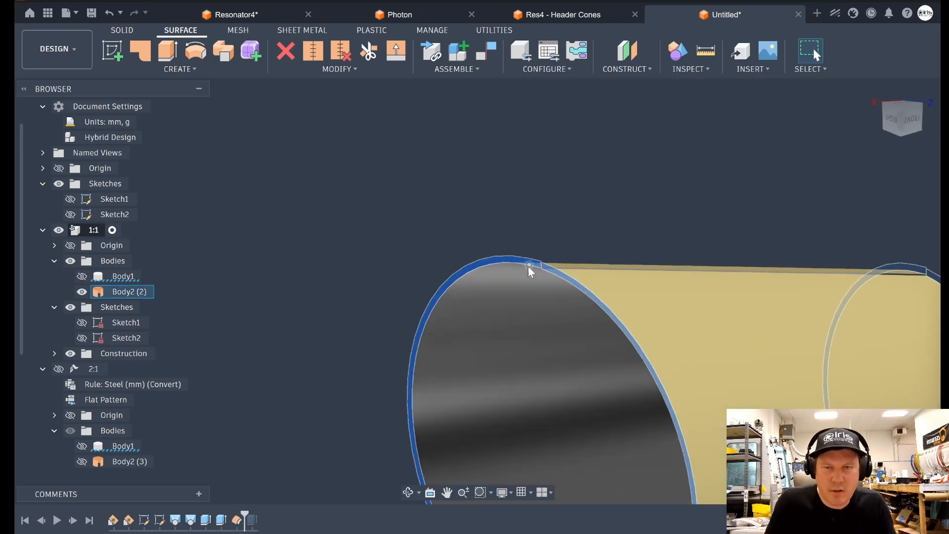
scroll(567, 191, down, 3)
scroll(267, 285, down, 1)
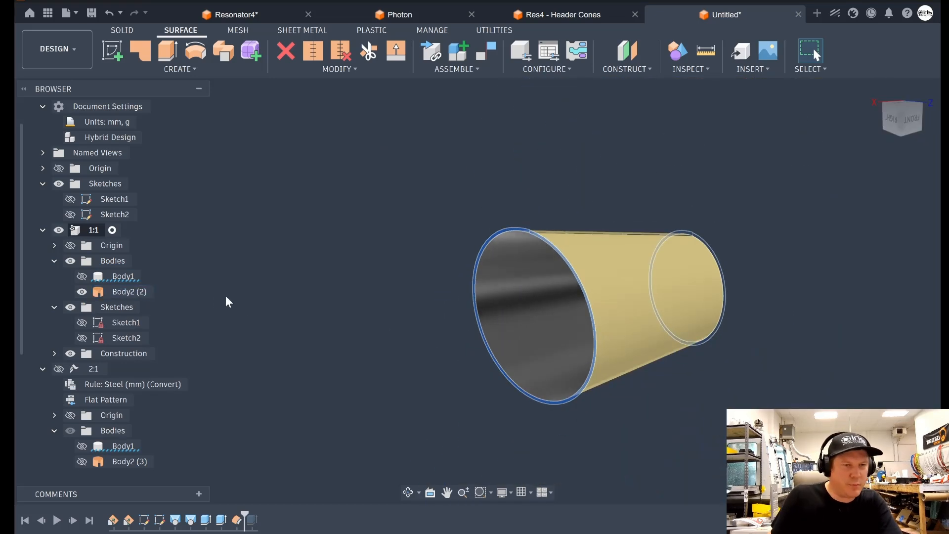
scroll(121, 272, down, 3)
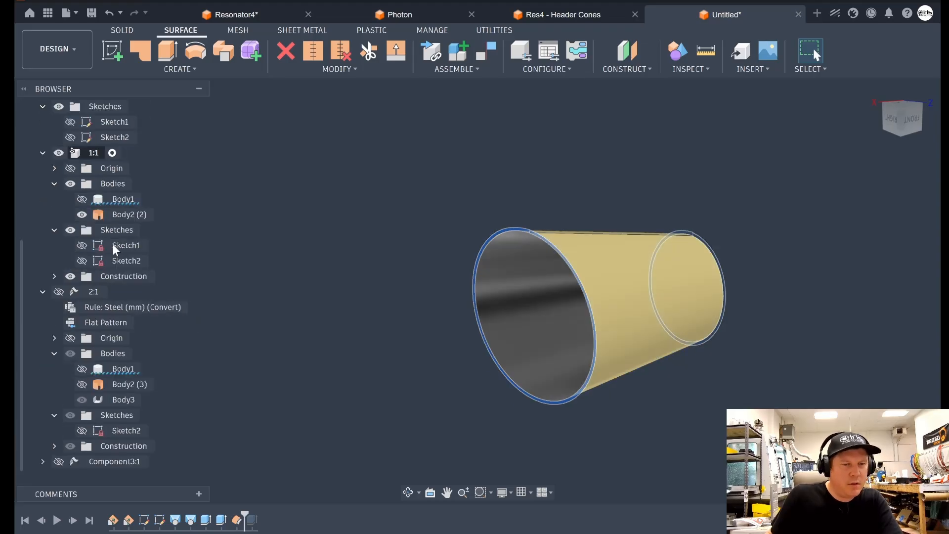
scroll(81, 419, up, 4)
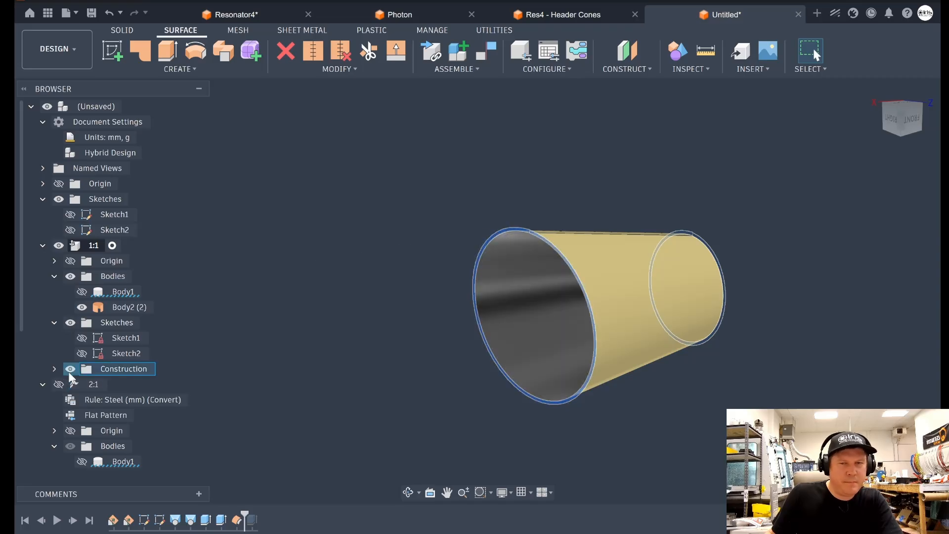
click(71, 276)
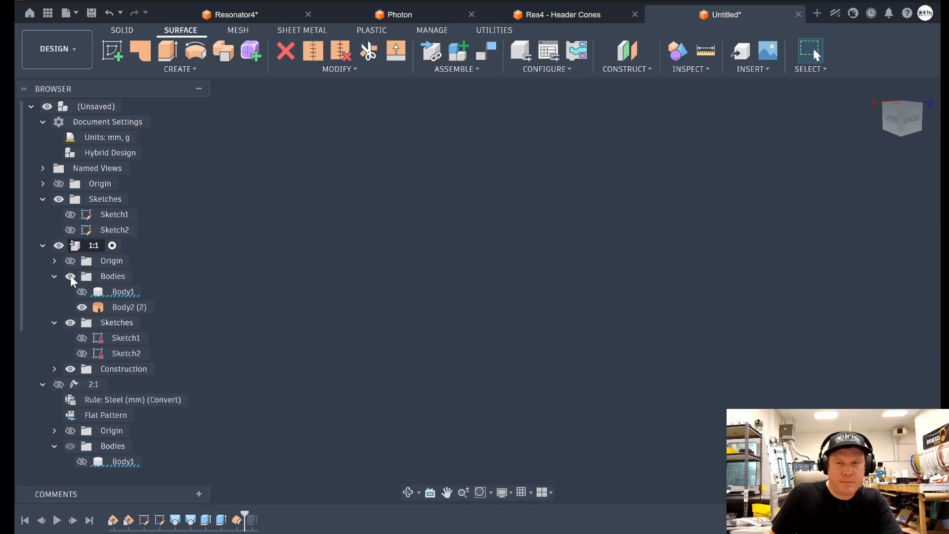
click(70, 277)
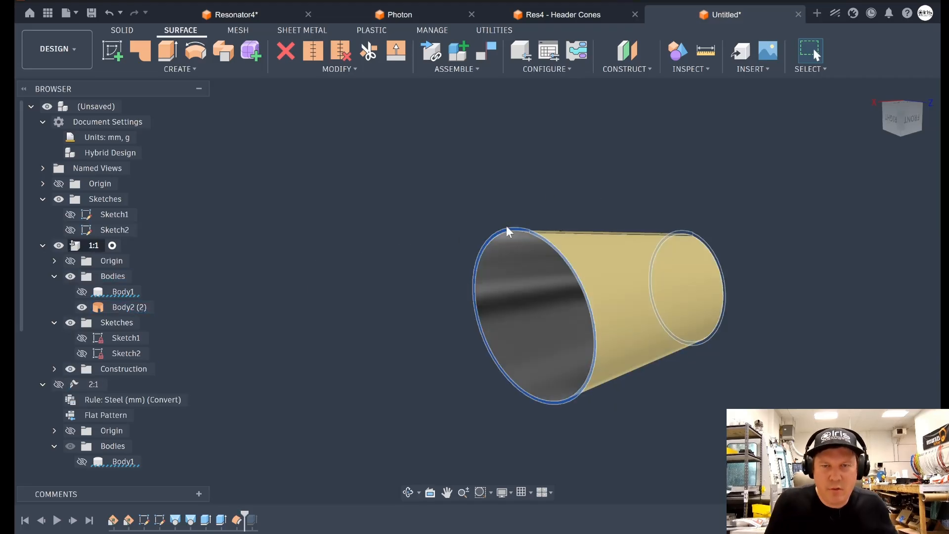
Thicken component 1's offset cone surface by 1 mm on one side as a new body.
click(173, 70)
click(164, 253)
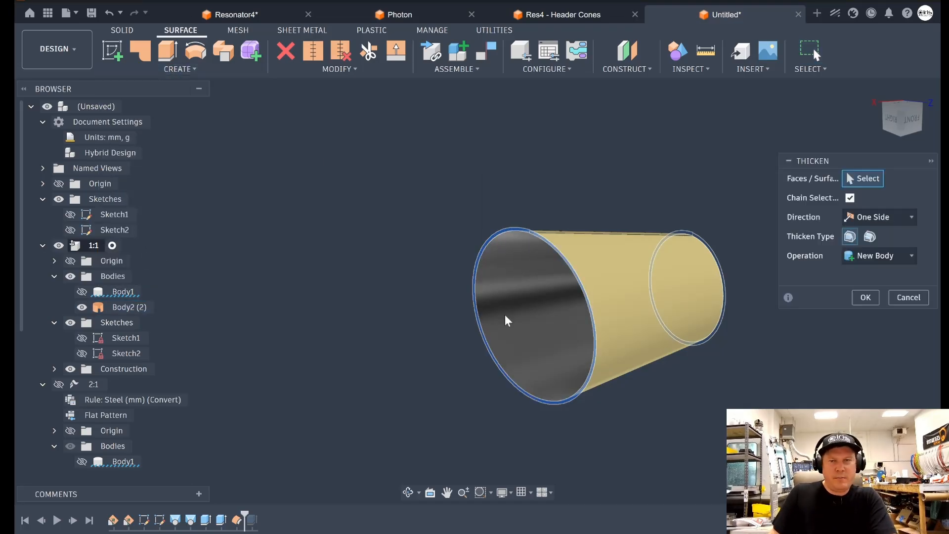
click(559, 275)
key(Return)
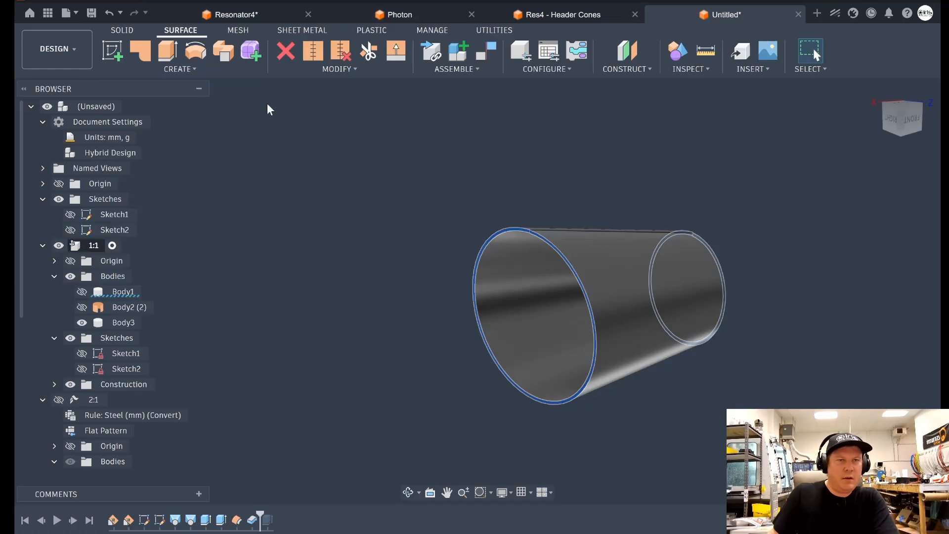
Convert the thickened cone to sheet metal with the Steel (mm) rule and create its flat pattern from the narrow inner face beside the seam.
click(313, 32)
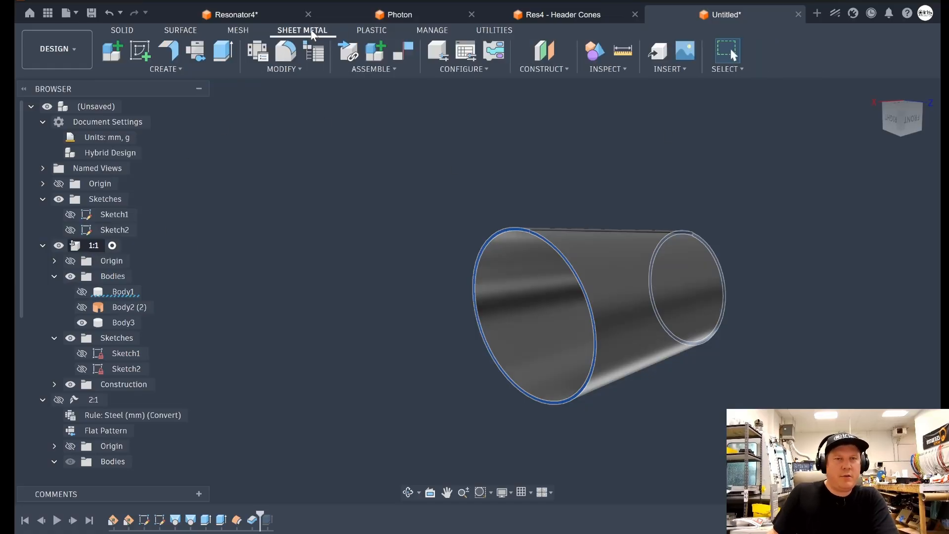
click(165, 70)
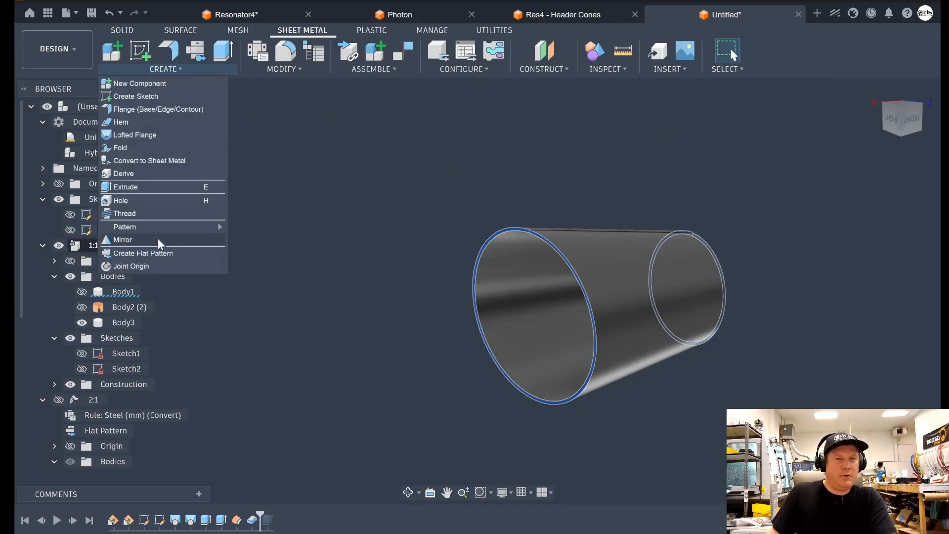
click(154, 161)
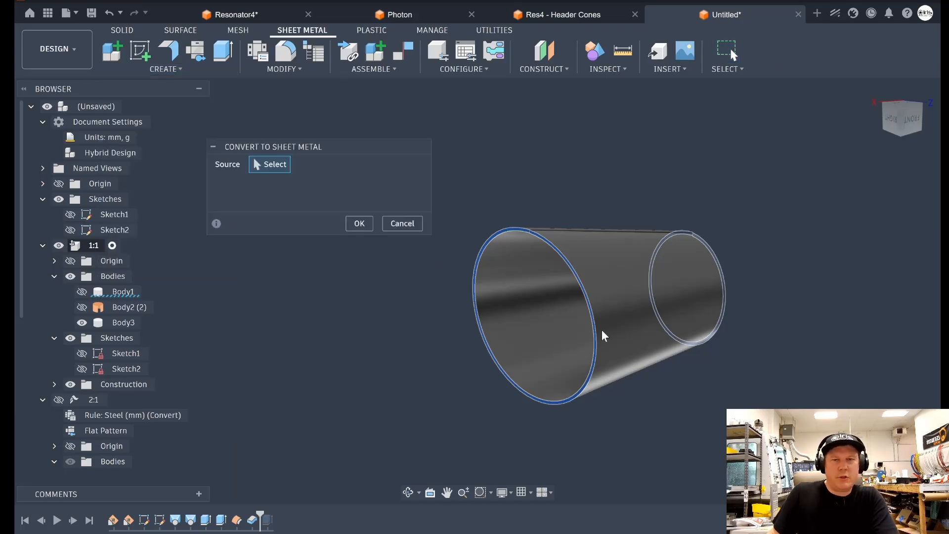
drag(907, 123, 919, 83)
scroll(732, 247, down, 3)
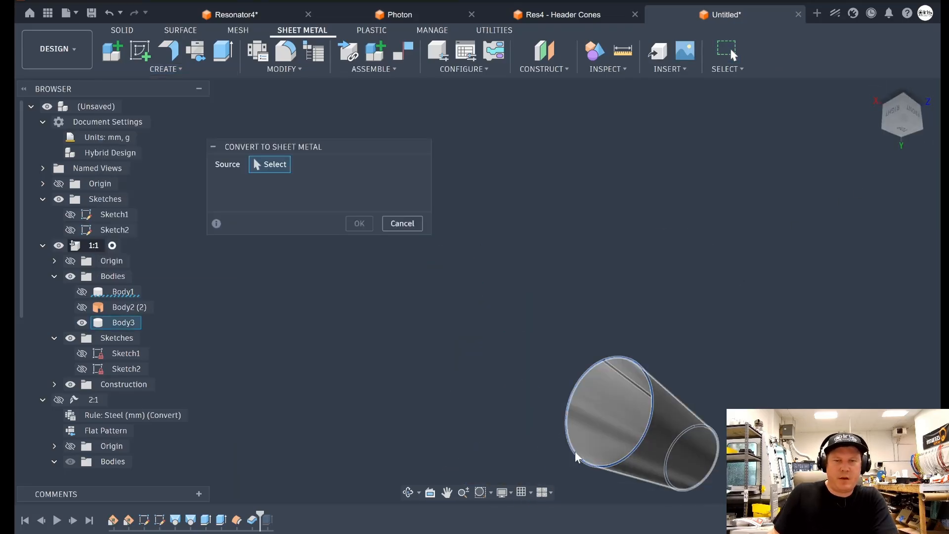
scroll(577, 453, up, 8)
click(702, 144)
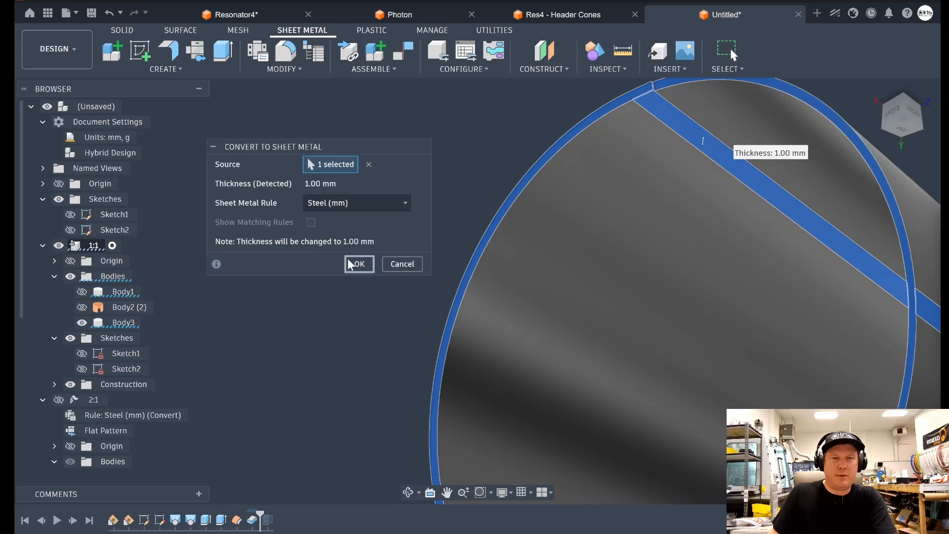
click(347, 261)
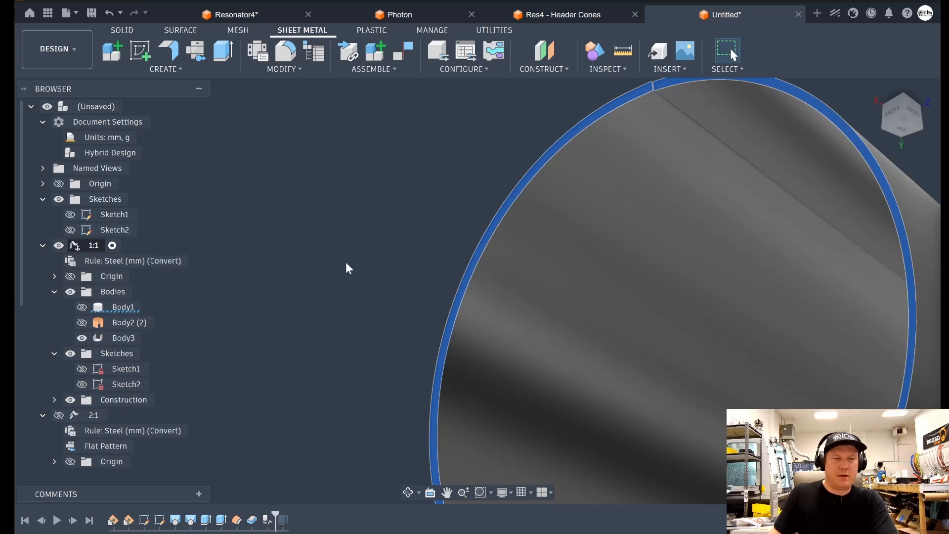
click(156, 70)
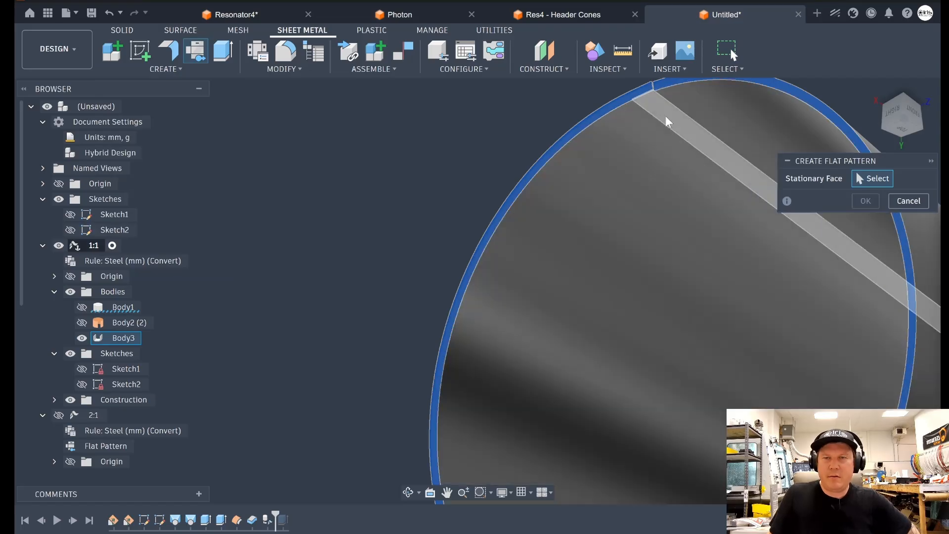
click(774, 212)
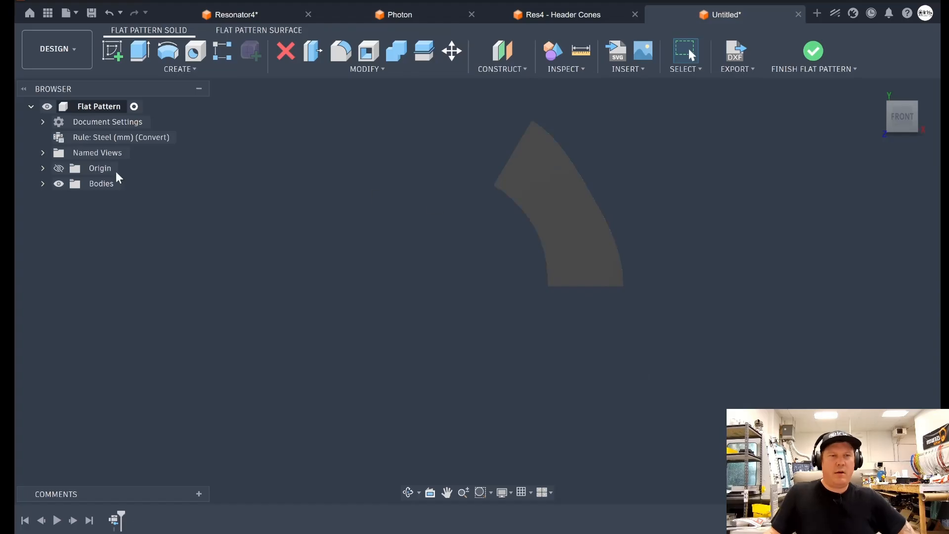
Sketch the text "3" in 30 mm high Simplex.shx on the flat pattern's face near its straight lower edge and finish the sketch.
click(113, 51)
click(582, 217)
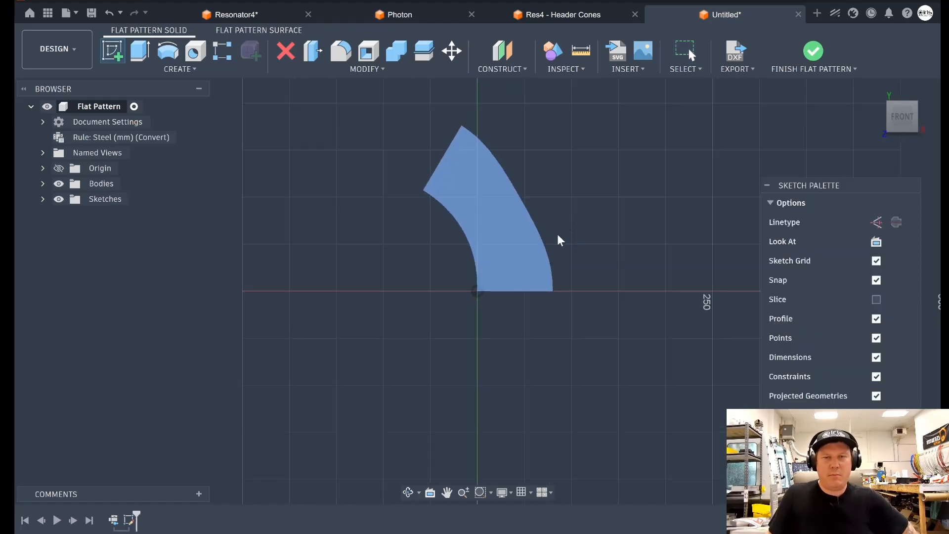
click(179, 69)
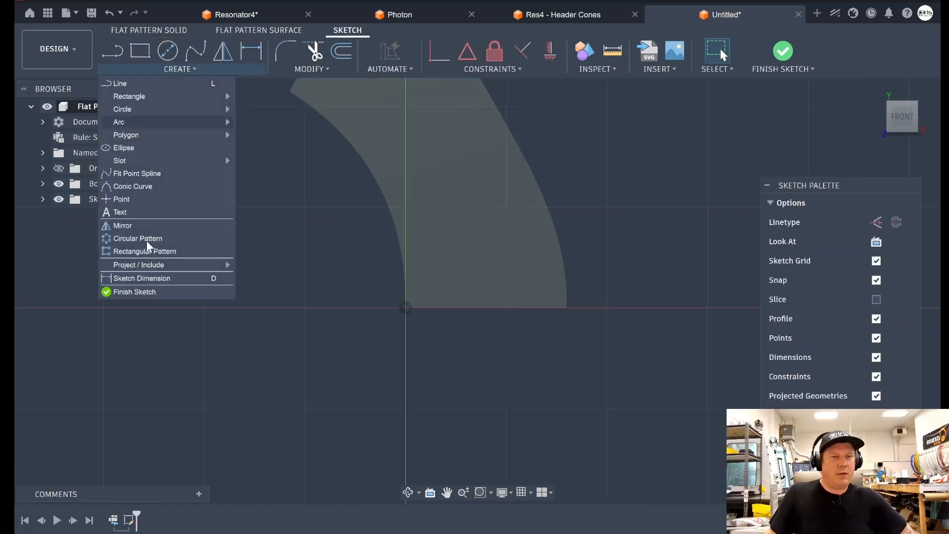
click(141, 212)
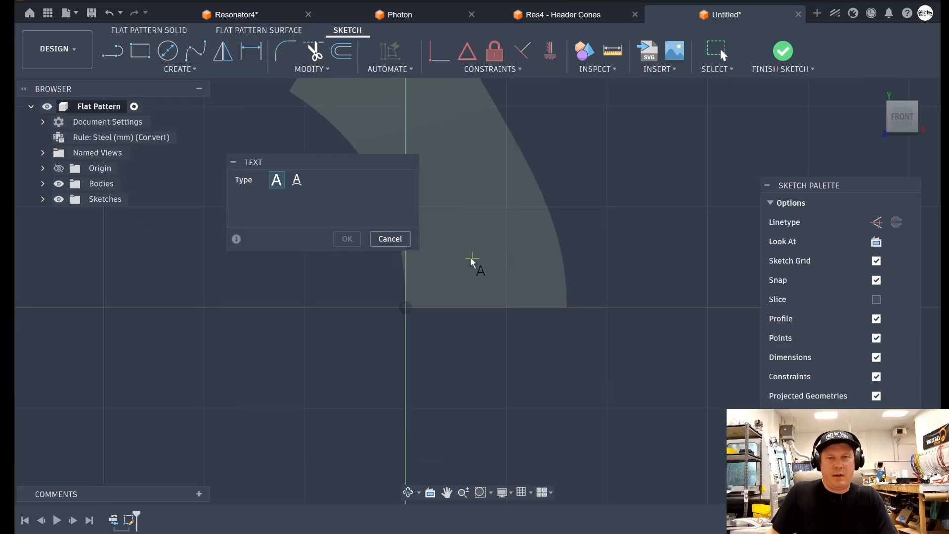
click(509, 299)
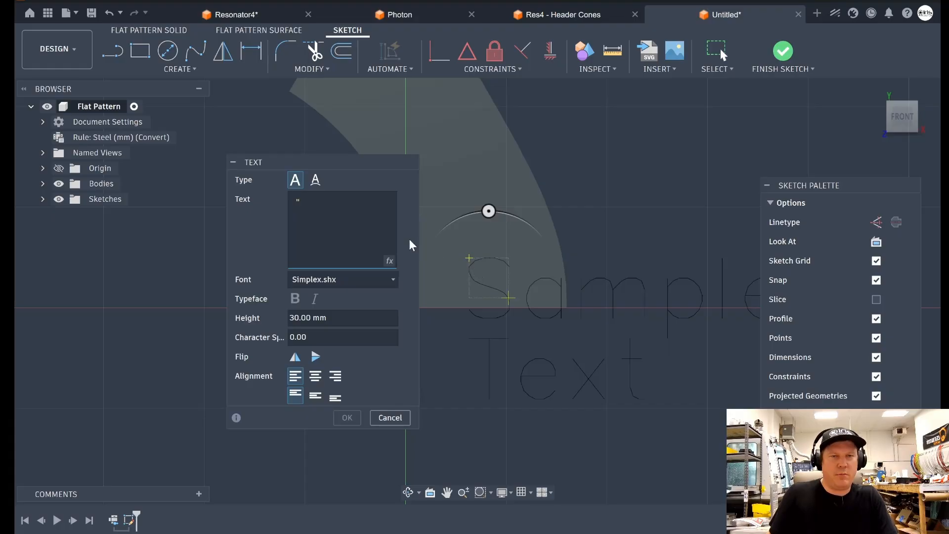
text(3)
click(347, 418)
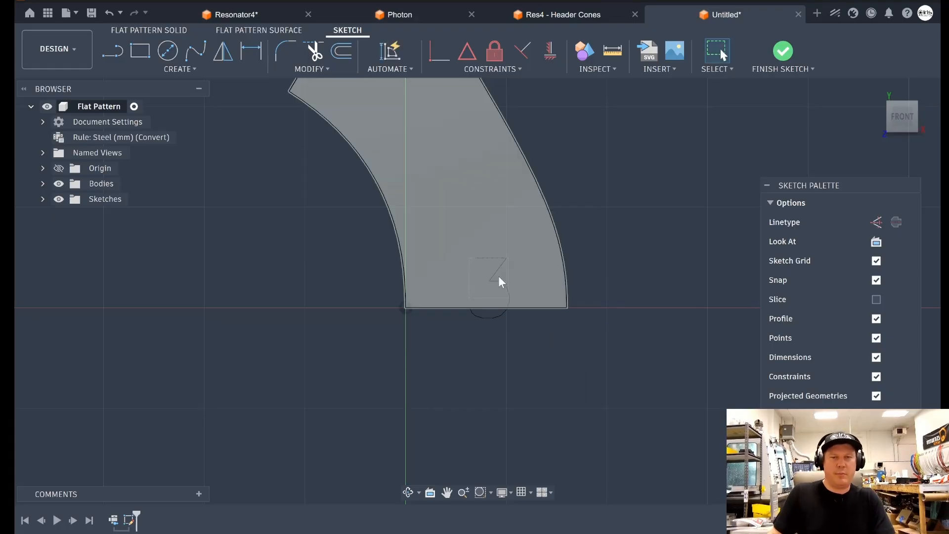
scroll(613, 312, down, 4)
scroll(593, 236, up, 3)
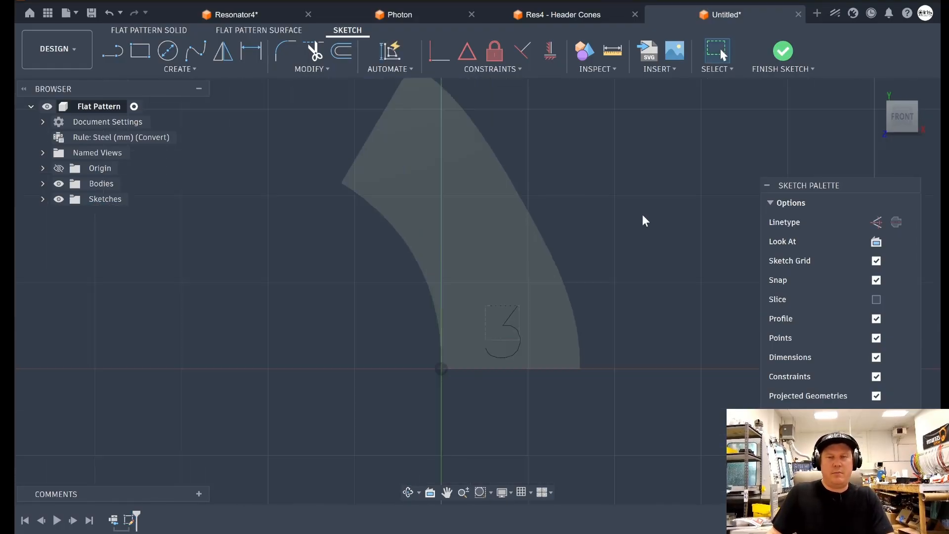
click(781, 54)
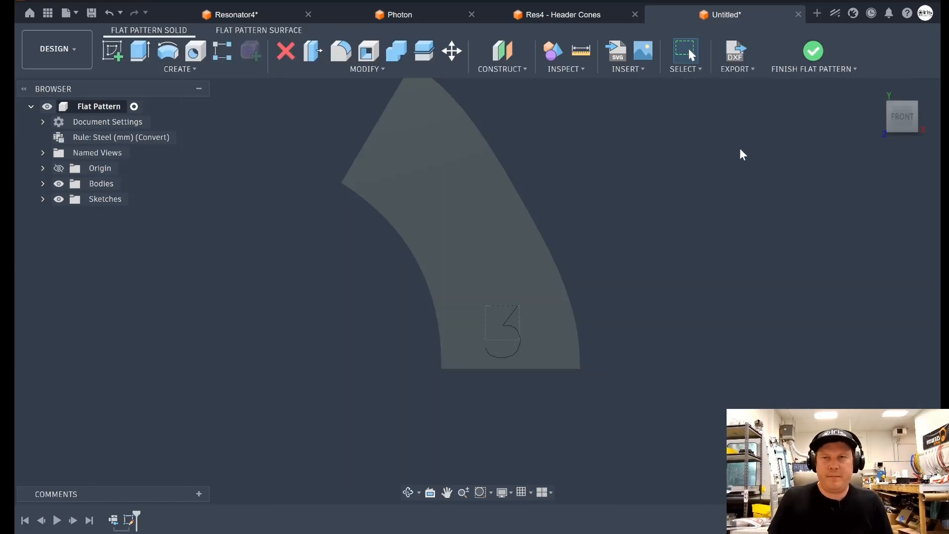